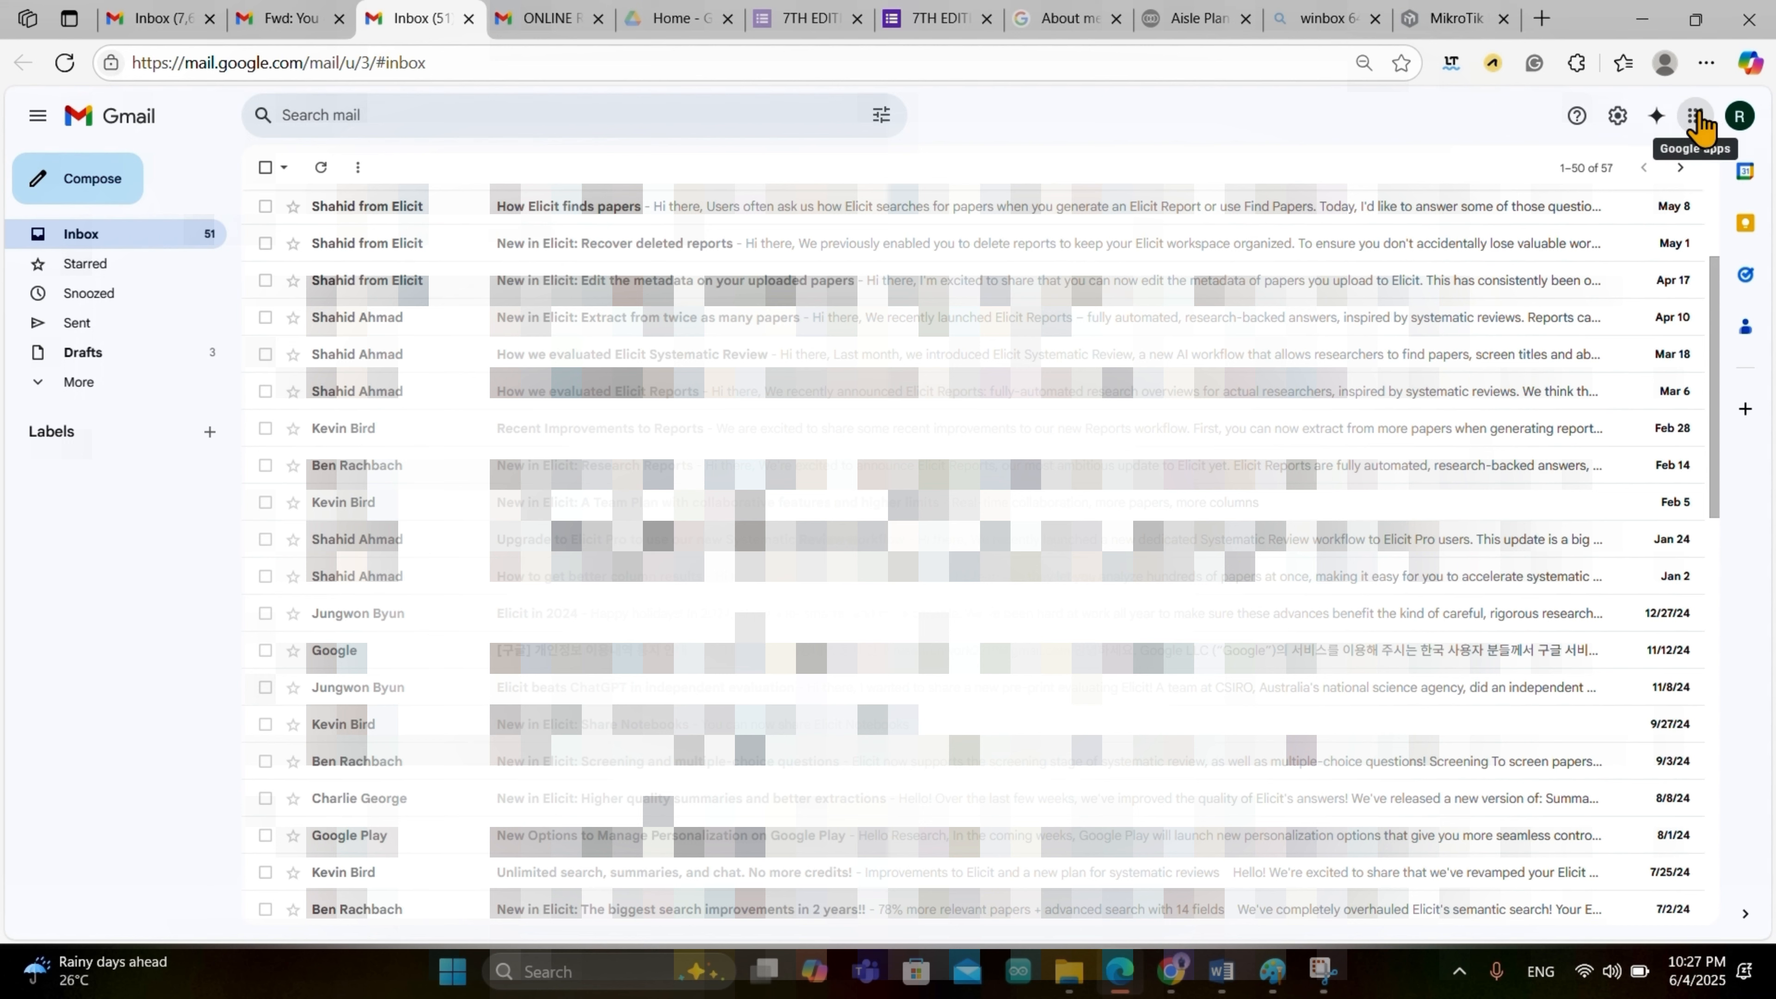
Step: Launch Google Drive from Gmail's Google apps grid in a new tab
click(1696, 117)
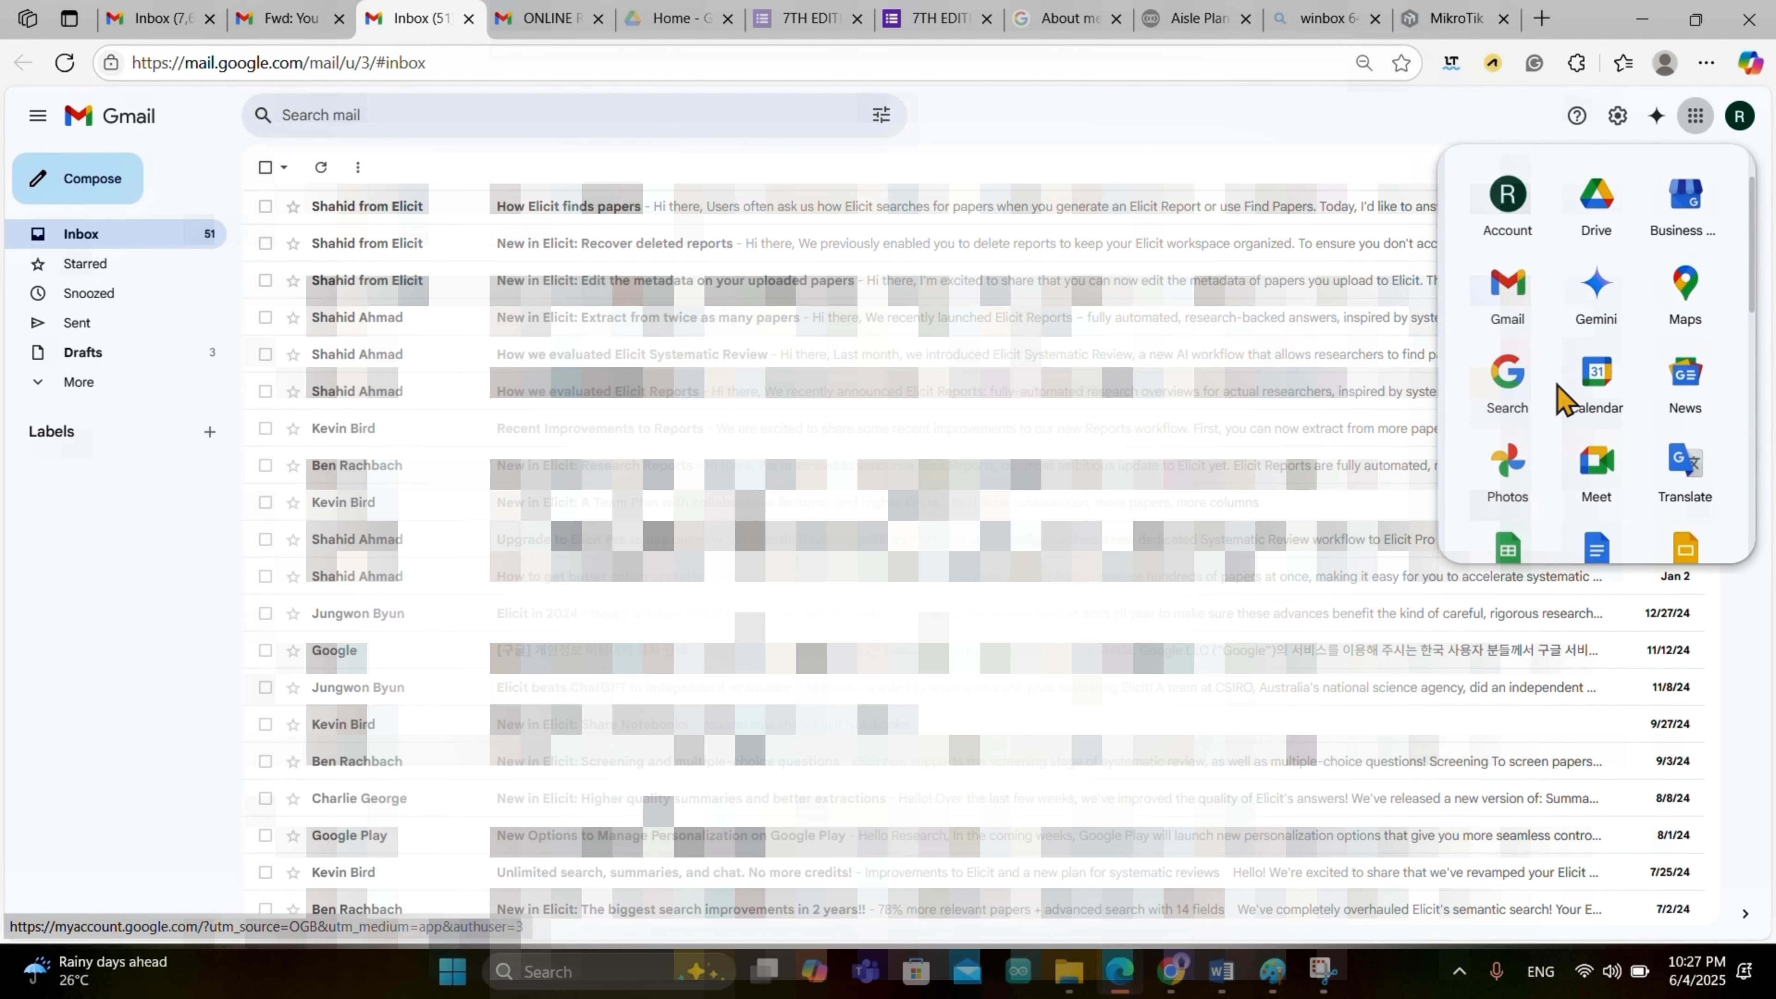
scroll(1558, 397, down, 3)
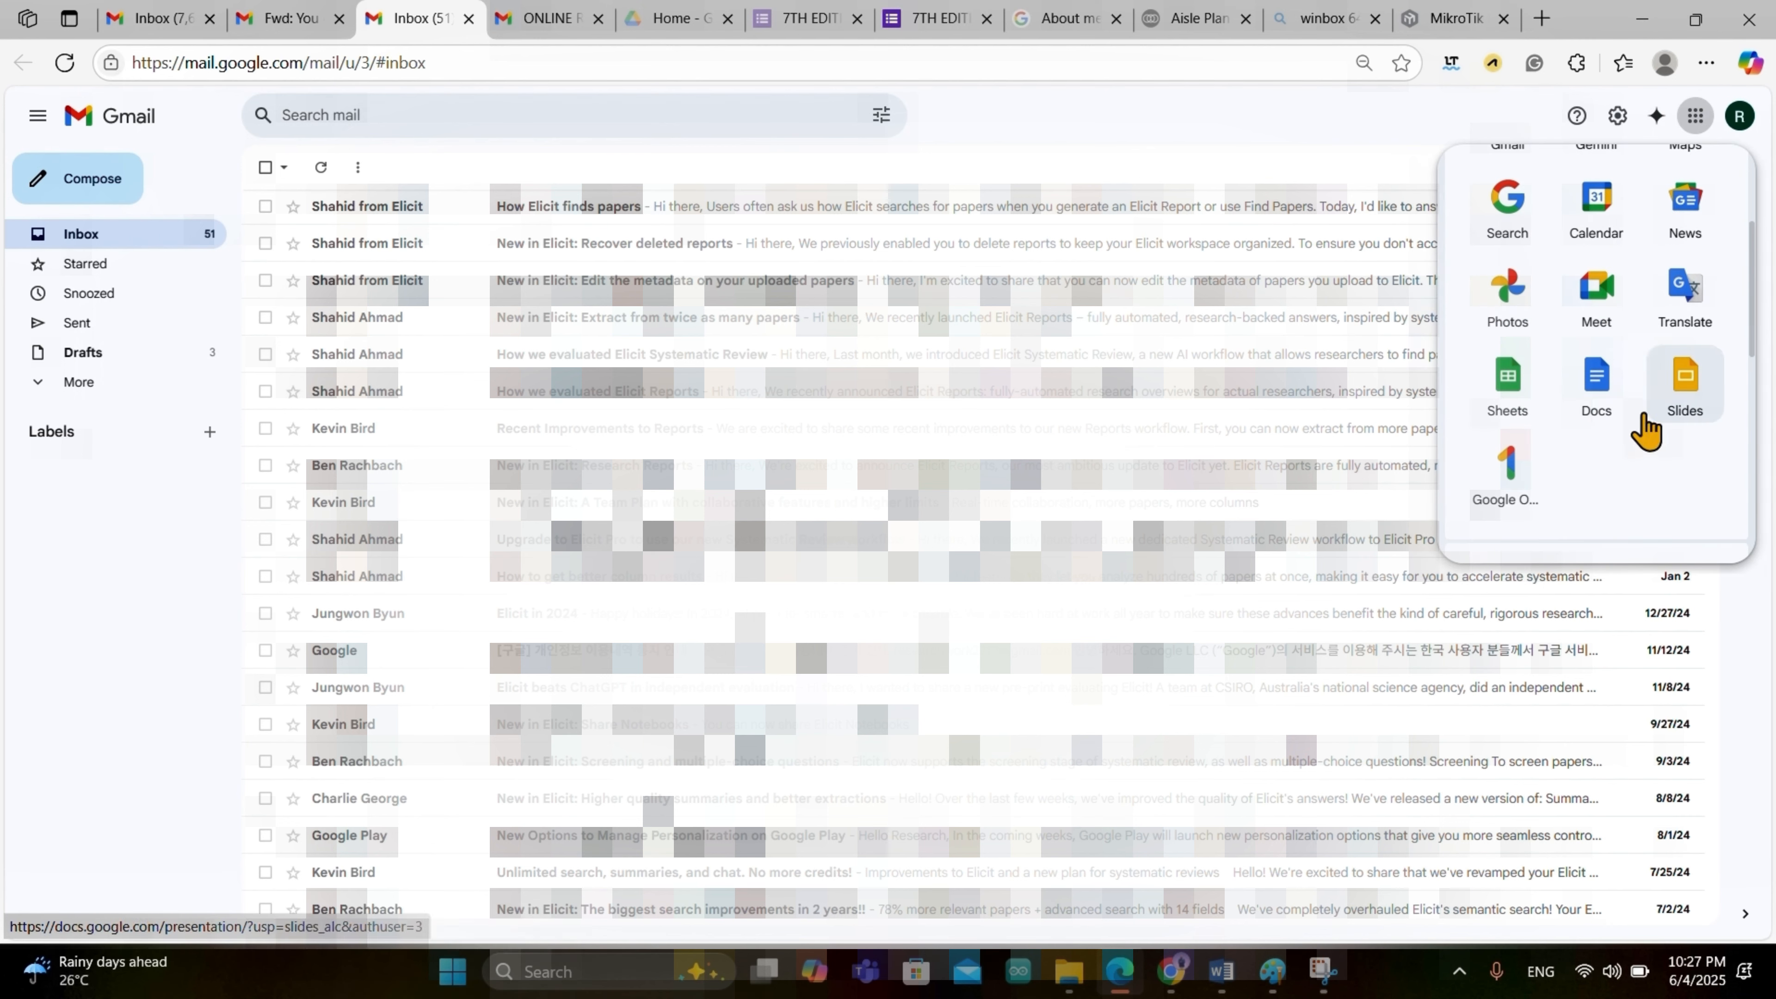
scroll(1647, 403, up, 3)
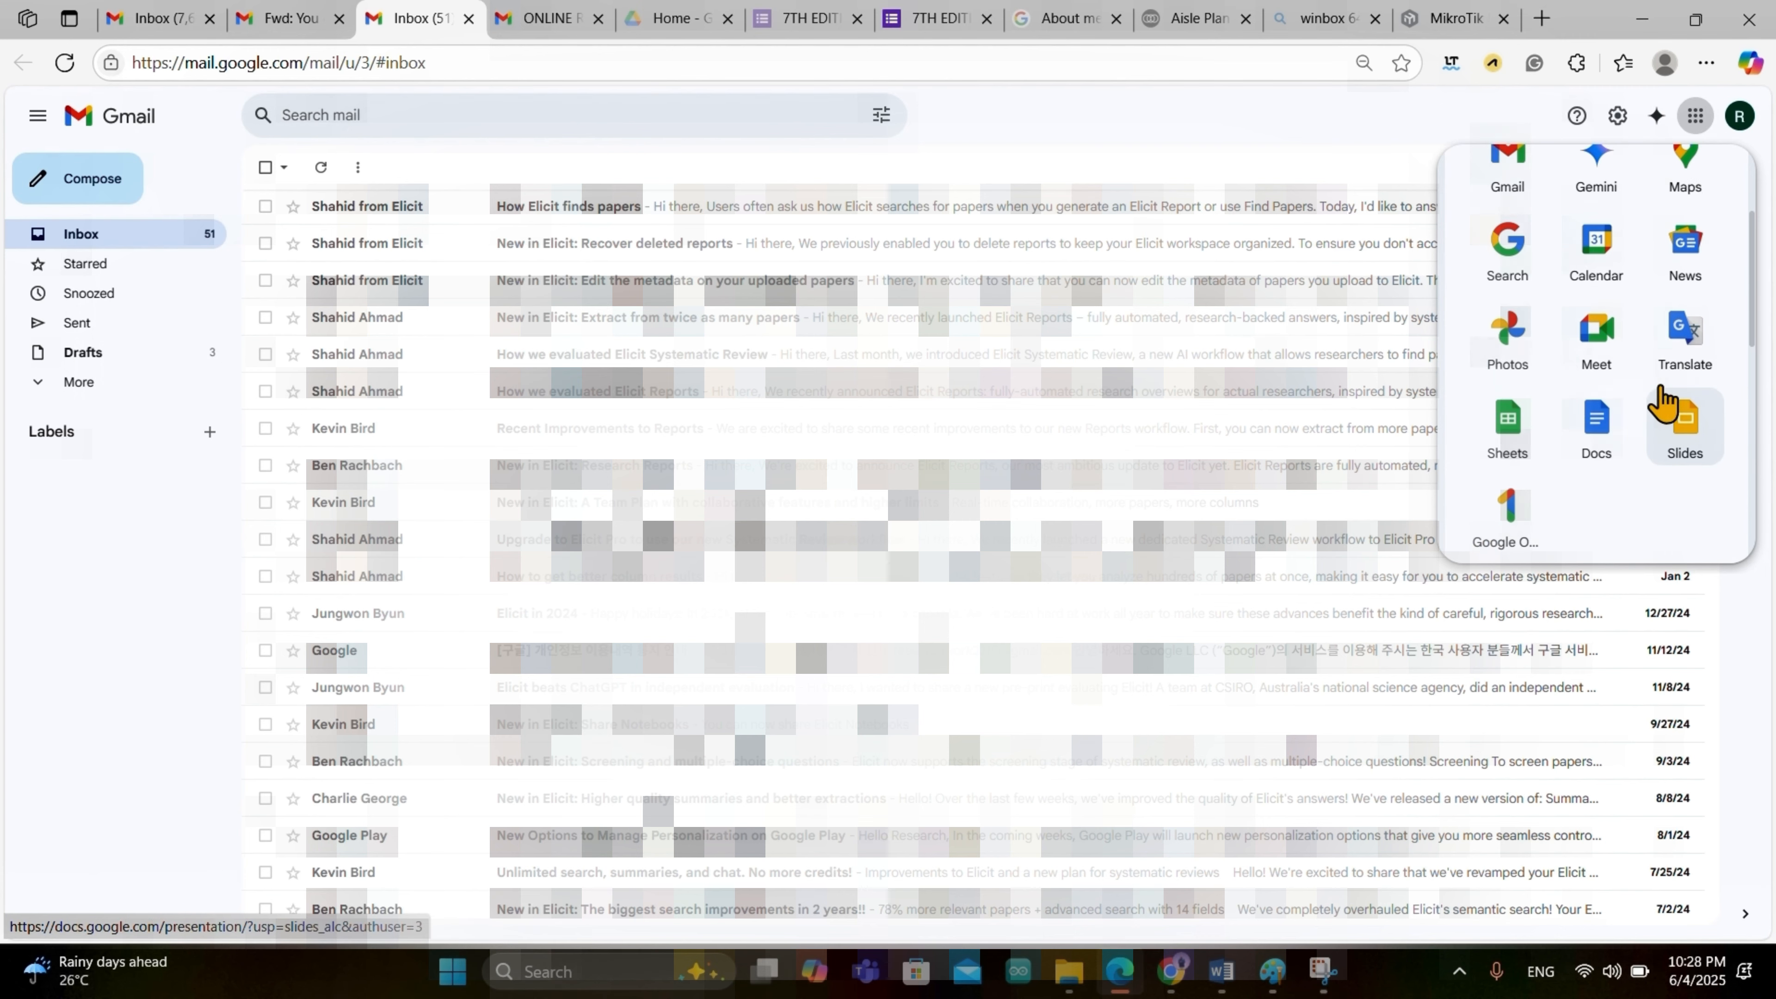
scroll(1647, 402, down, 3)
scroll(1657, 402, up, 3)
scroll(1665, 399, down, 3)
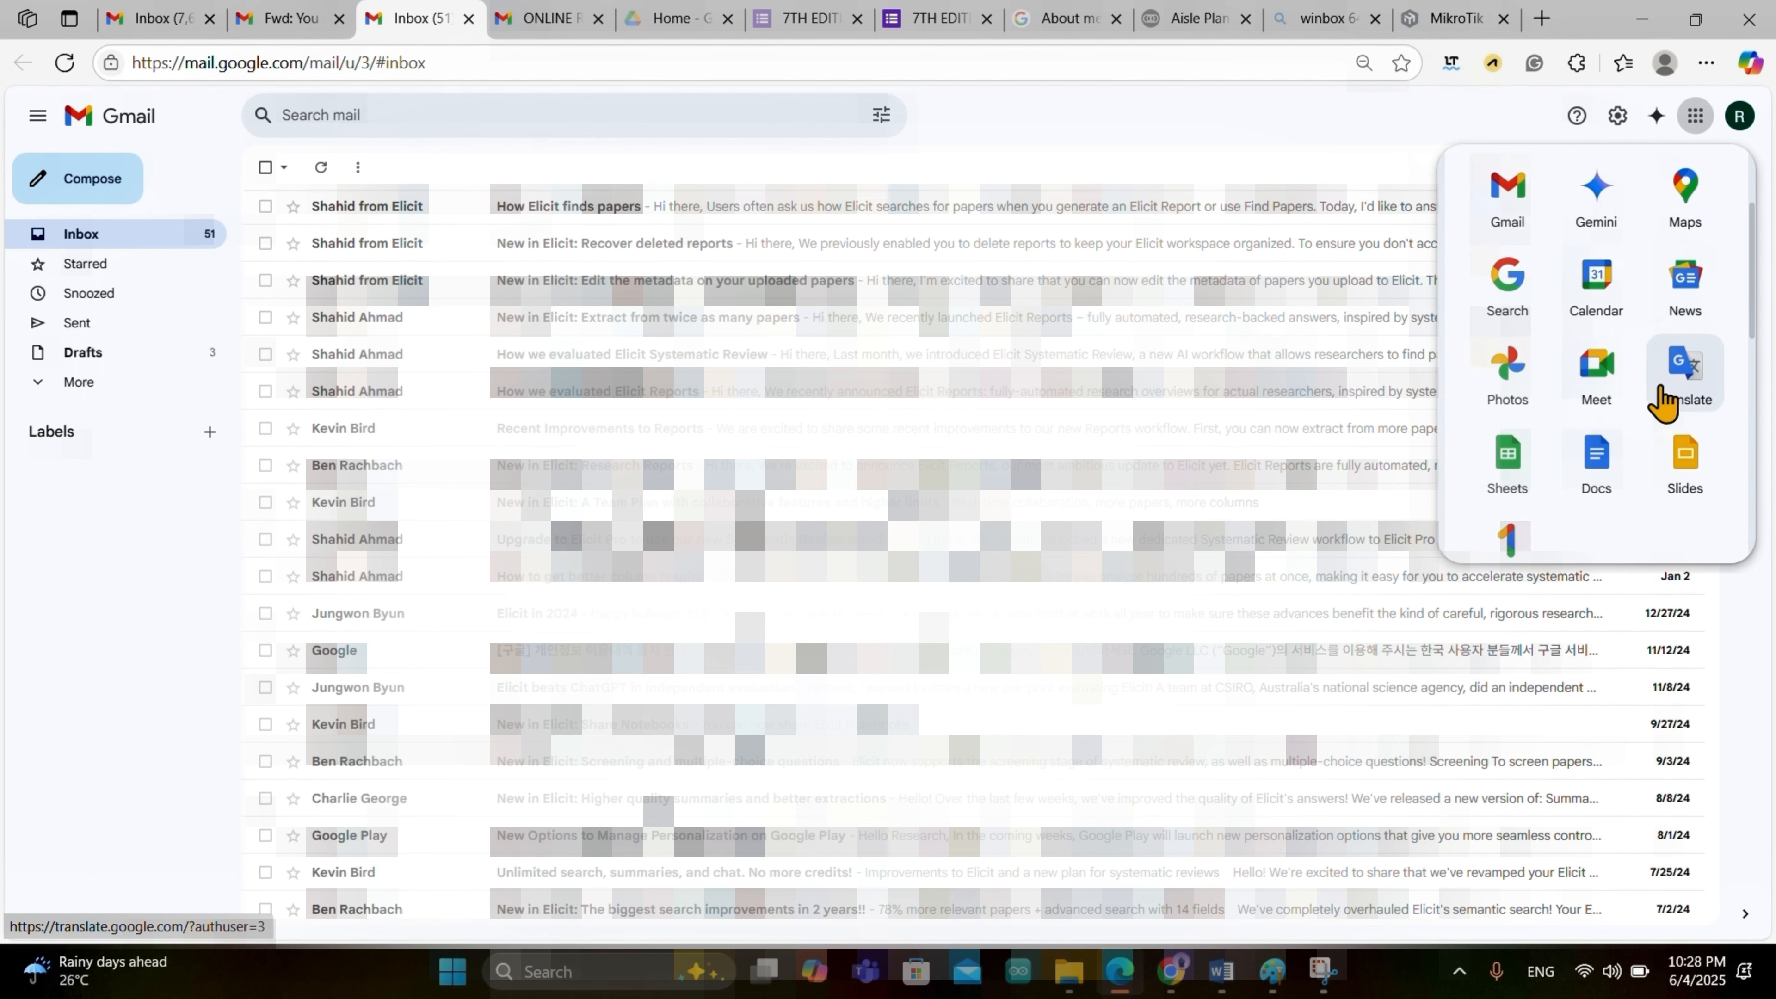
scroll(1665, 399, up, 4)
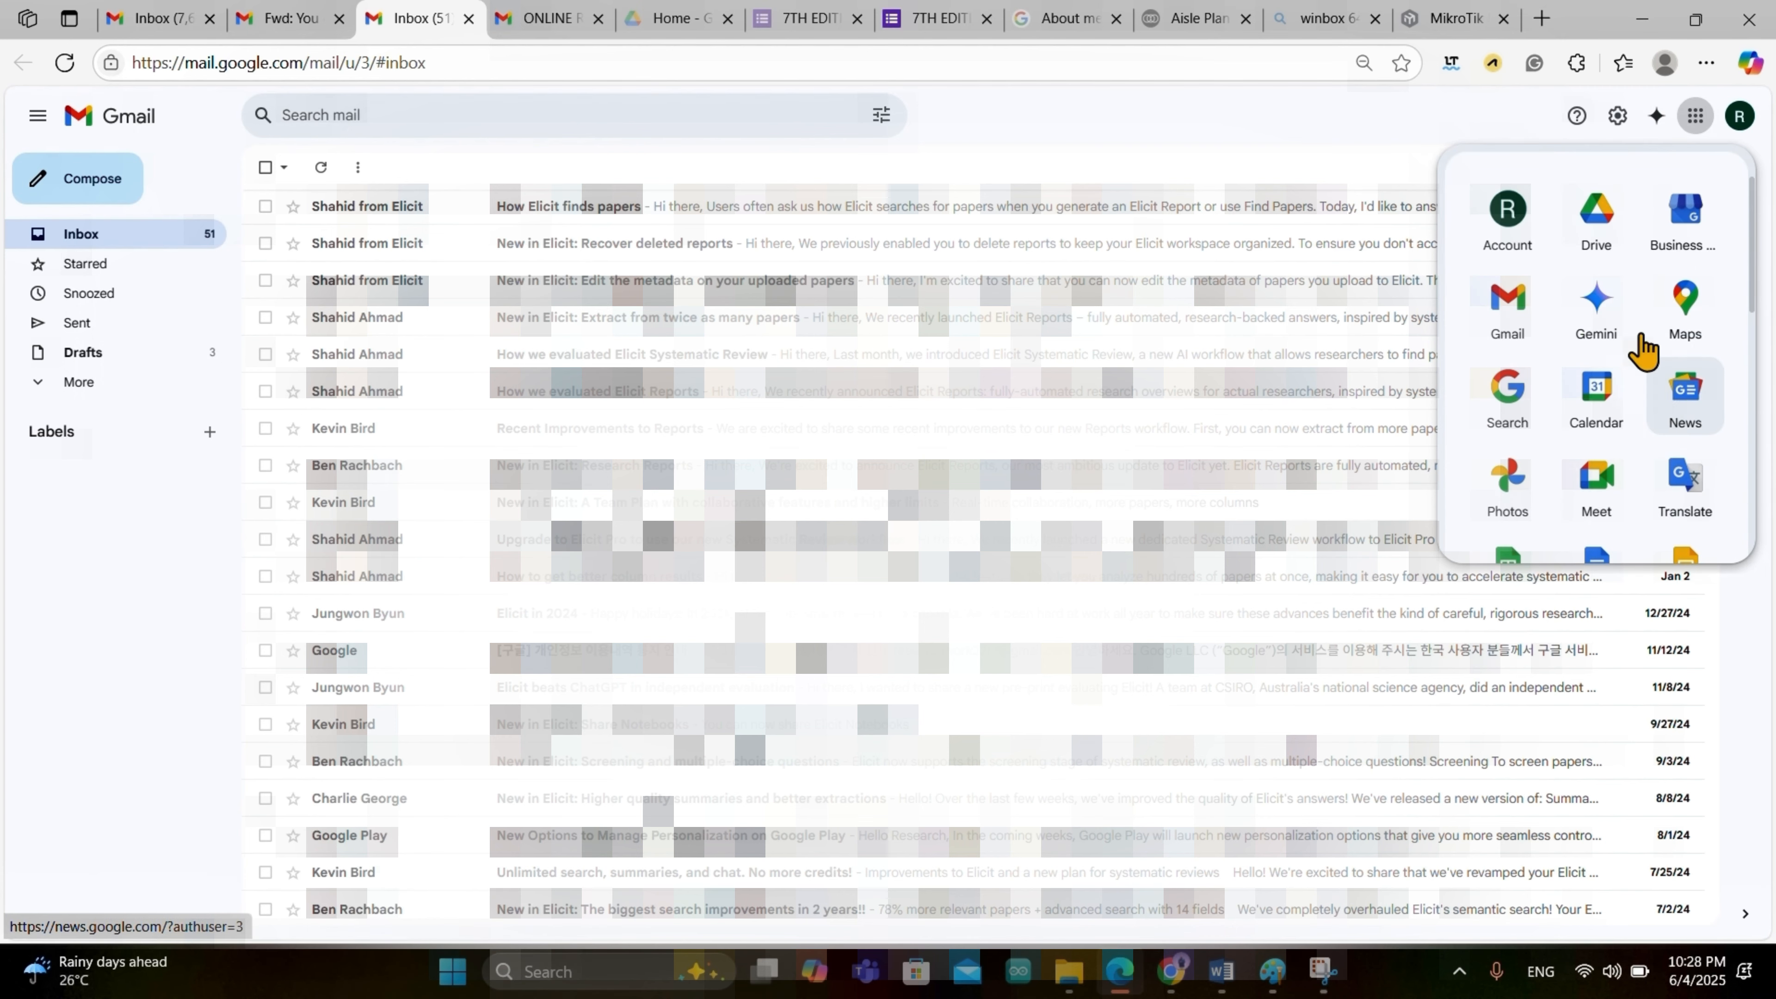
click(1596, 242)
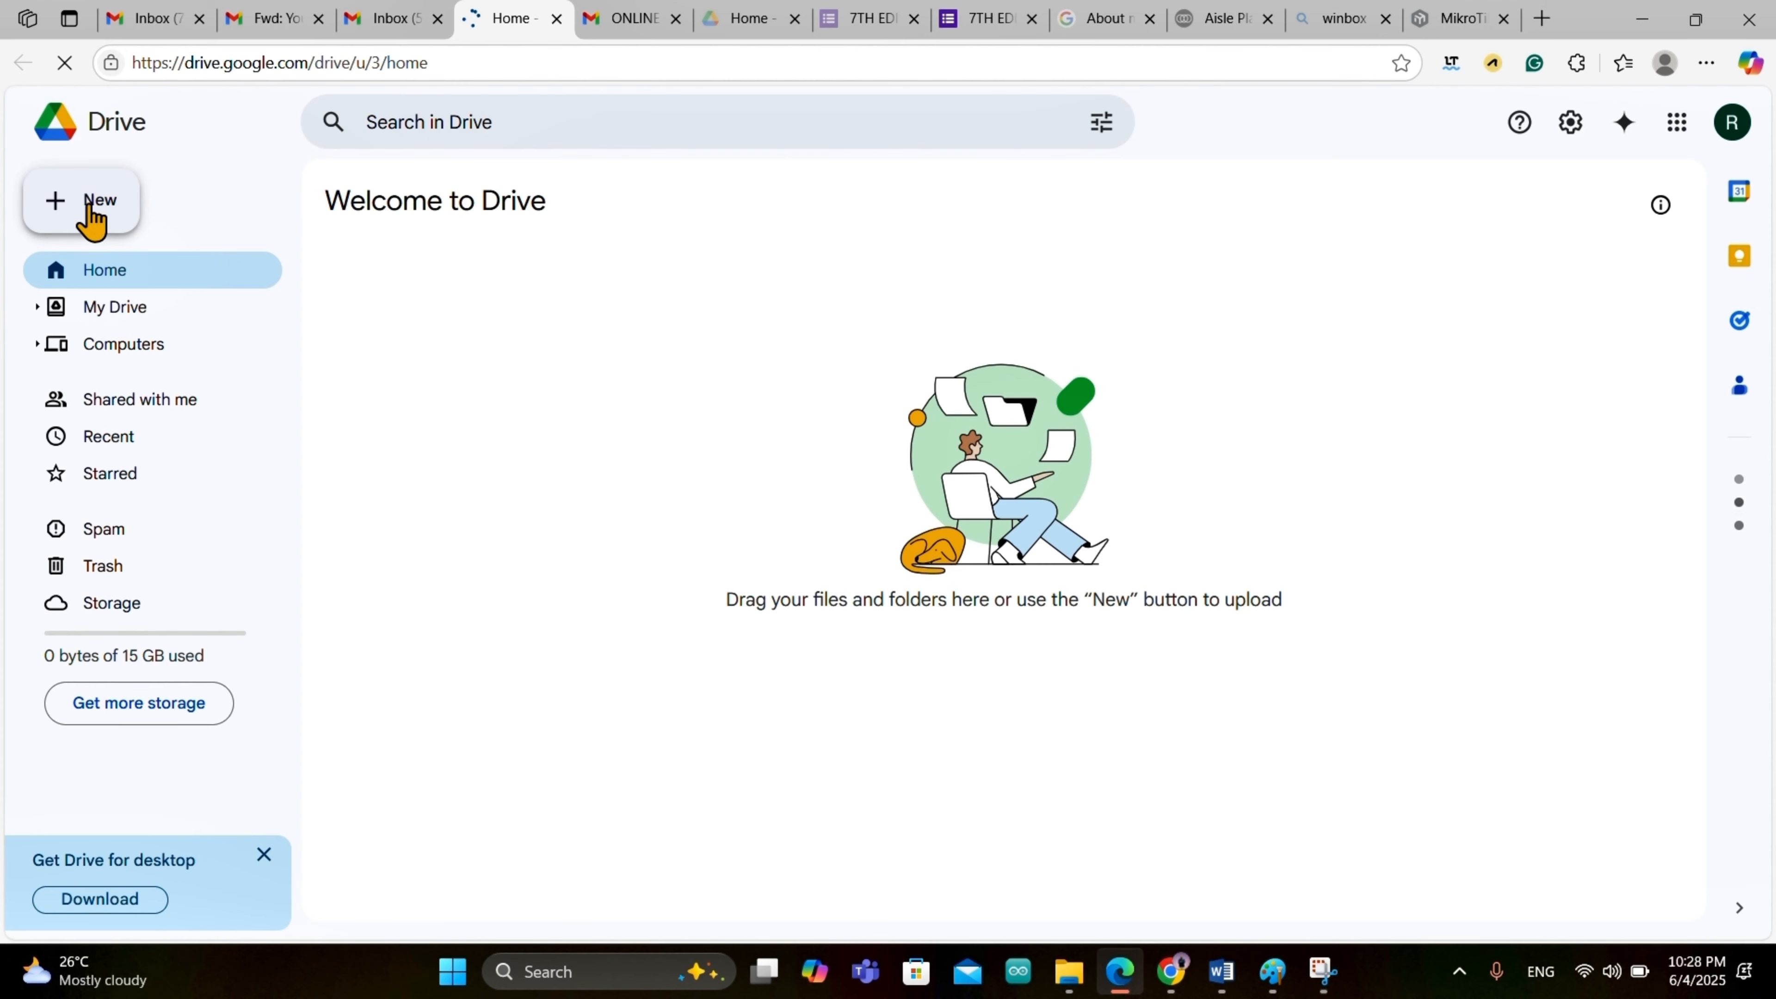
Step: Dismiss the Drive tips dialog and create a blank Google Form from the New menu
click(90, 213)
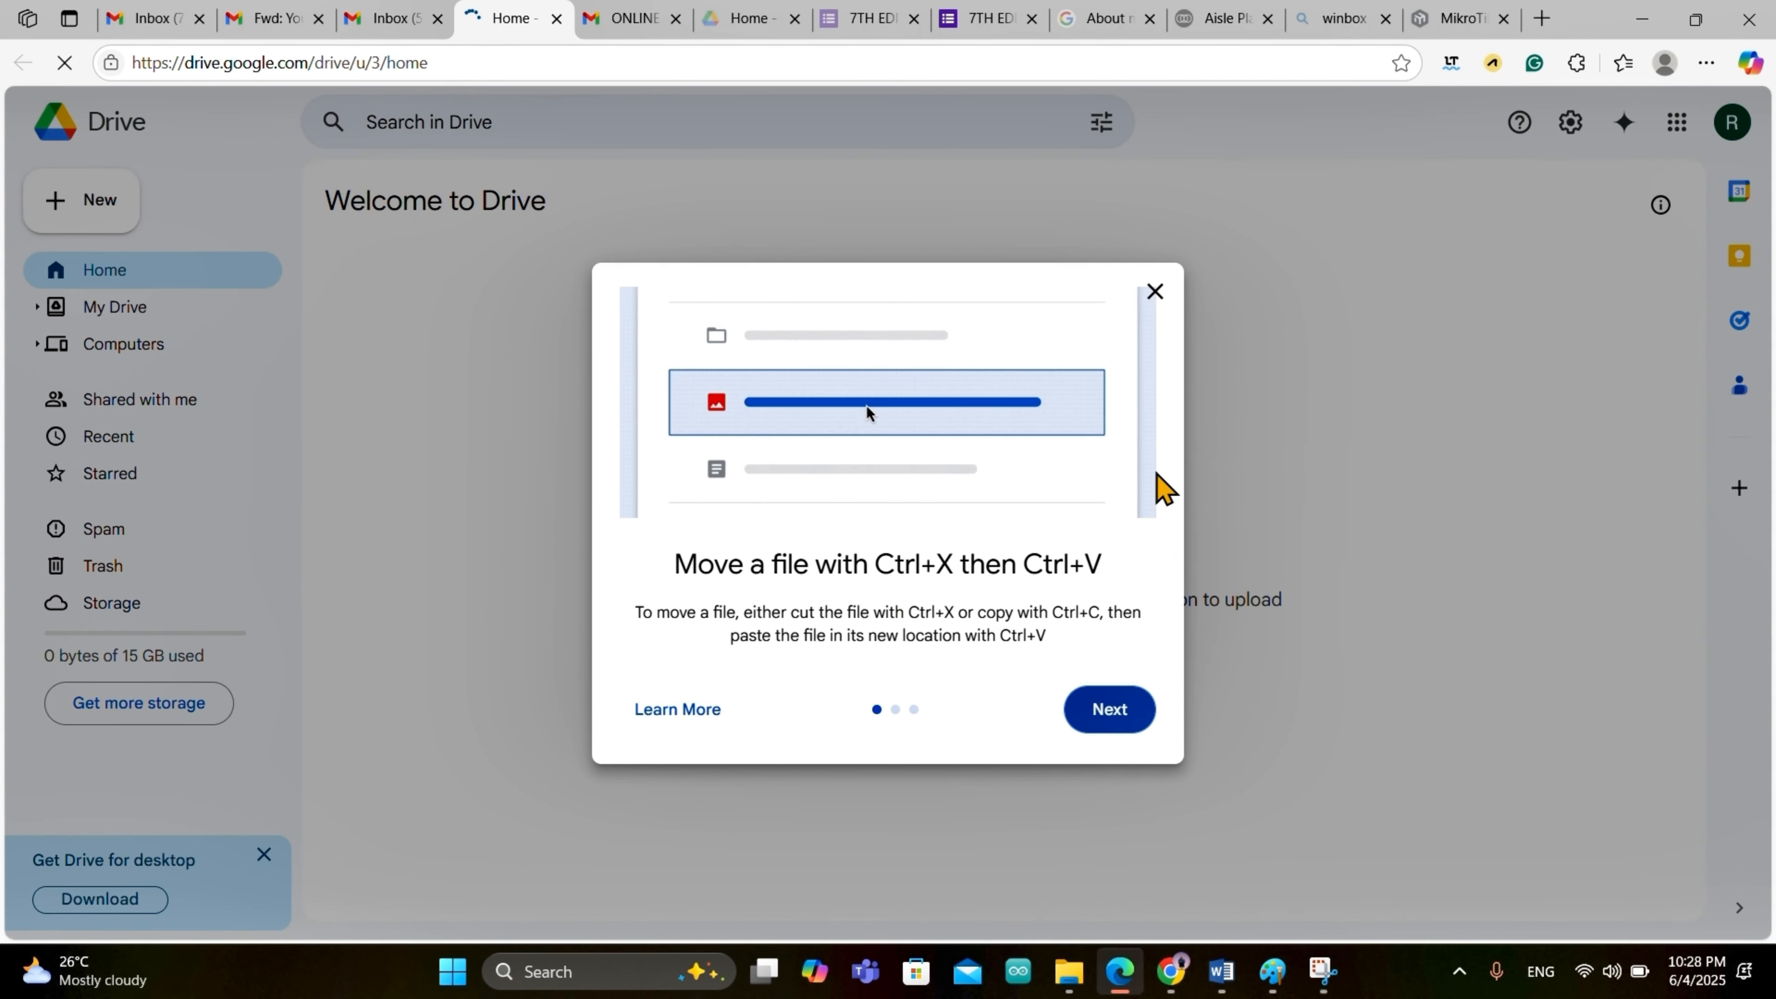
click(1142, 300)
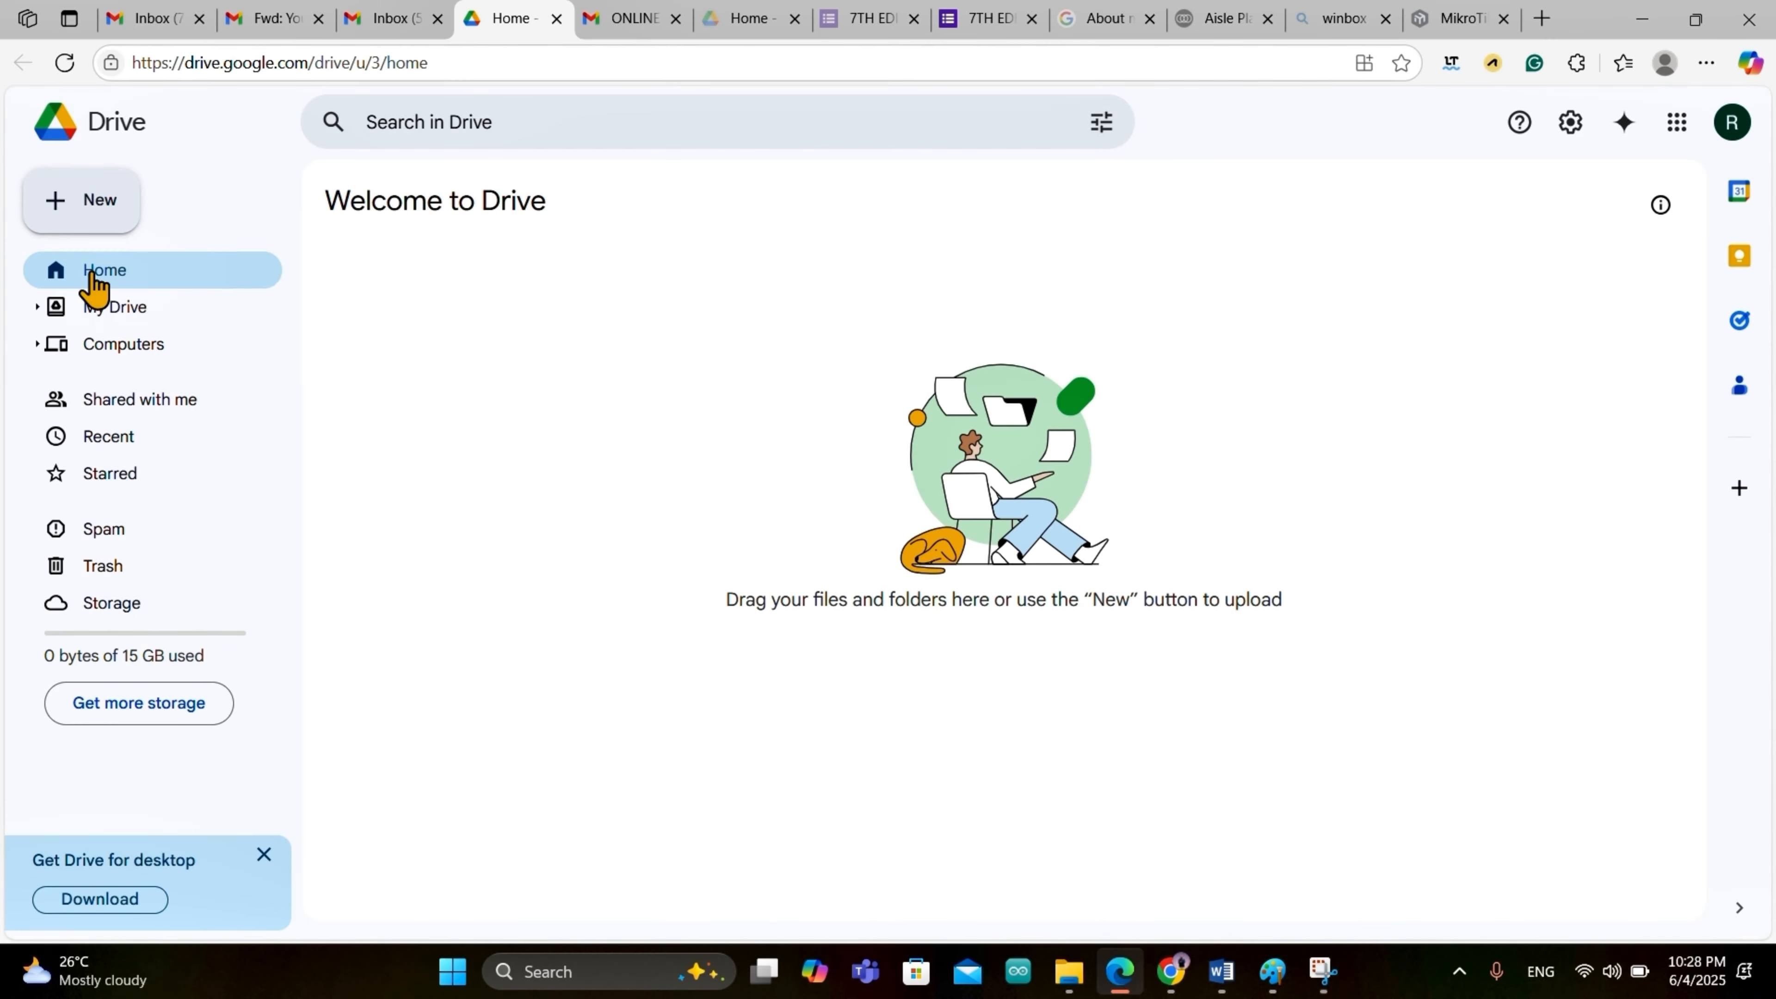
click(90, 210)
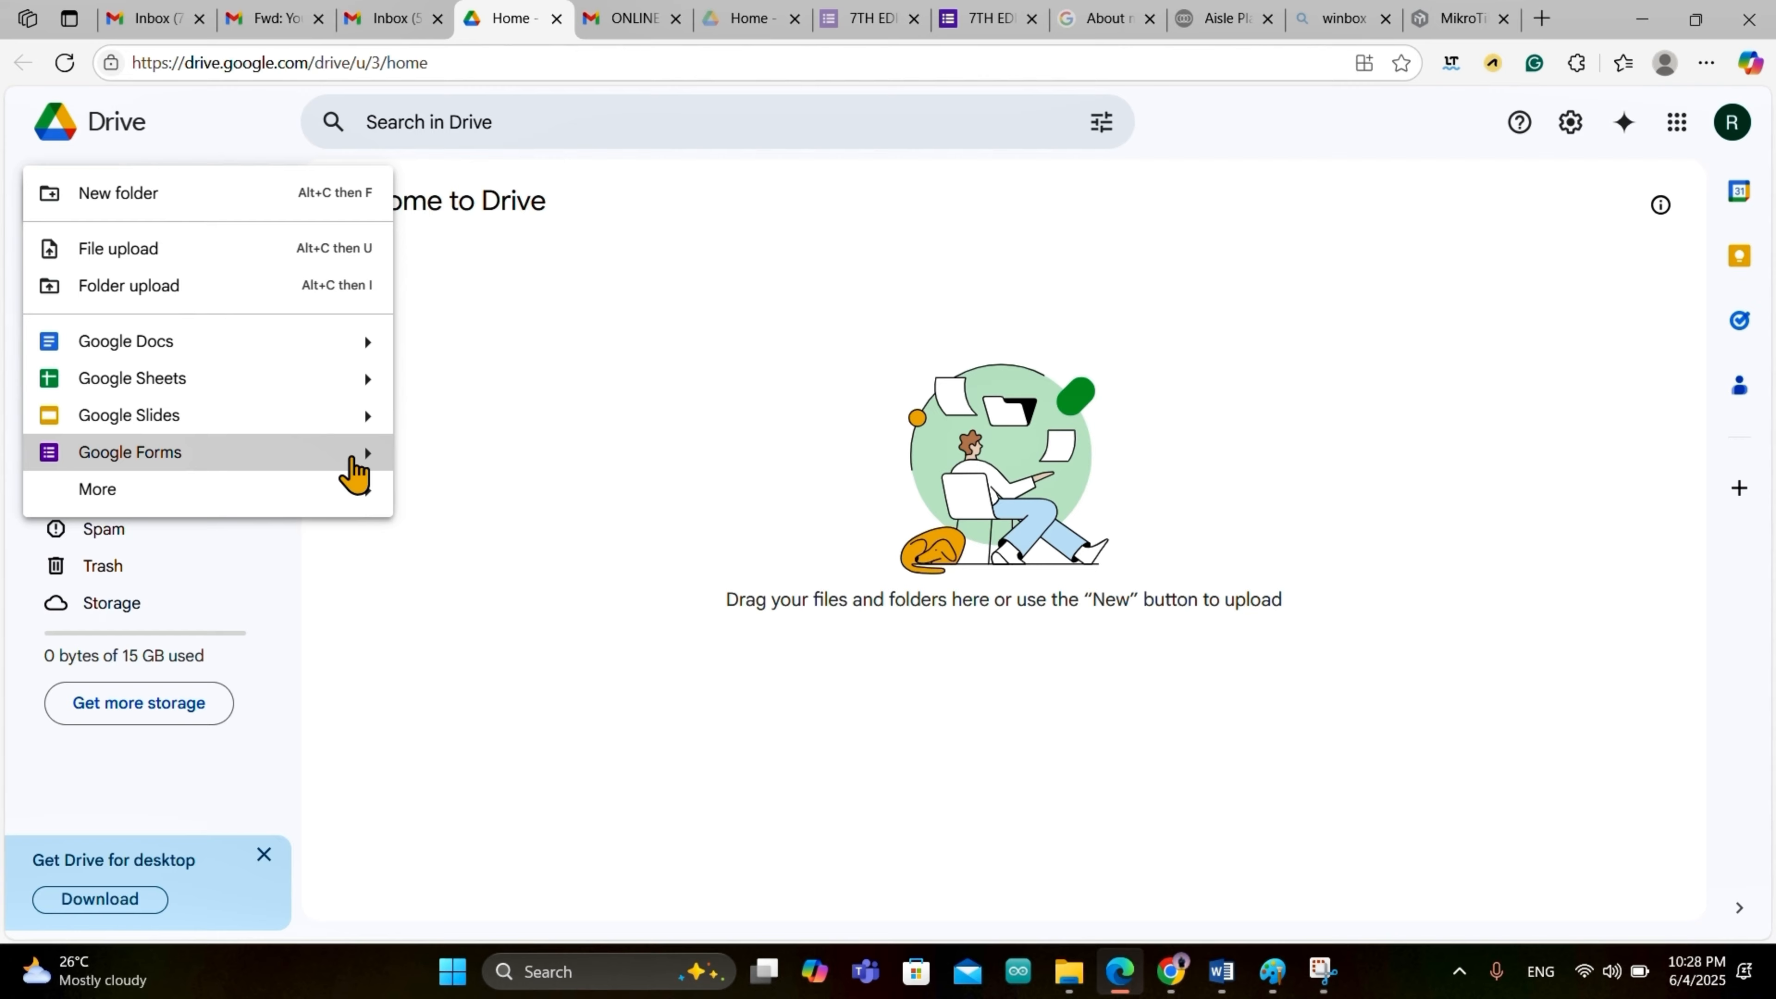
click(362, 462)
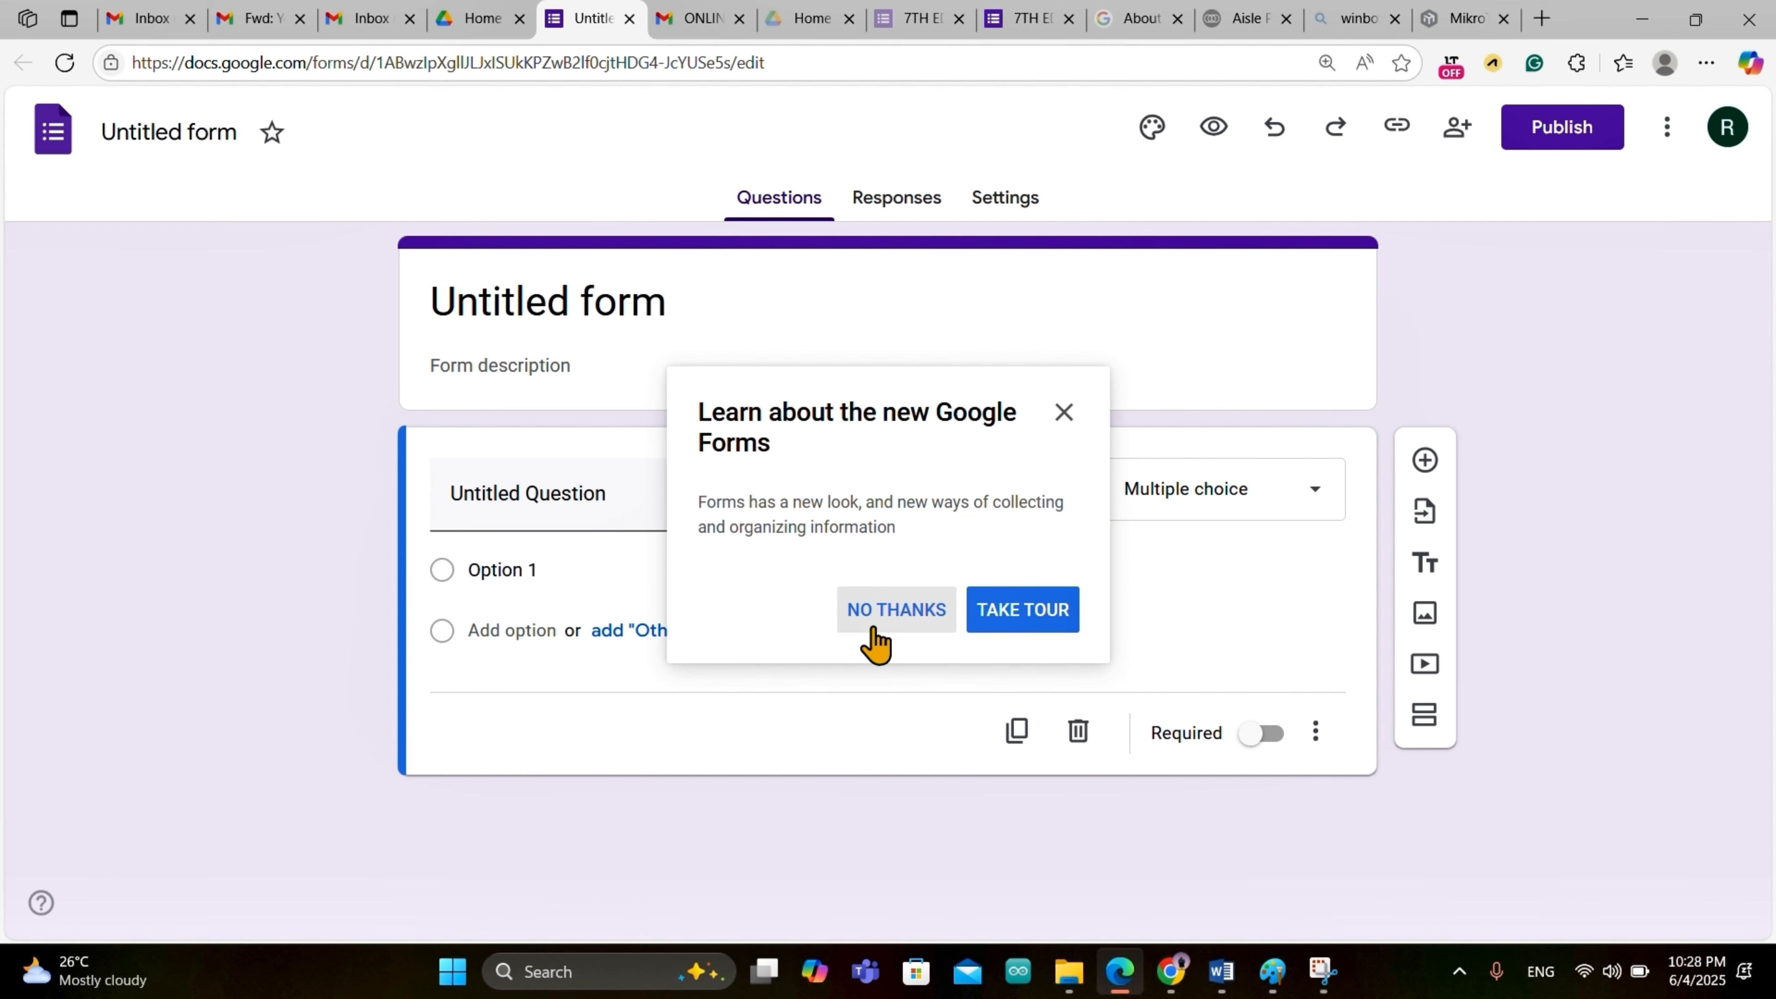
Step: Skip the Forms tour and rename the form to 'My Birthday Party Invitation'
click(873, 633)
click(634, 301)
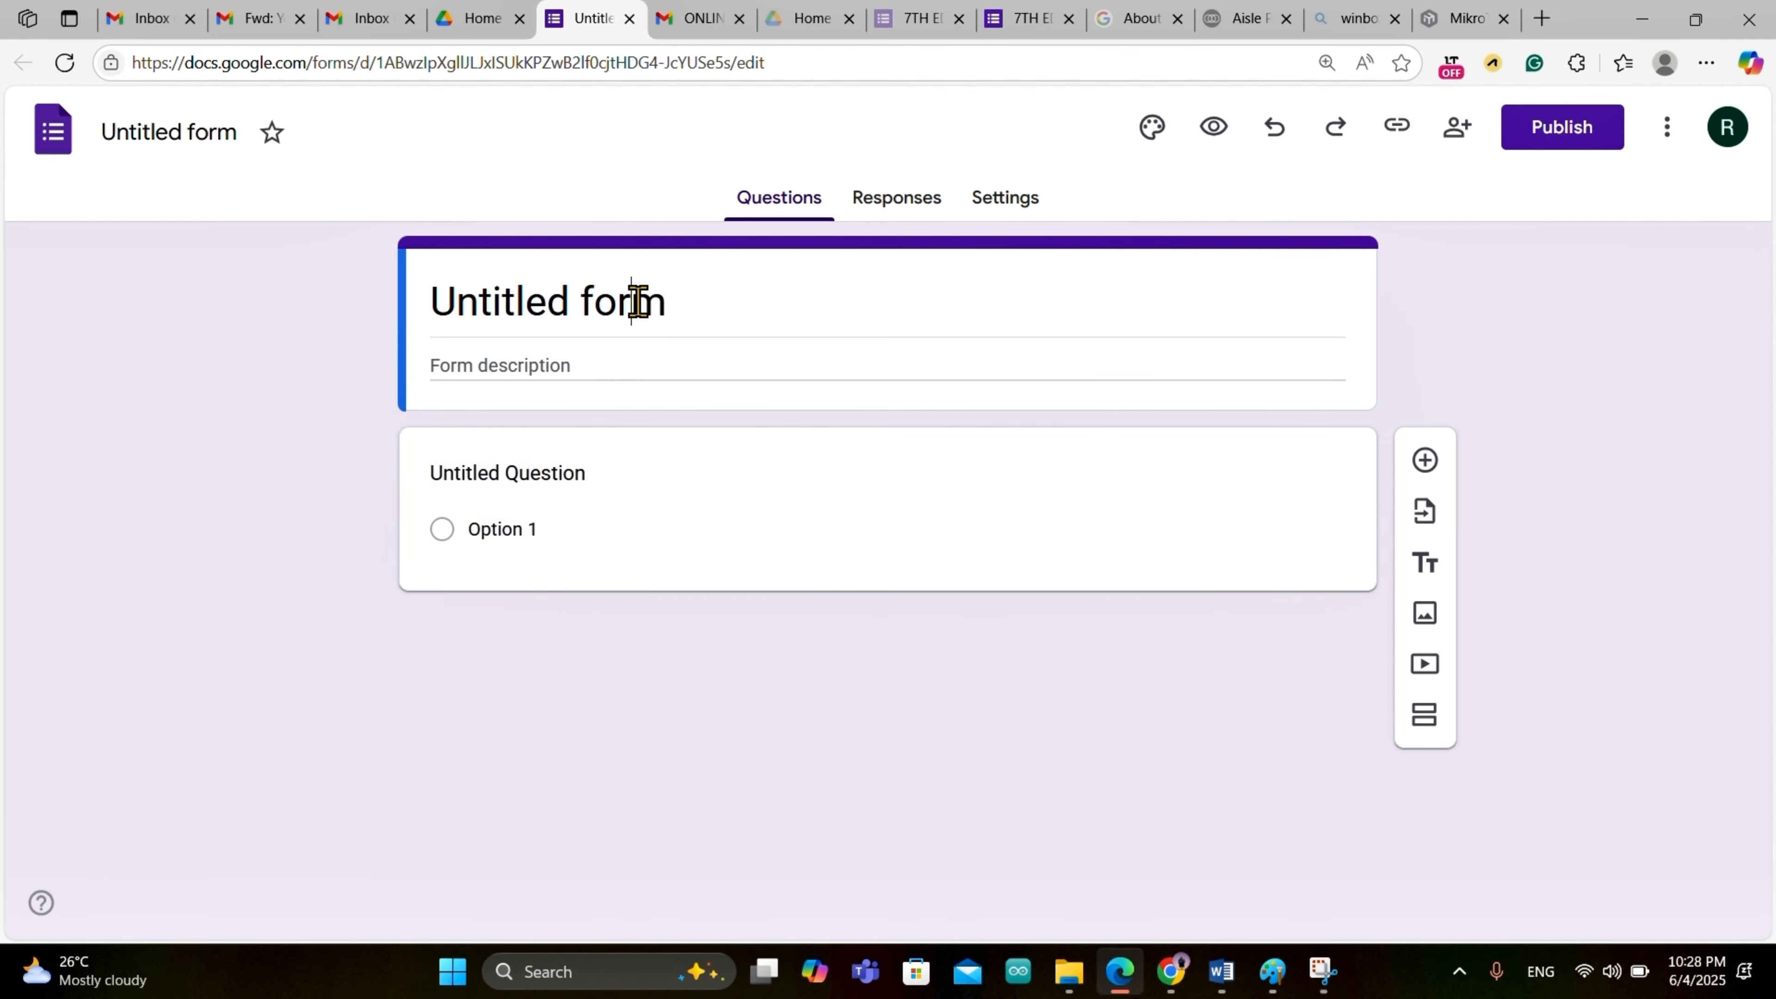
drag(654, 302, 409, 280)
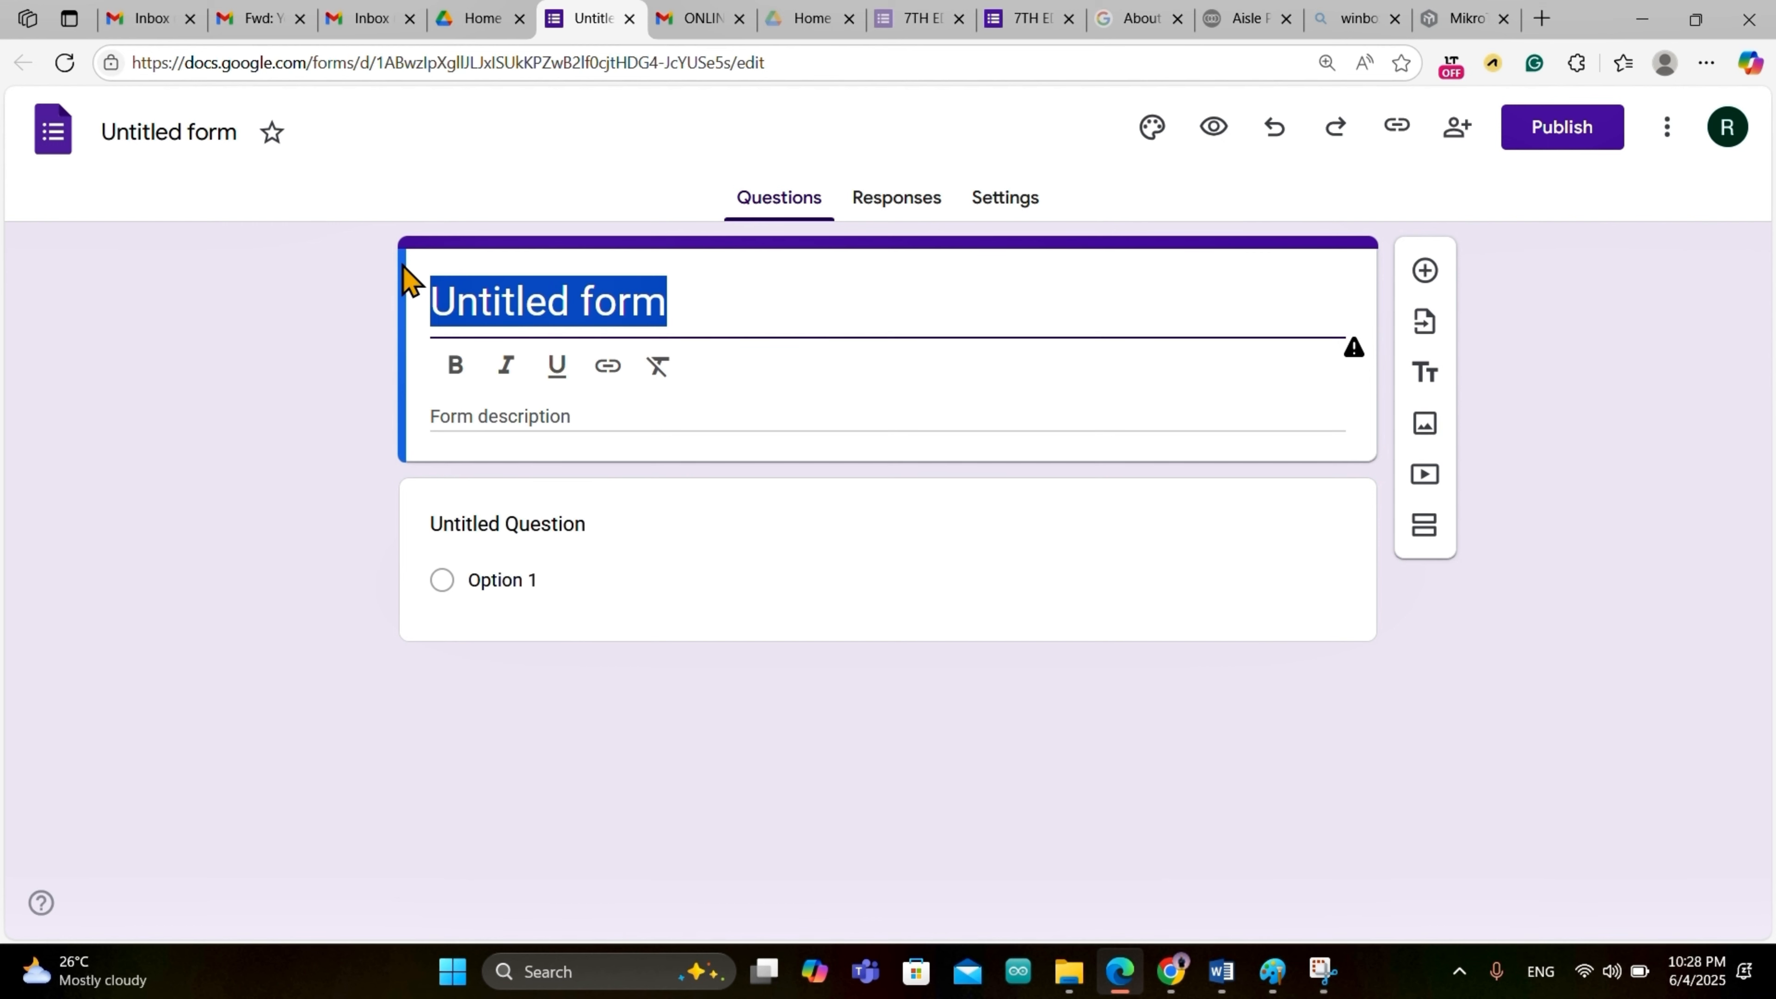
text(My)
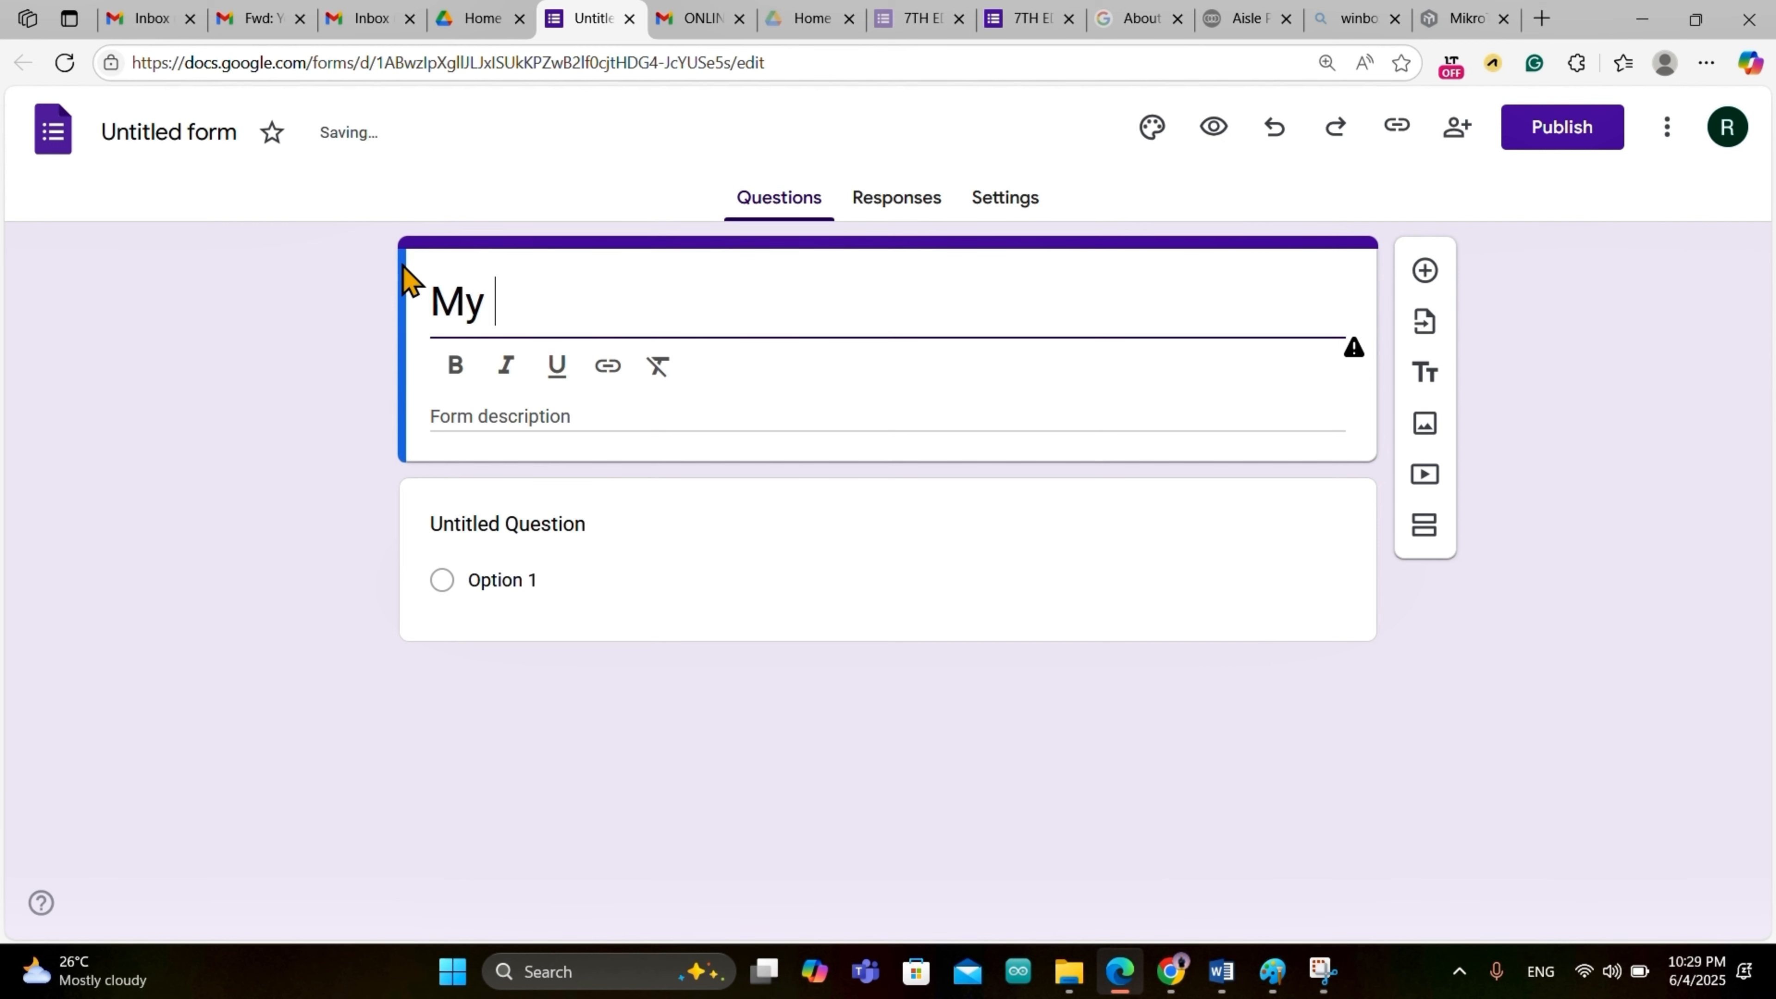
text( Birthday)
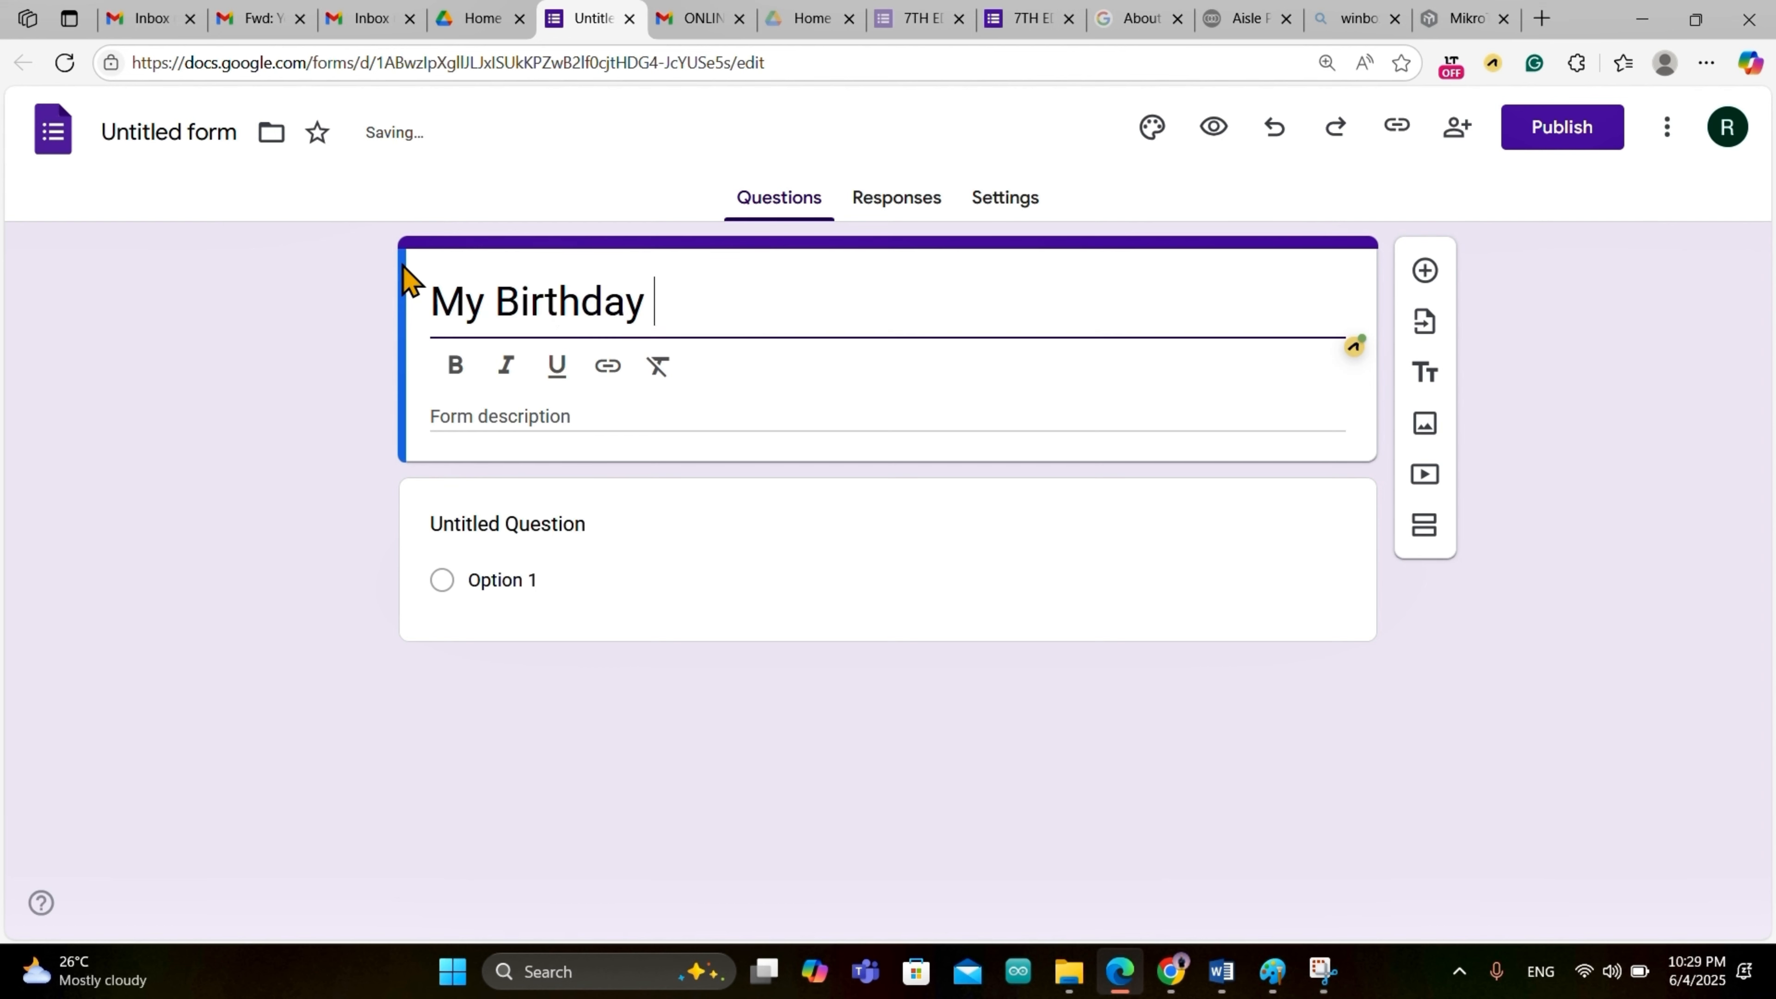
text( Party)
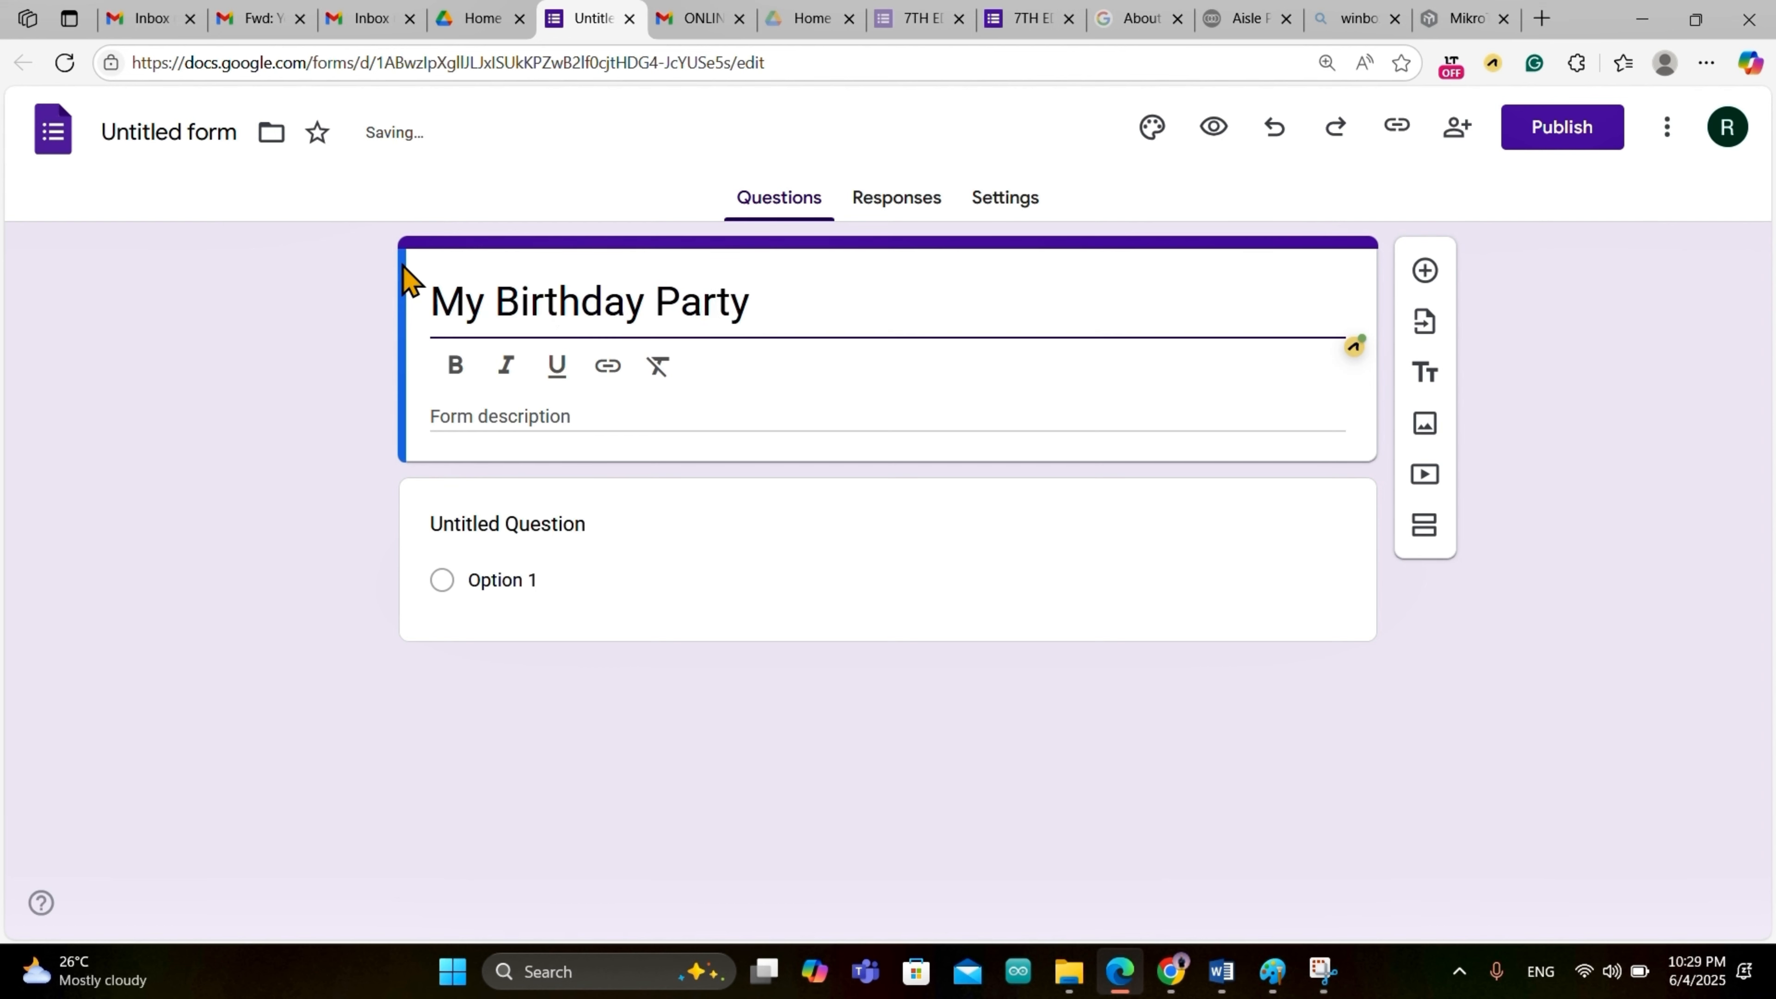
text( Invitation)
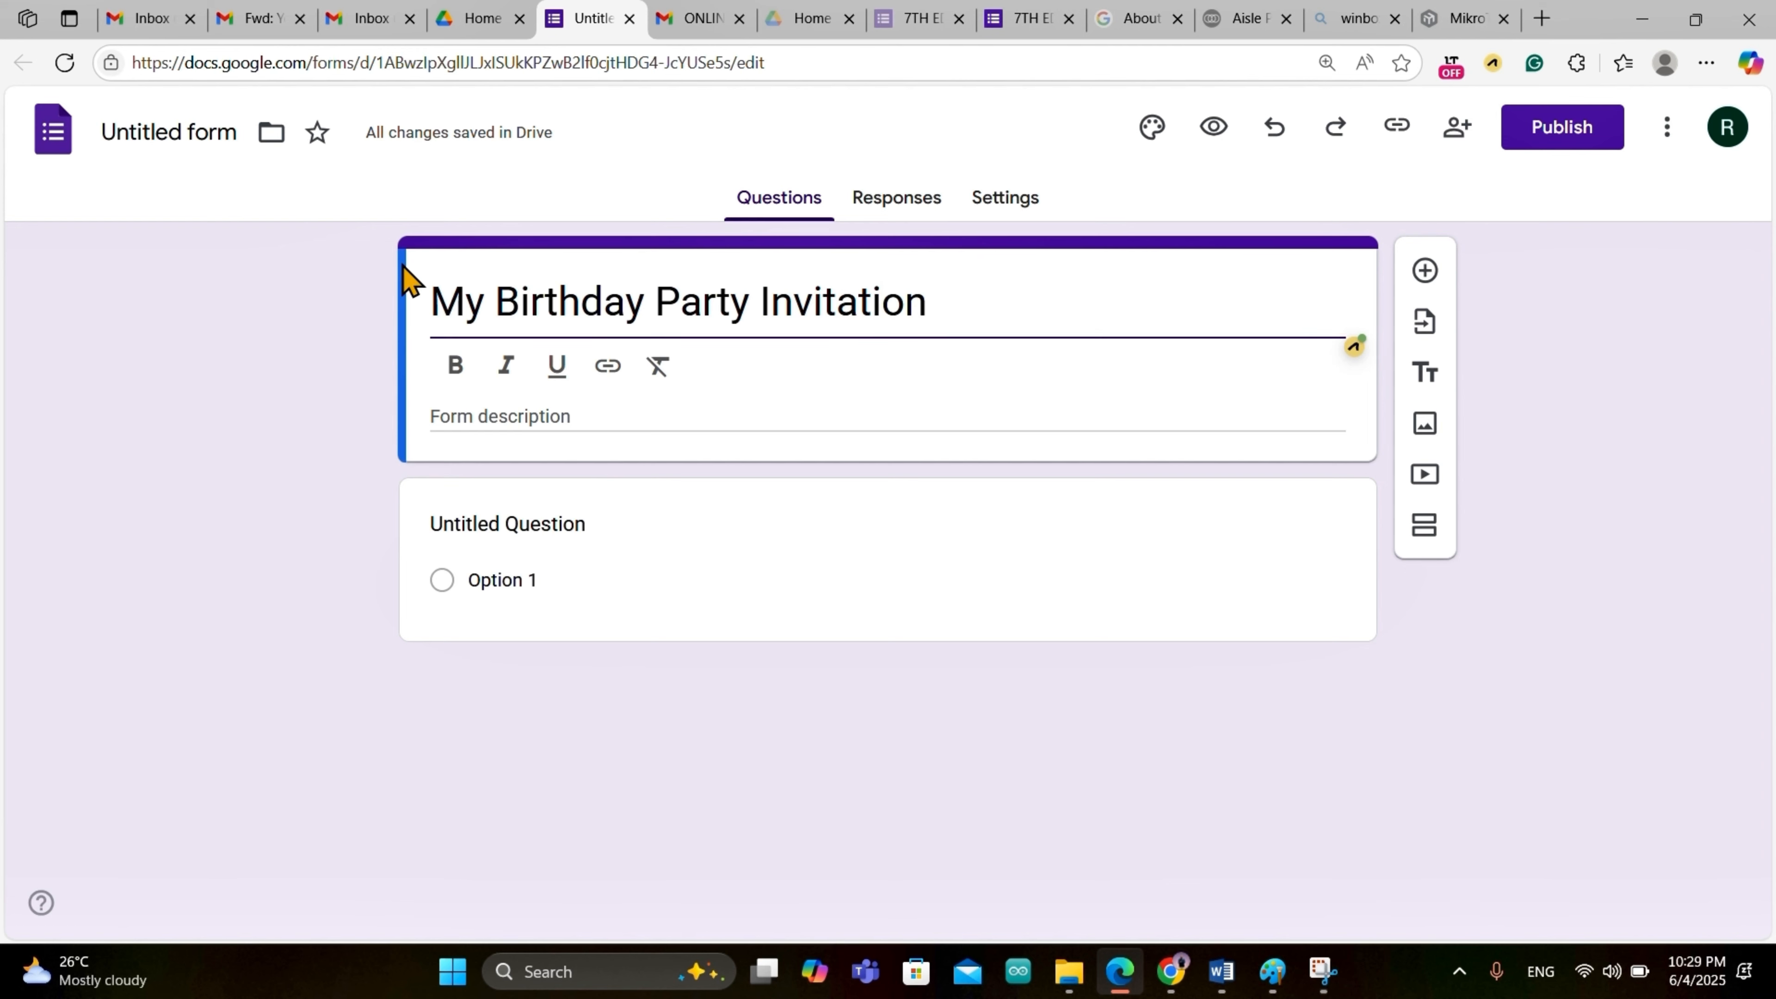
Step: Add the form description 'Kindly attend my birthday Party'
click(587, 415)
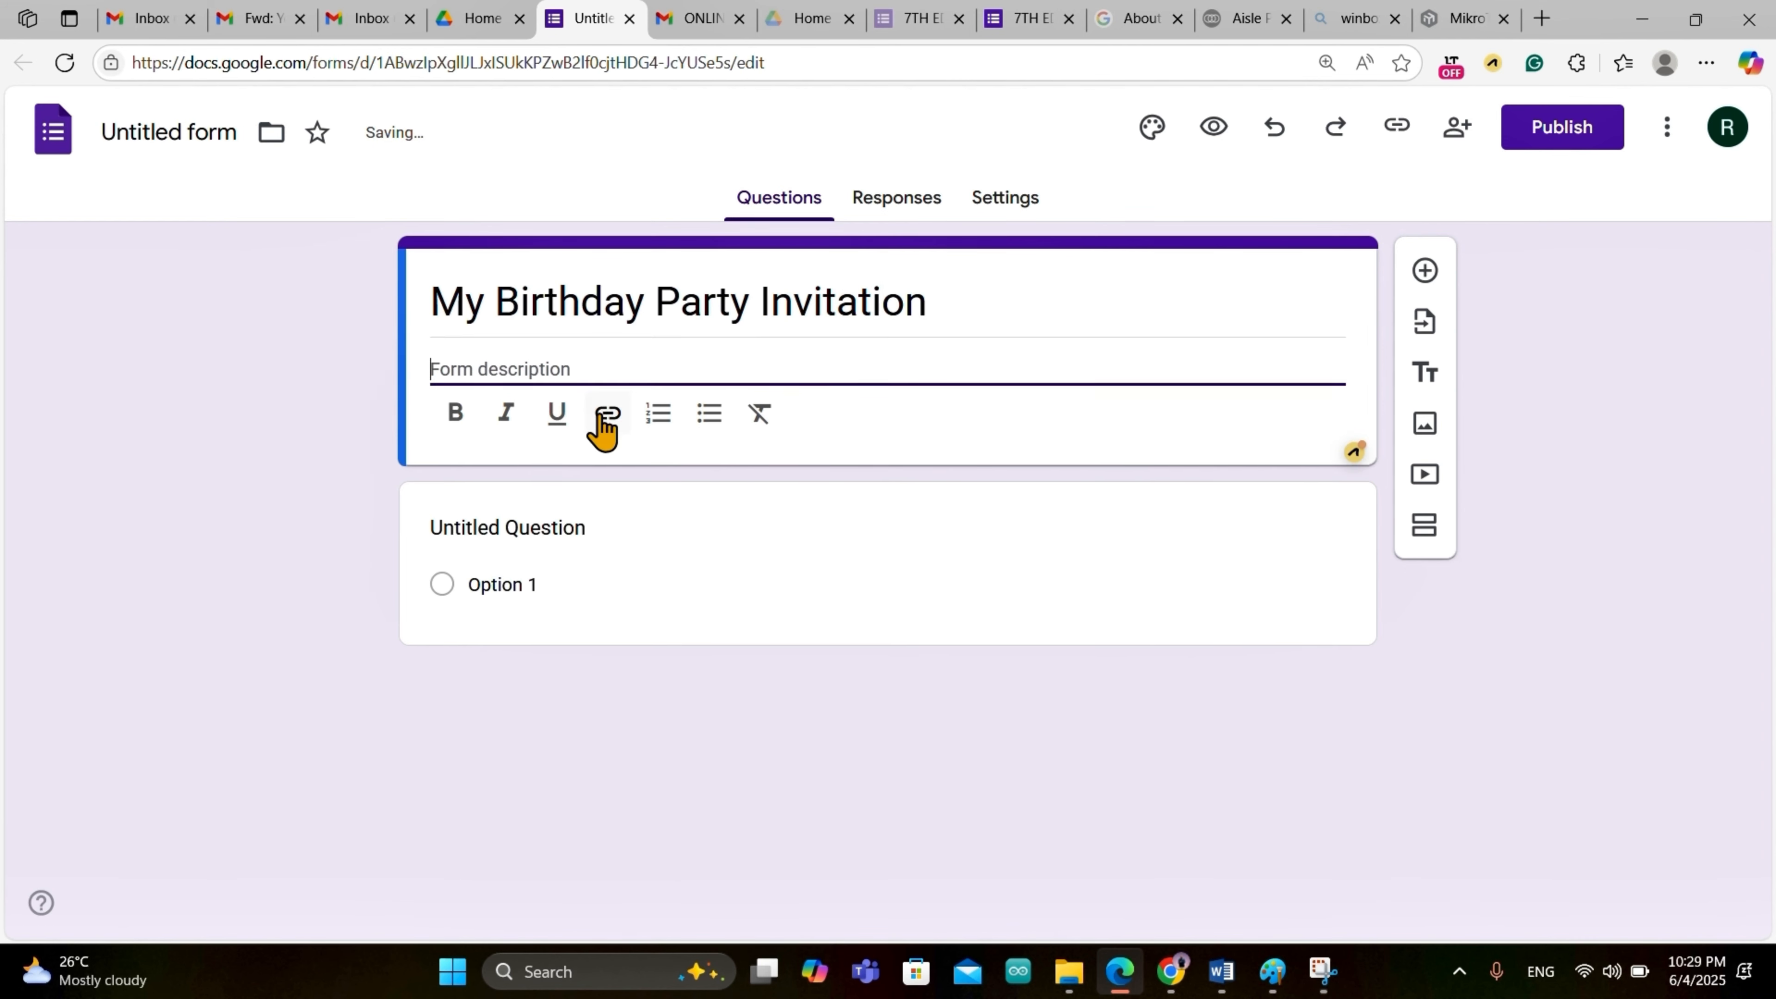
text(Kin)
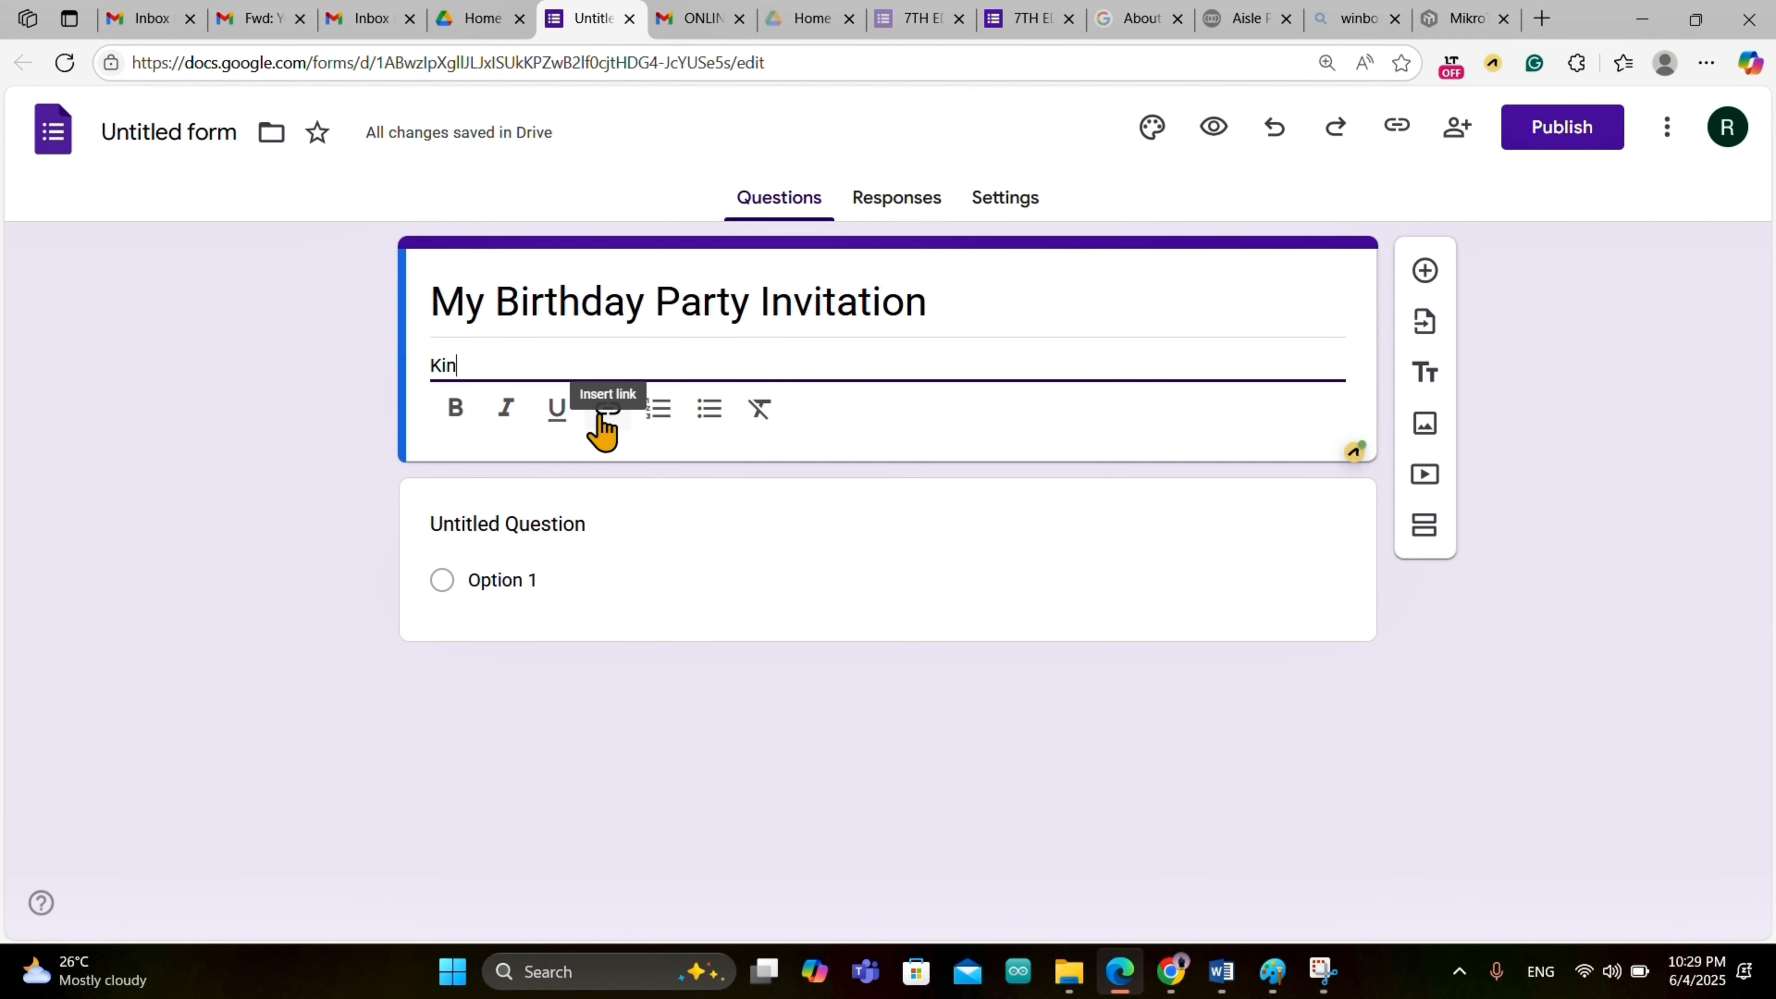
text(dly attend)
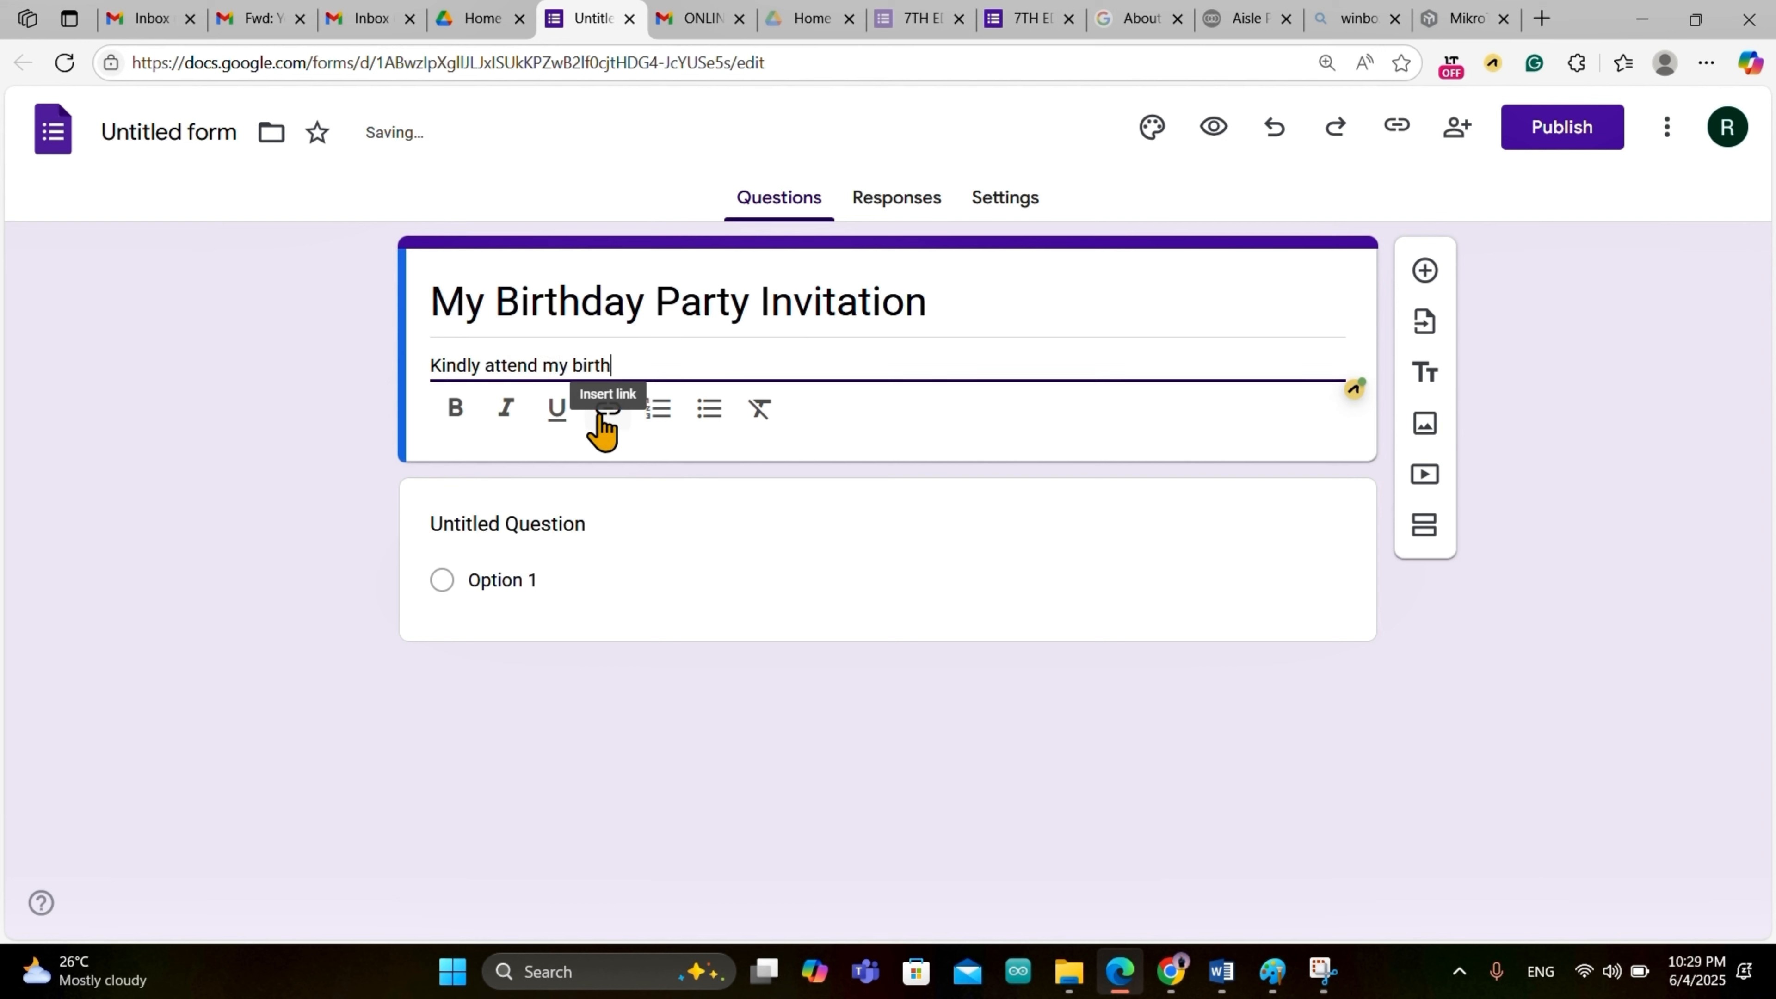
text(my birthday Pa)
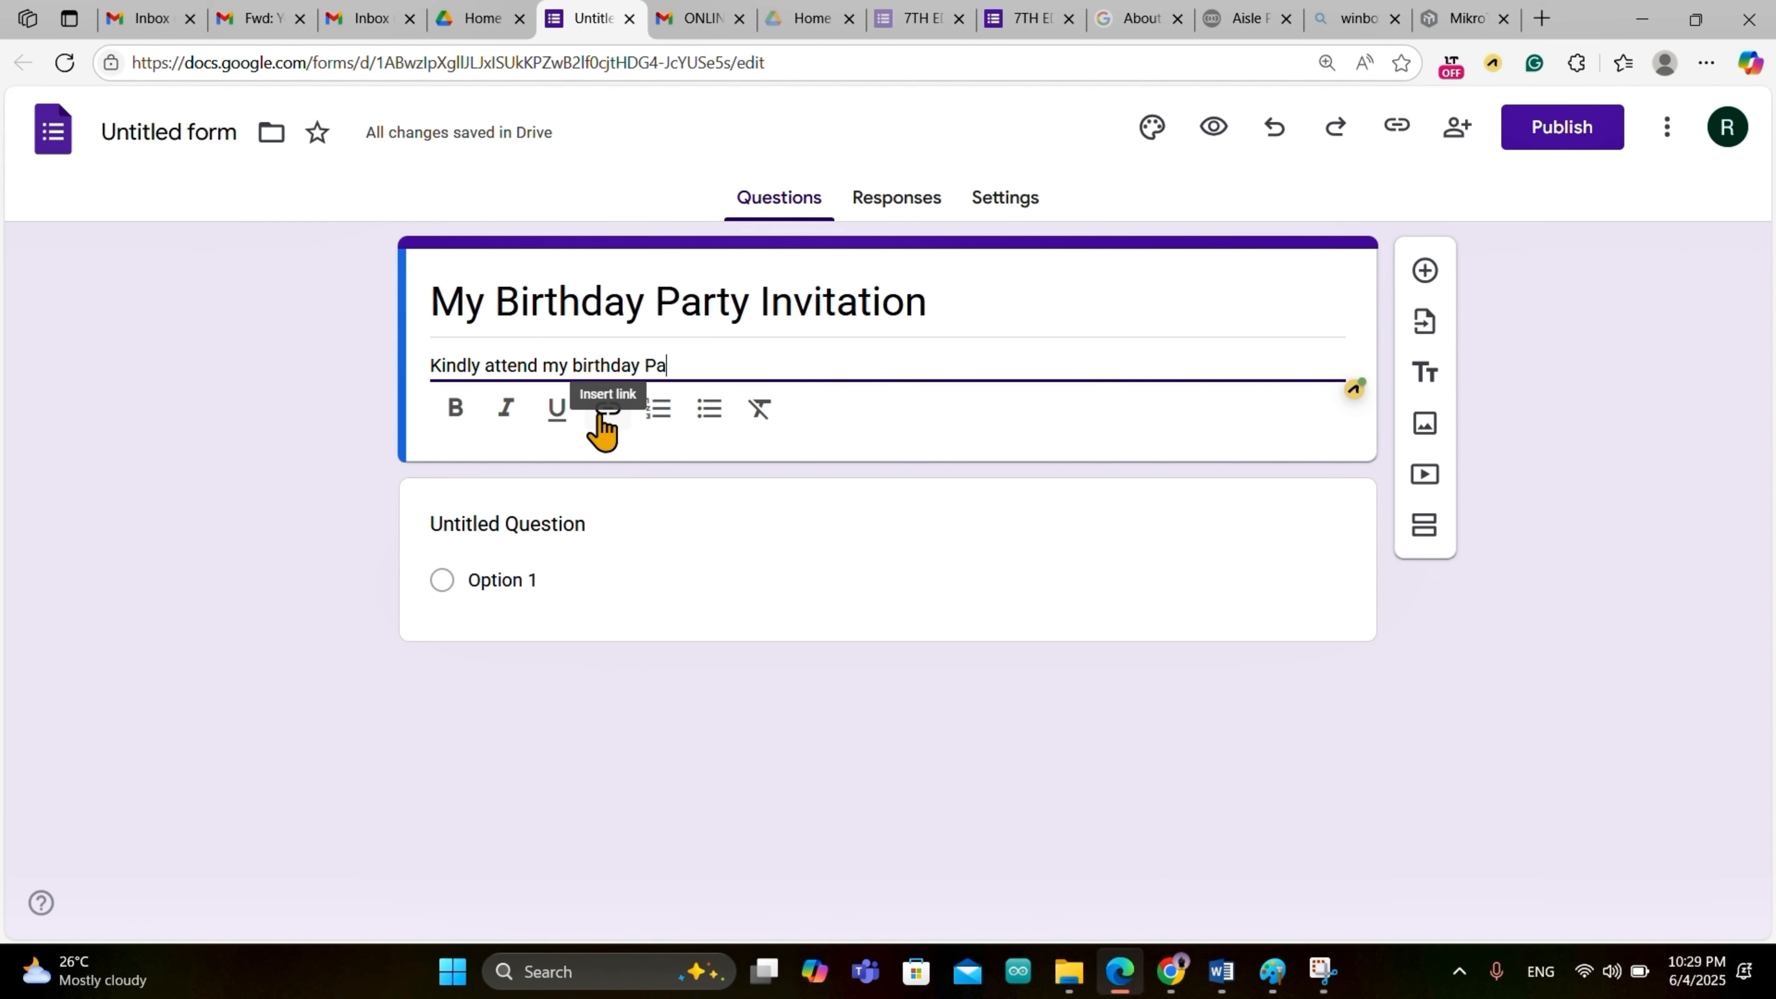
text(rty)
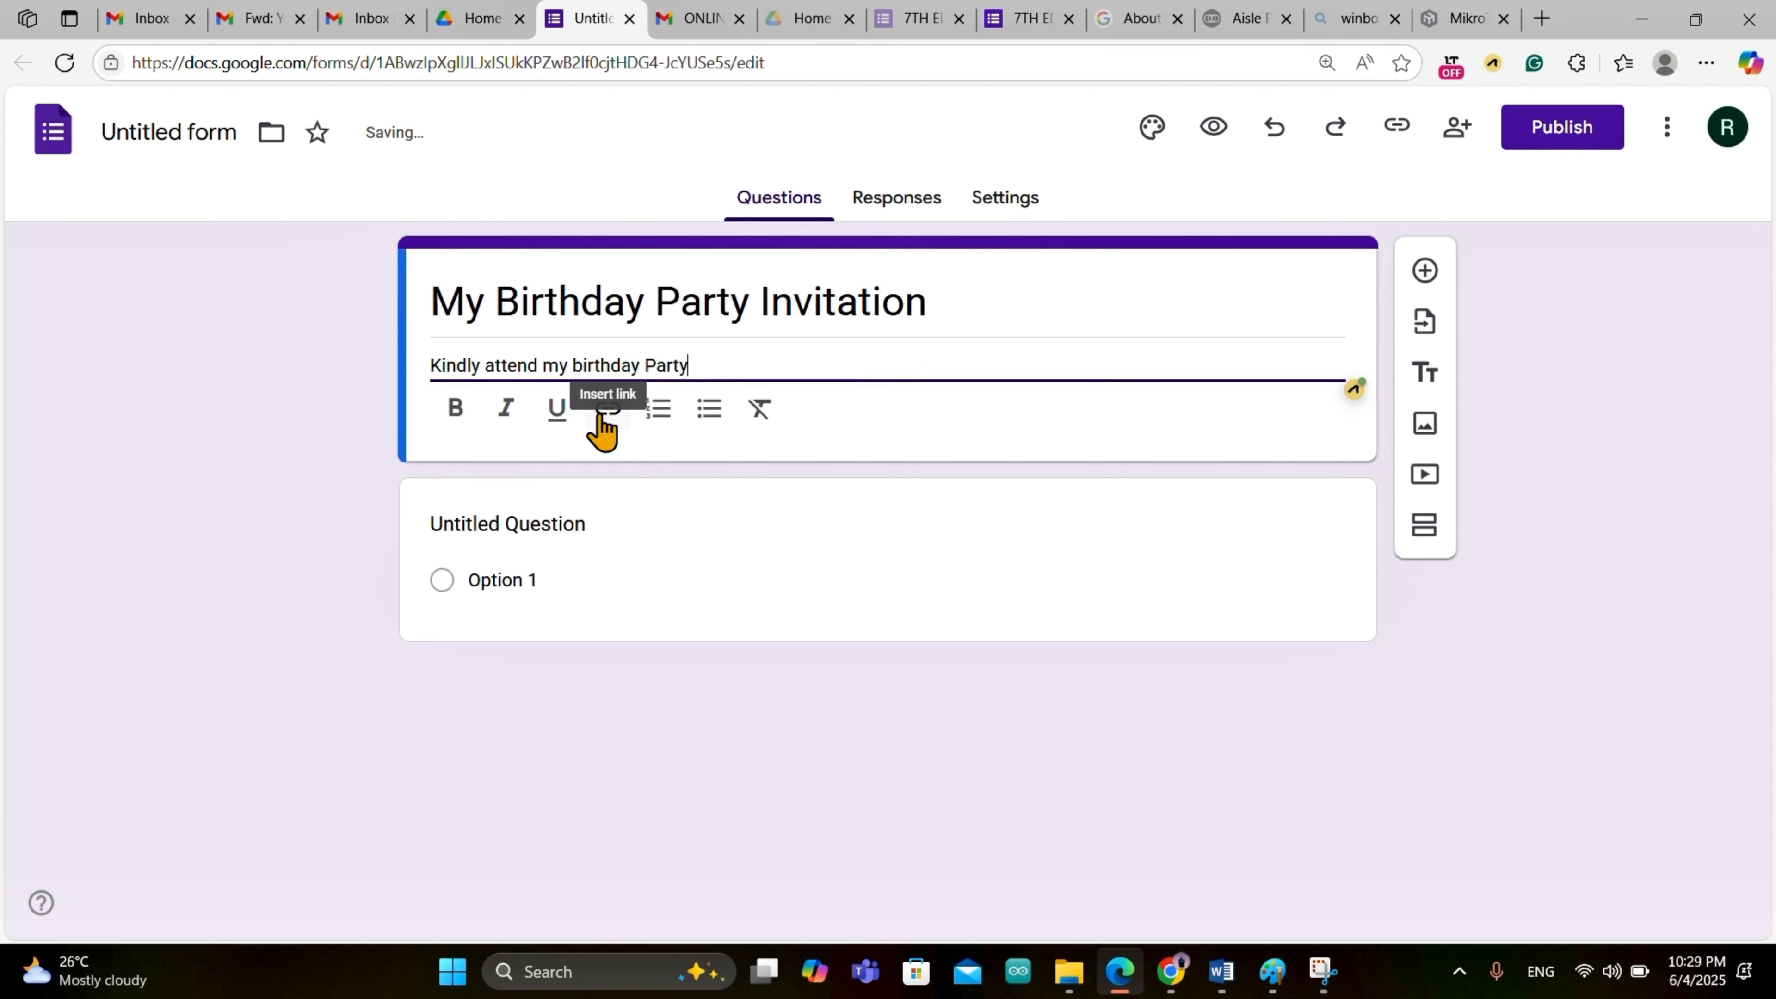
click(894, 475)
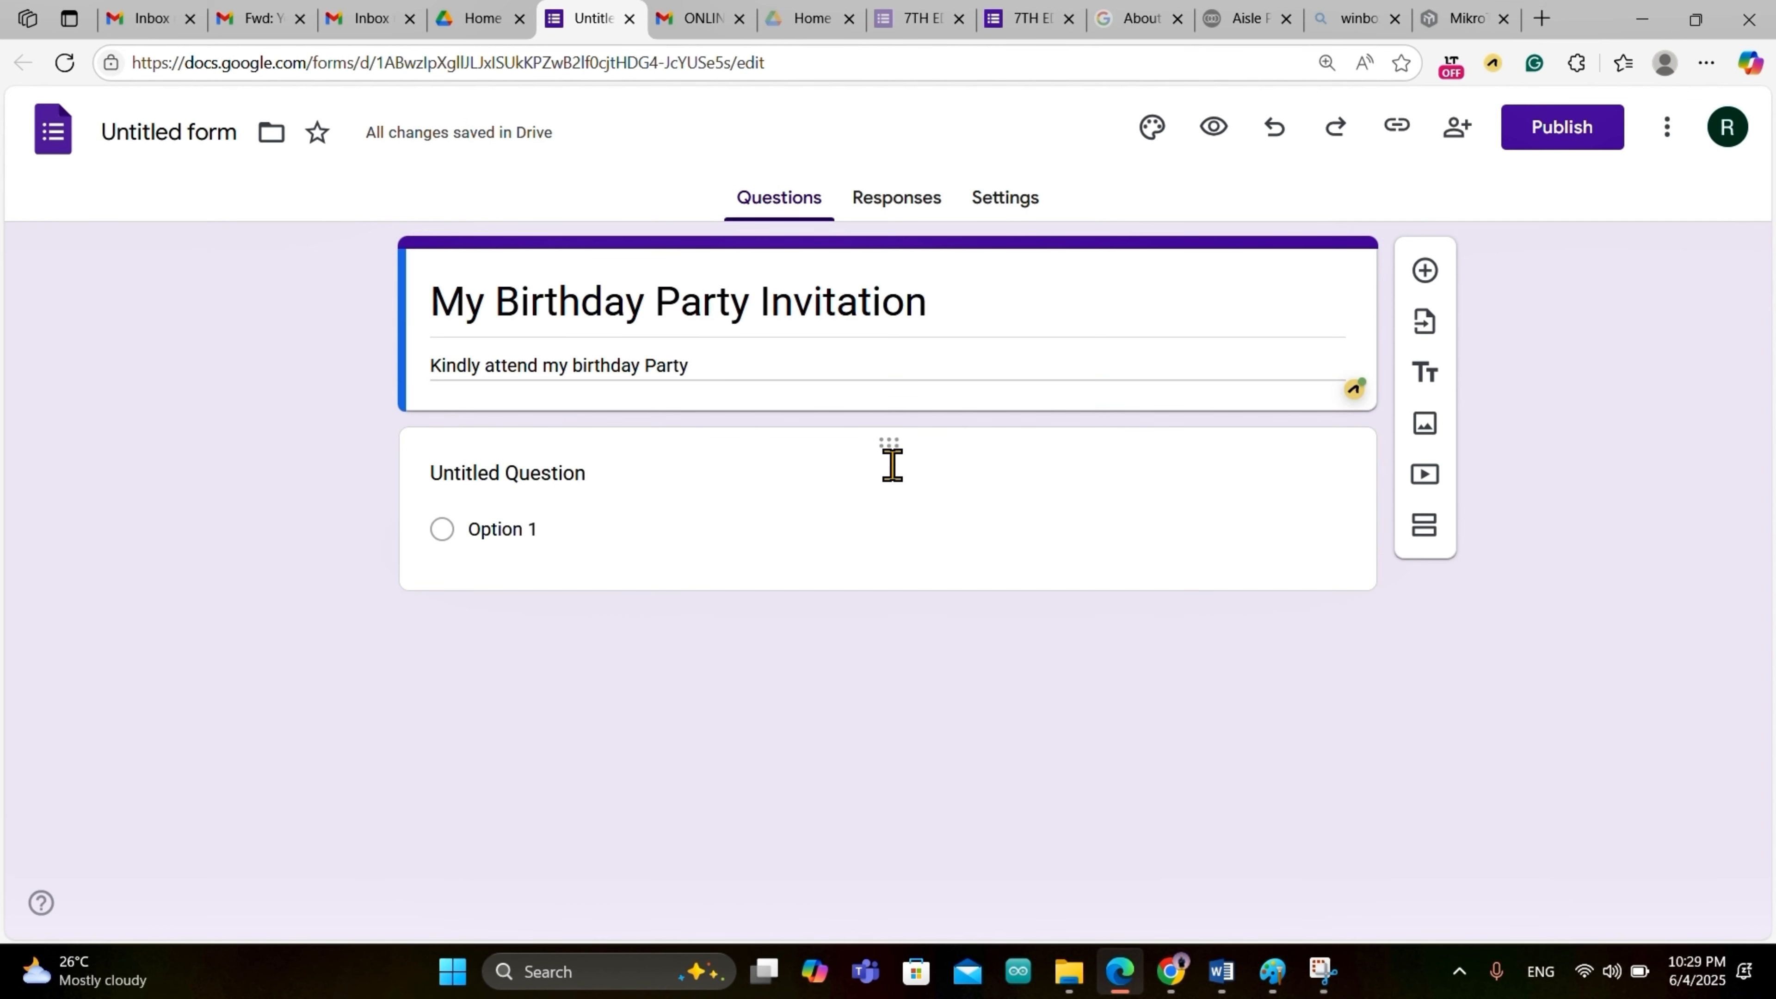
Step: Make the first question a short-answer question titled 'Full Name'
click(1054, 534)
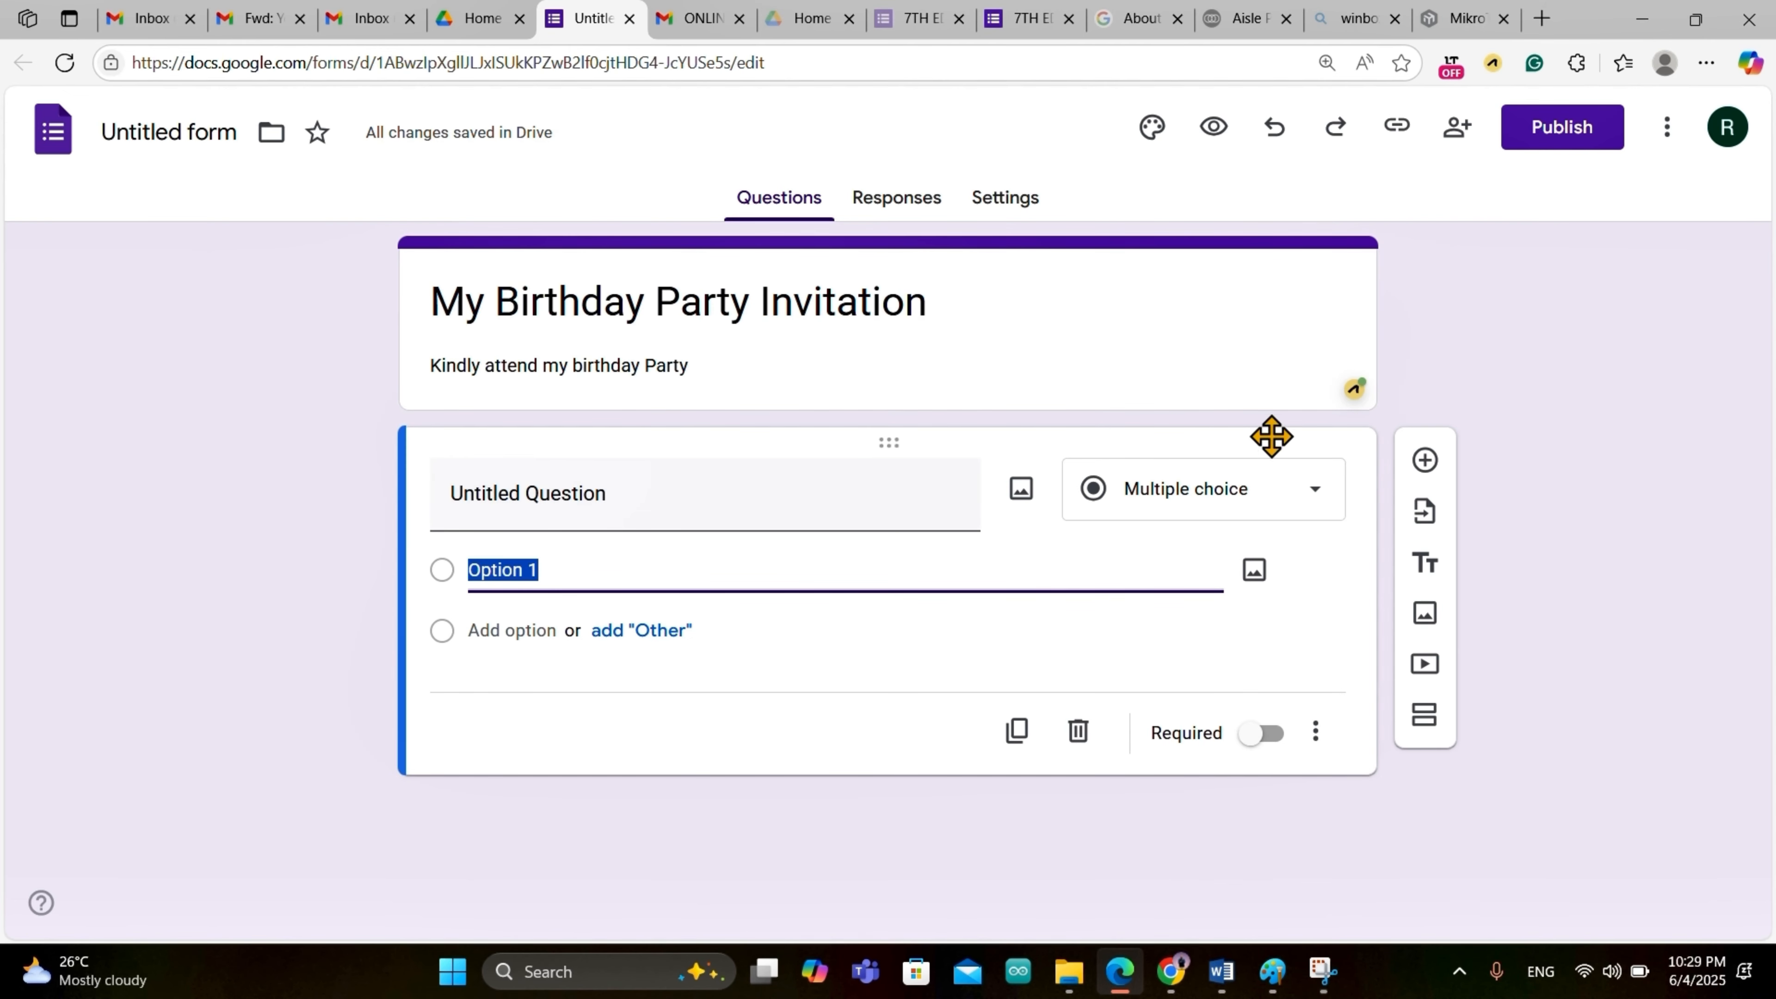
click(1313, 509)
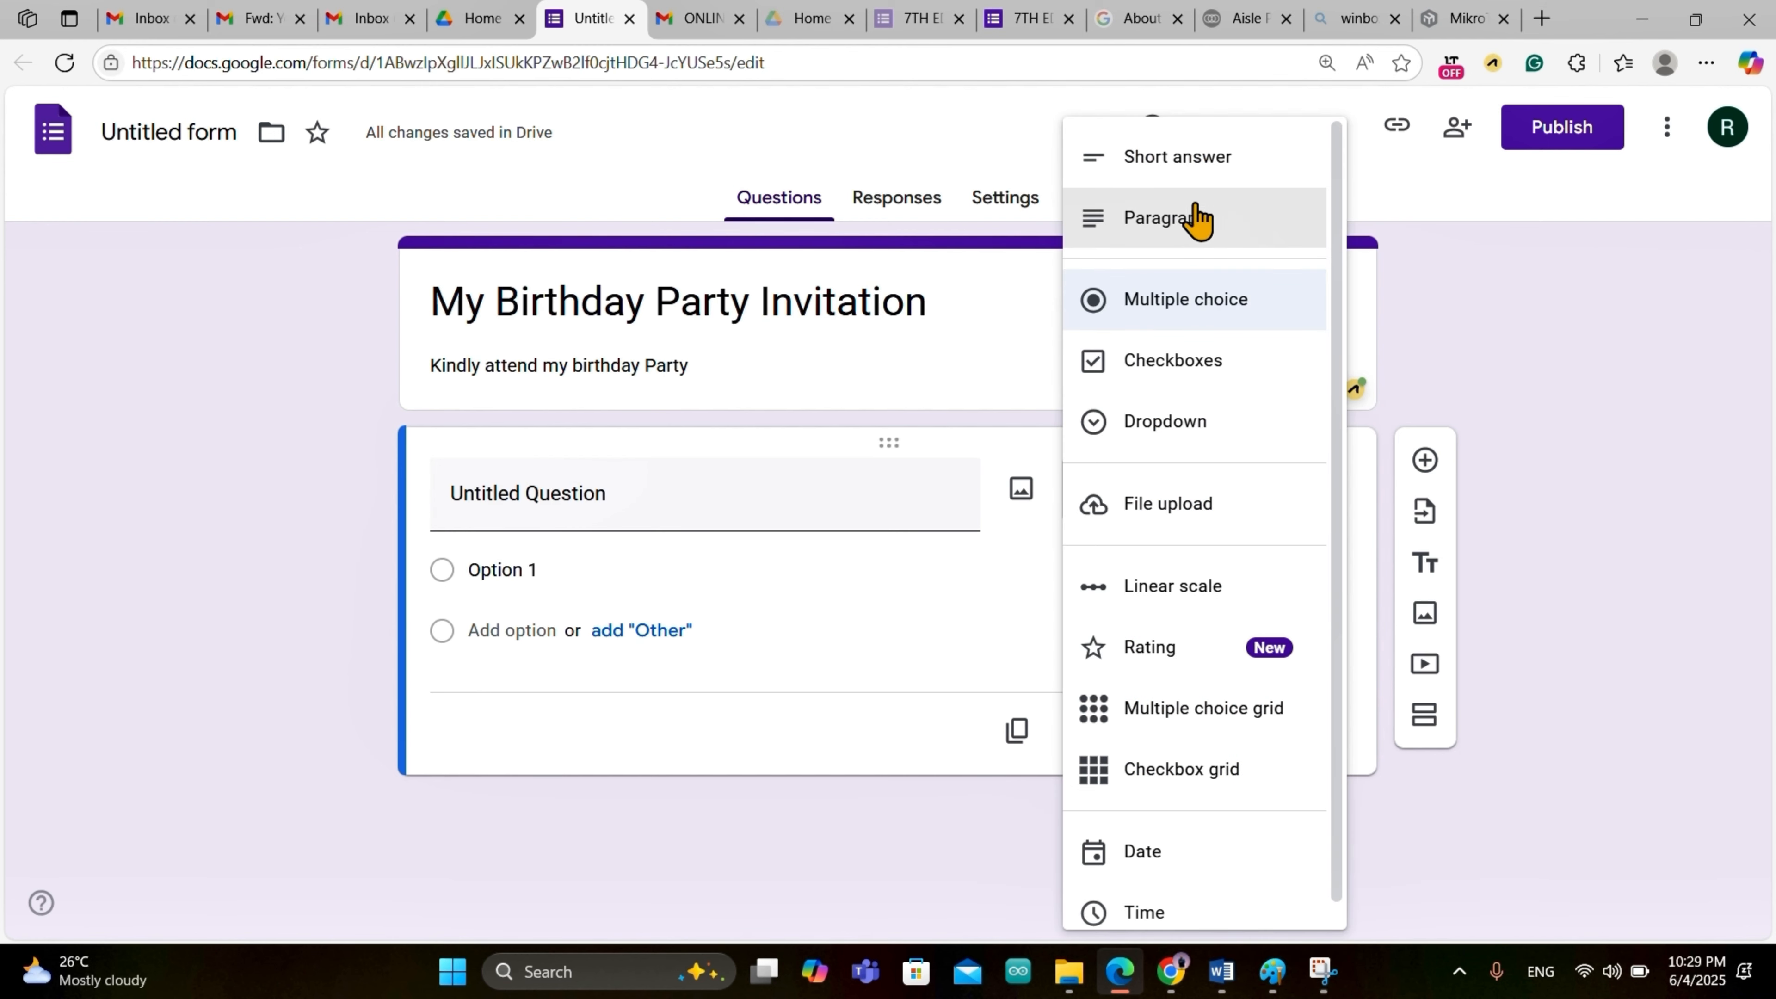
click(1189, 166)
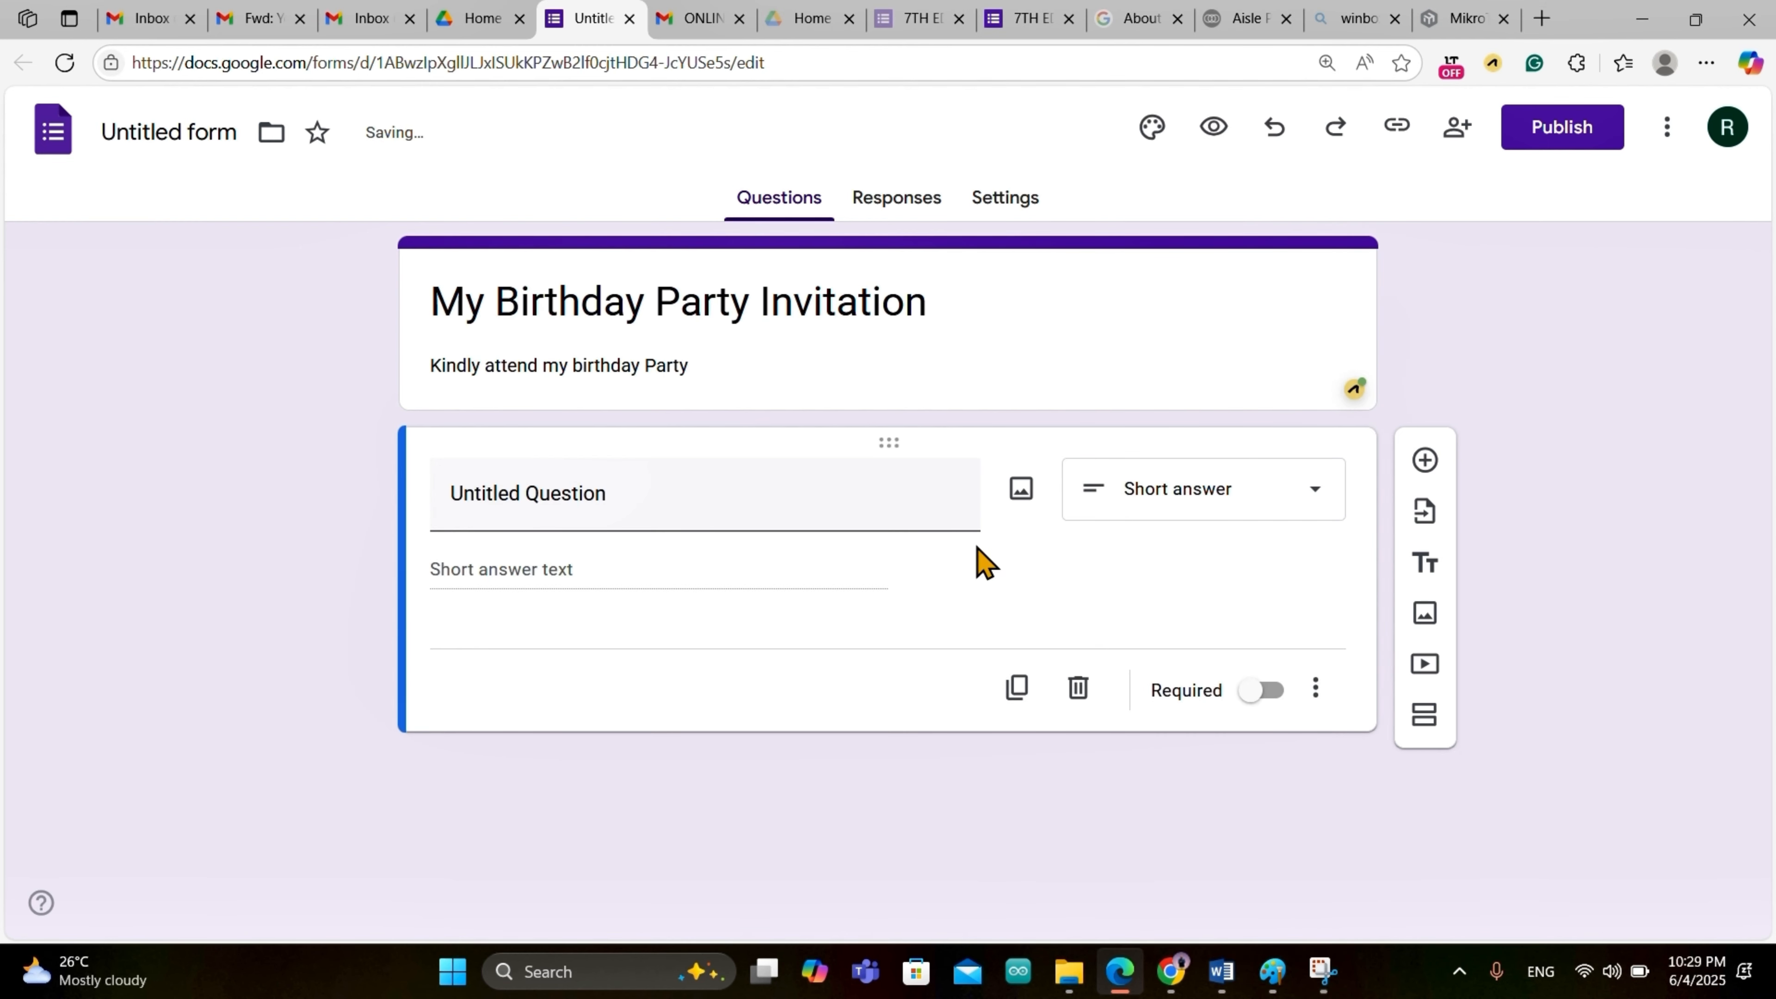
click(634, 510)
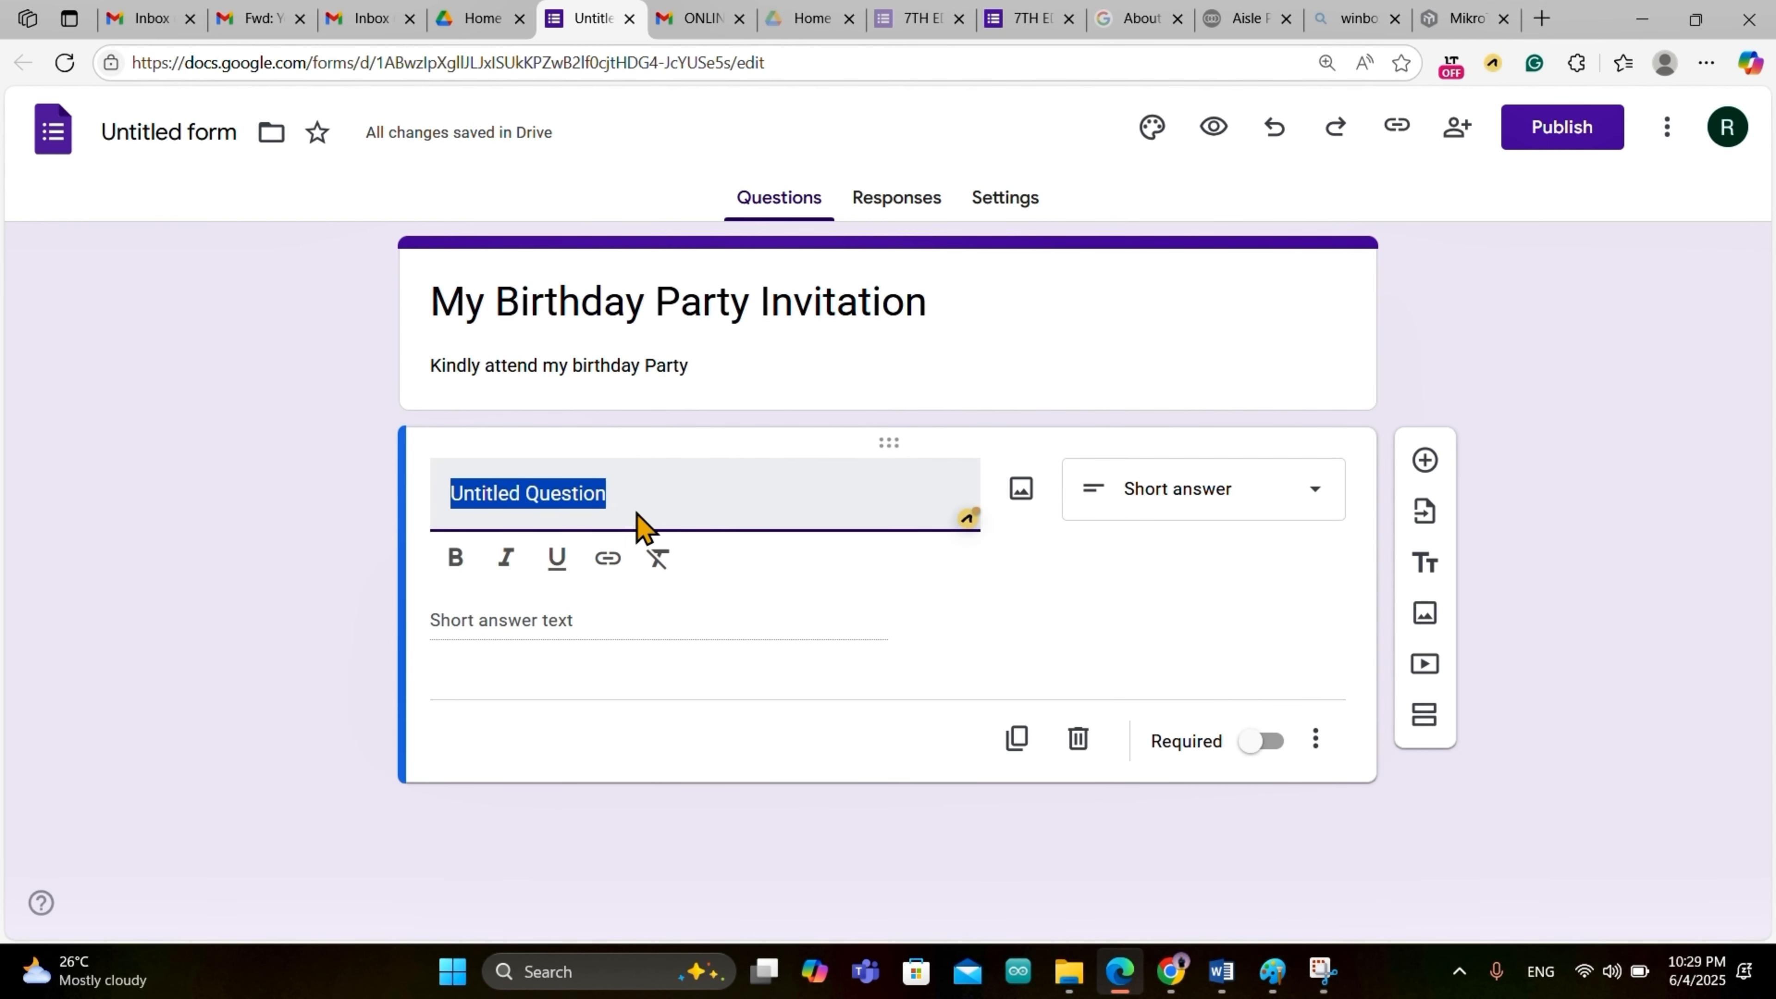
text(Full Name)
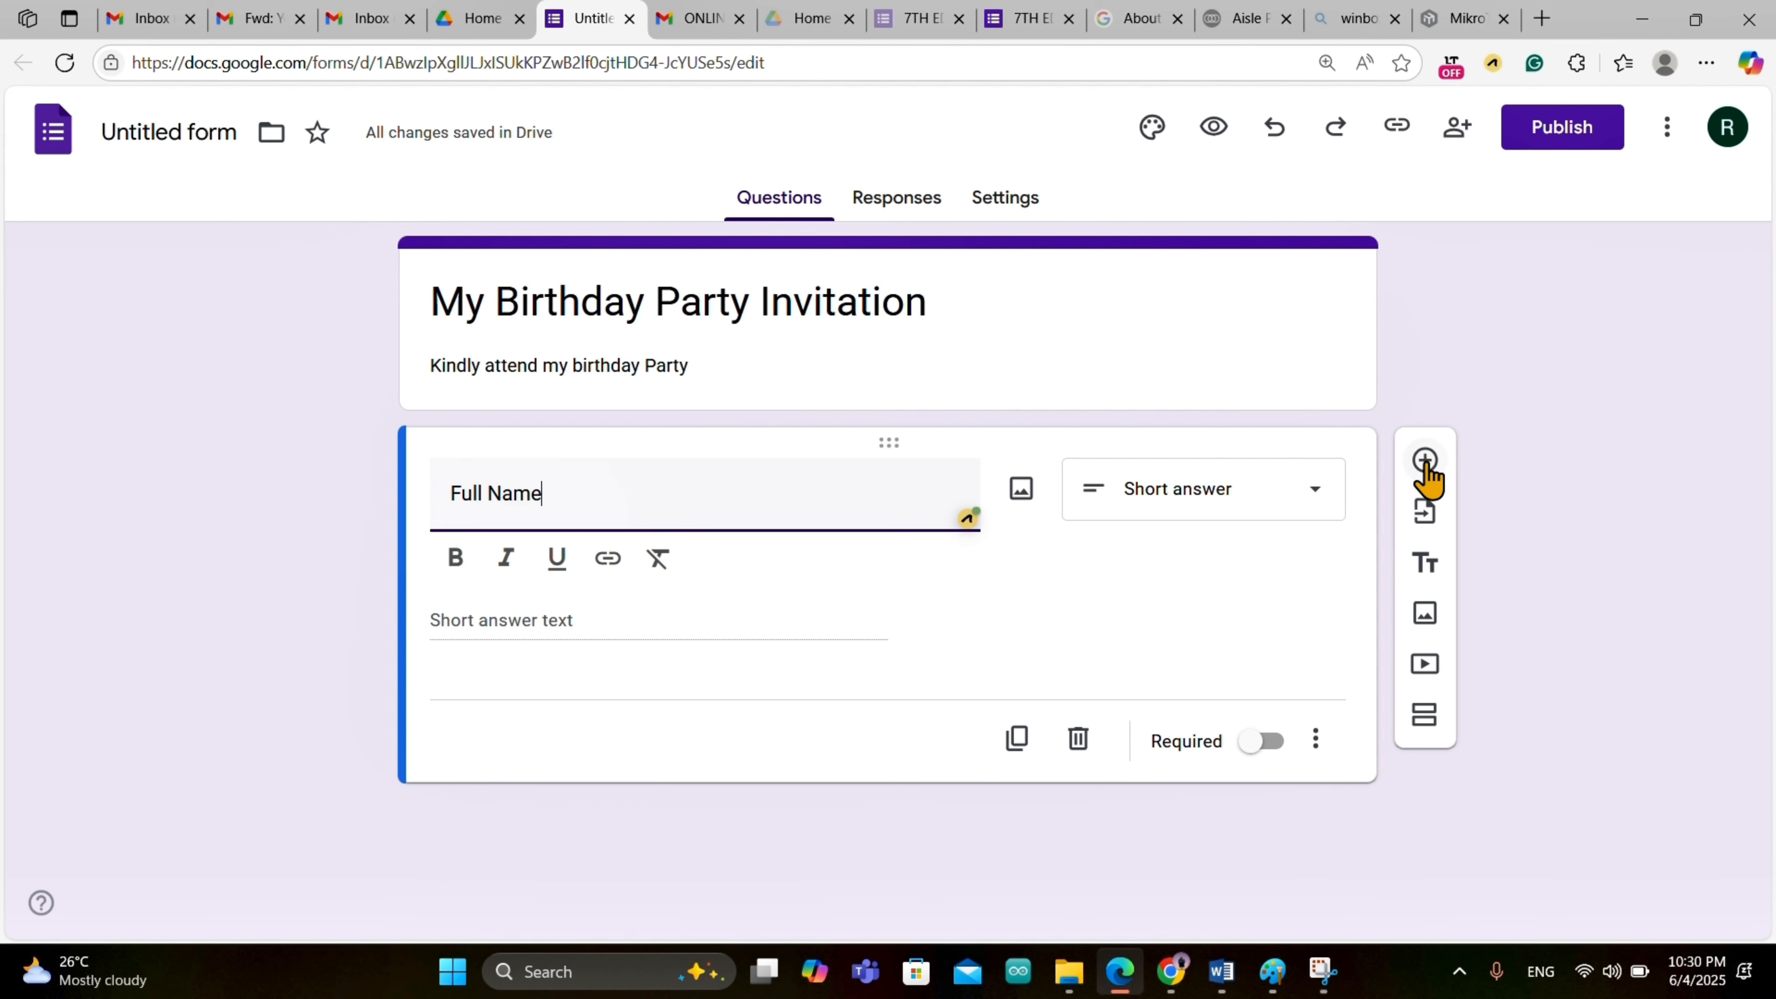
Step: Add a second short-answer question titled 'Email Address'
click(1425, 463)
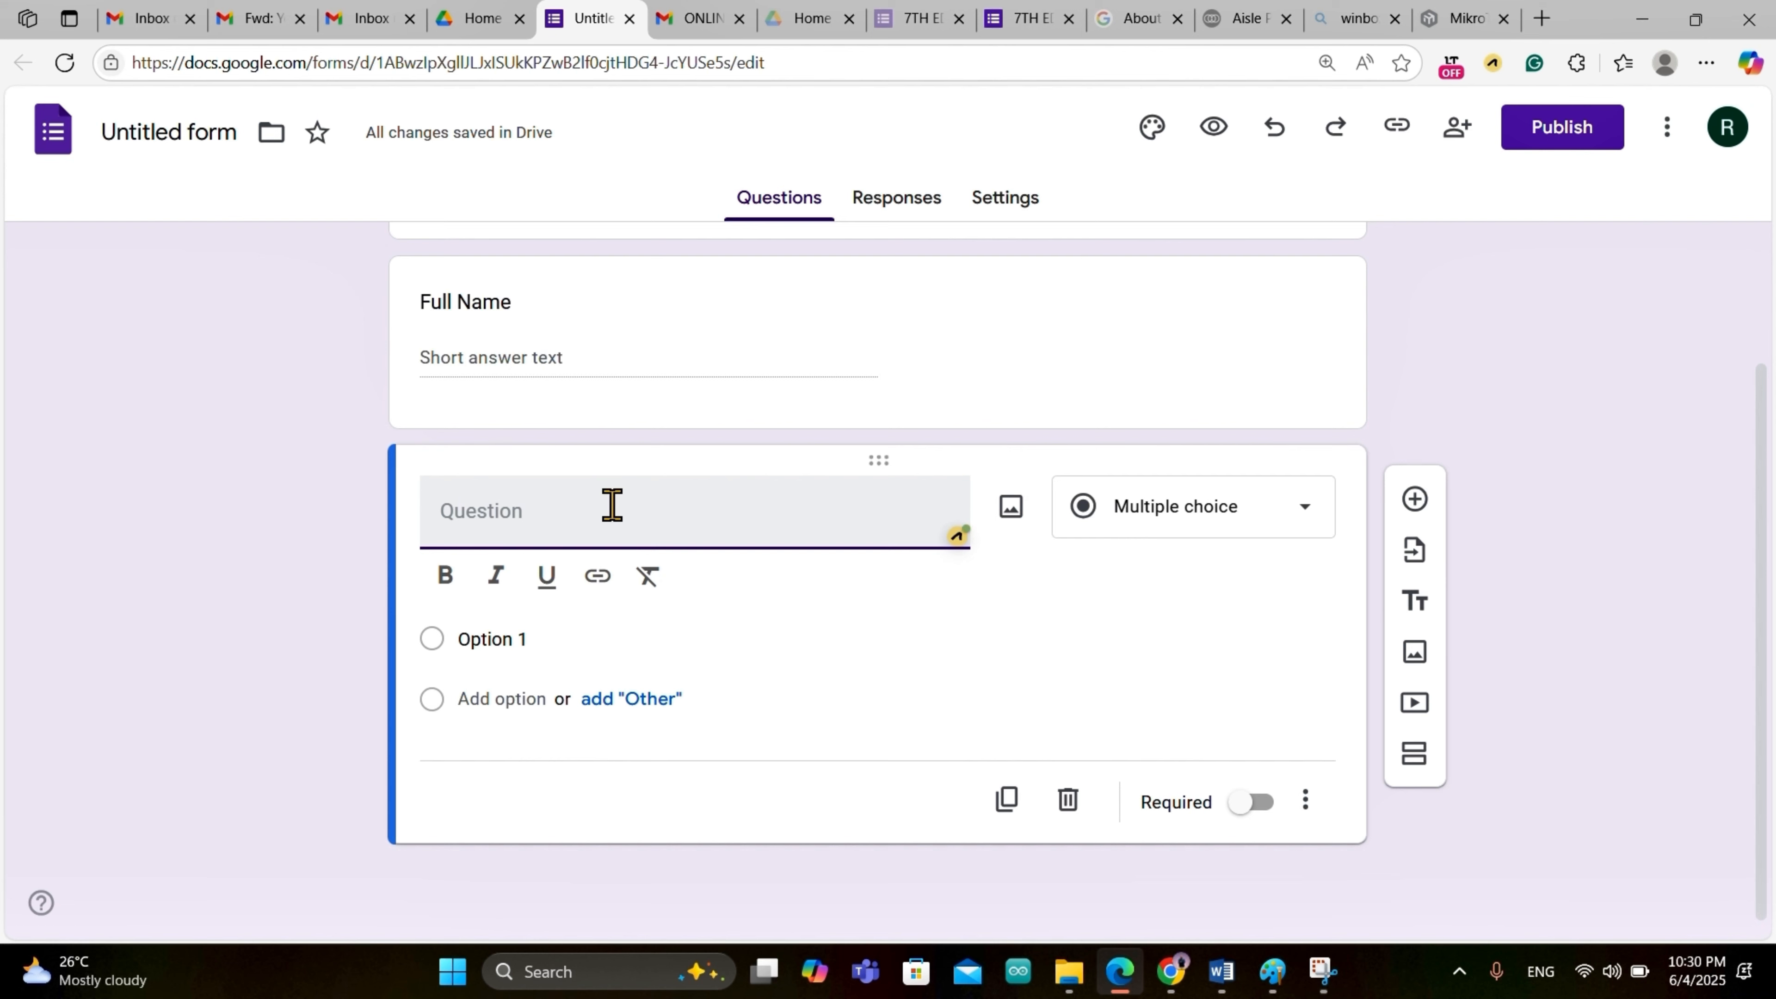
click(1306, 511)
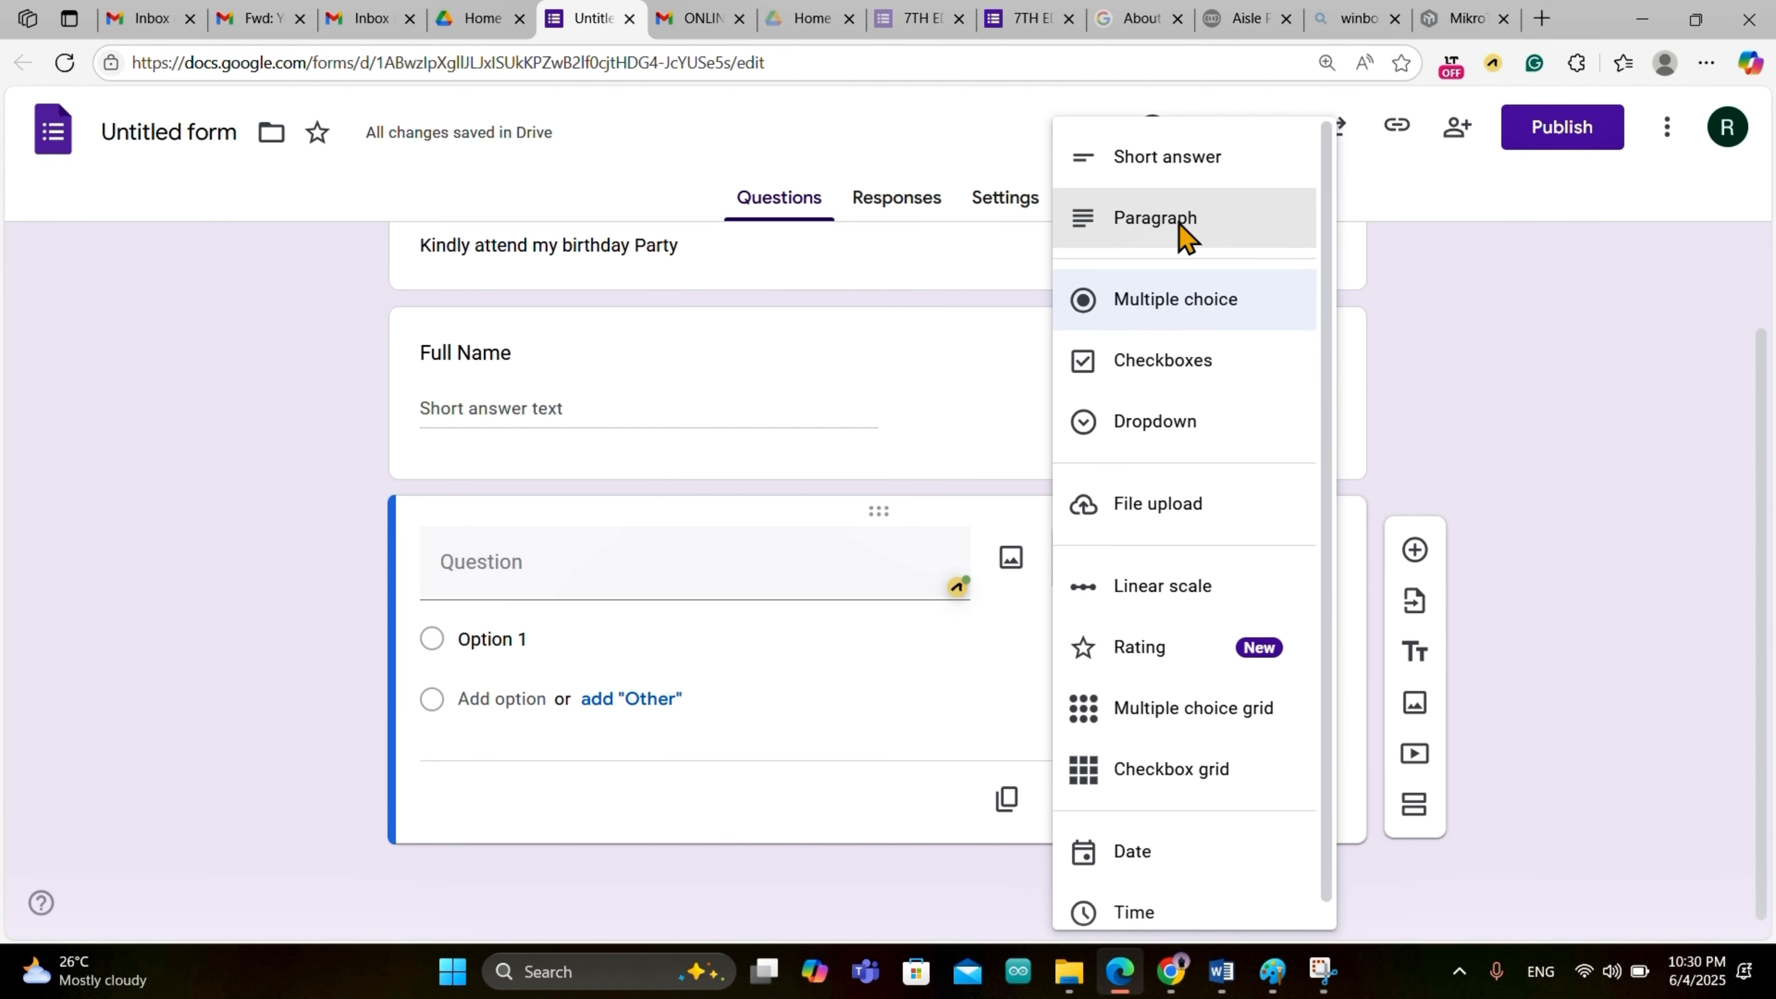
click(1173, 168)
click(605, 613)
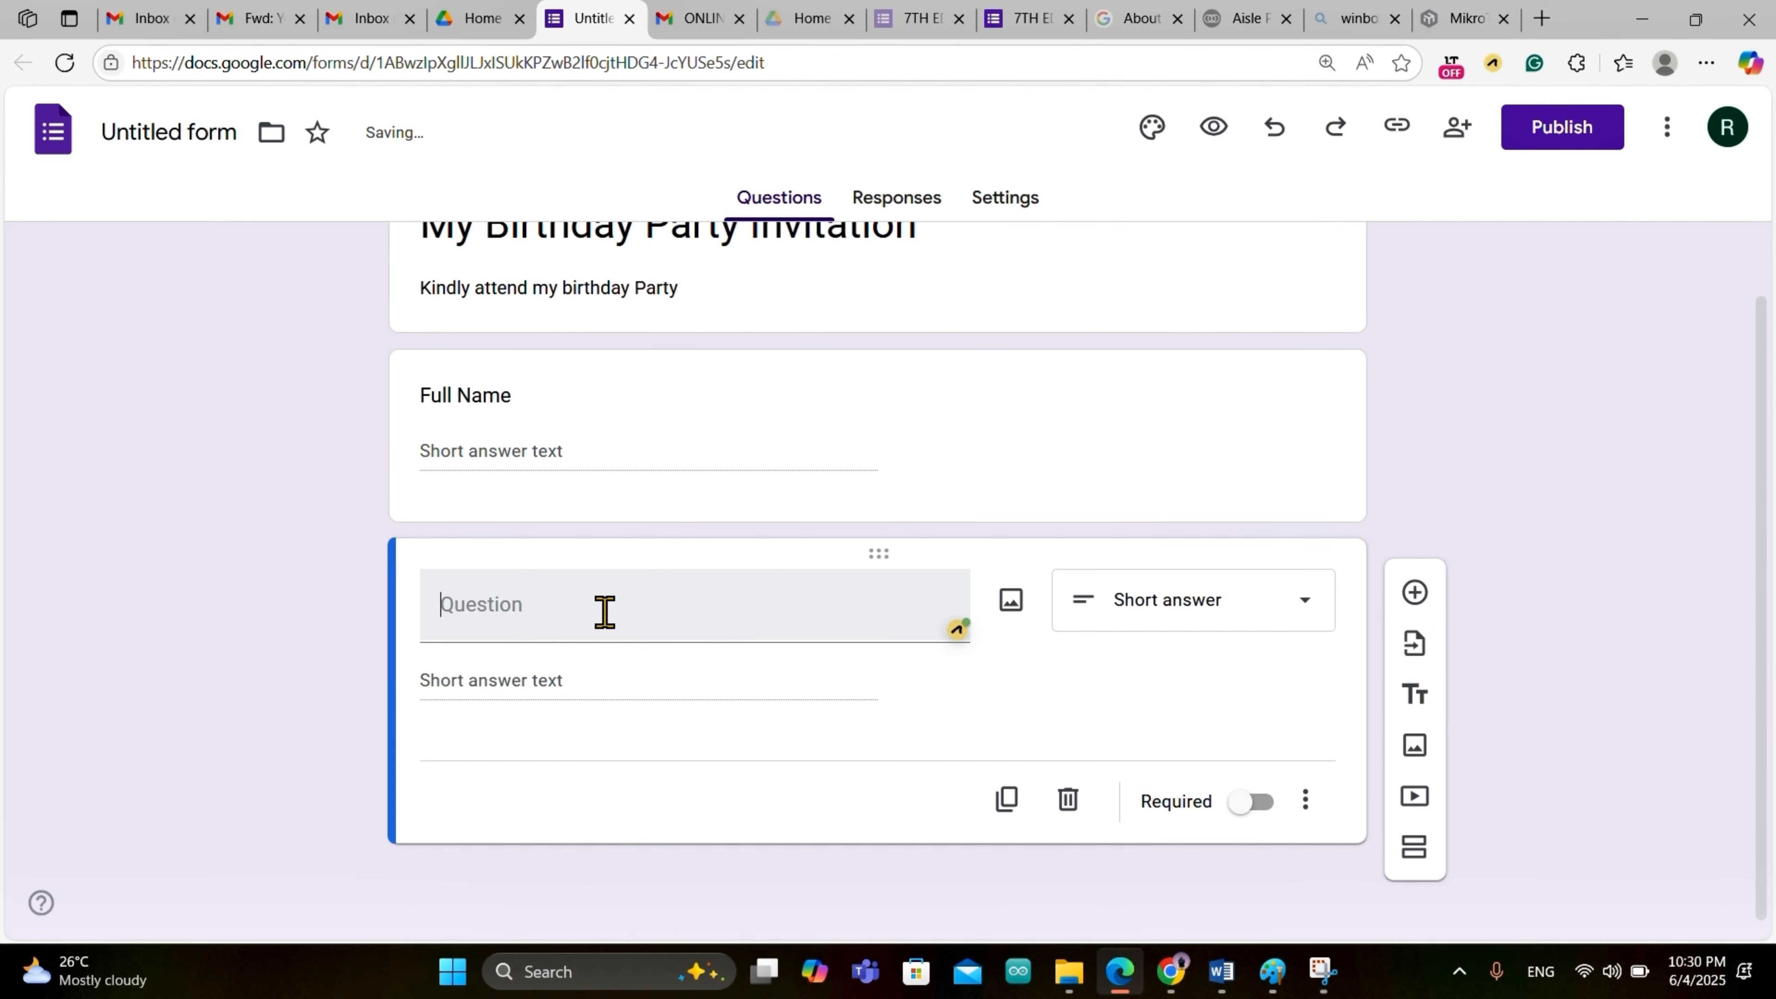
text(Email)
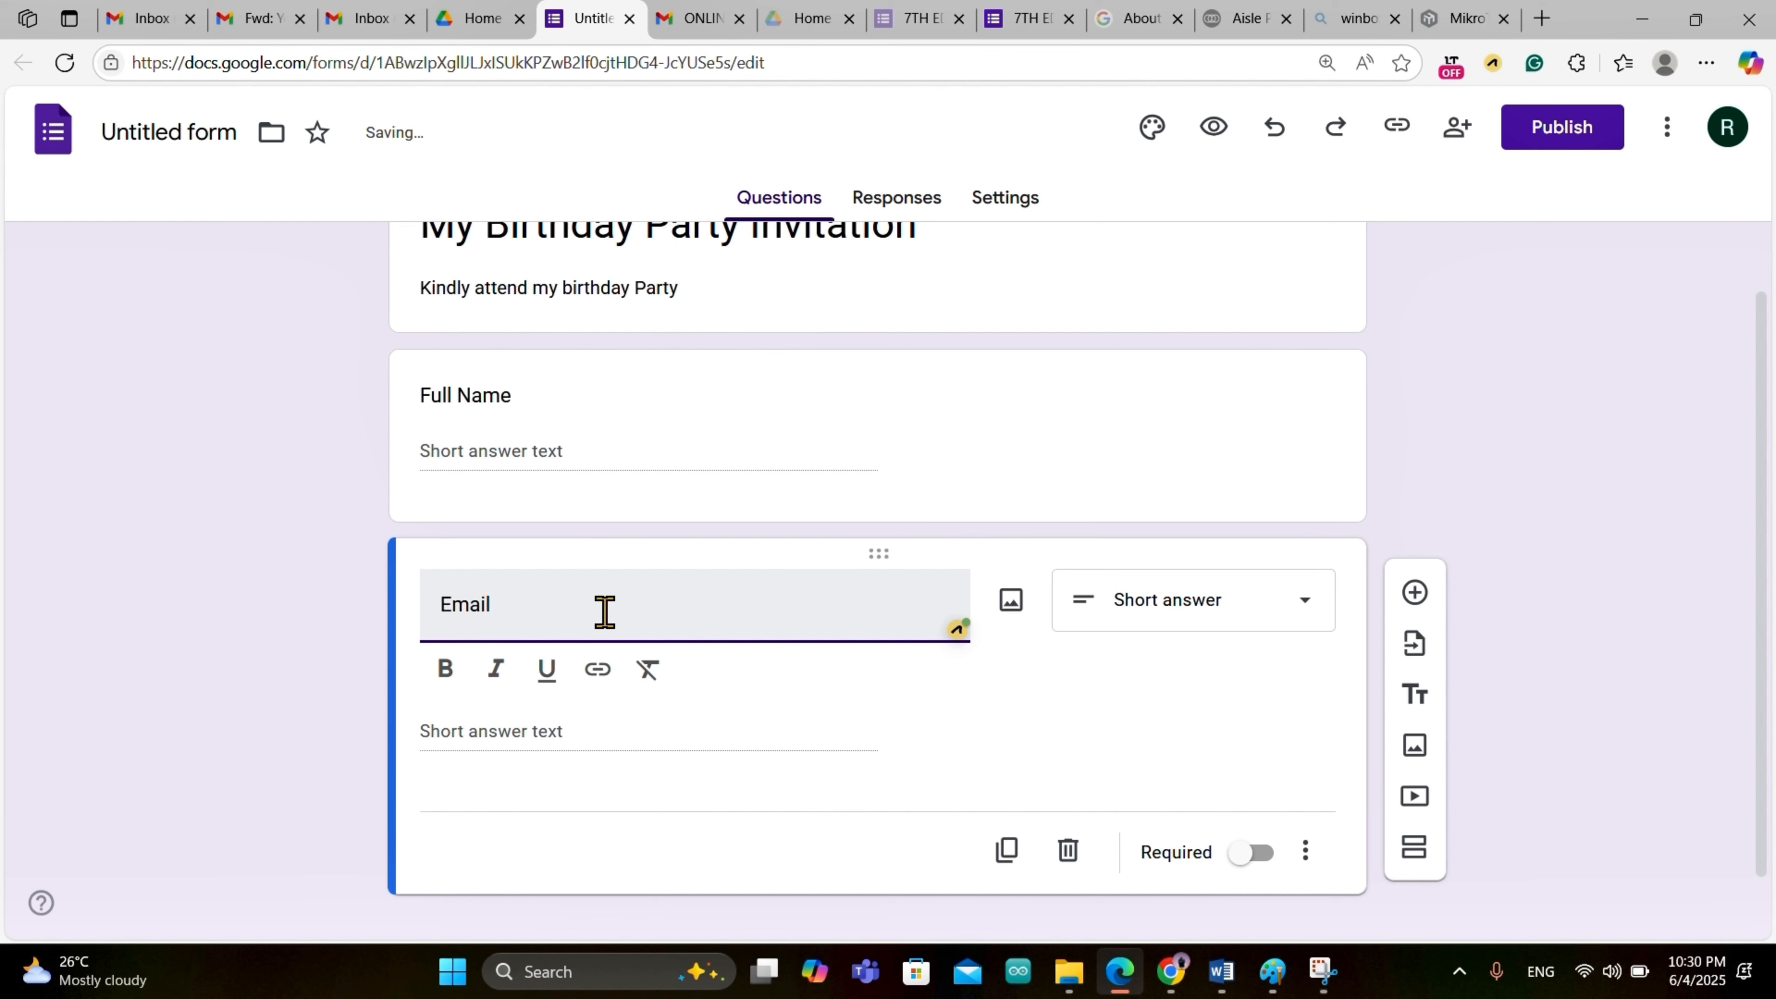
text( Address)
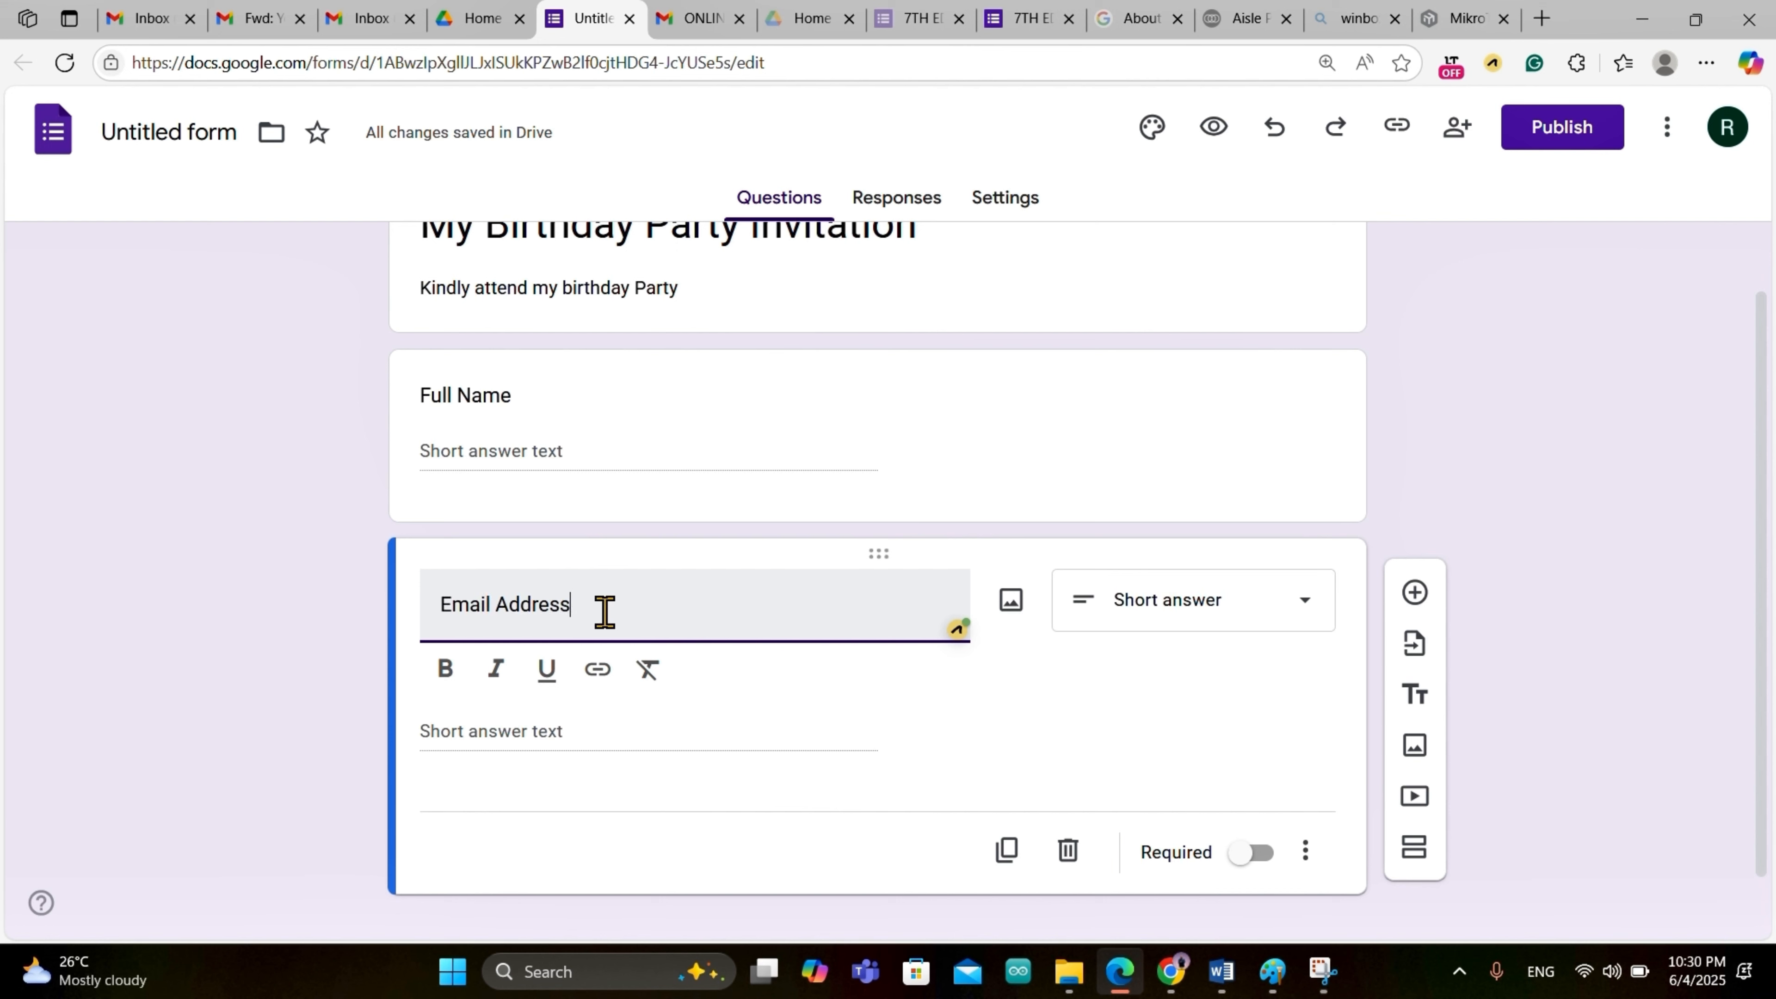
click(1419, 595)
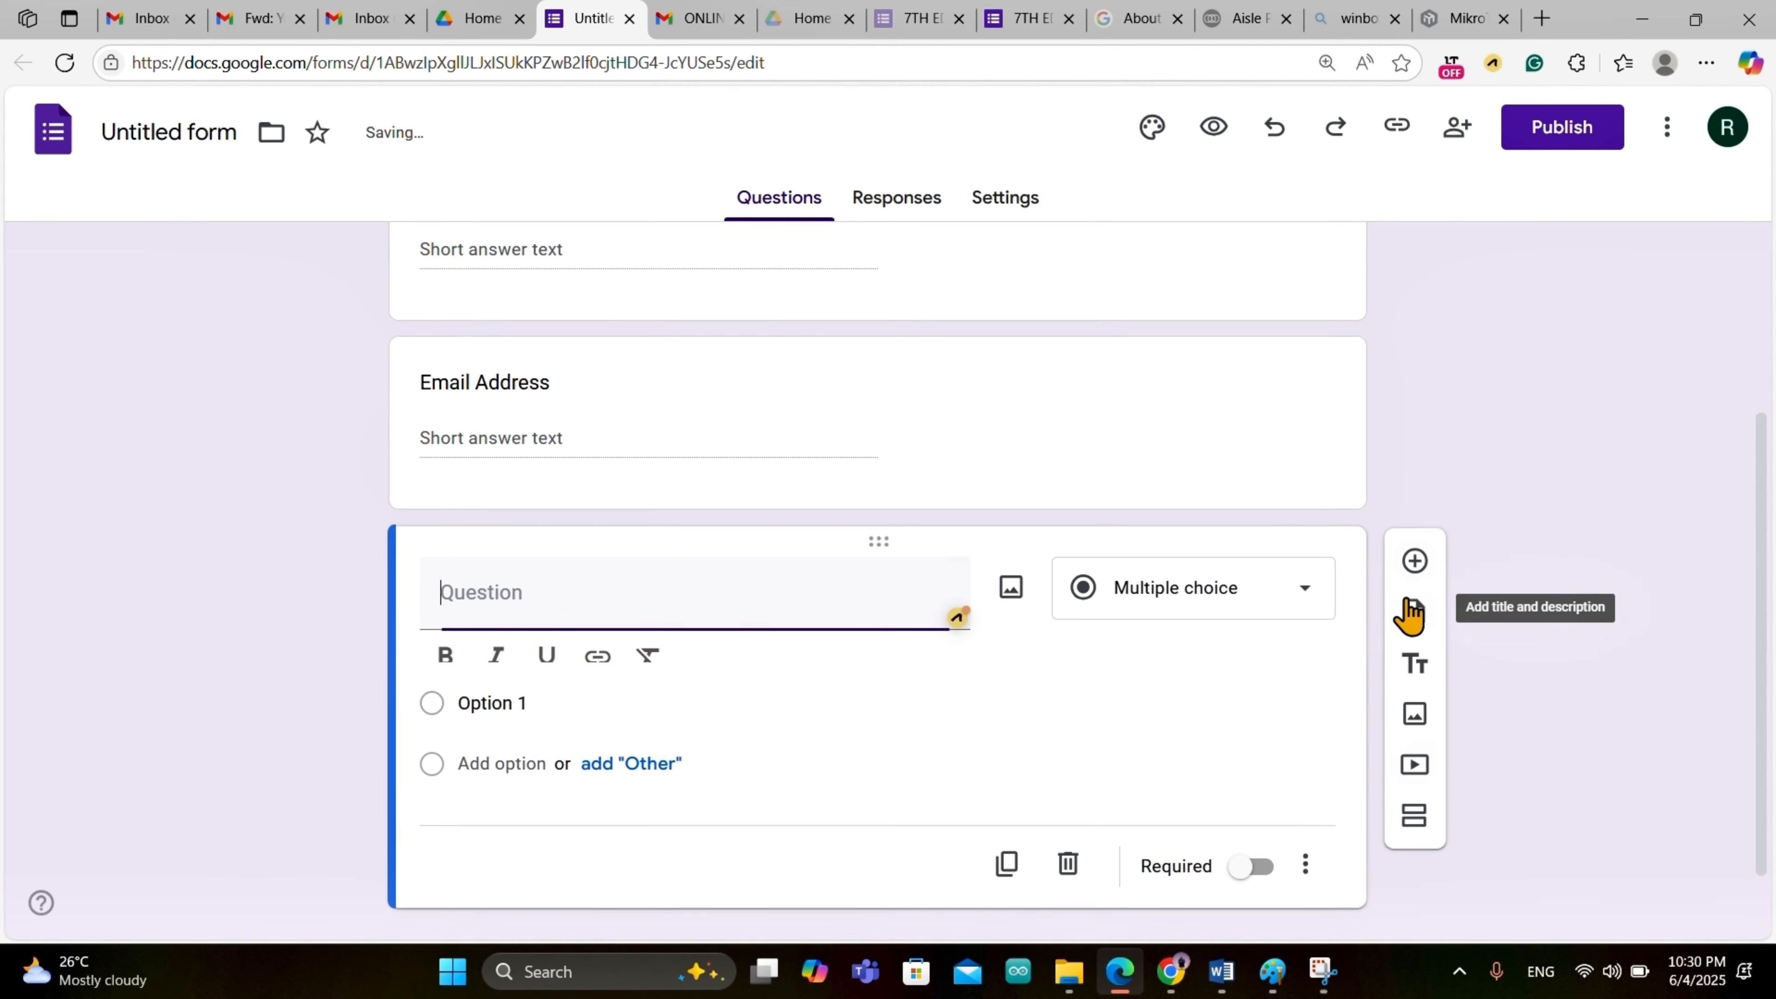
Step: Title the new question 'Location', correct its spelling, and make it short answer
scroll(895, 588, up, 3)
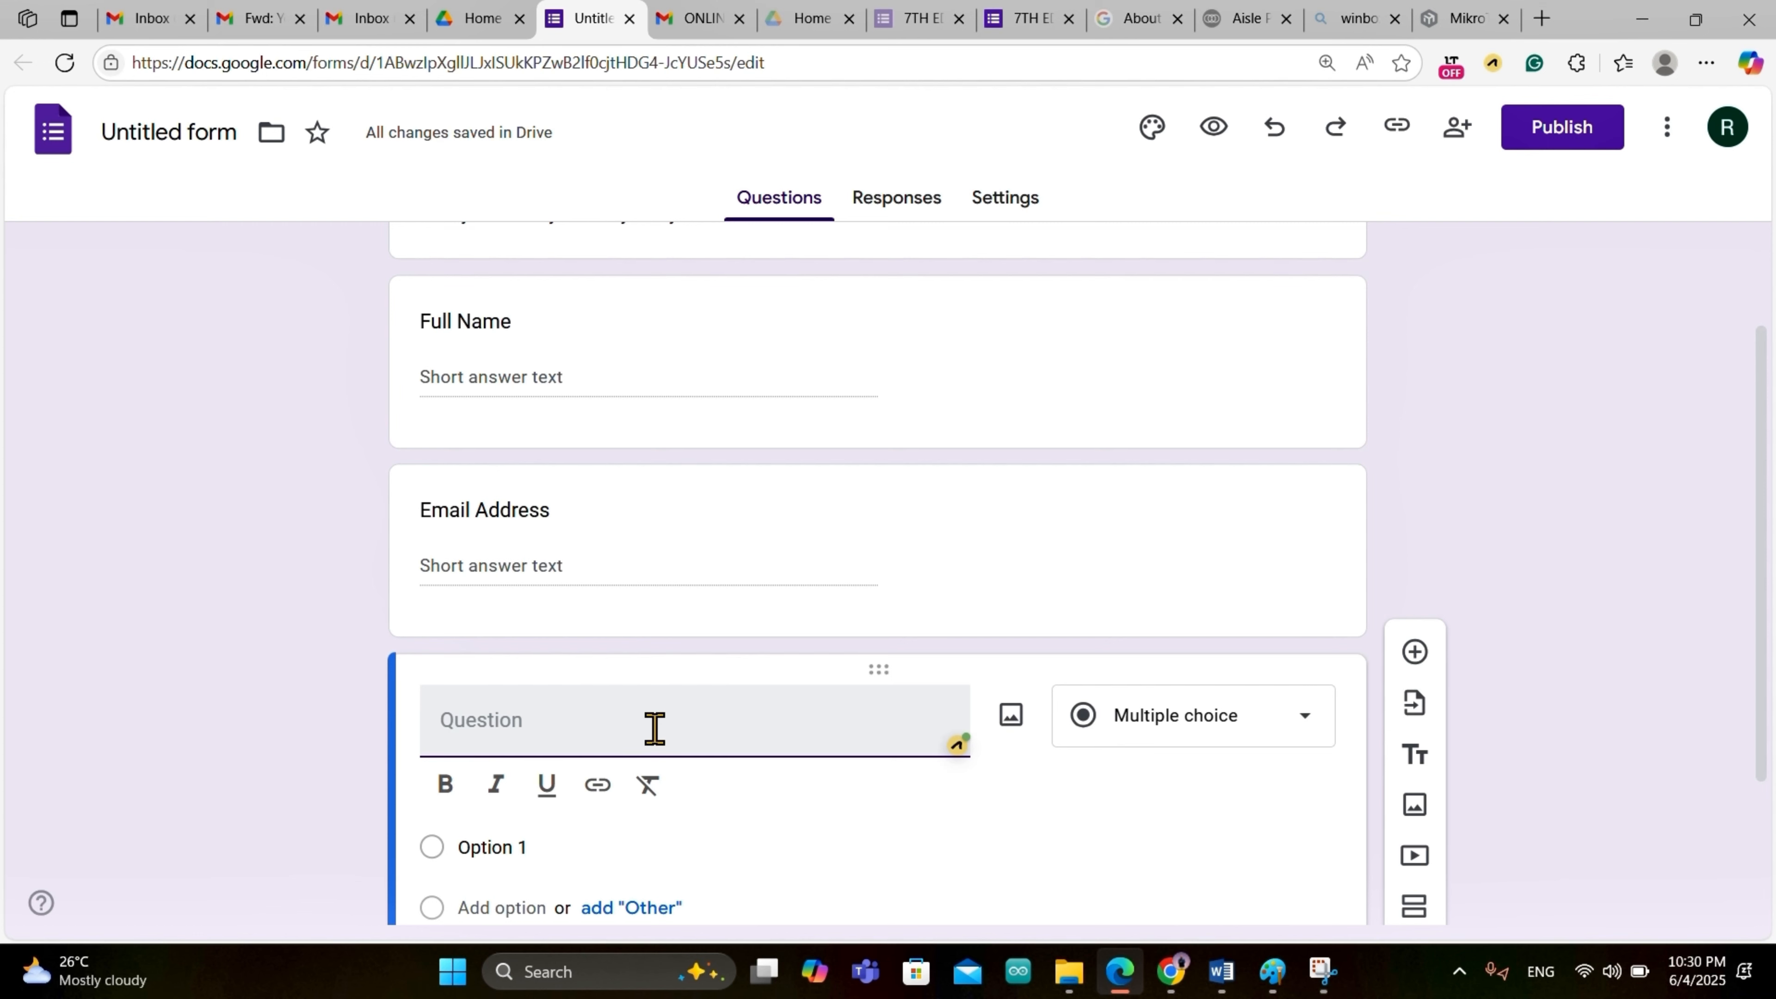
text(Loca)
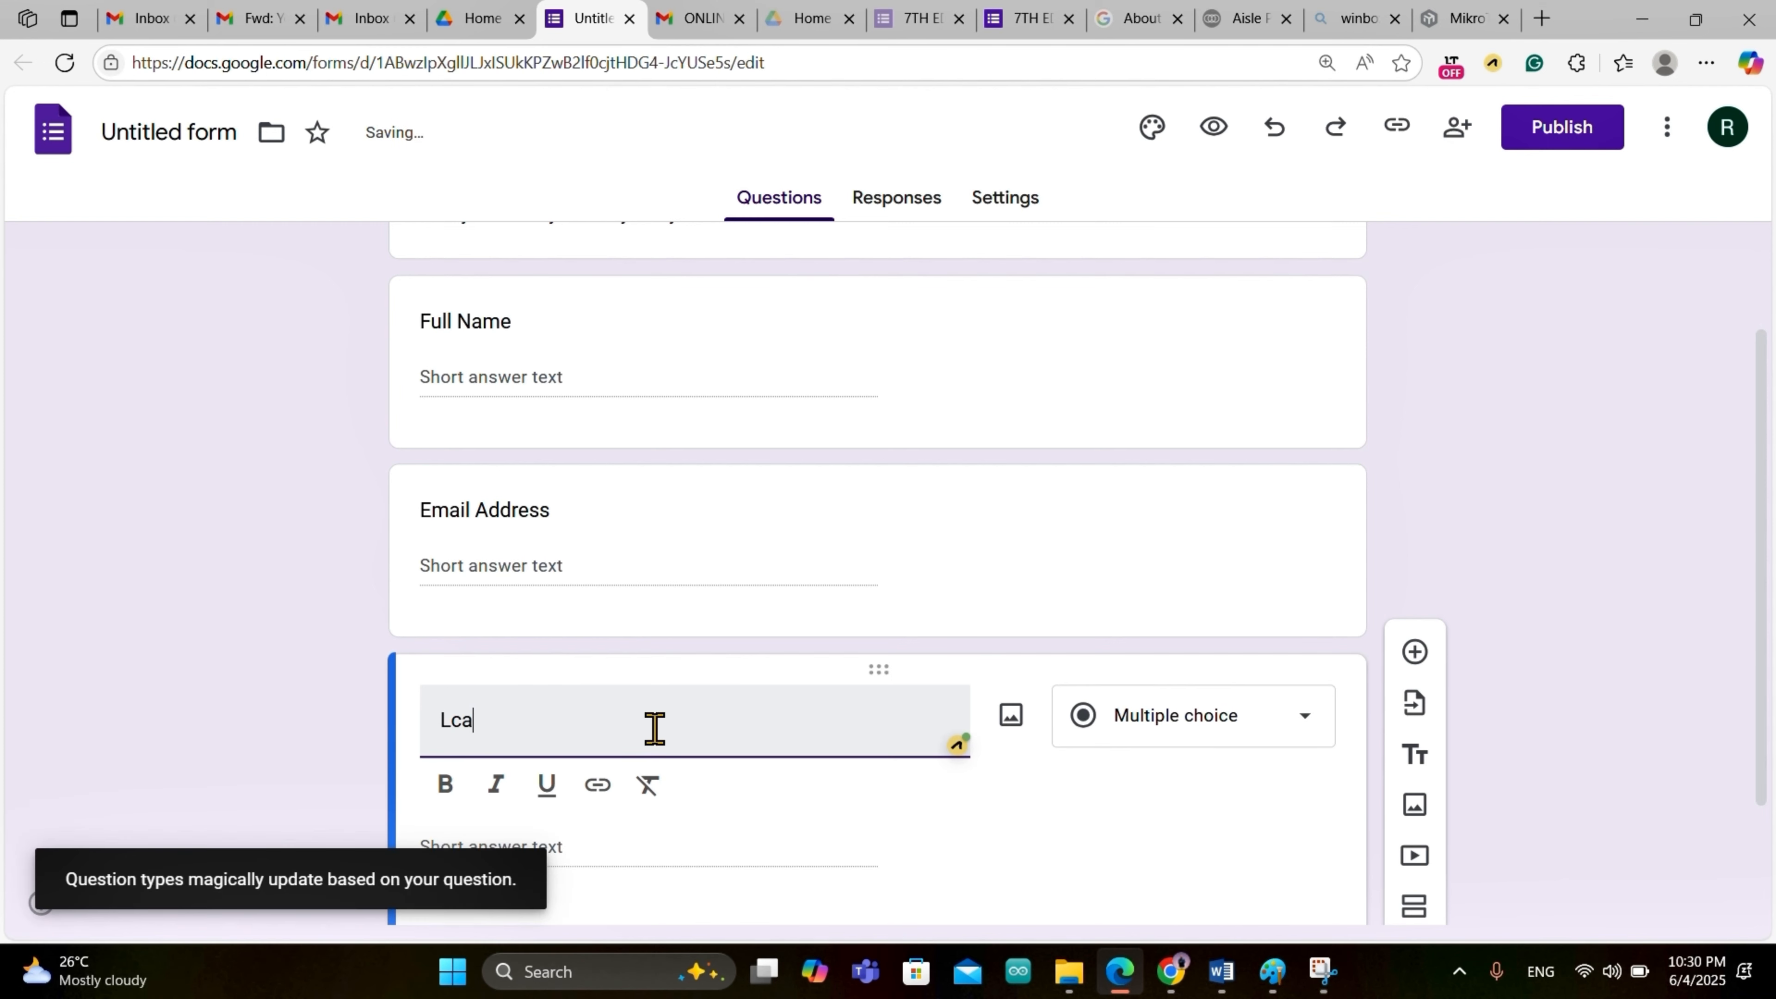
text(tion)
click(455, 718)
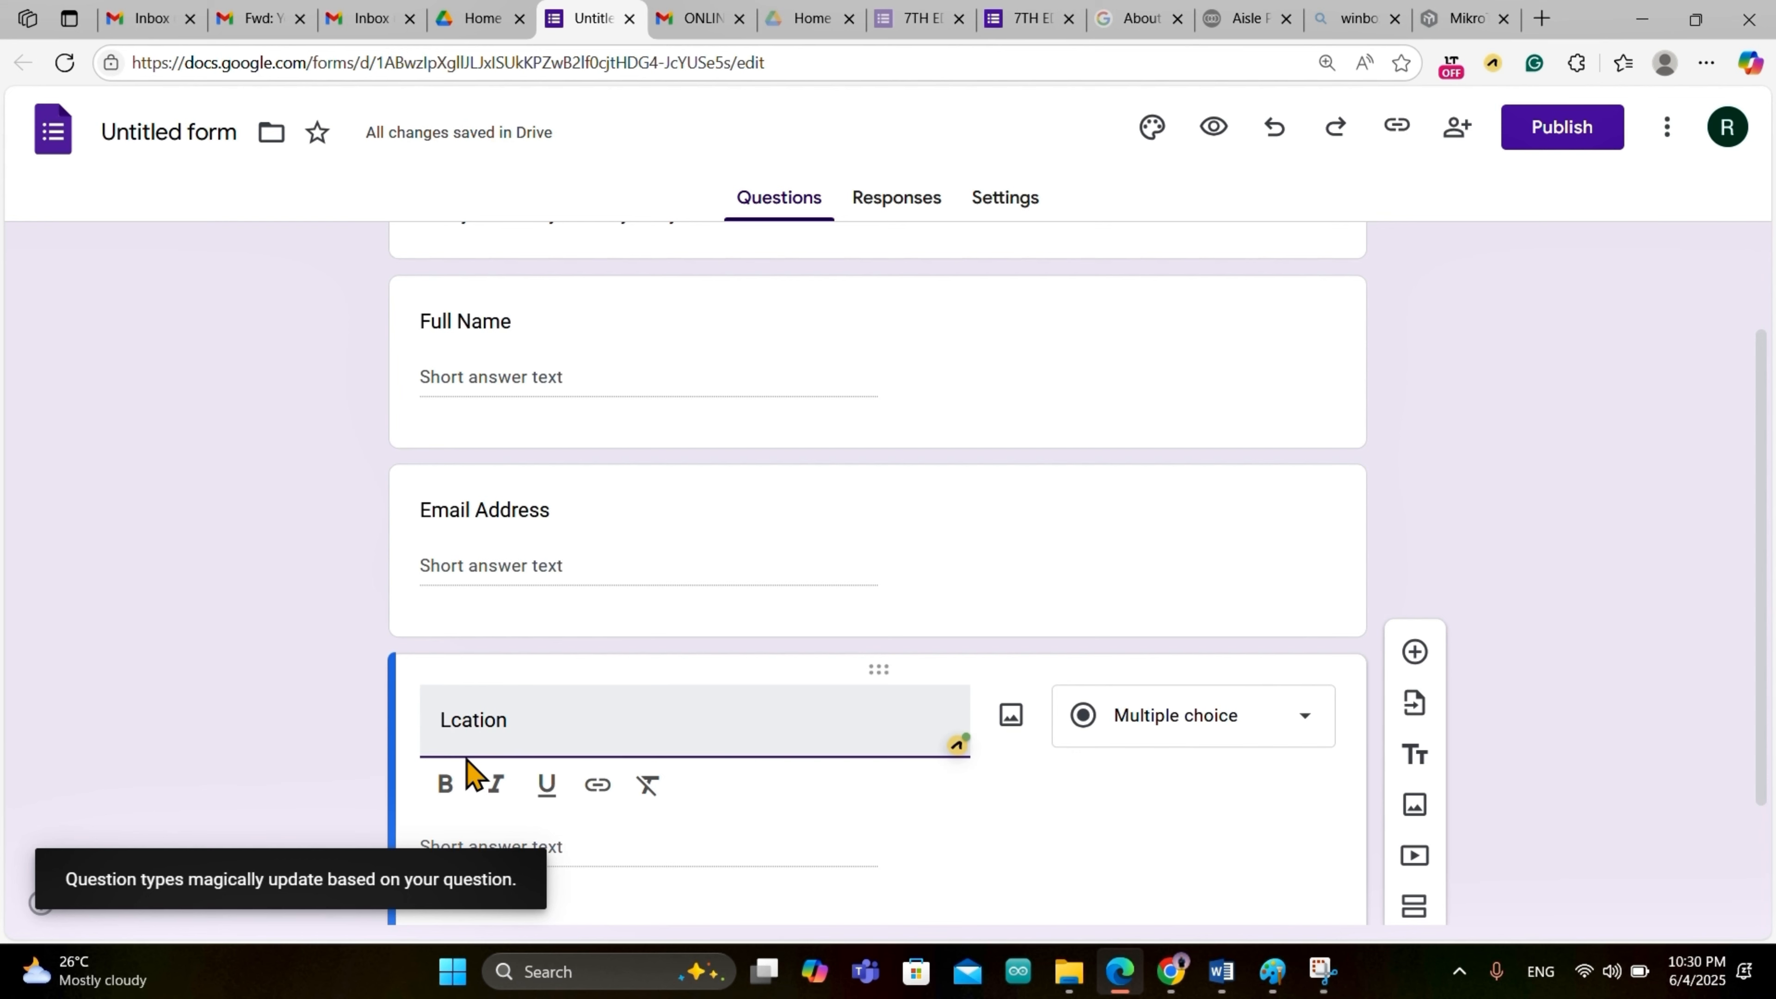
click(1283, 723)
click(1225, 168)
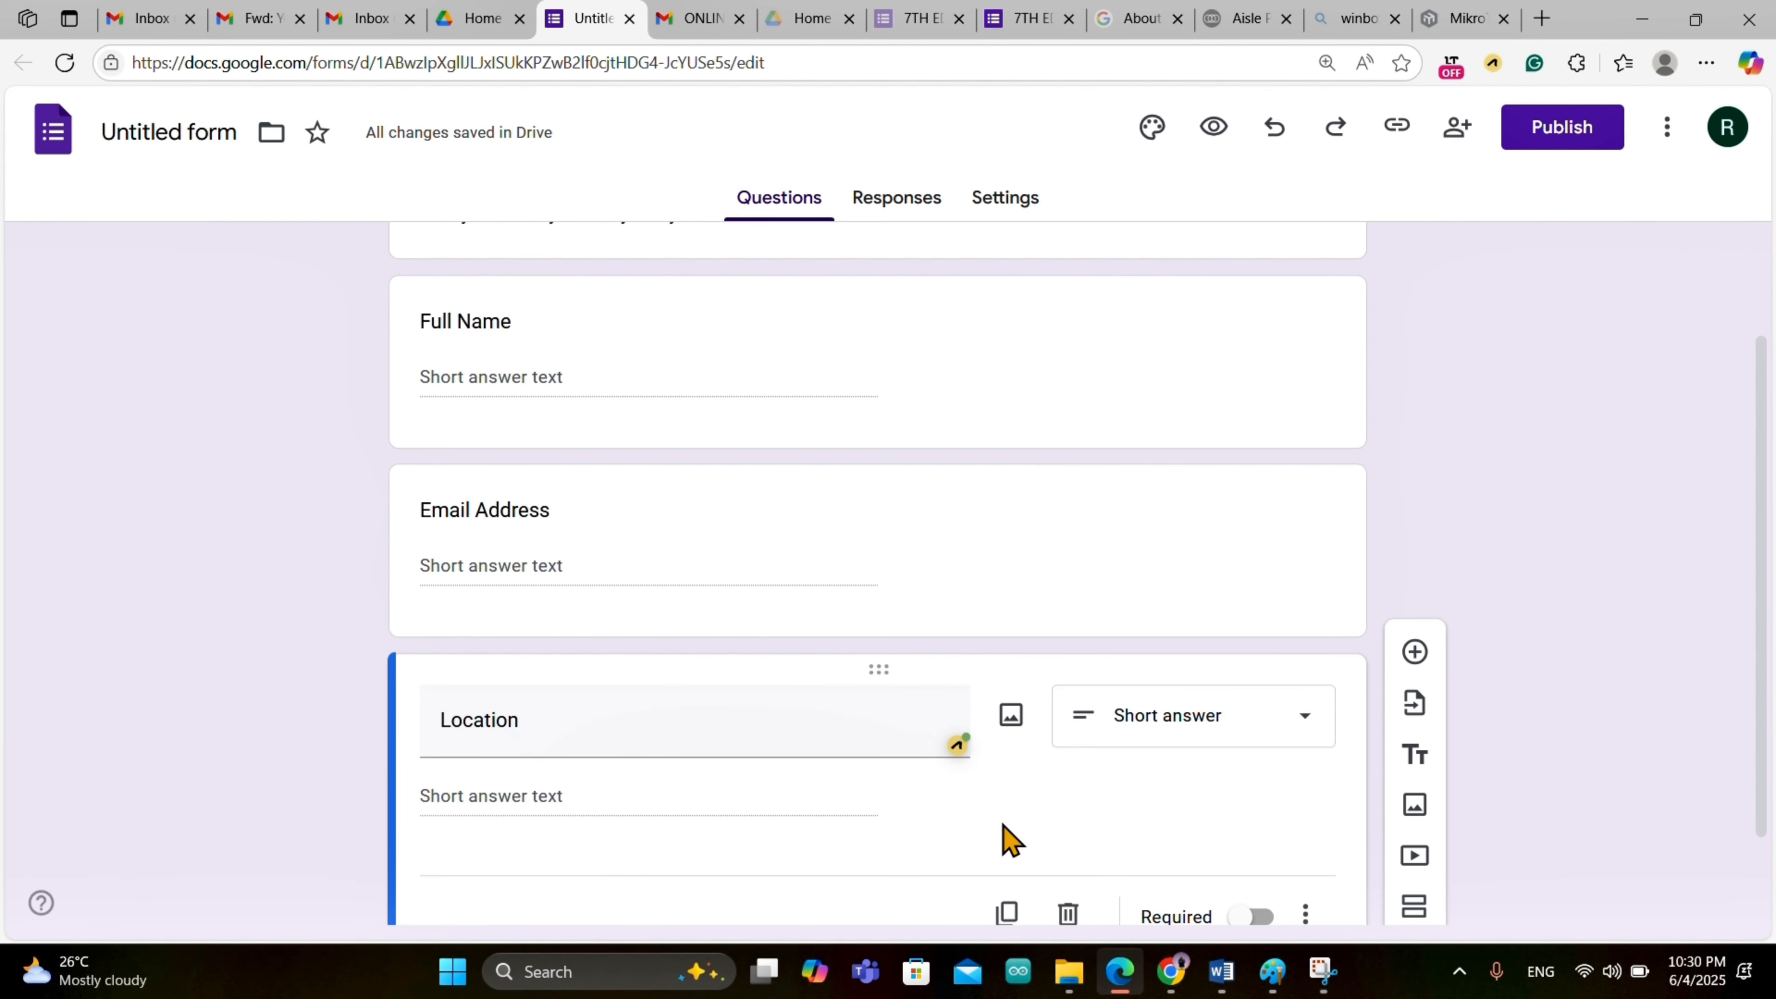
scroll(993, 853, down, 1)
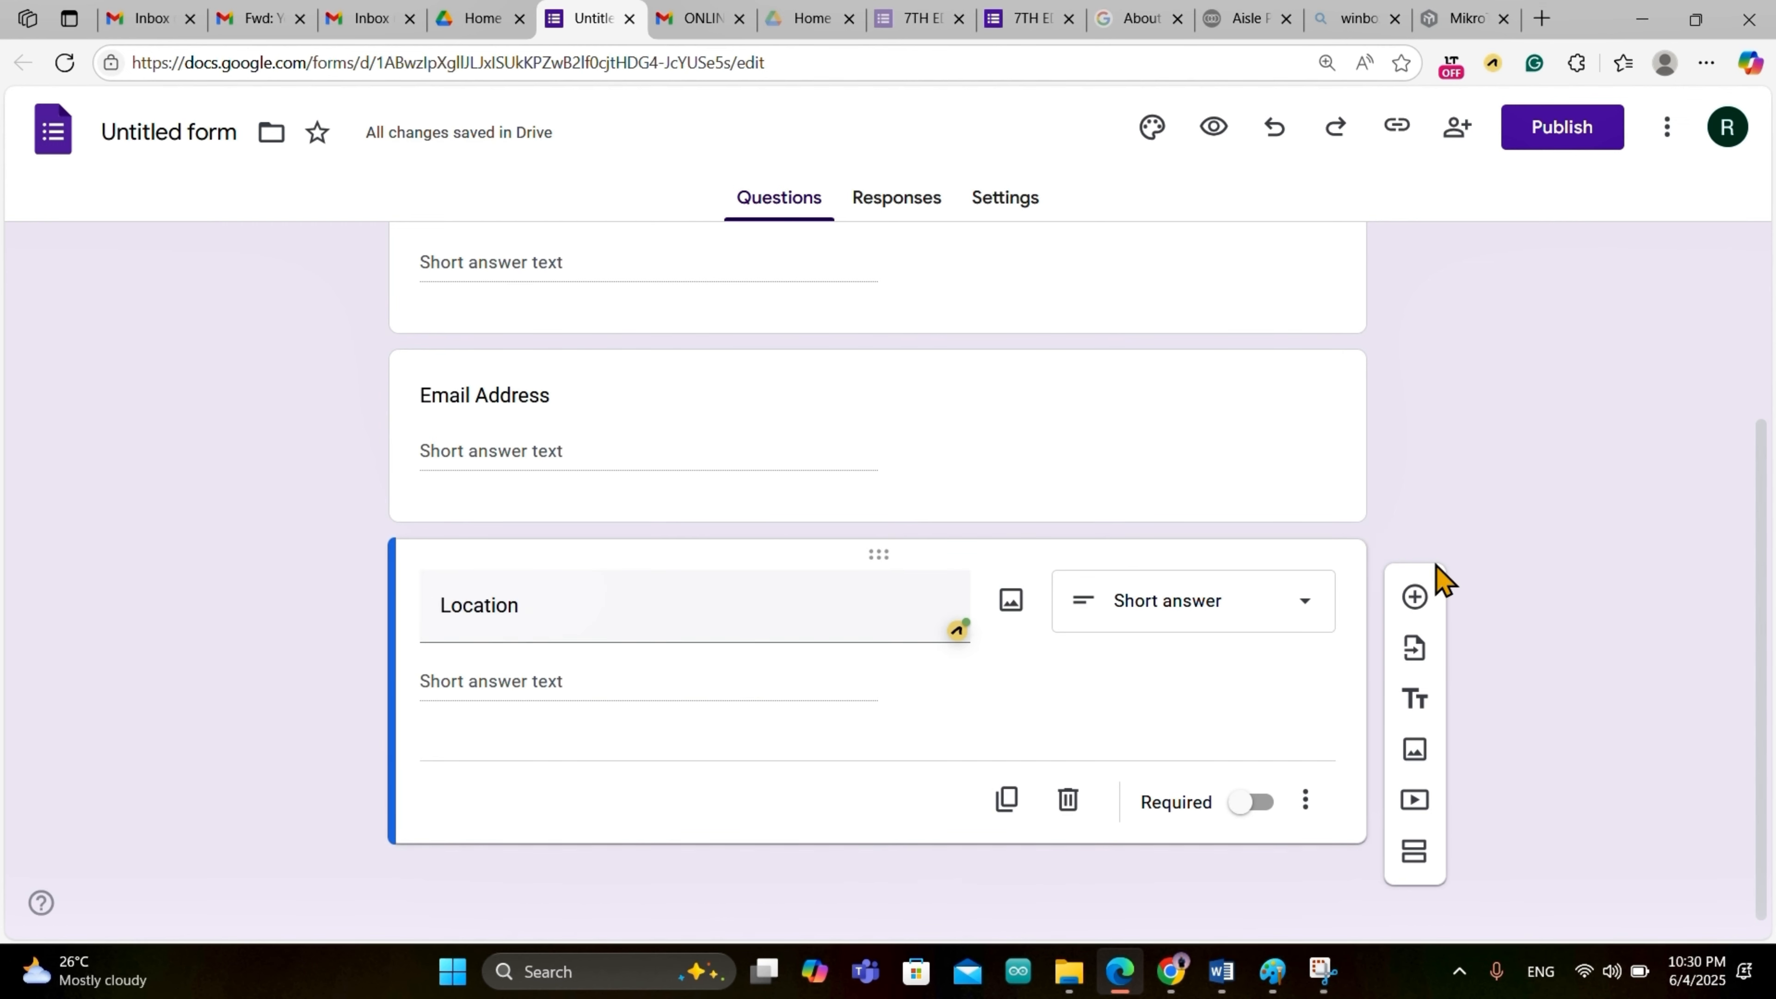
click(1416, 600)
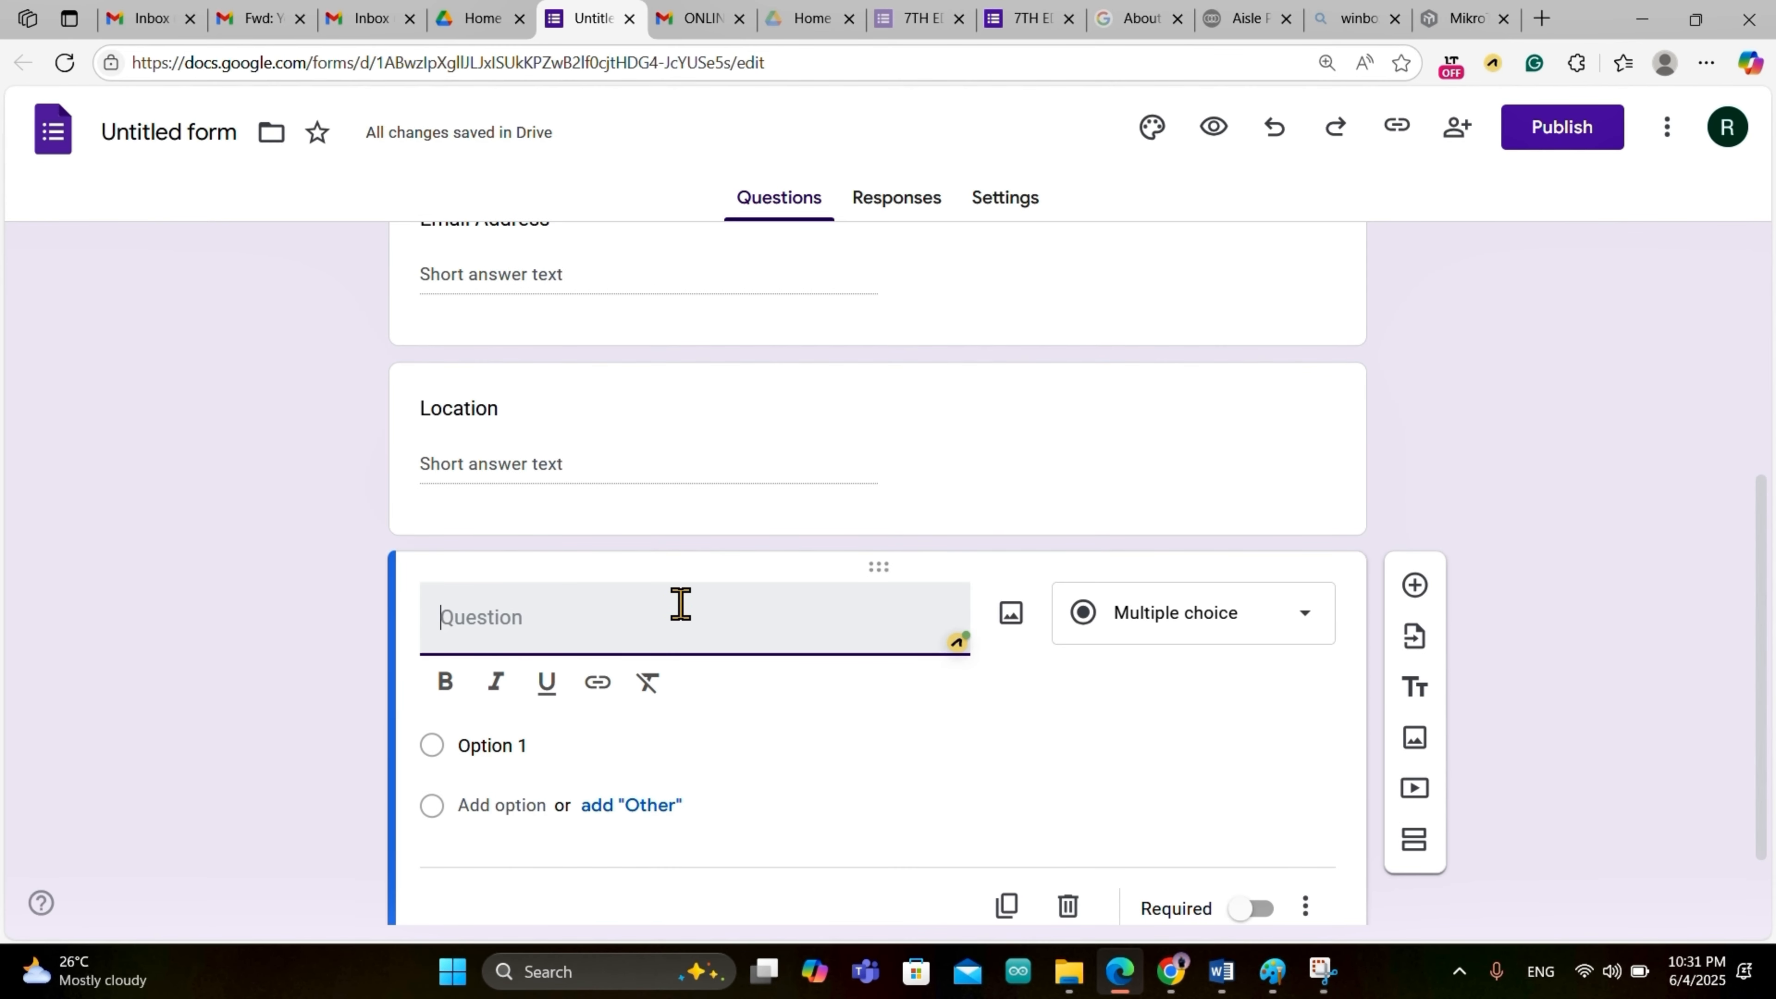
Step: Make the new question a checkbox question titled 'Gender'
click(1310, 617)
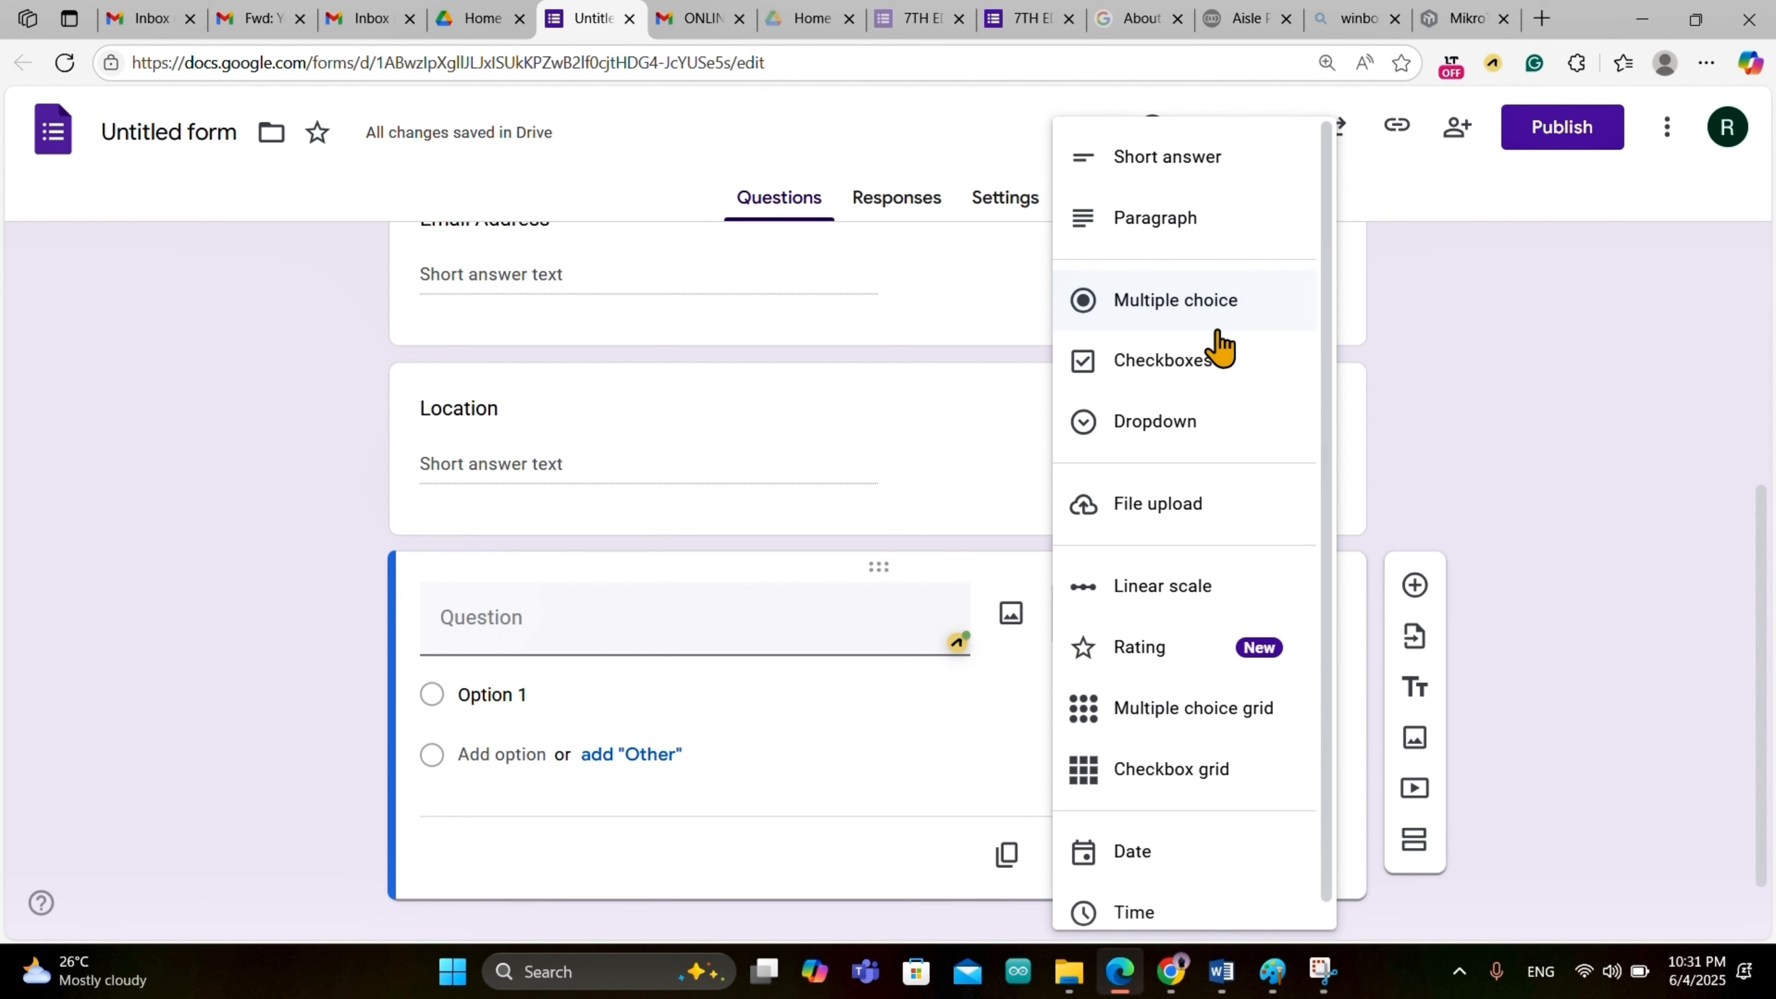
click(1175, 380)
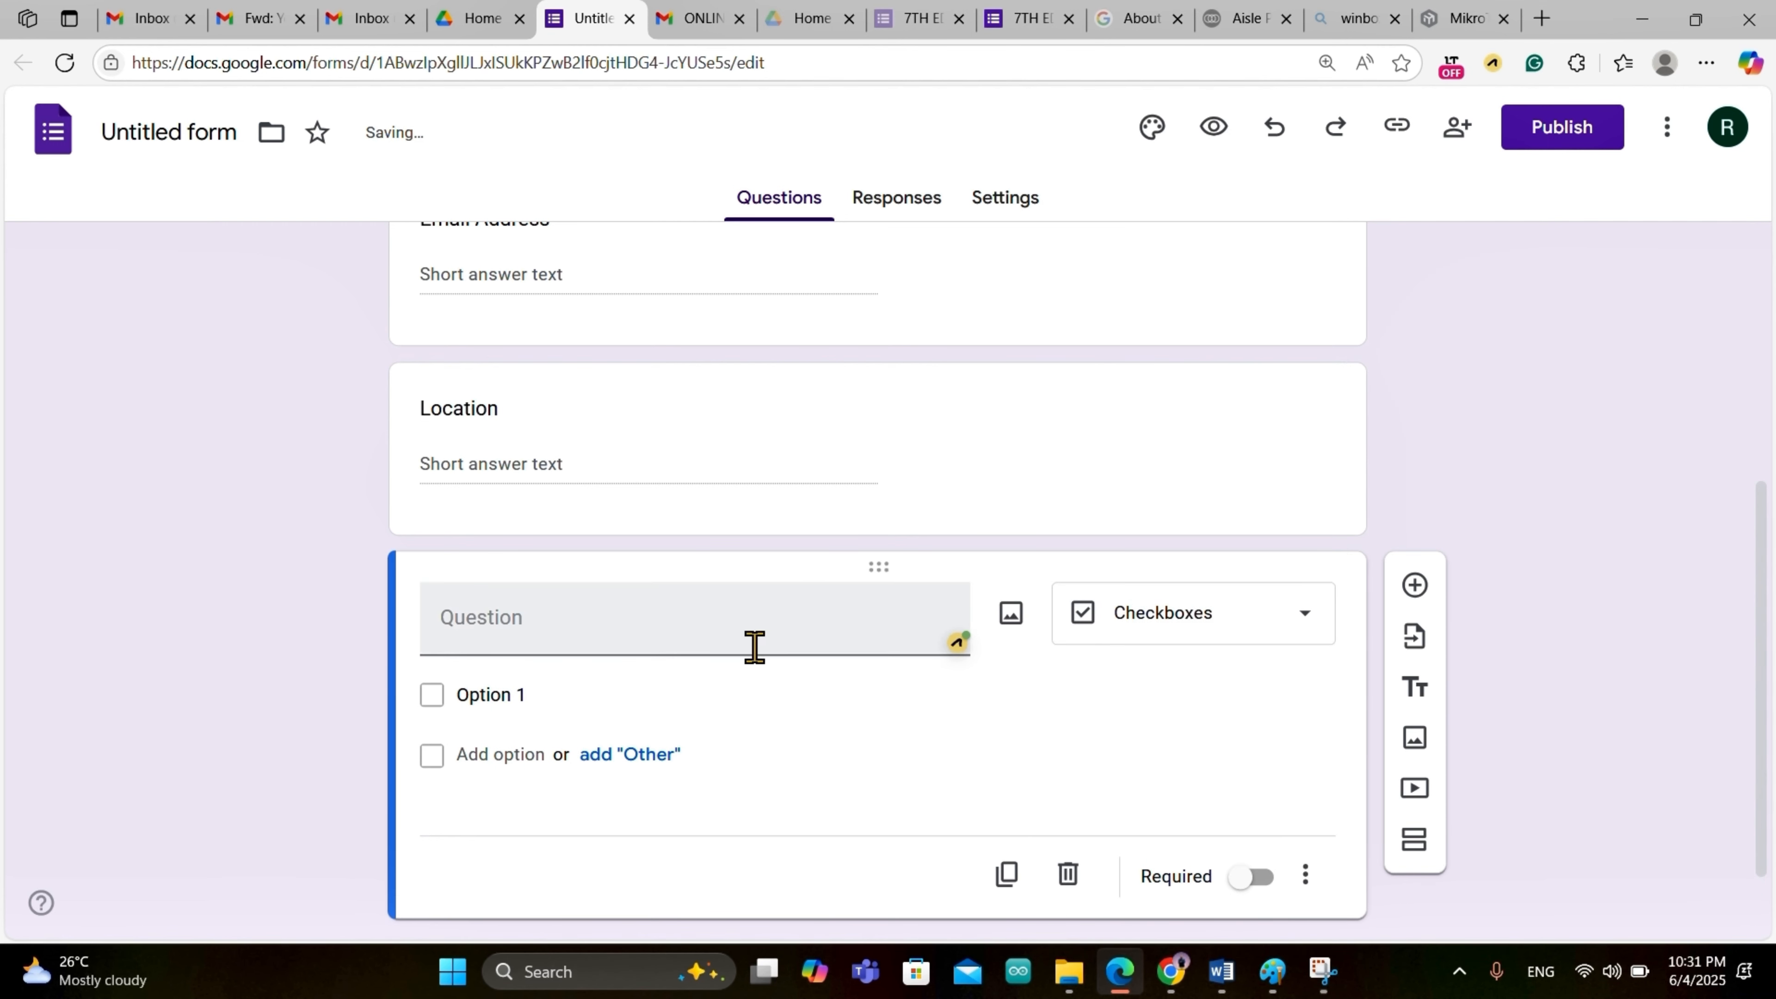
click(535, 694)
click(525, 633)
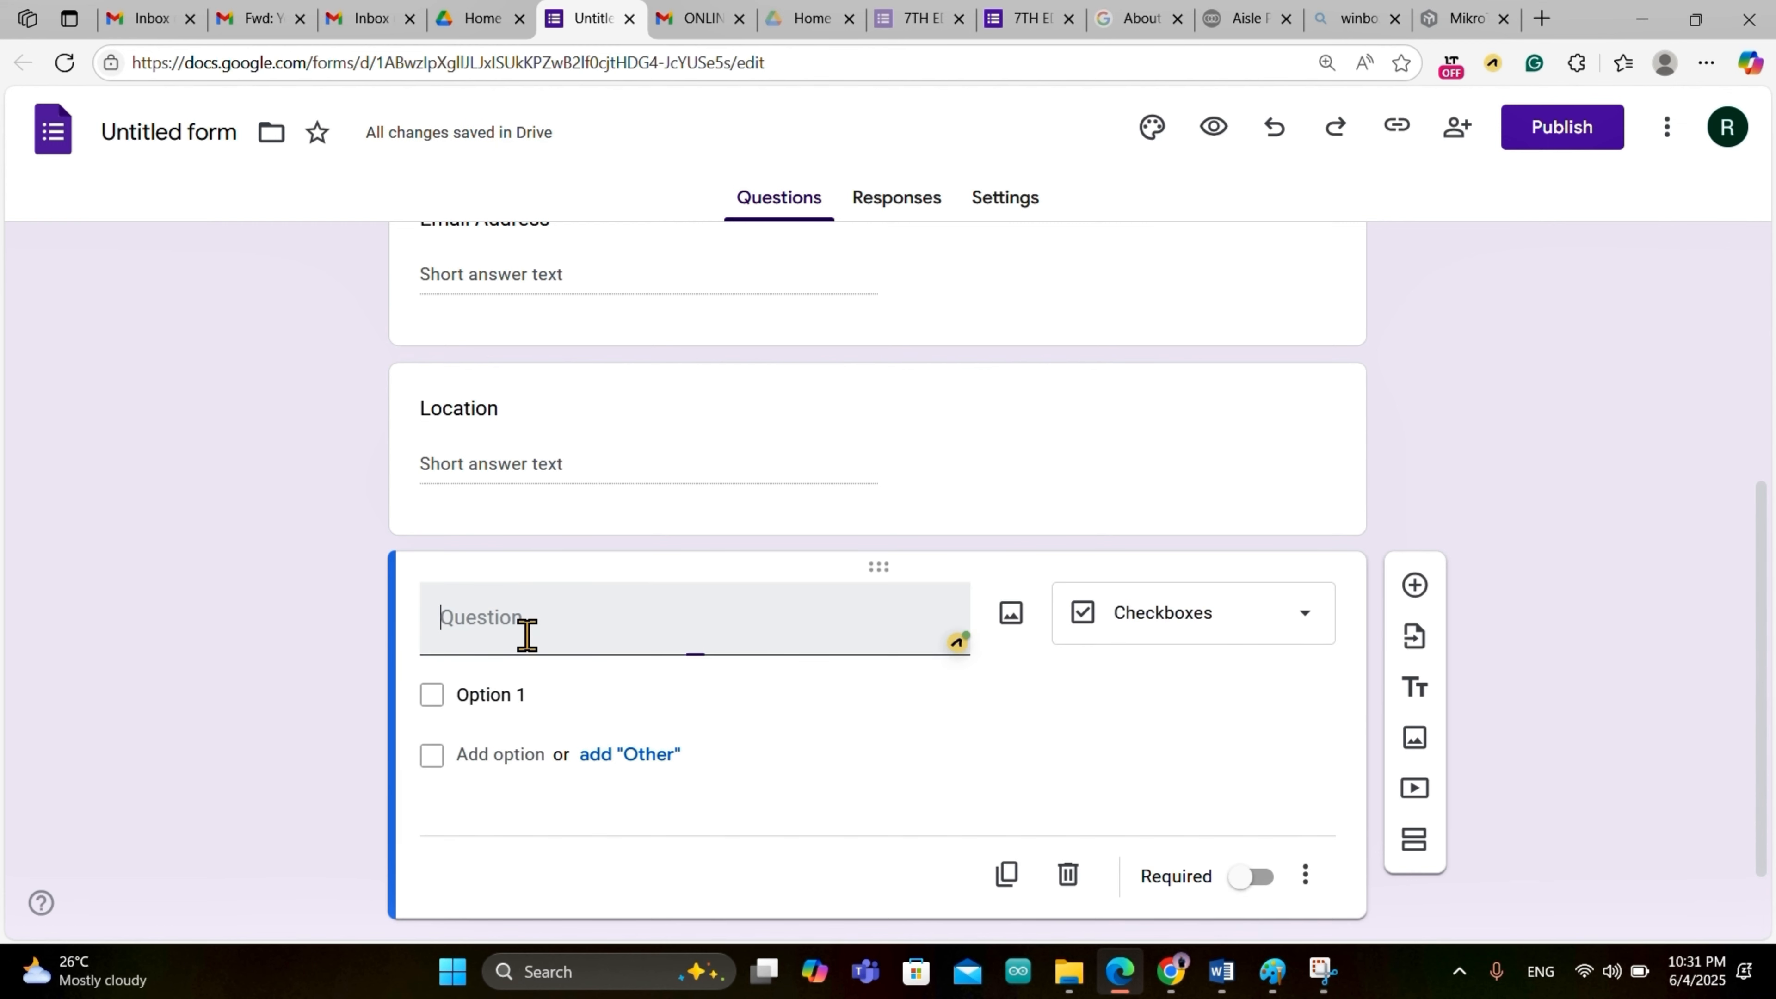
text(Gender)
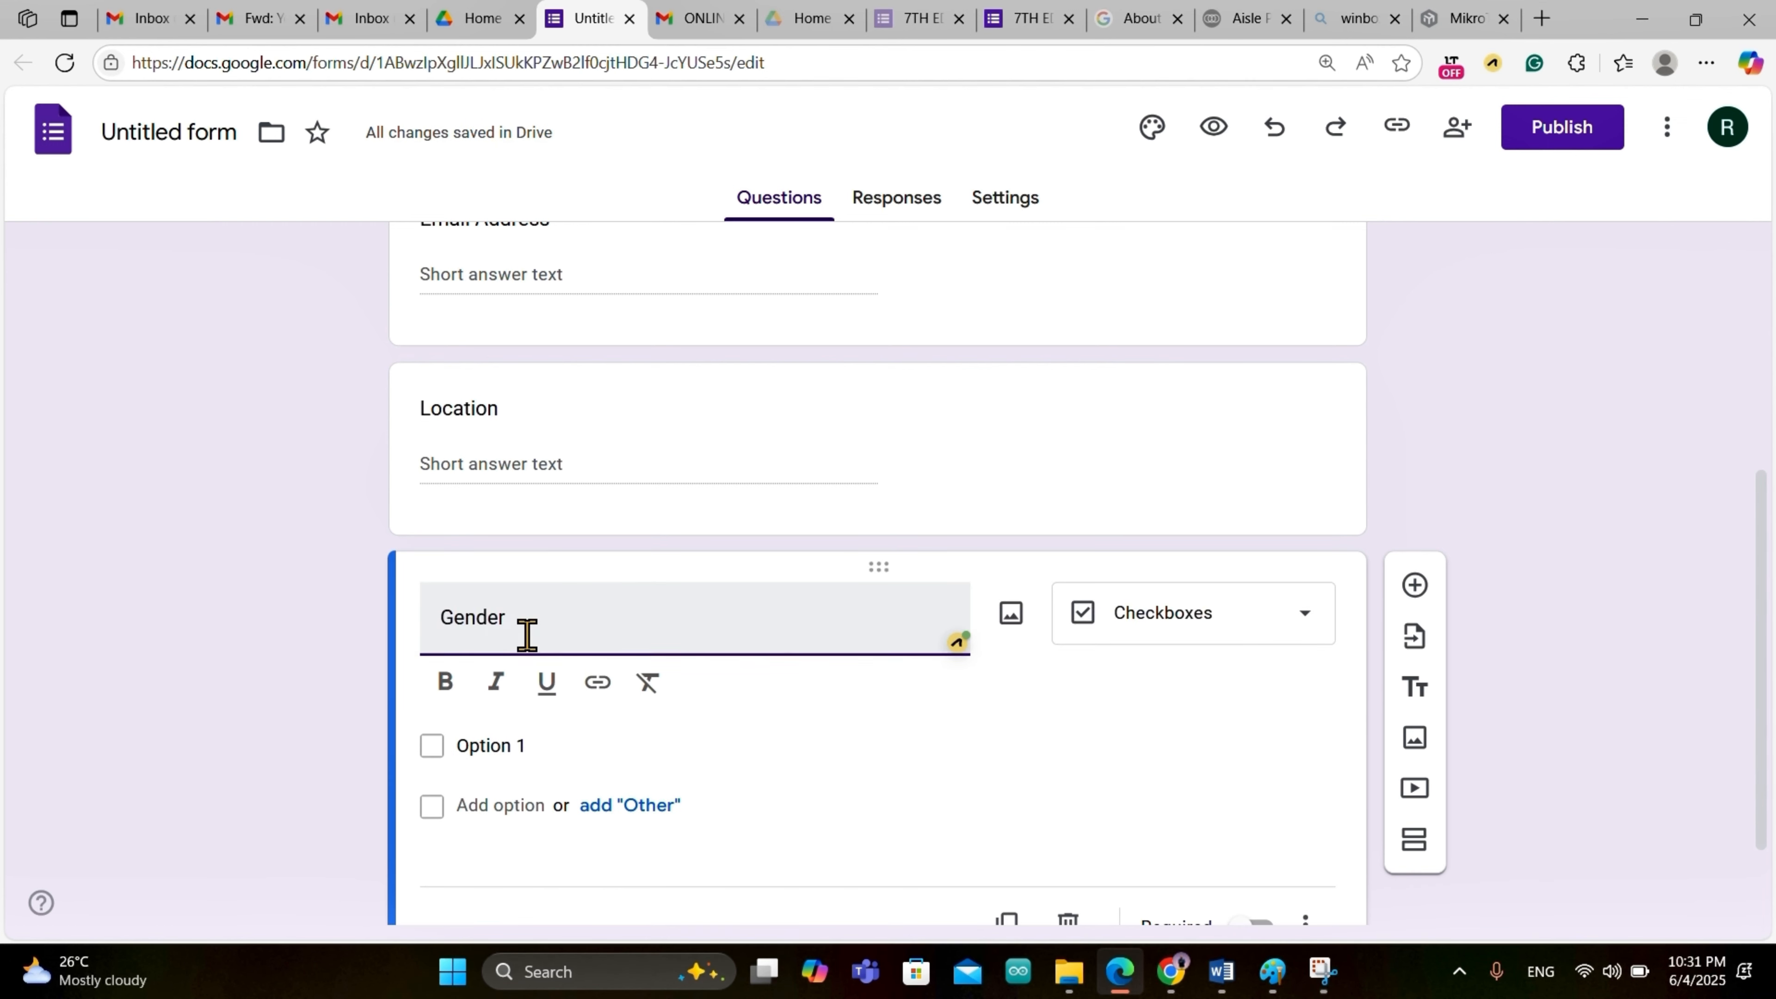
Step: Enter the Gender answer options Male and Female
click(535, 746)
text(M)
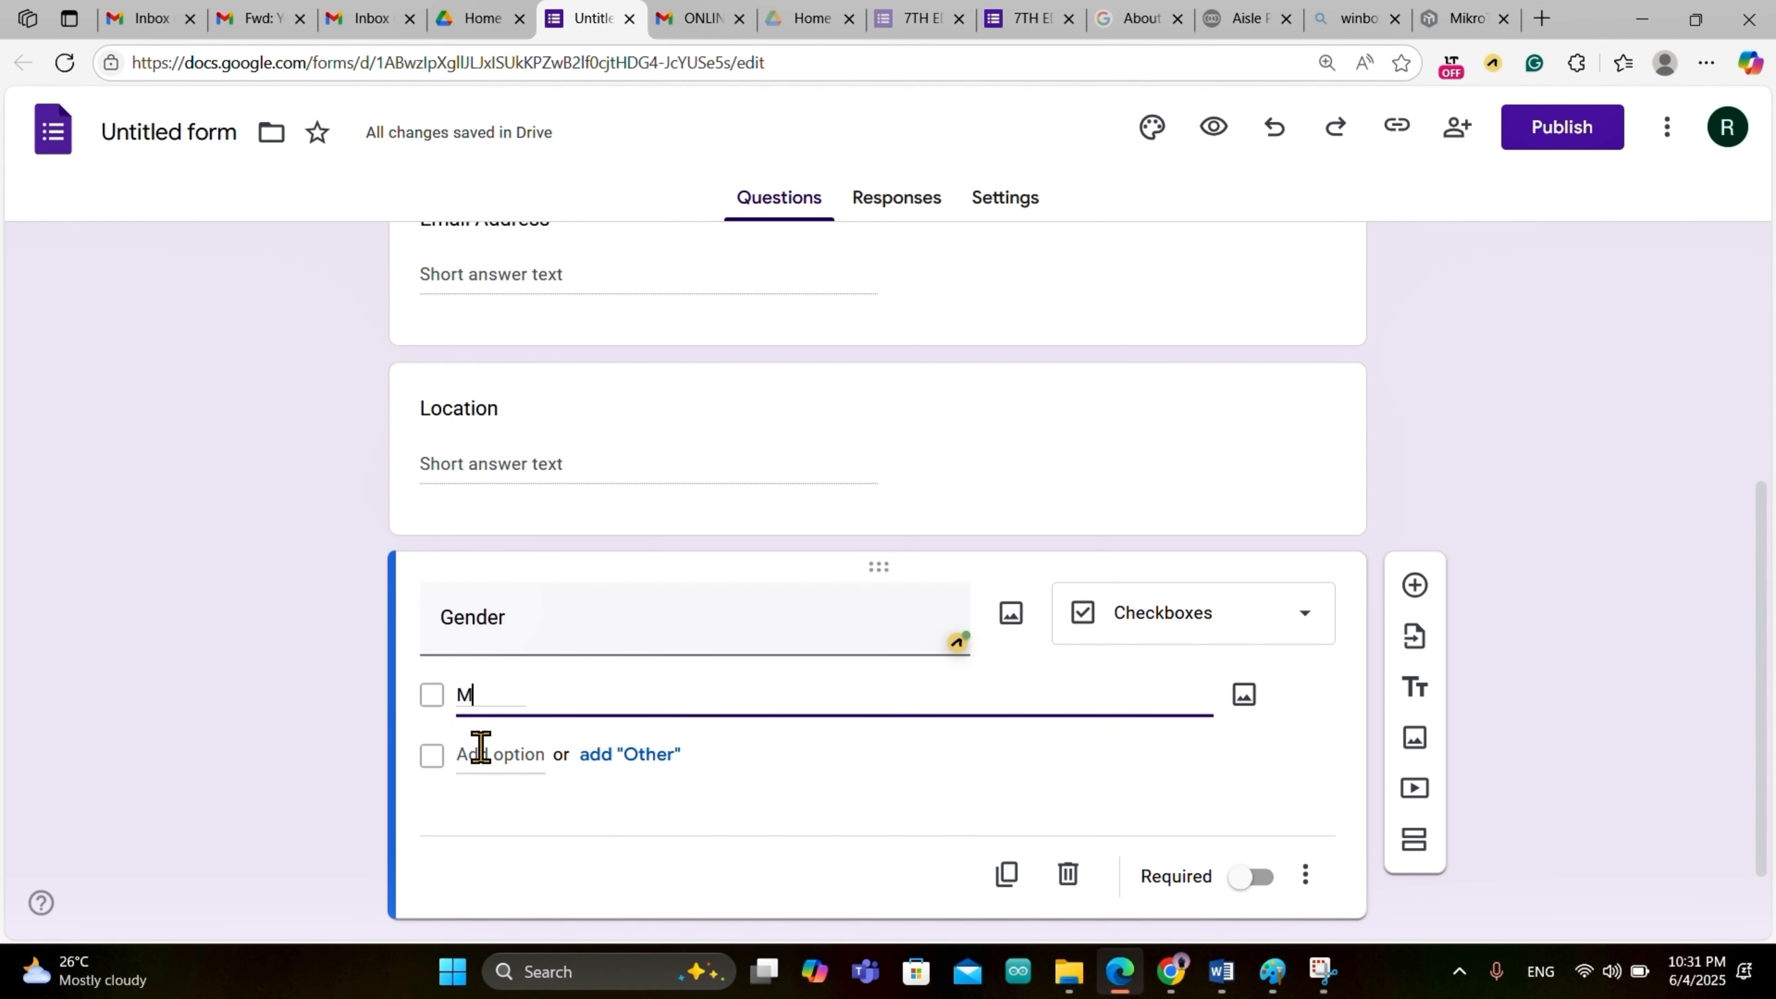
text(ale)
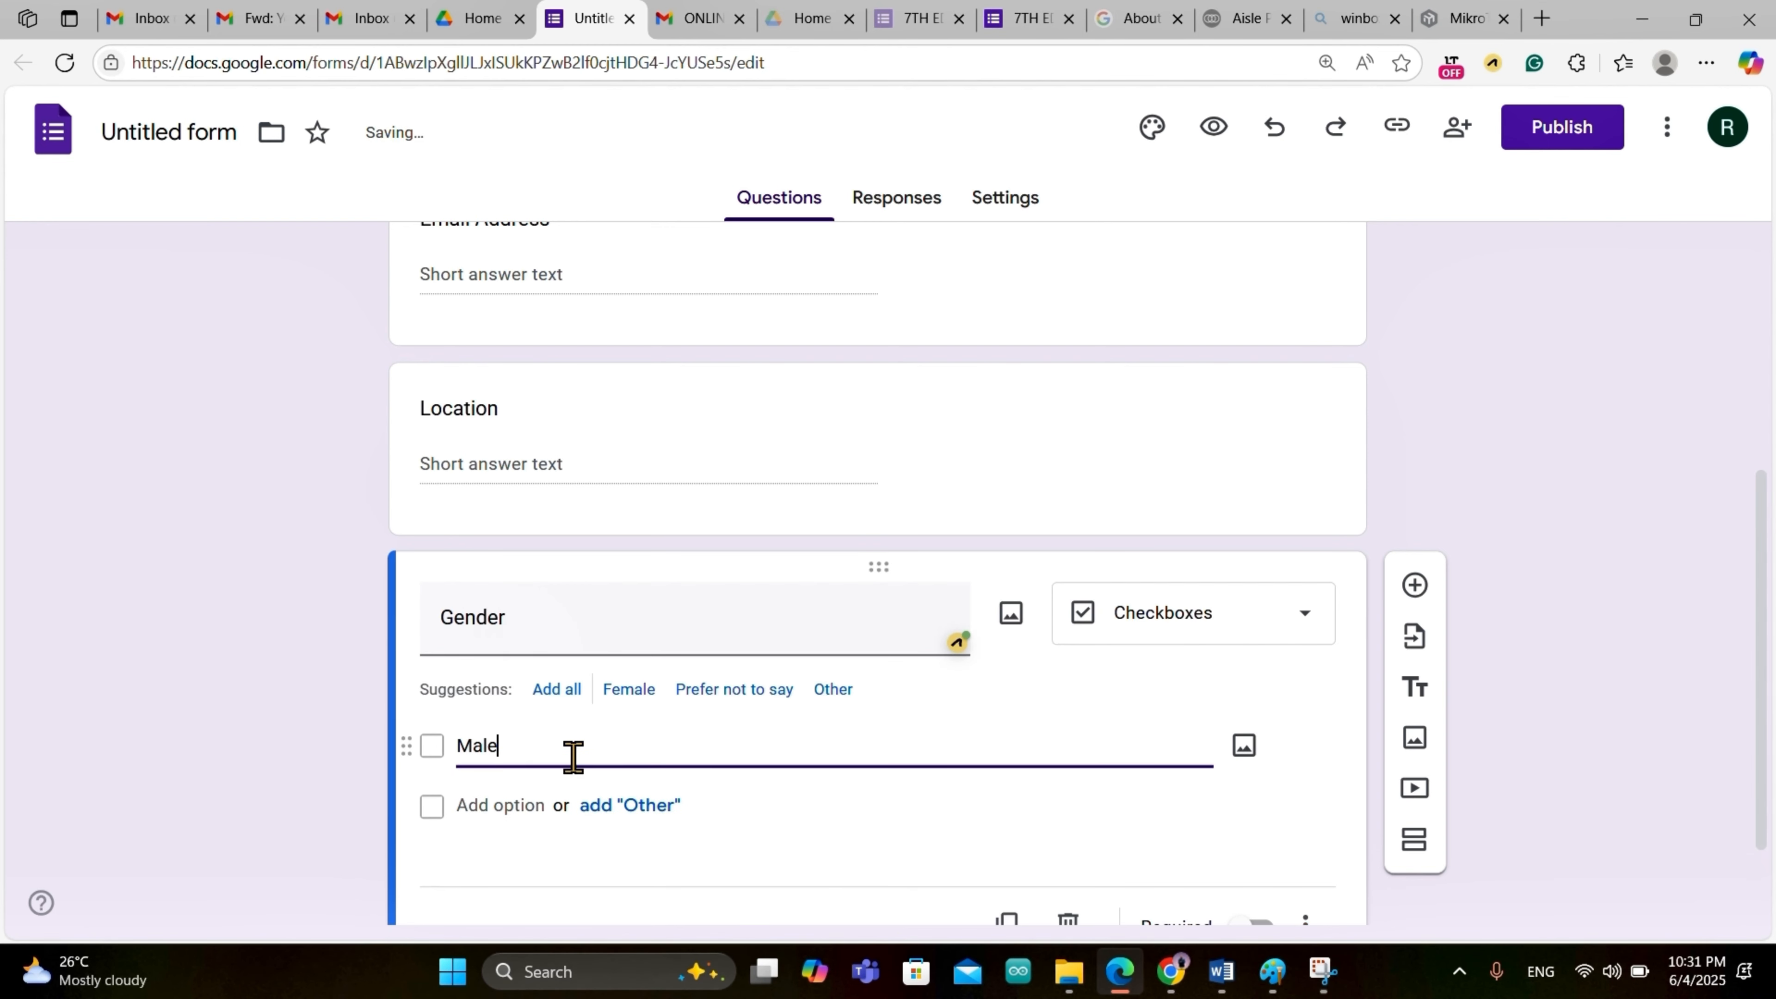
click(544, 806)
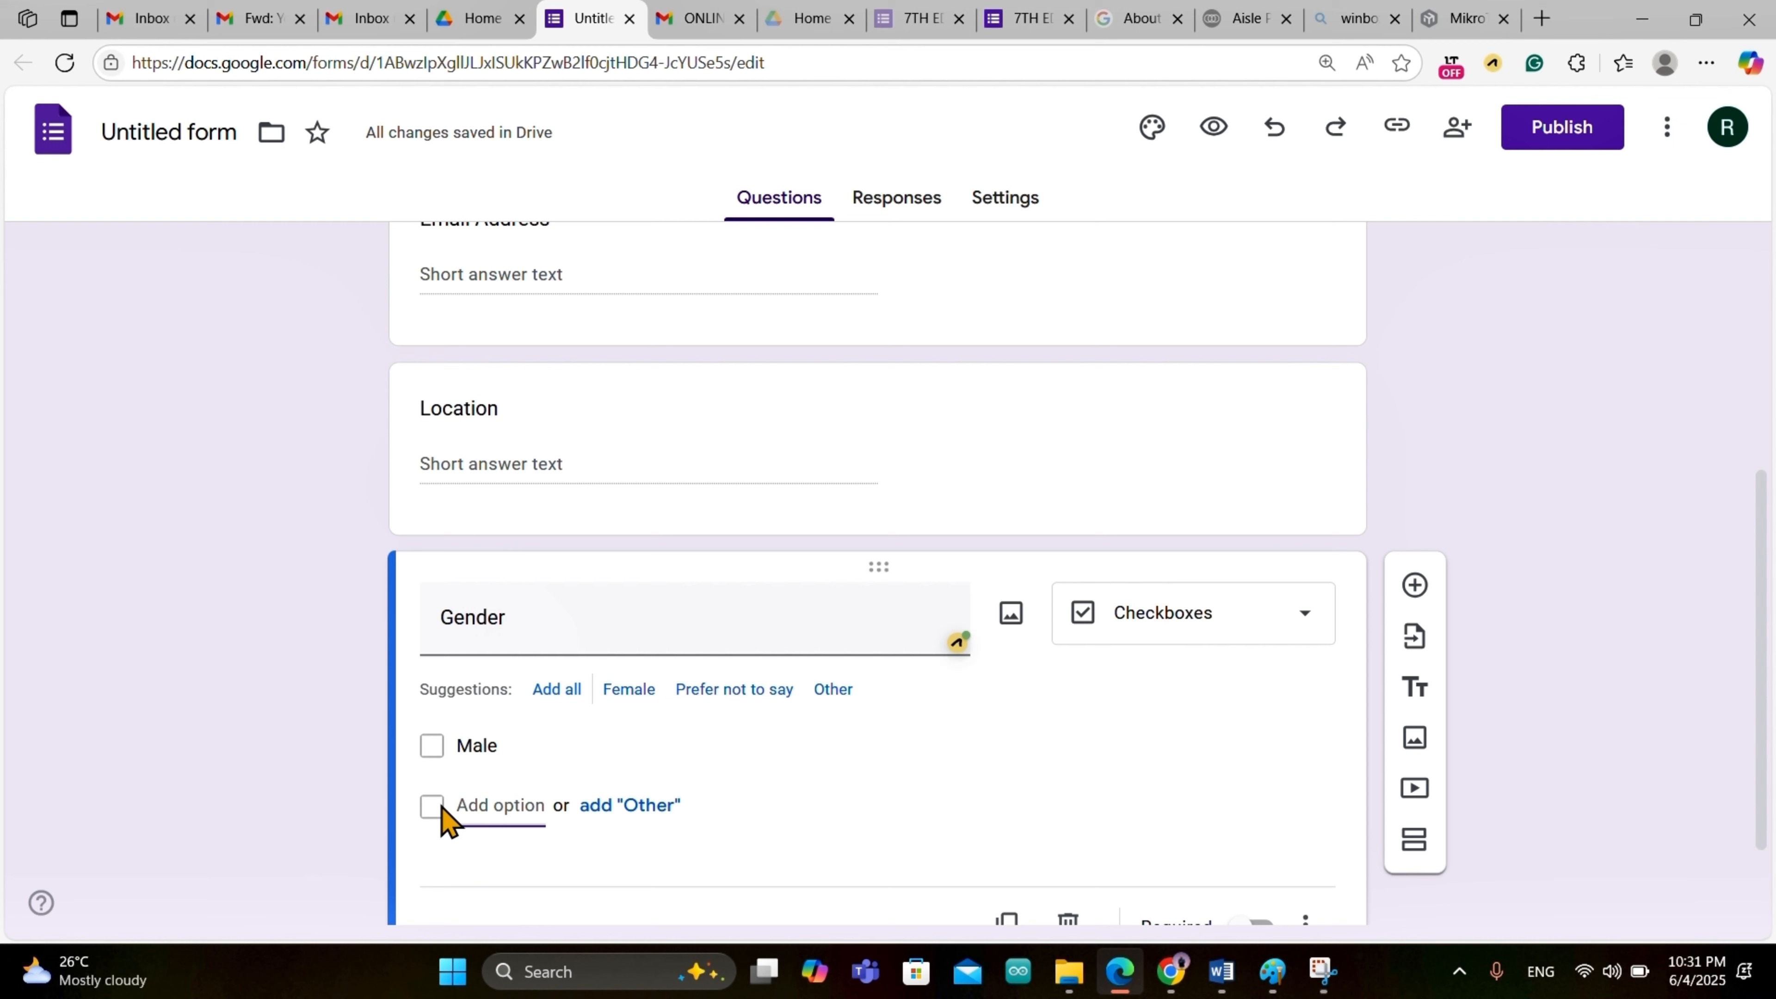
click(526, 812)
text(Fw)
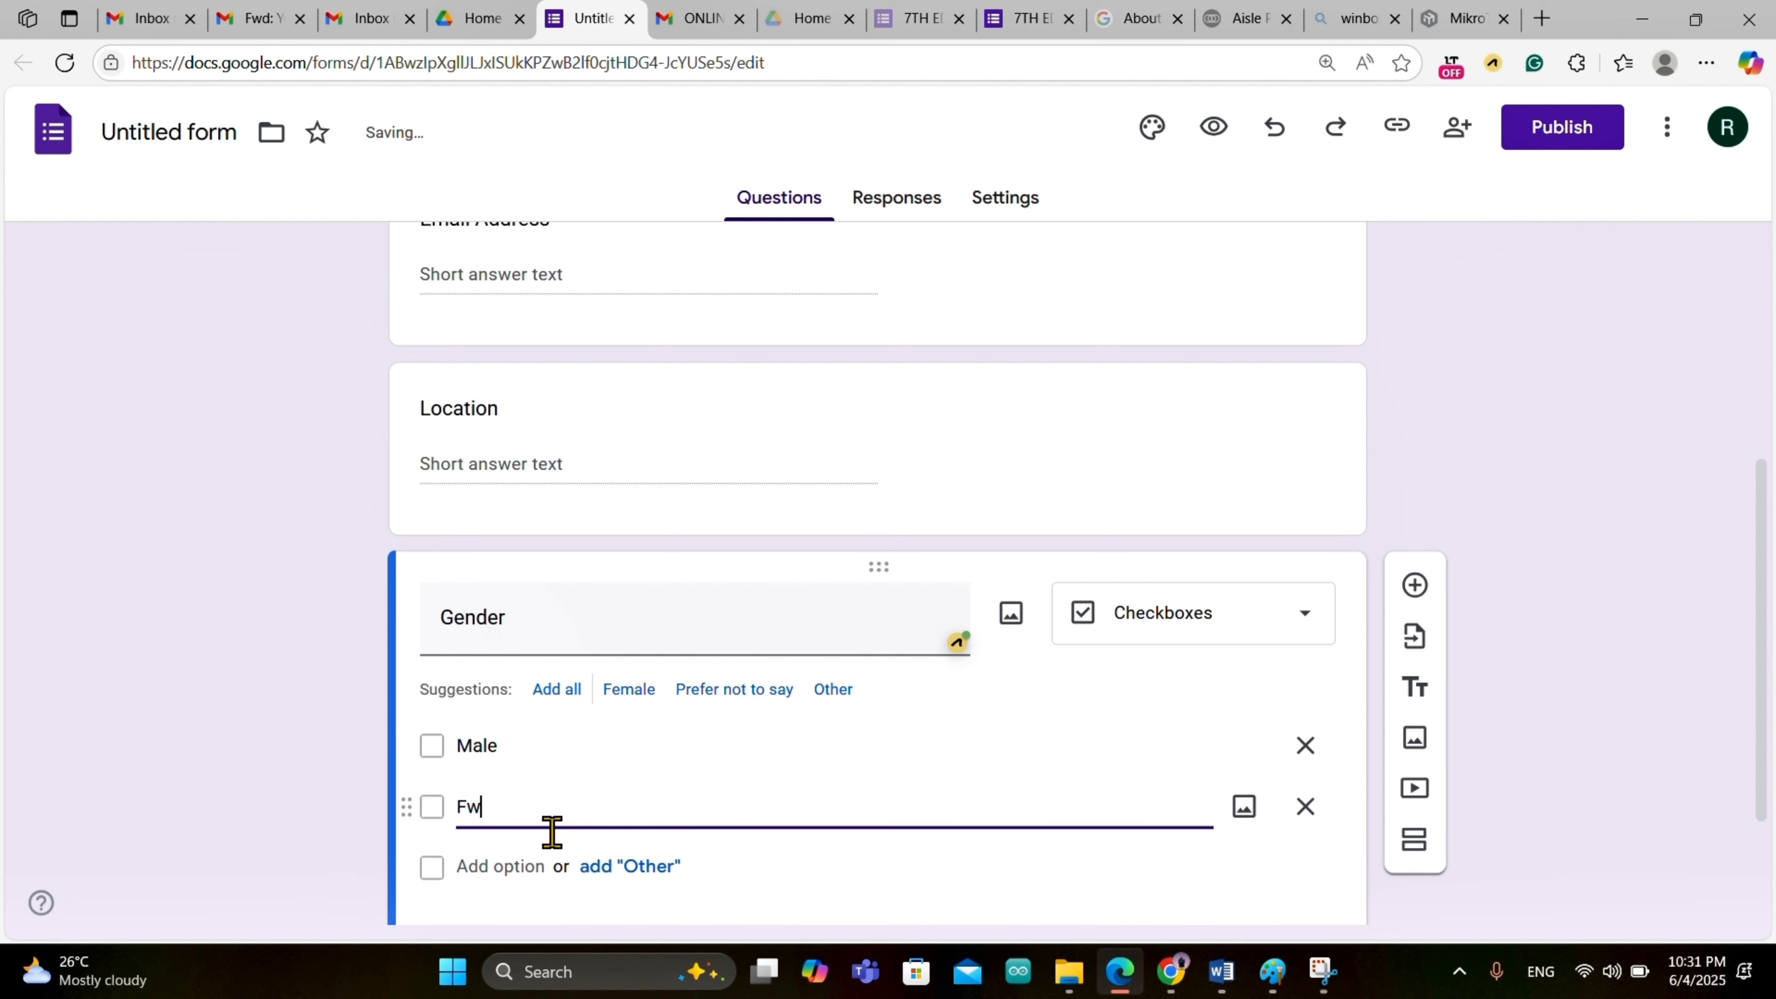
key(BackSpace)
text(emale)
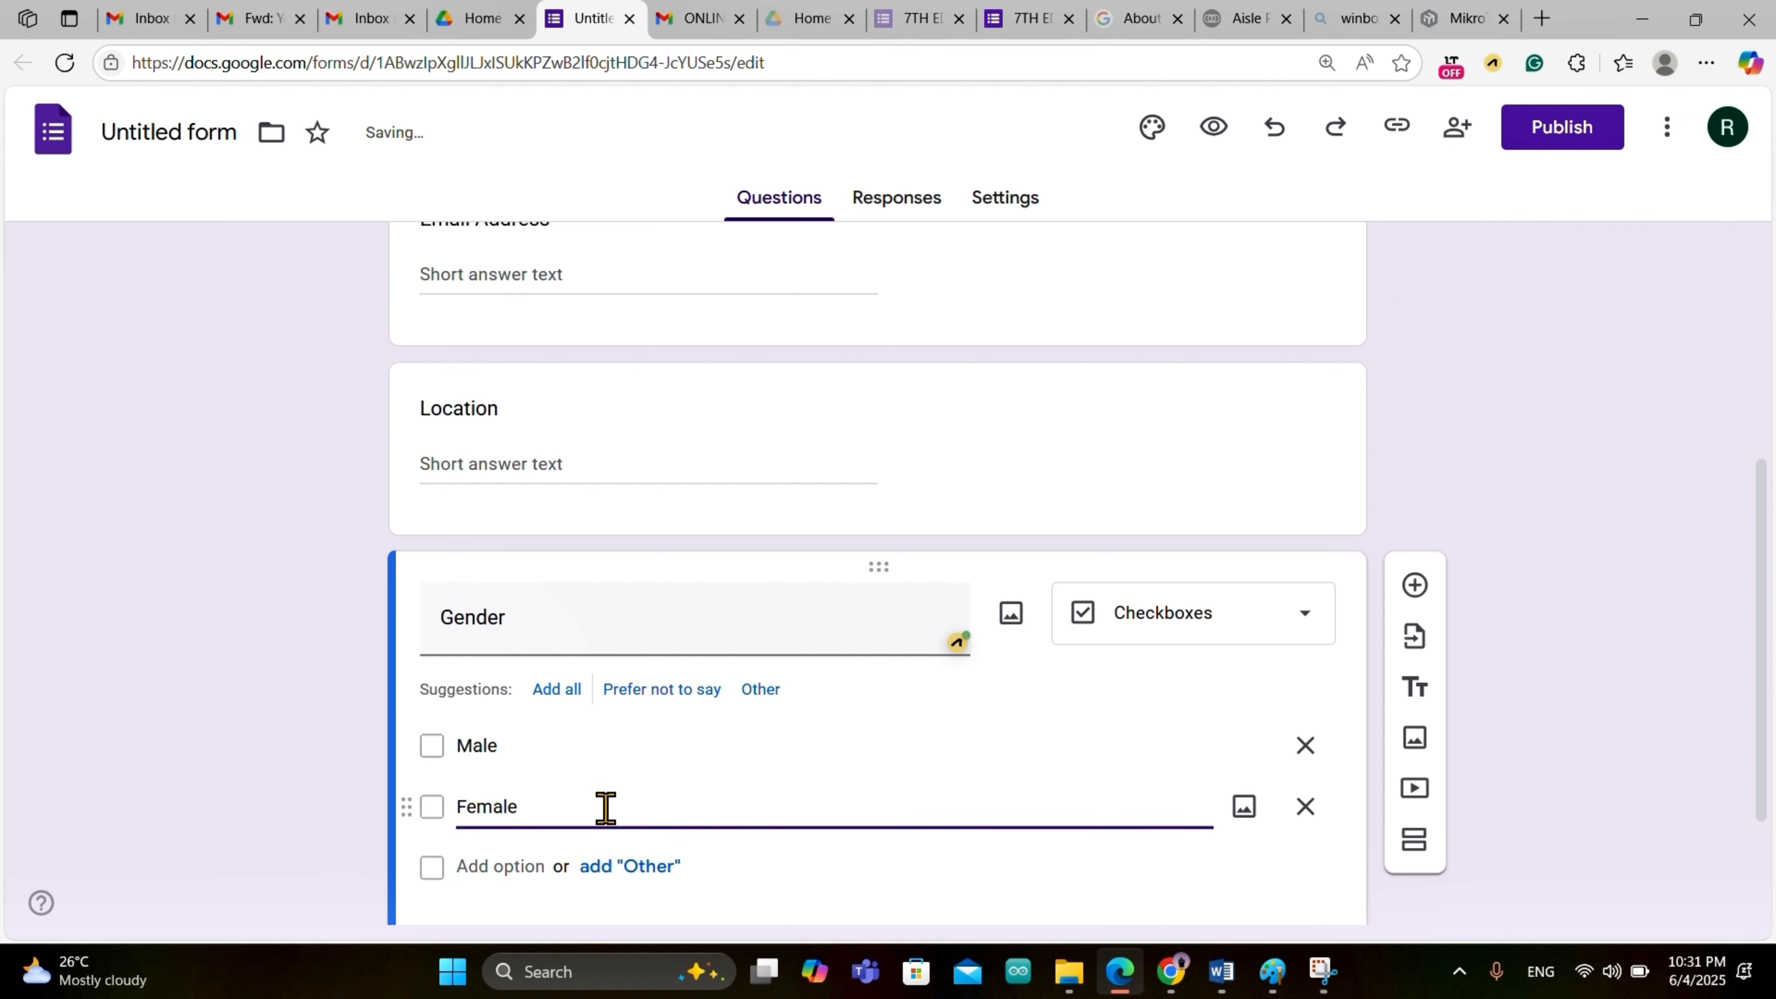
Step: Add 'Prefer not to say' as the third Gender option, removing the Other choice
click(625, 868)
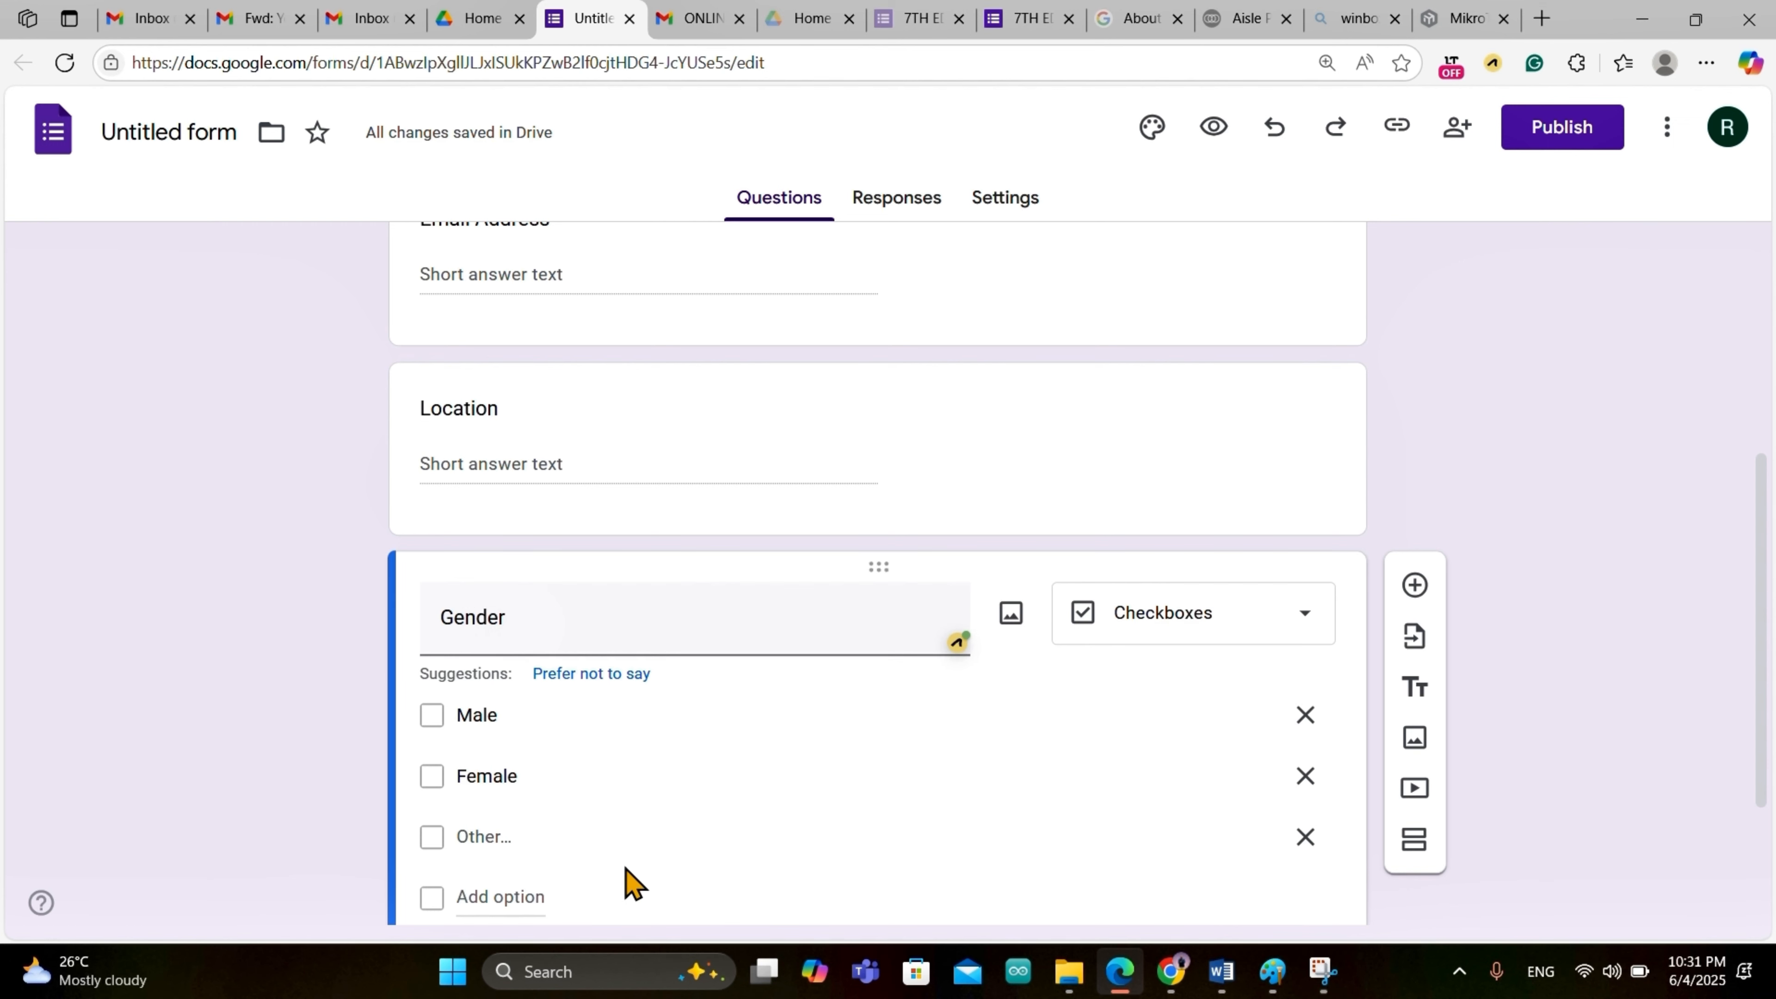
scroll(632, 883, down, 1)
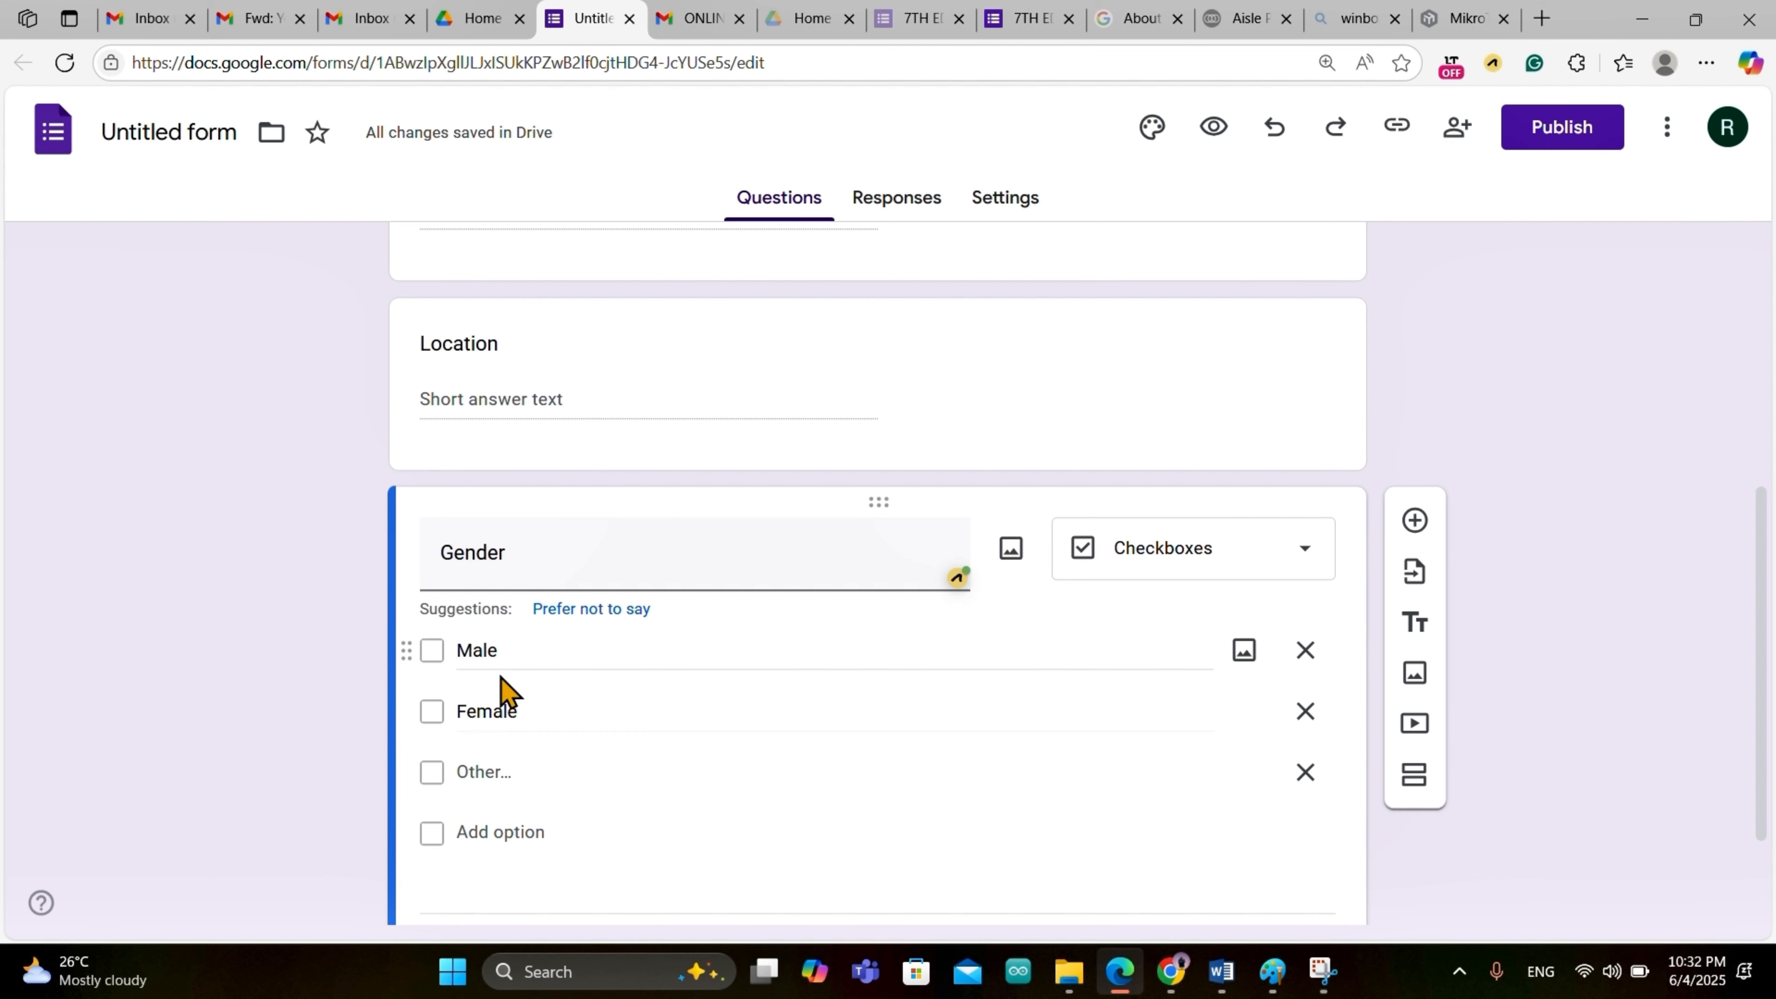
click(1305, 773)
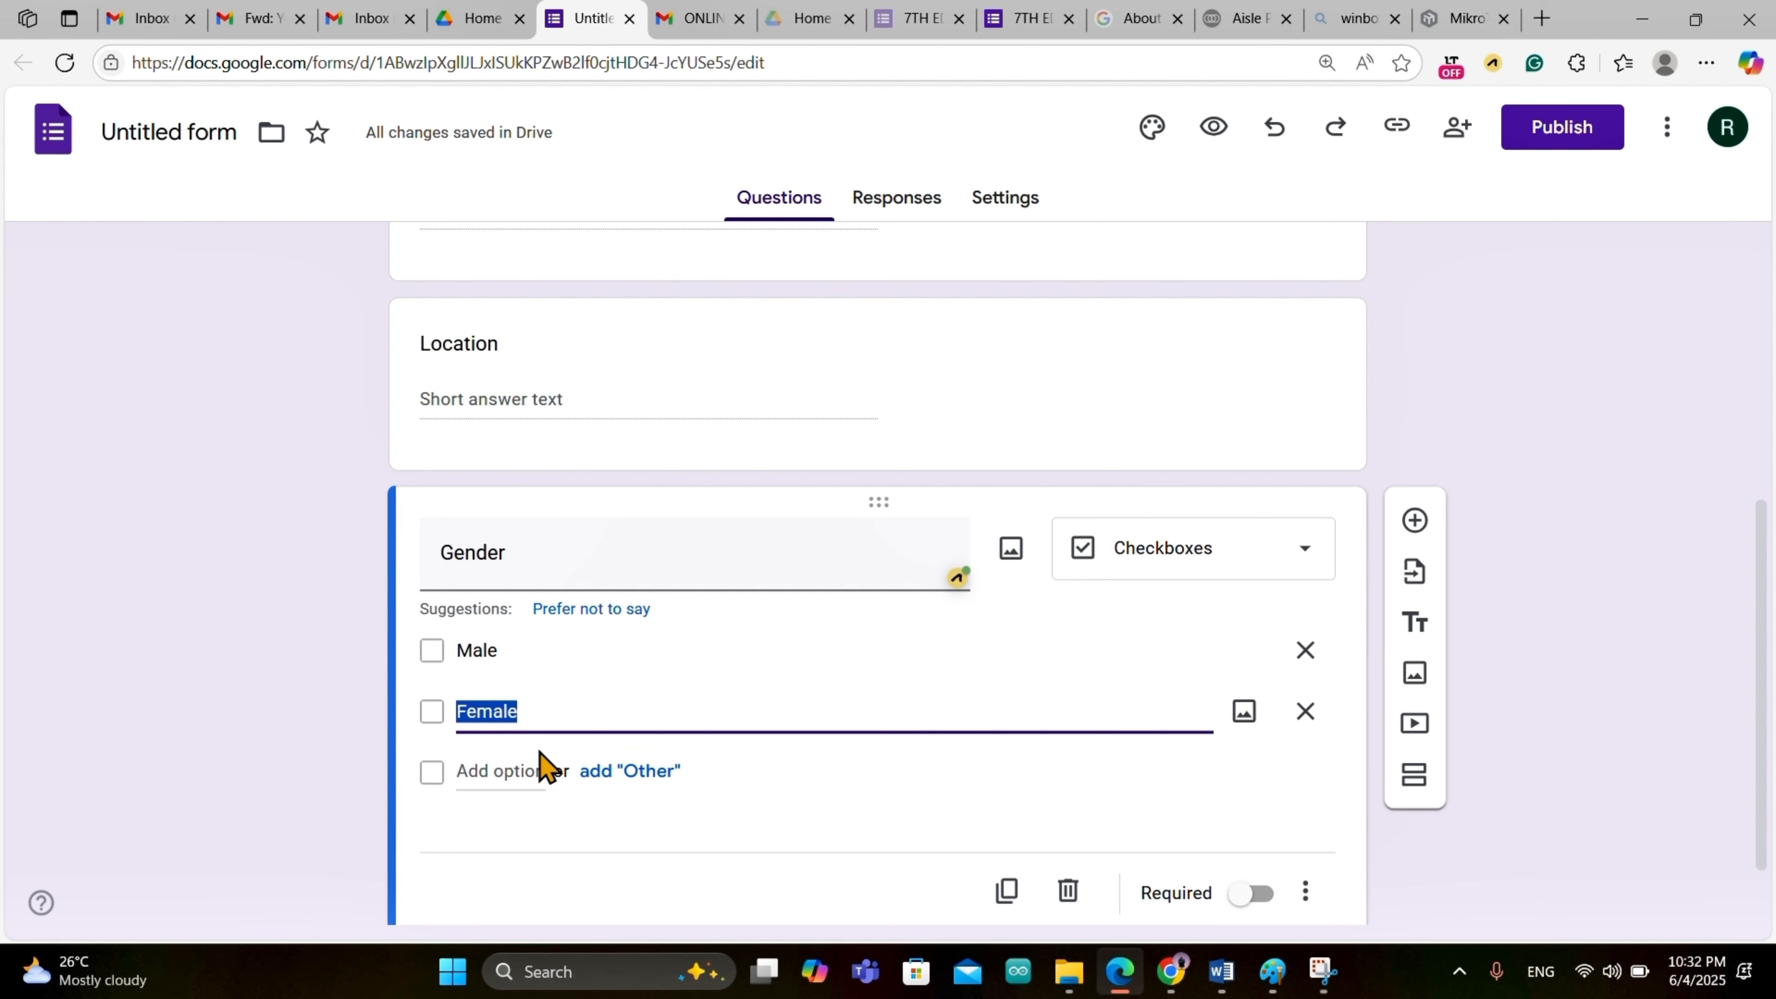
click(563, 610)
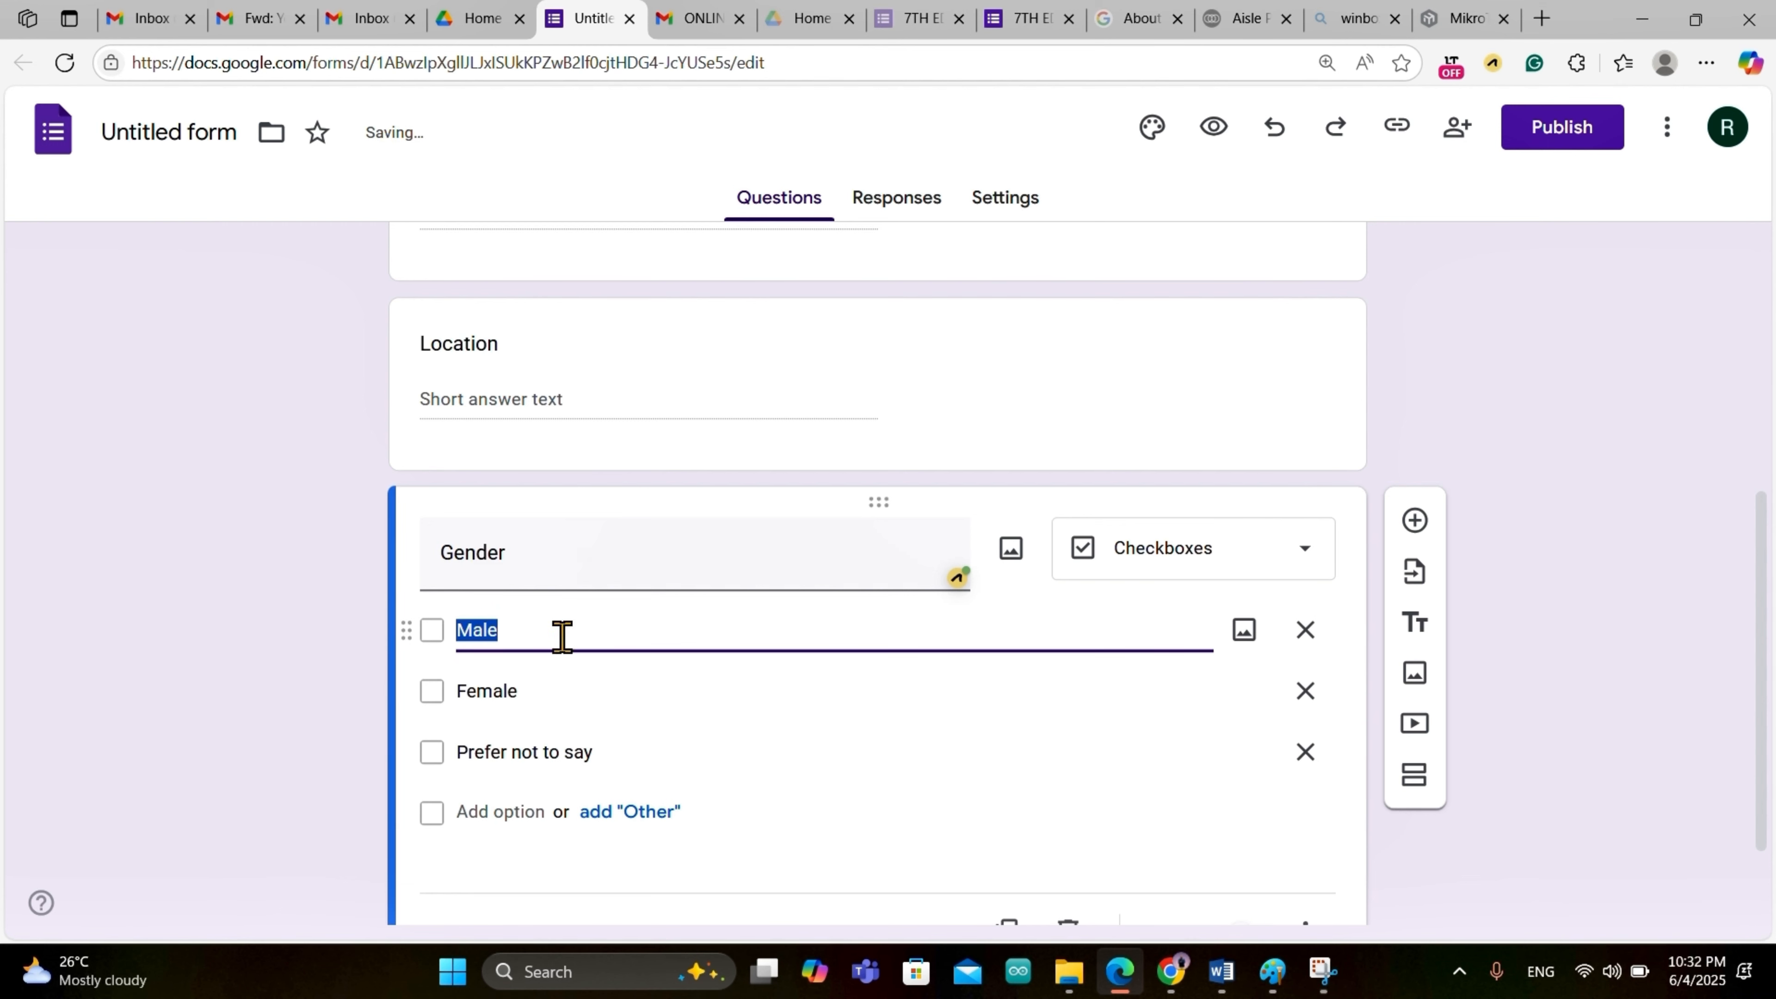
click(1166, 743)
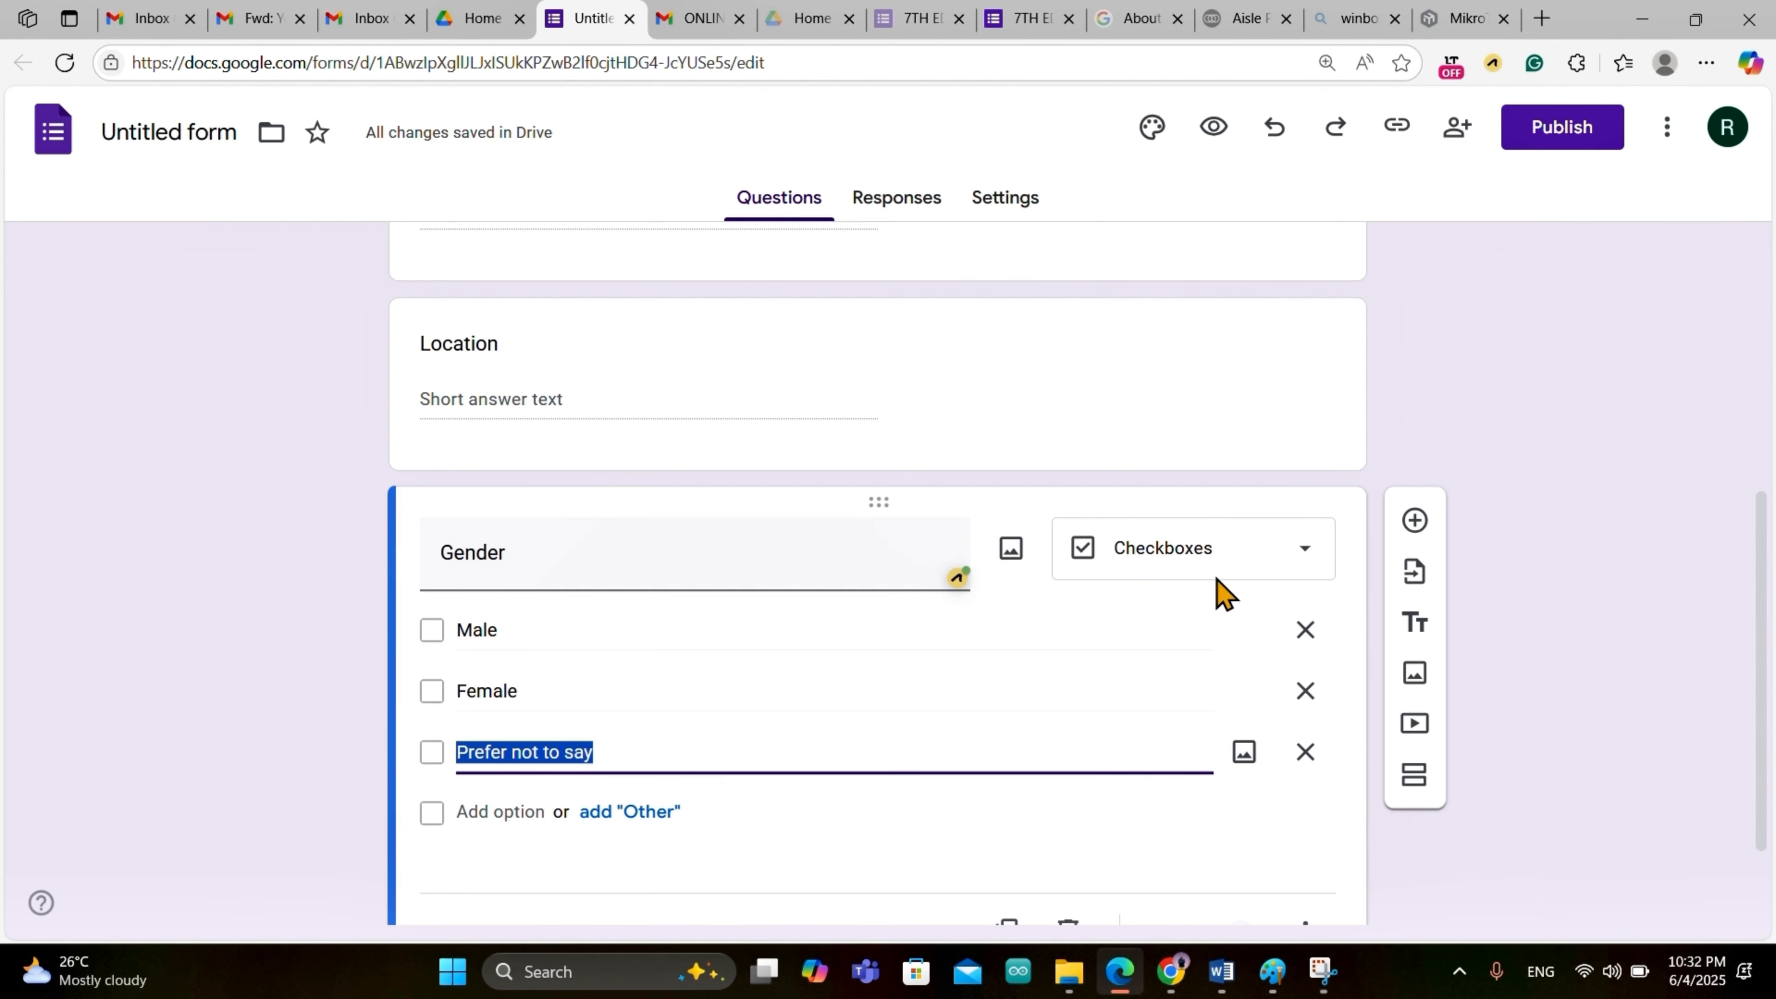
scroll(1158, 797, down, 2)
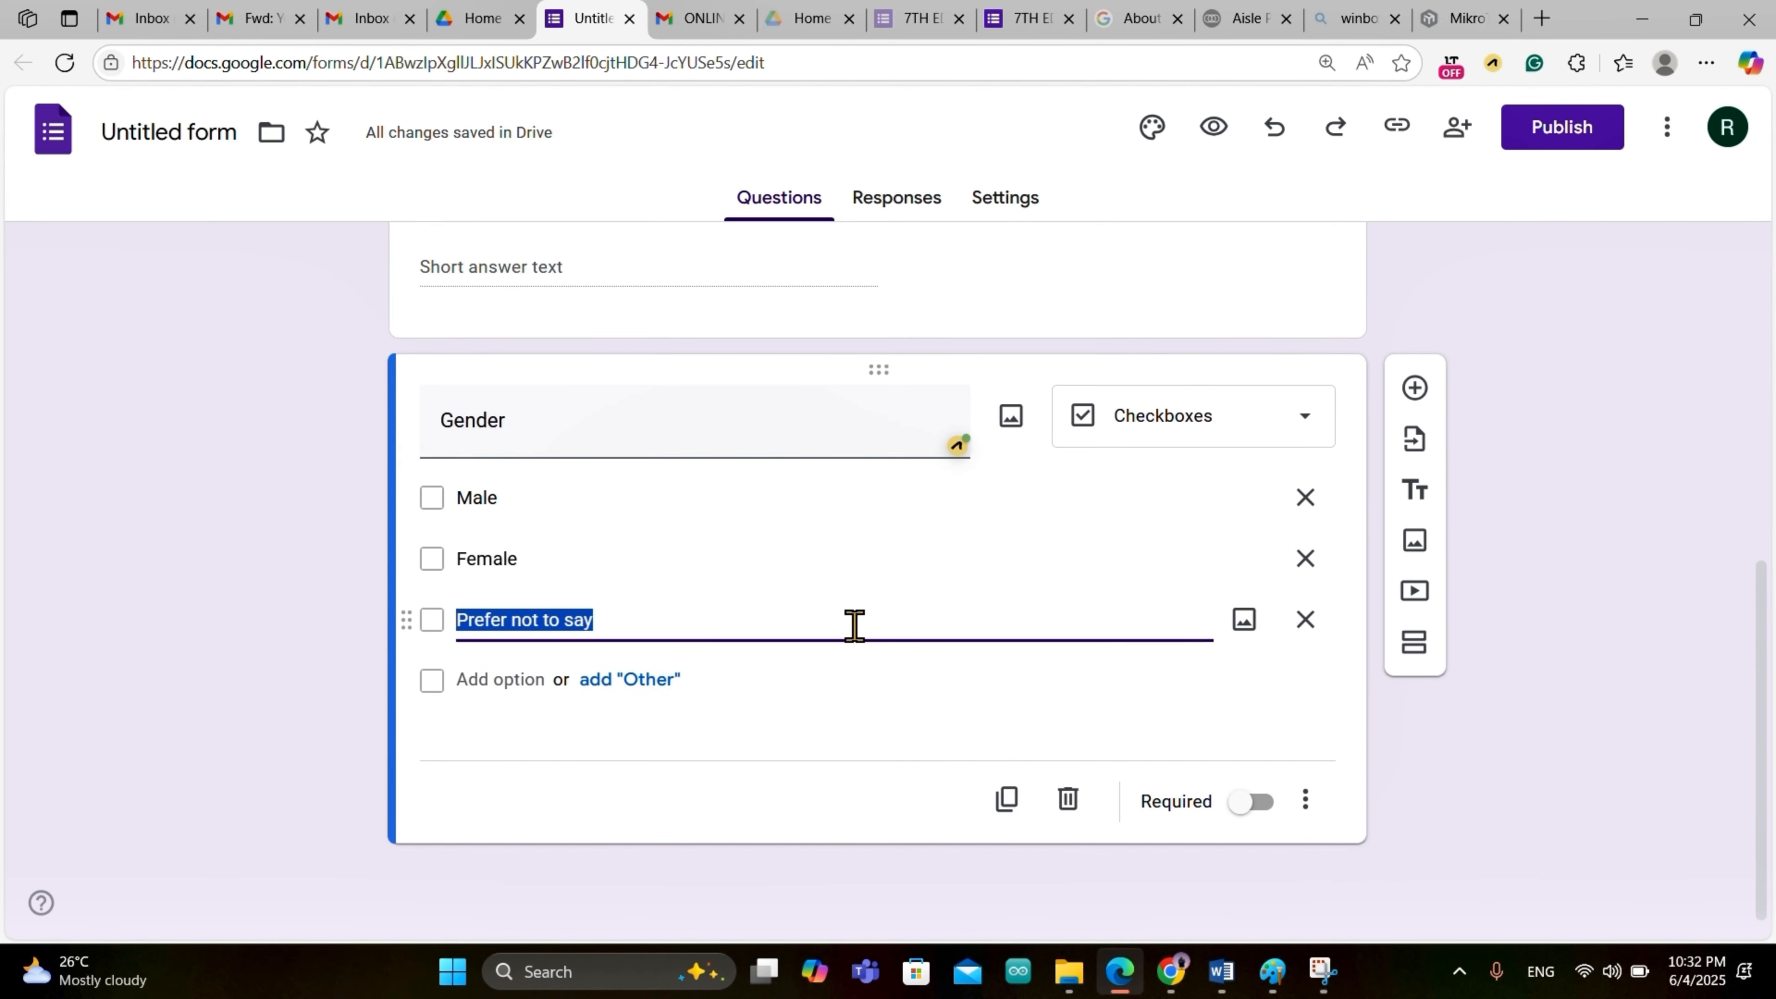
Step: Add a multiple-choice question after Gender and set its first option to 6
click(1423, 396)
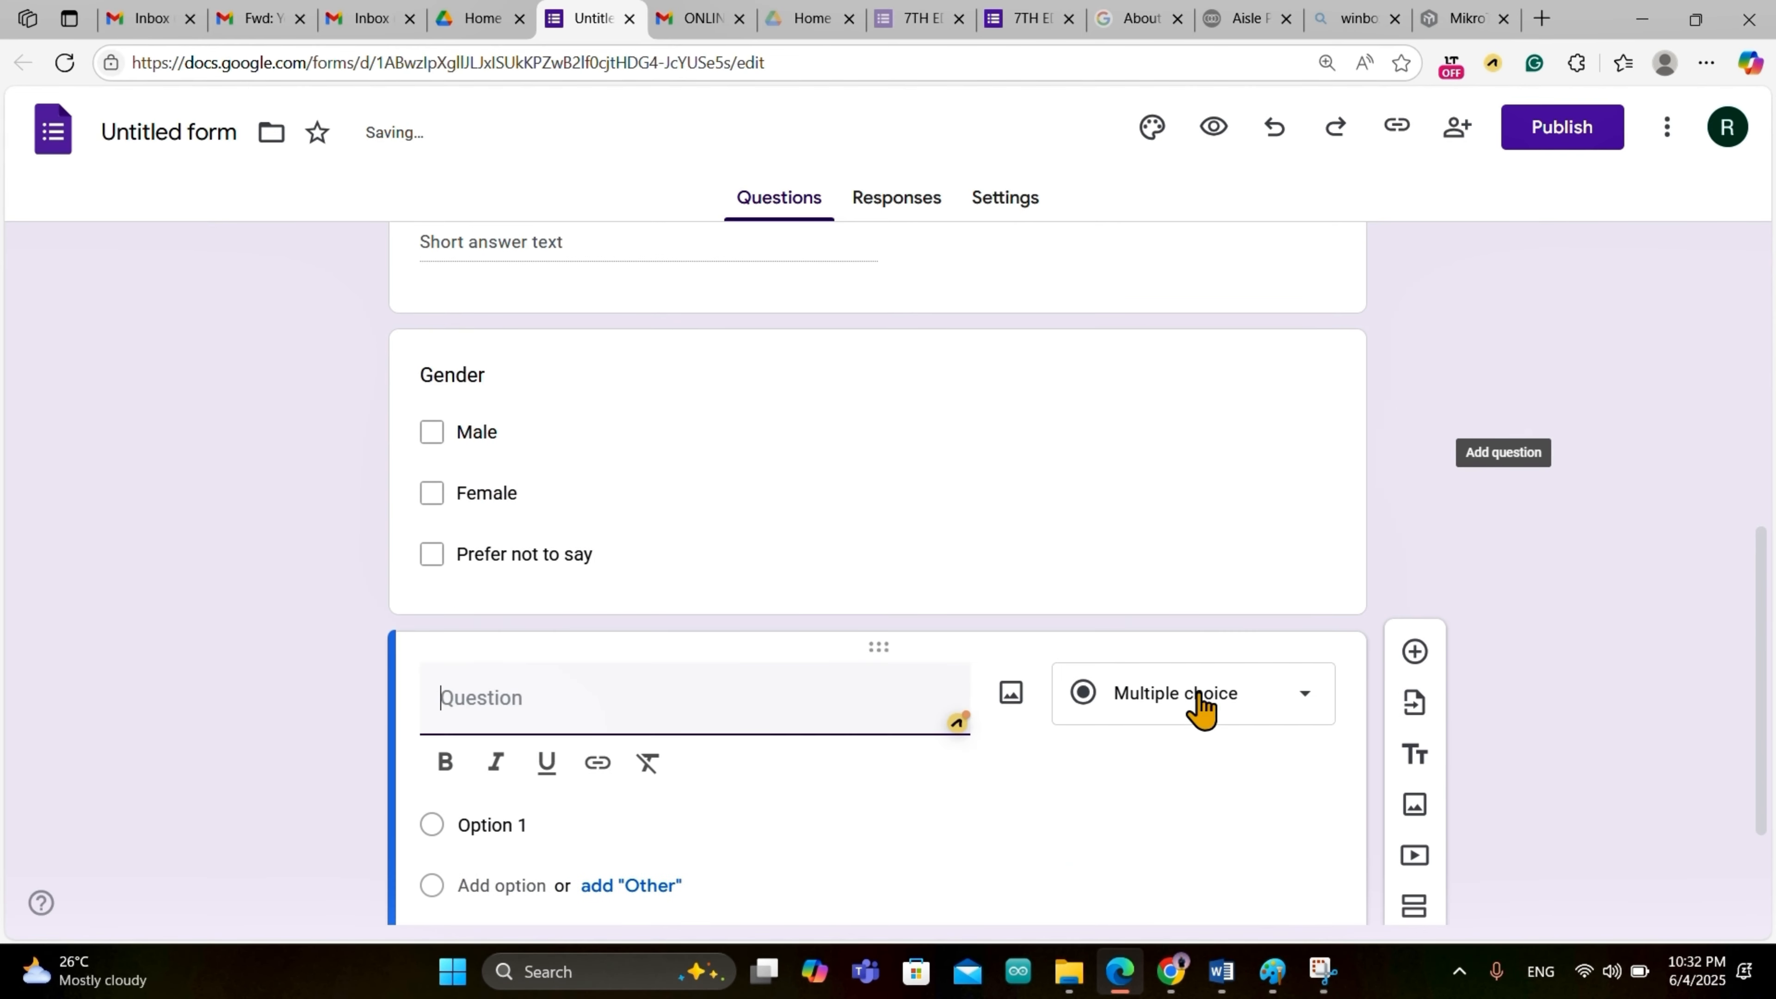
click(1308, 514)
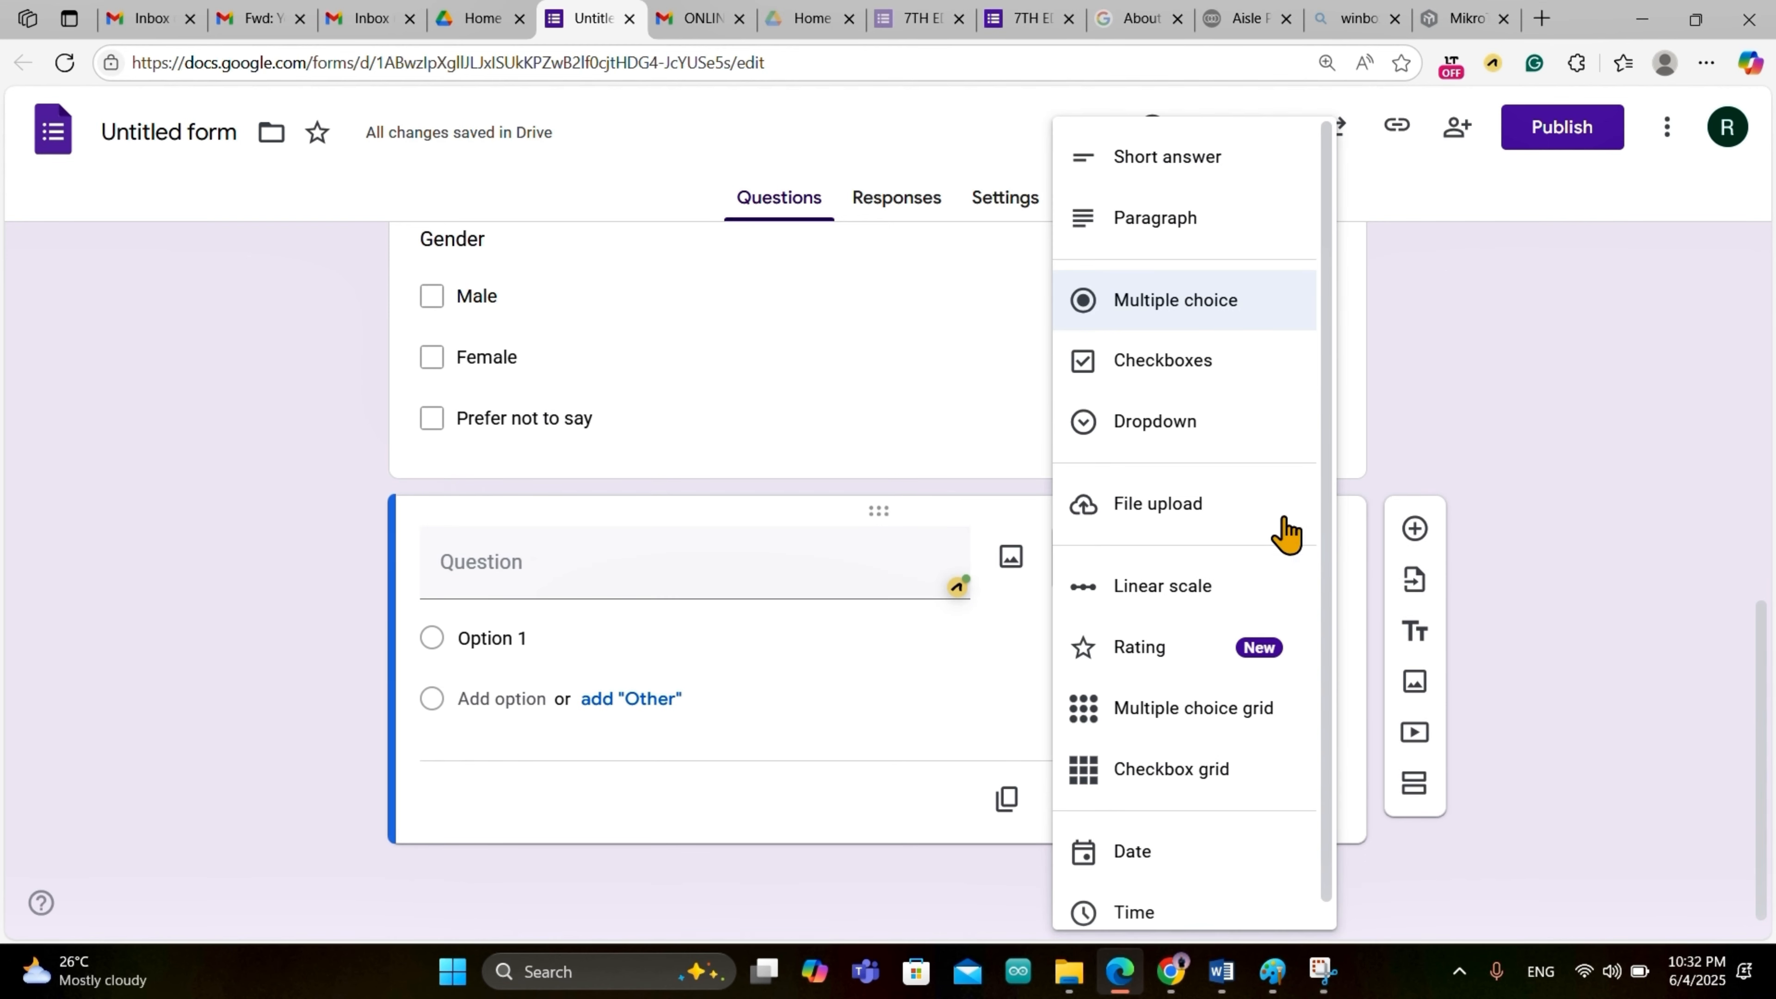
click(656, 575)
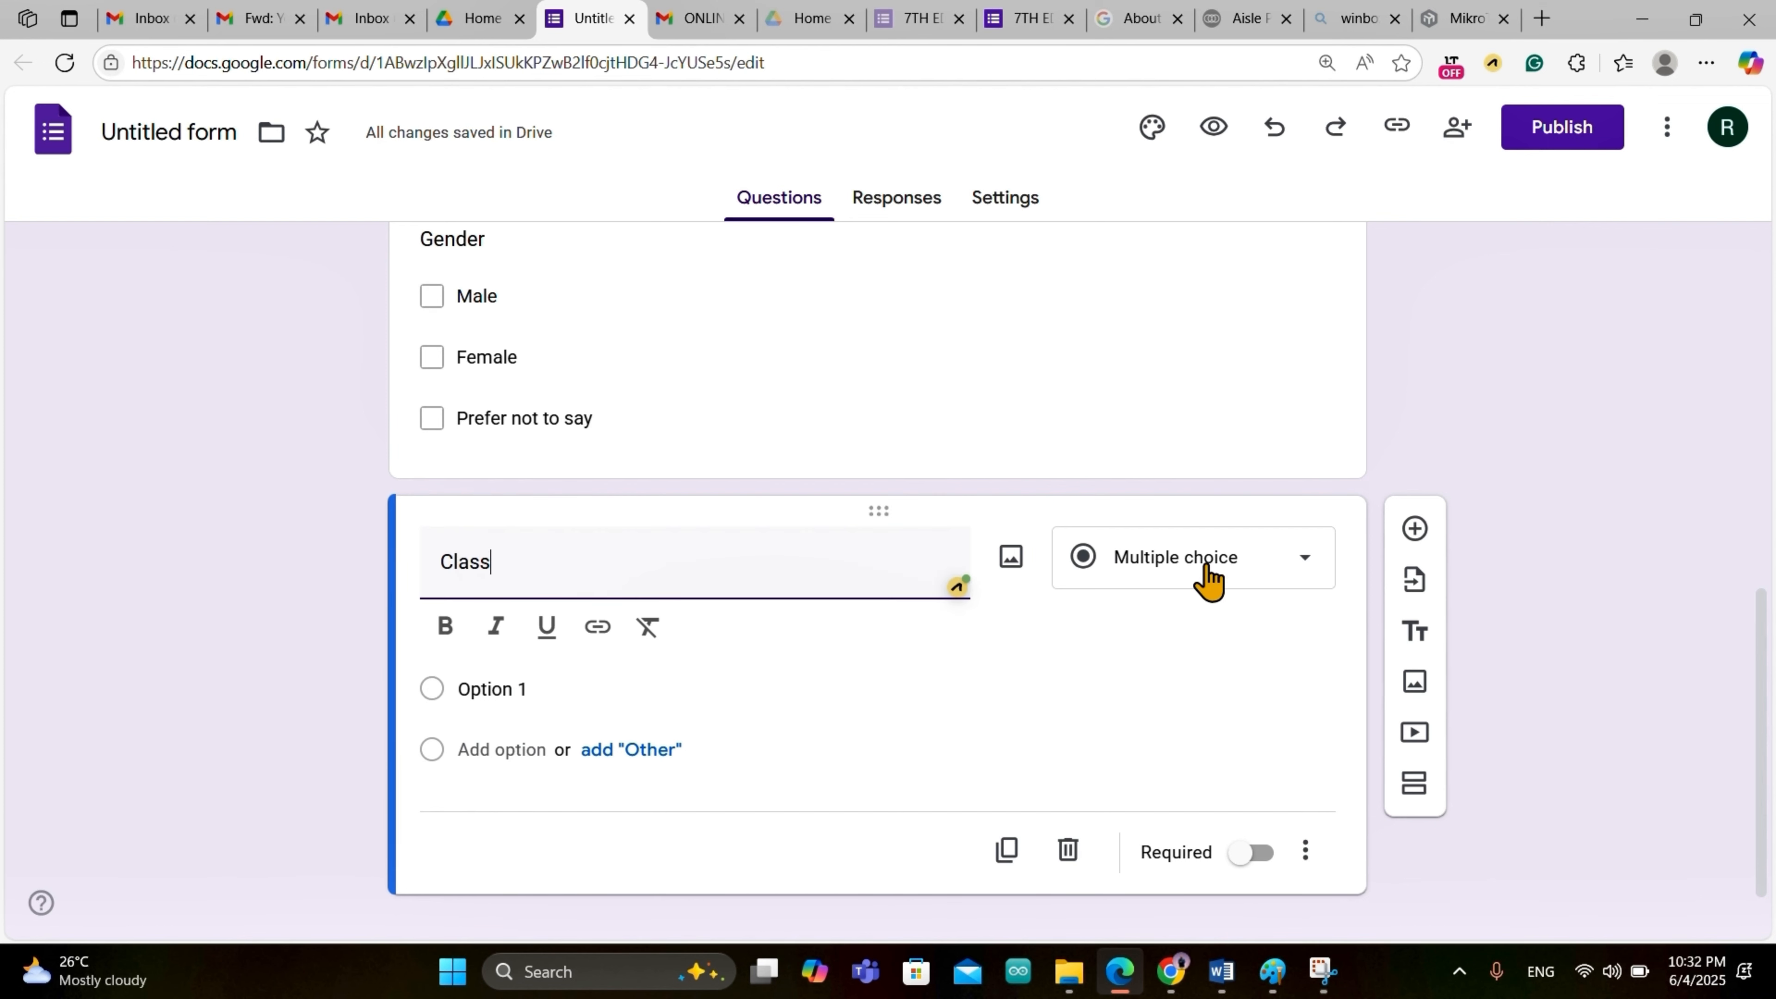
click(518, 686)
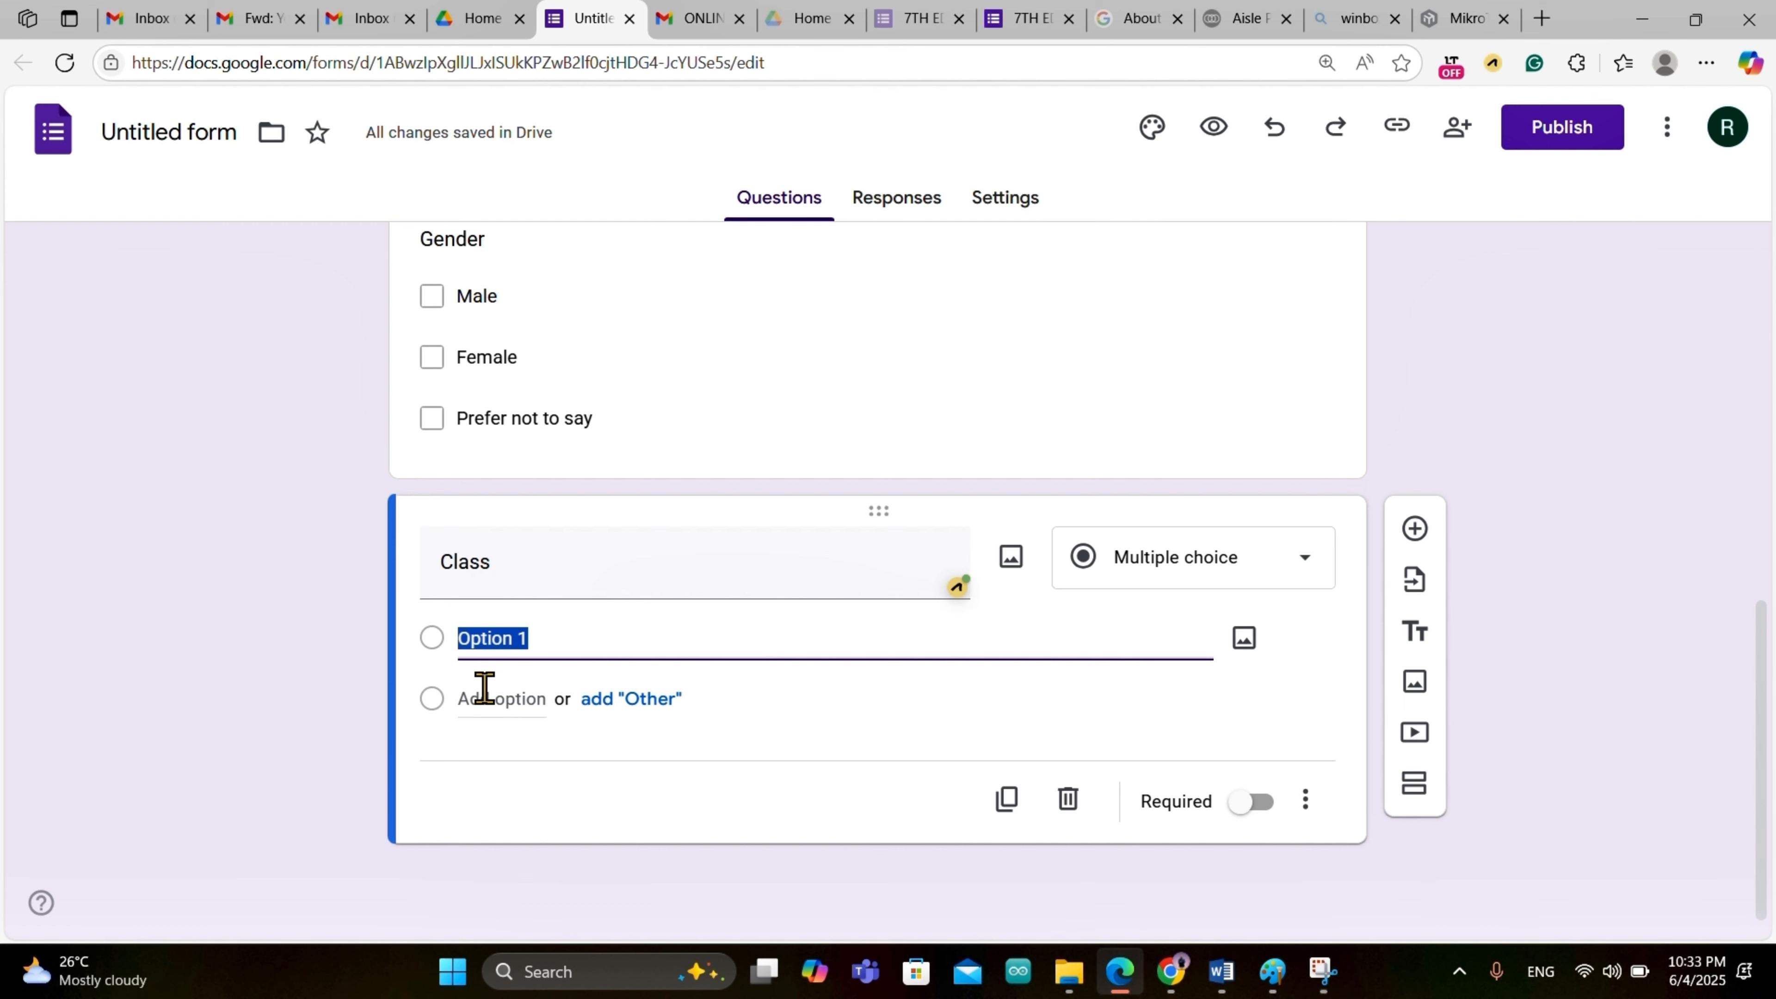
text(%)
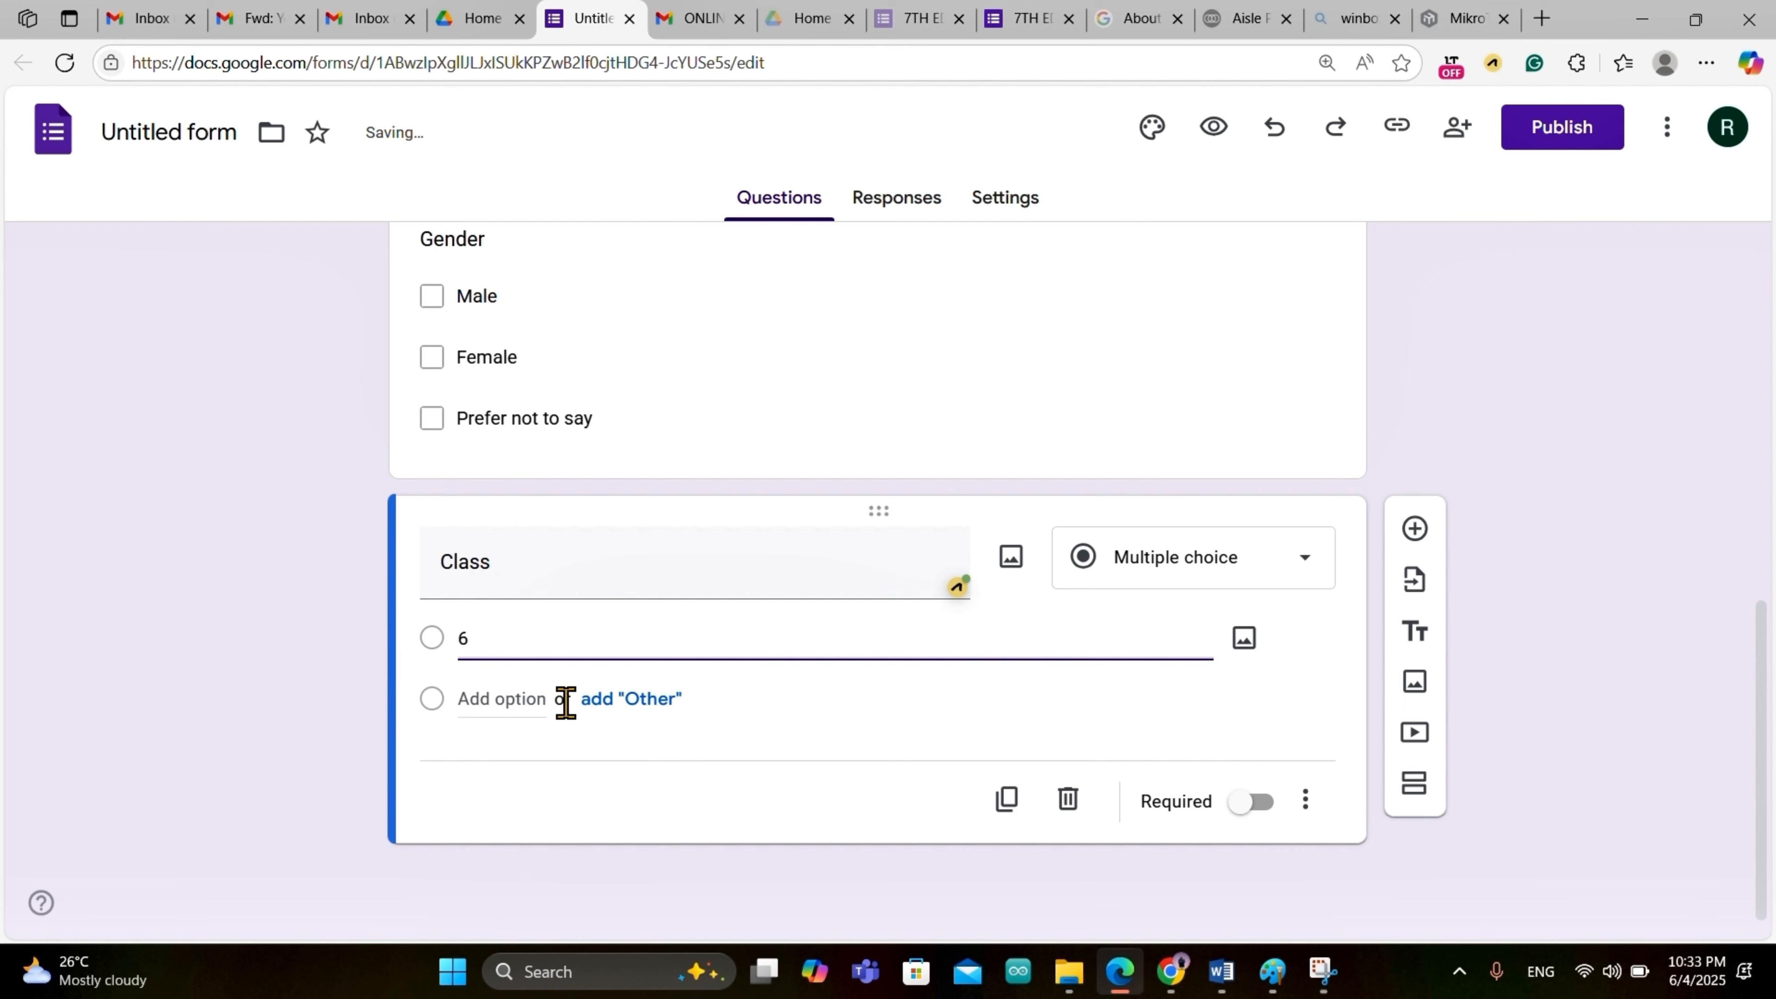
Step: Add the remaining Class options 5, 4 and 3
click(528, 699)
drag(529, 703, 447, 703)
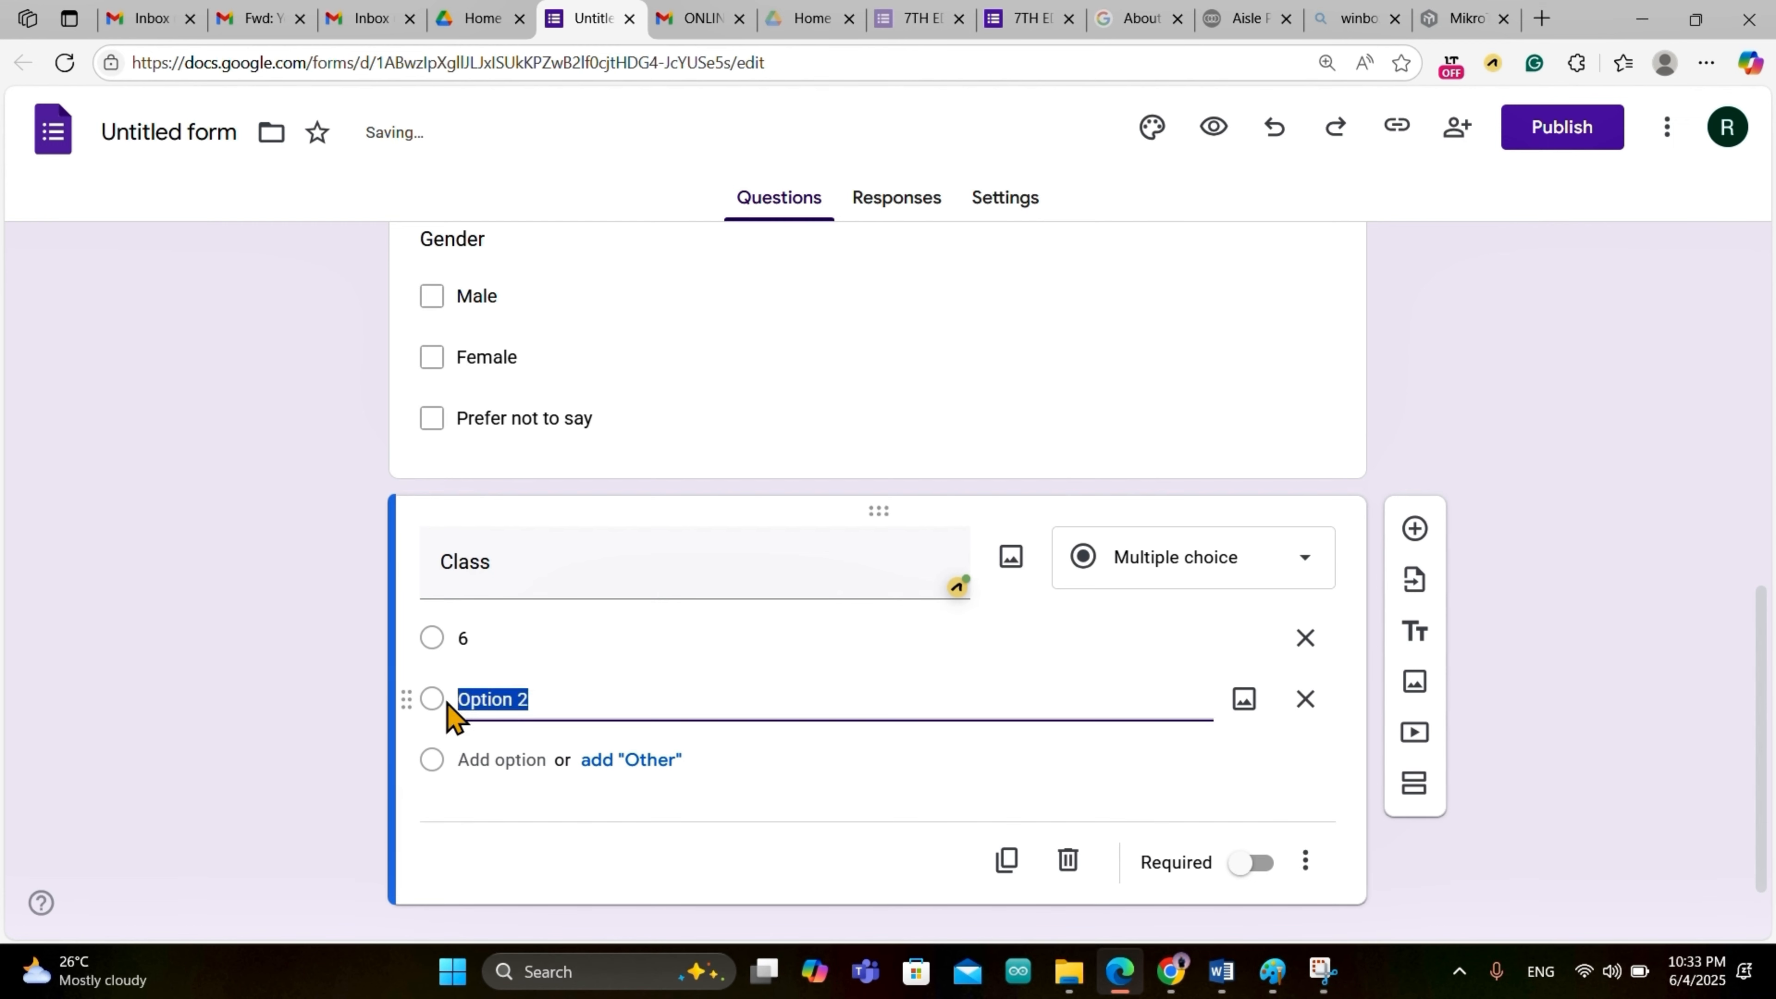
text(5)
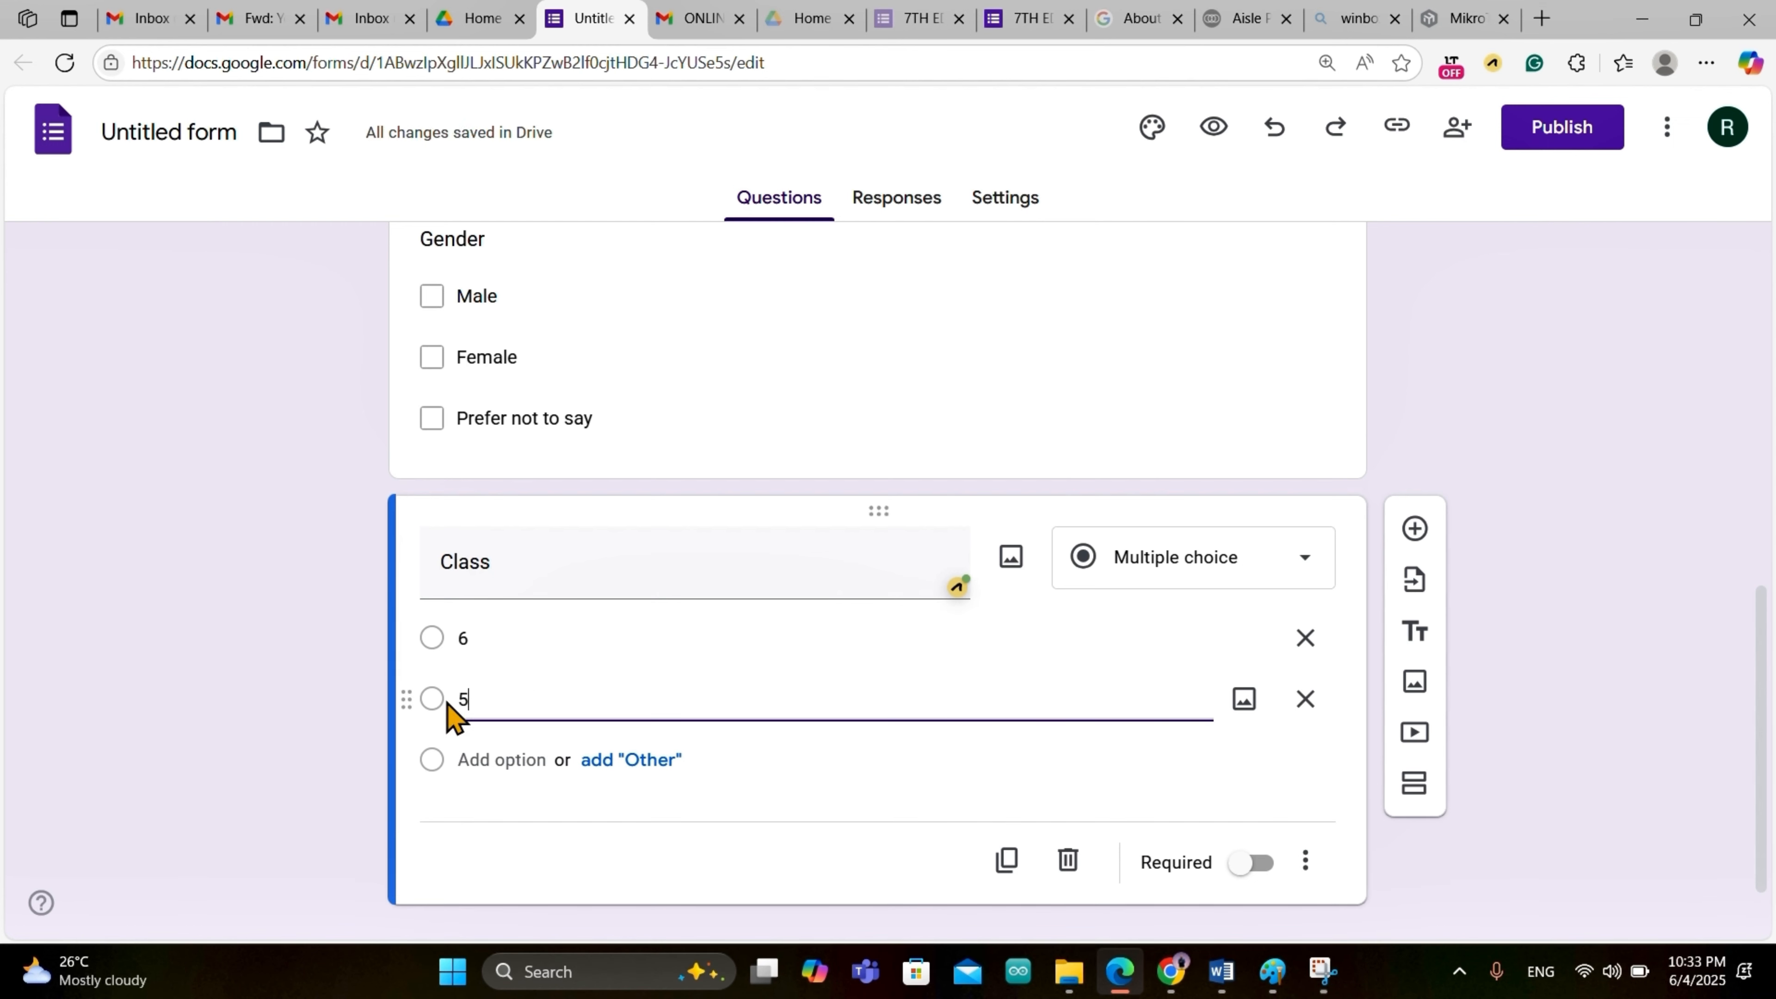
click(531, 760)
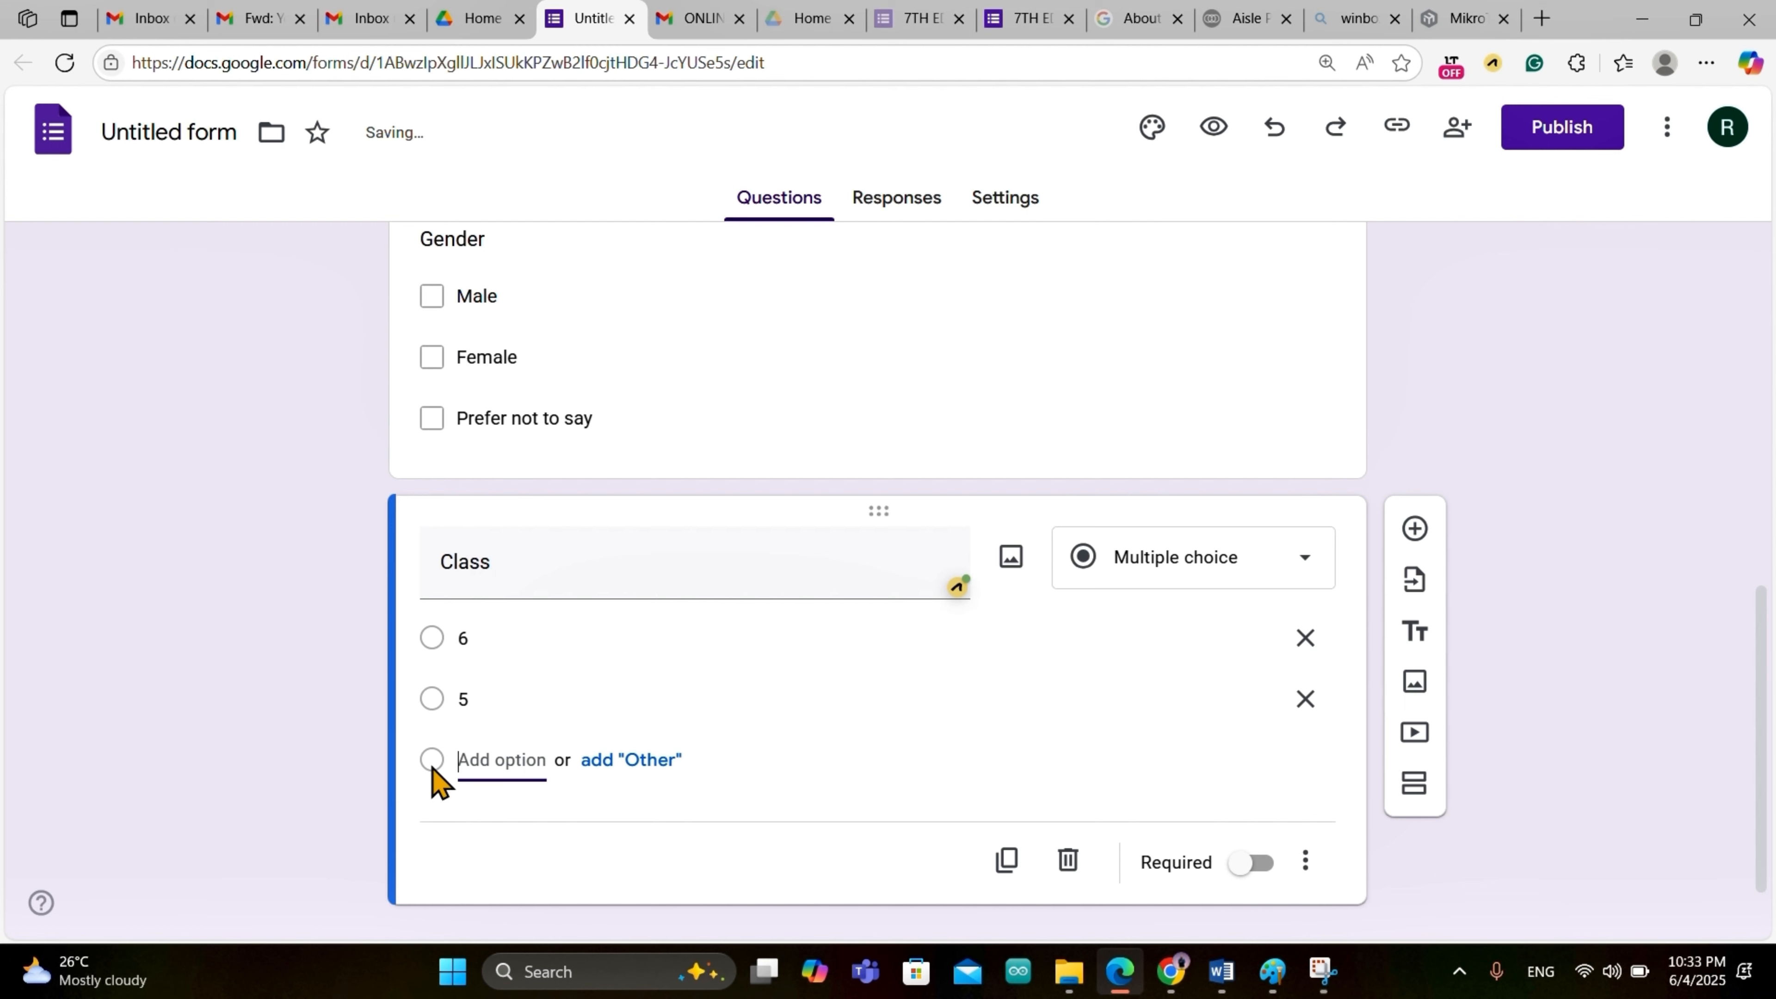
text(4)
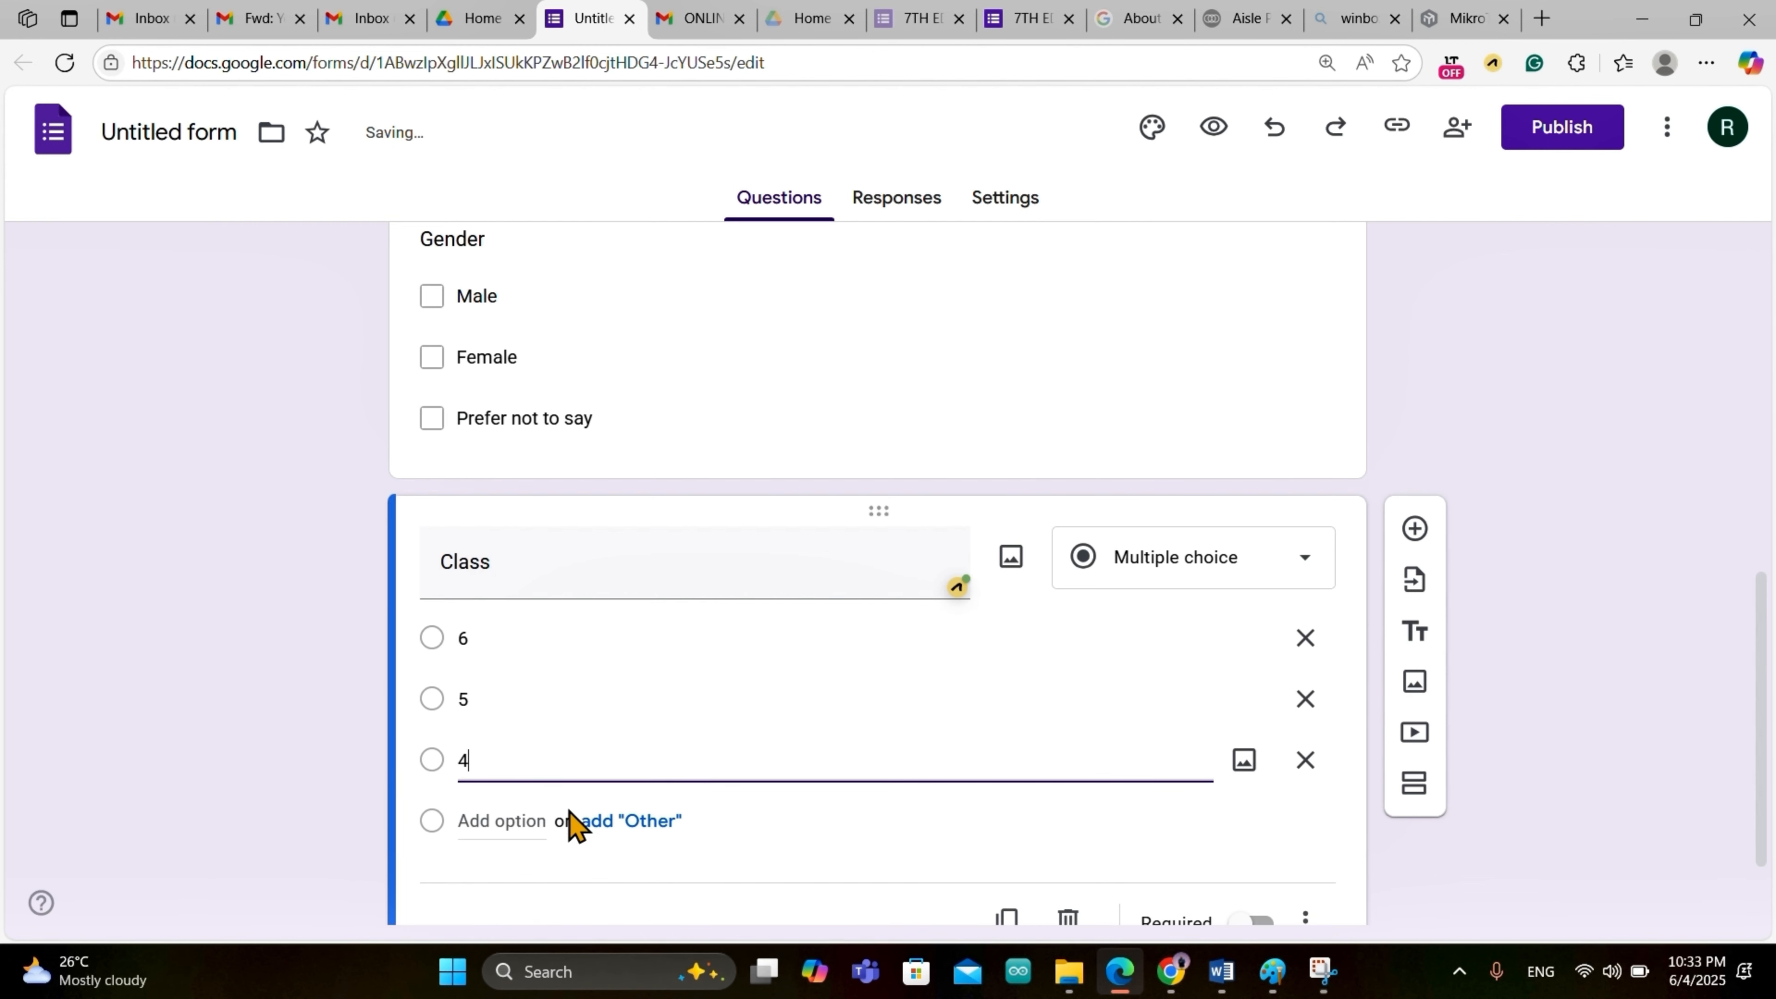
click(517, 823)
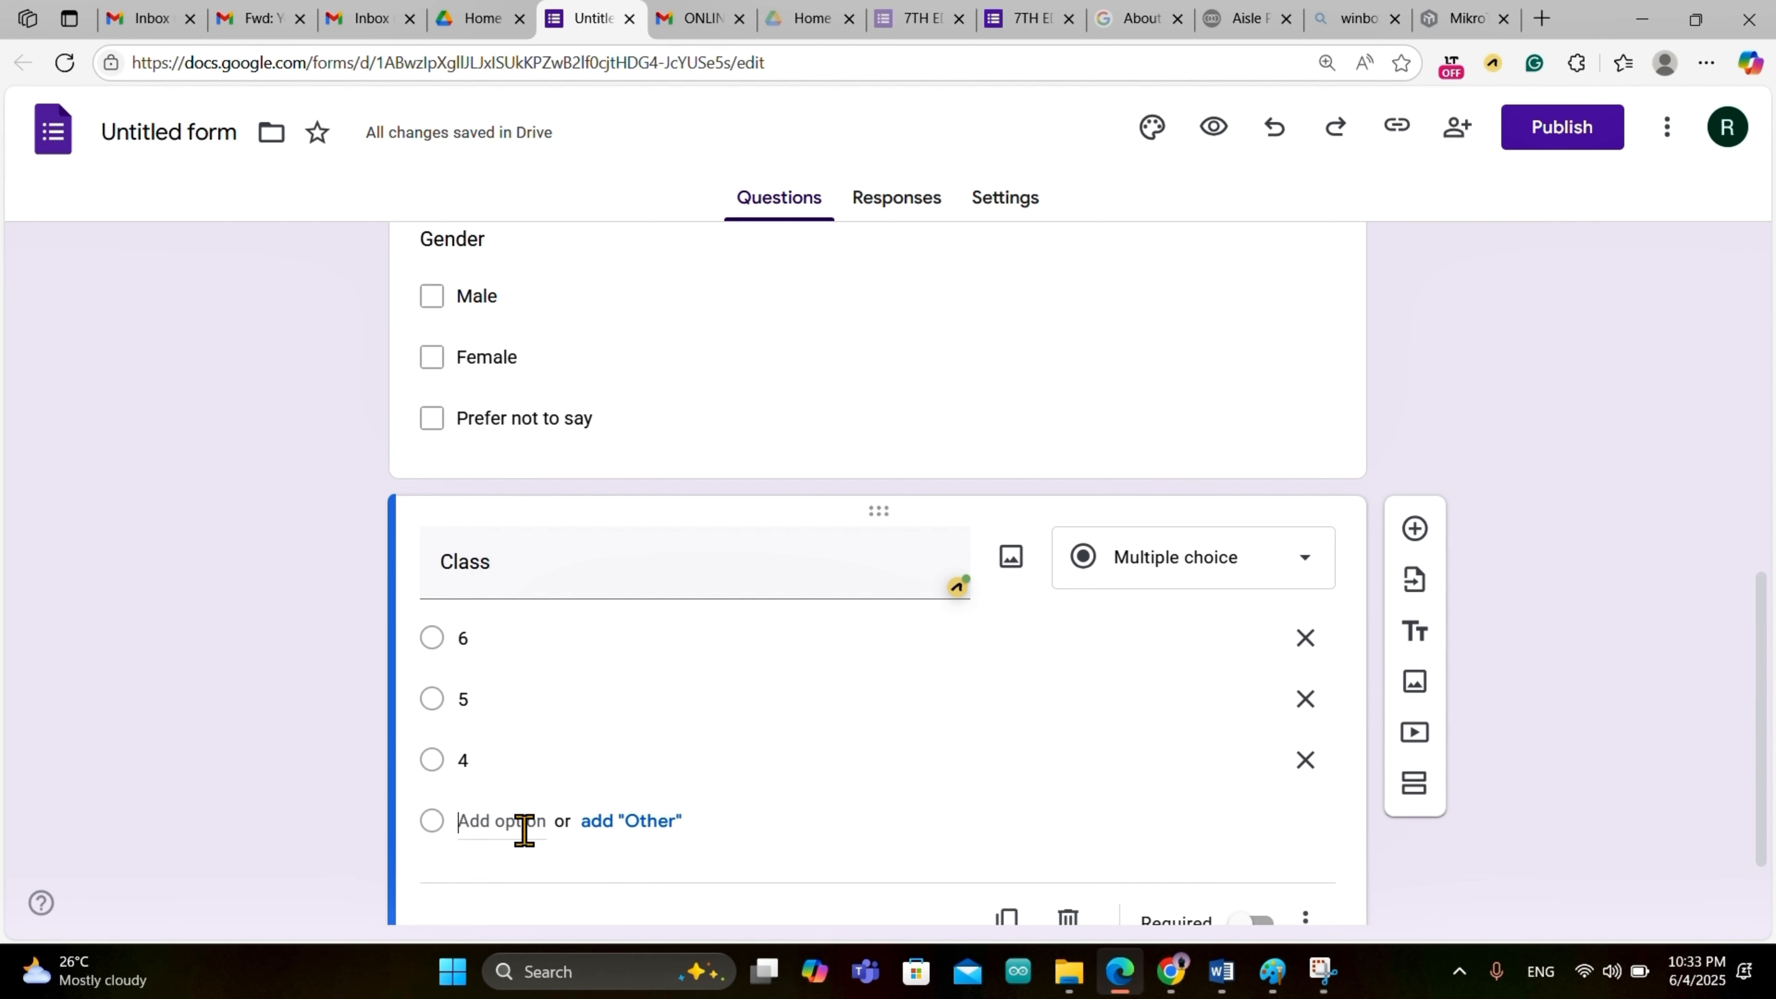
text(3)
click(794, 885)
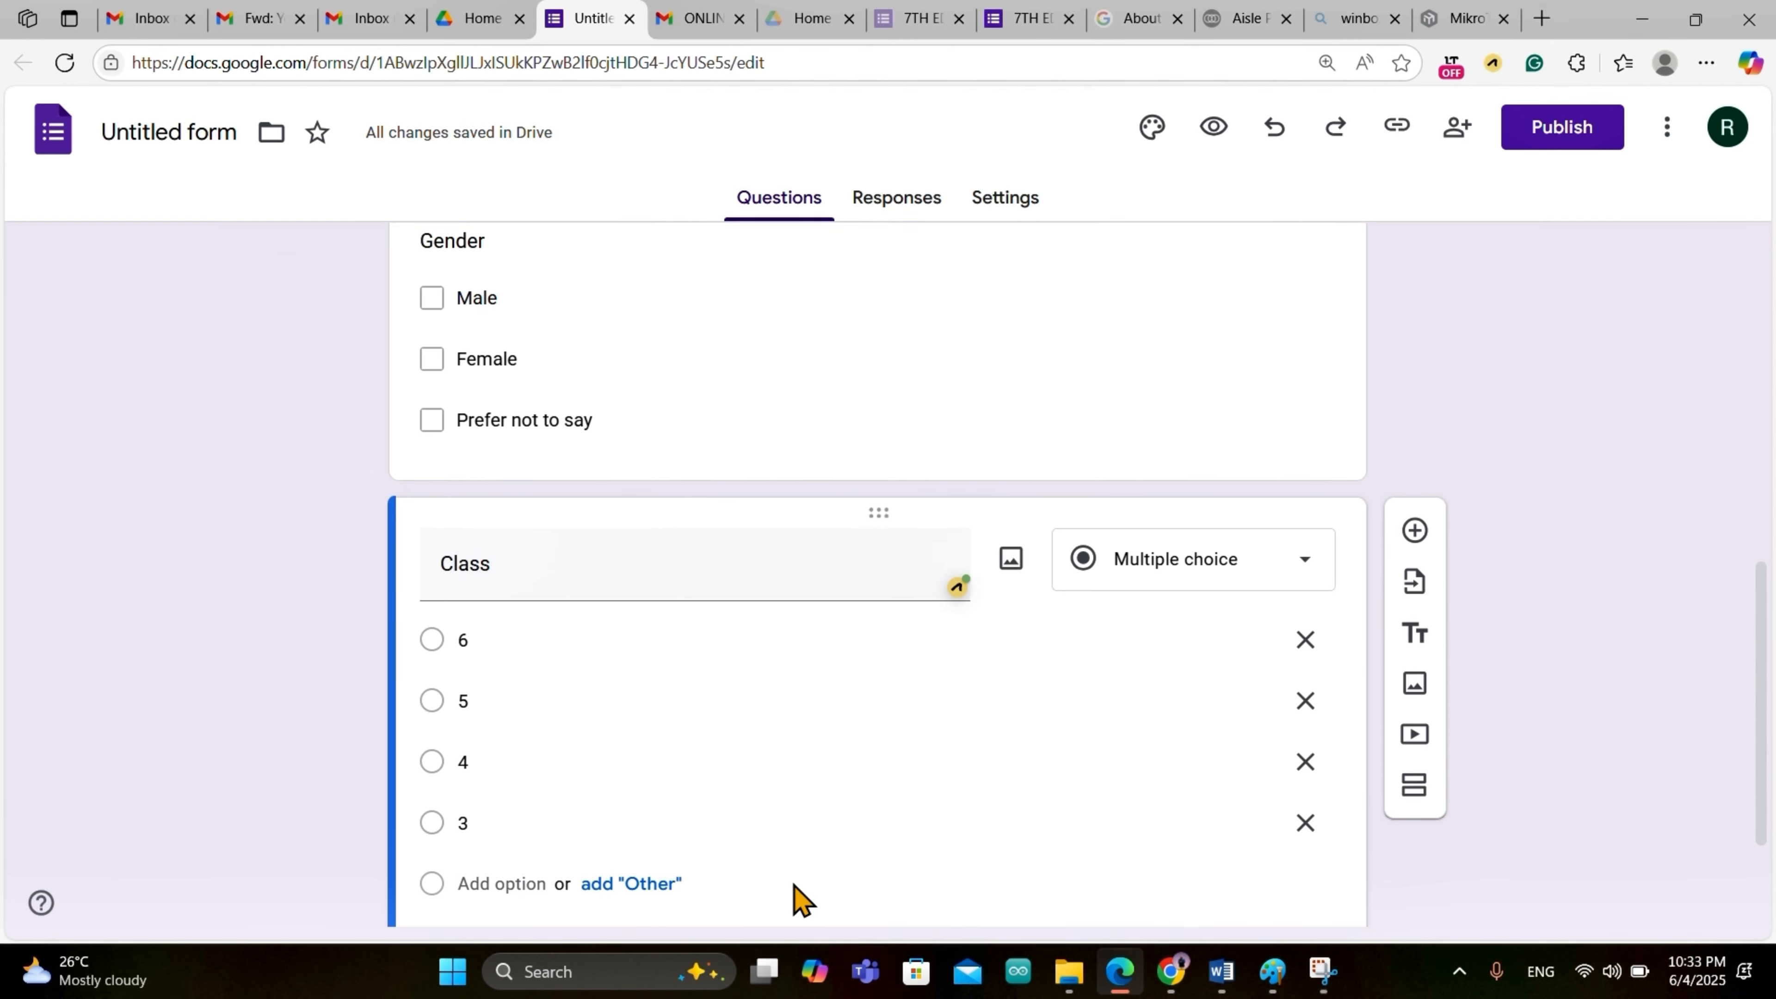
scroll(1172, 392, up, 4)
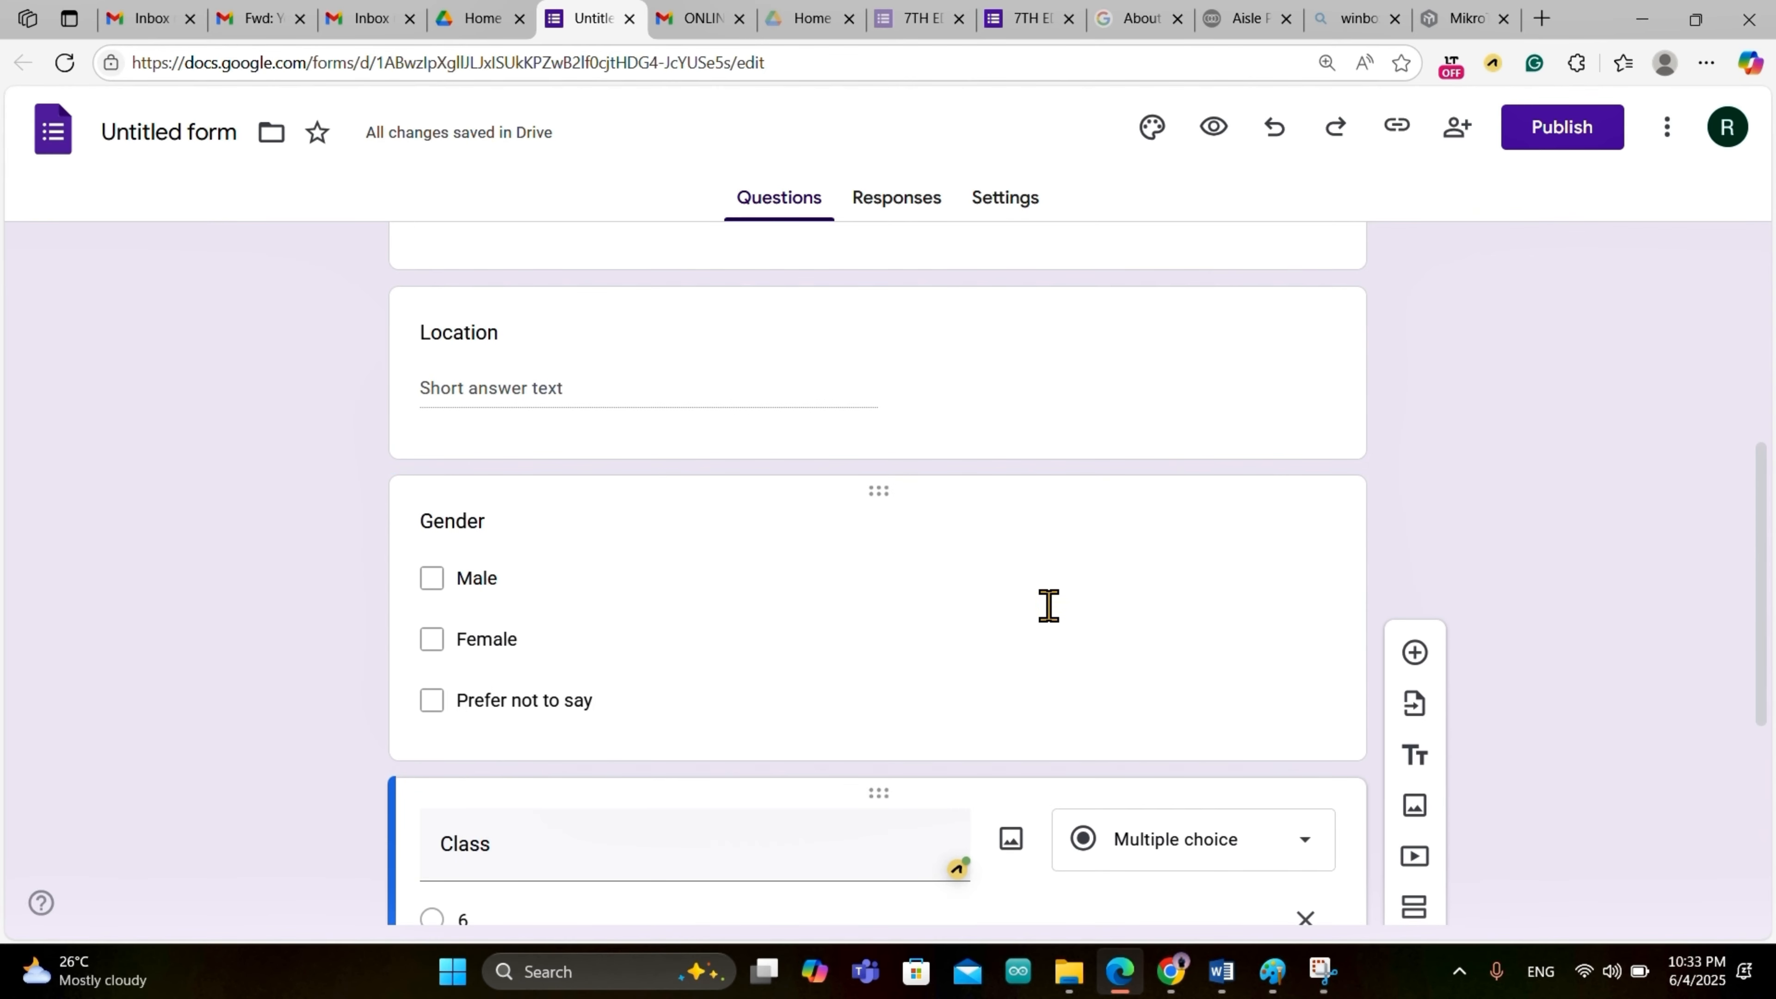
Step: Mark the Full Name and Email Address questions as required
click(1077, 640)
scroll(1121, 756, down, 5)
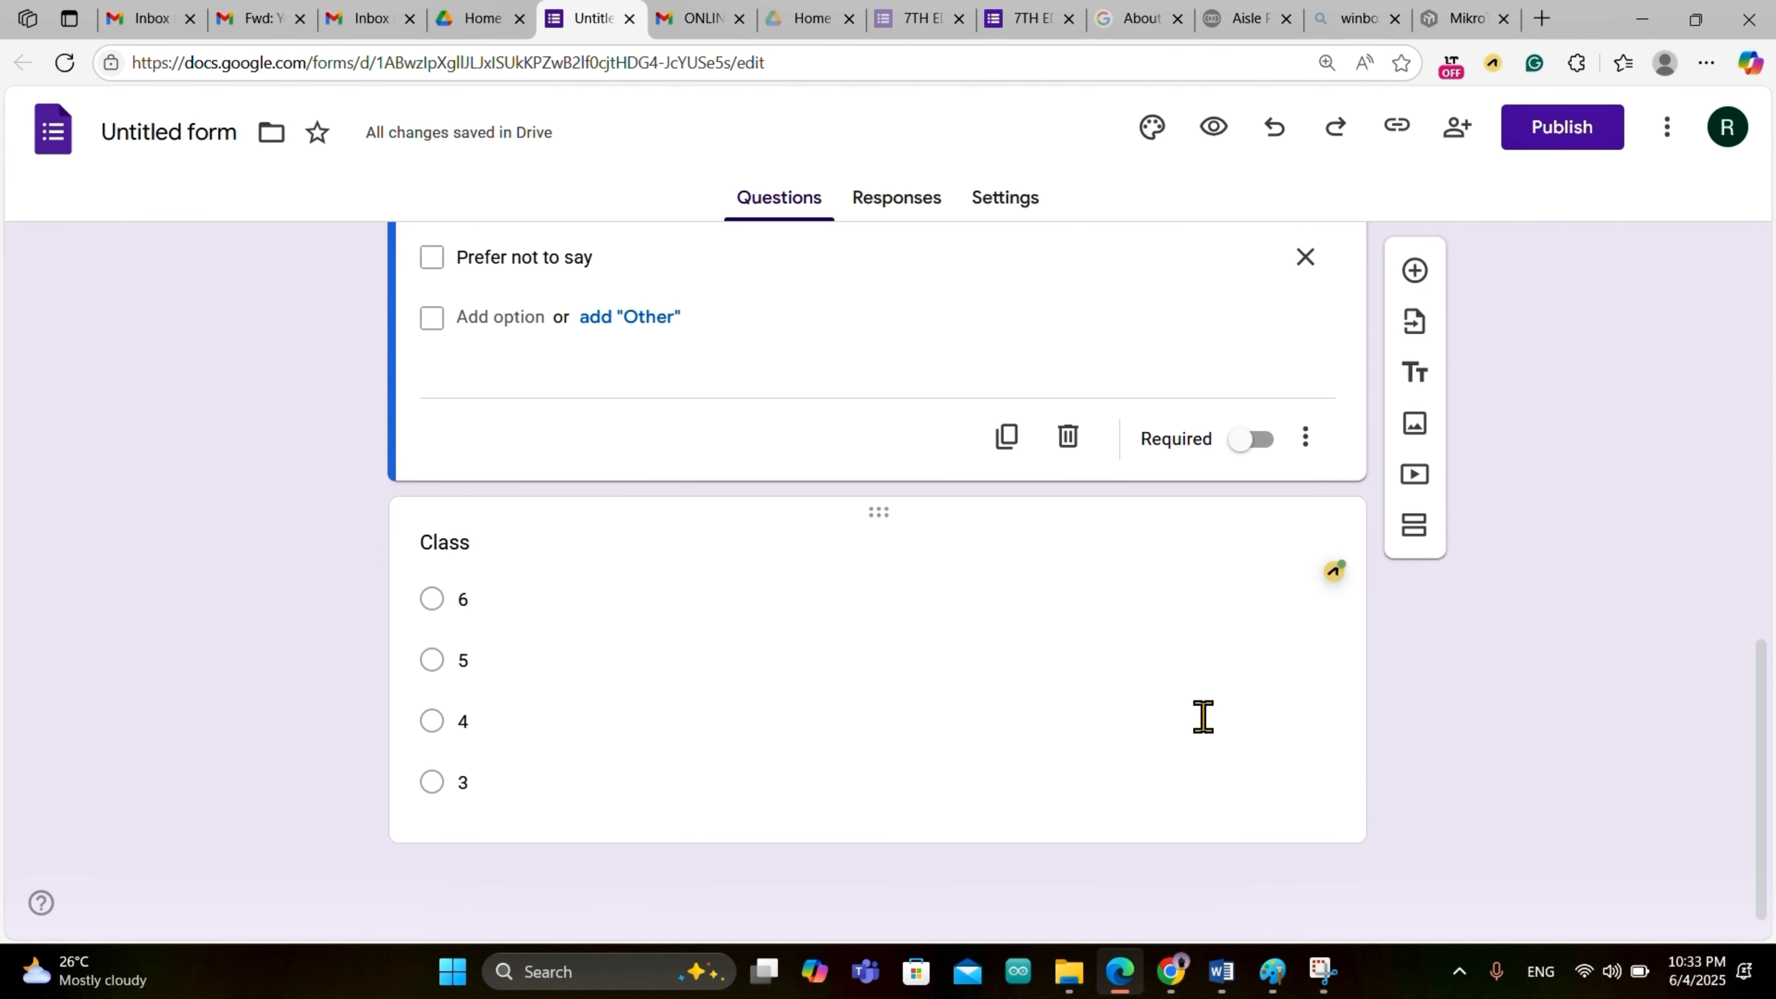
click(1268, 834)
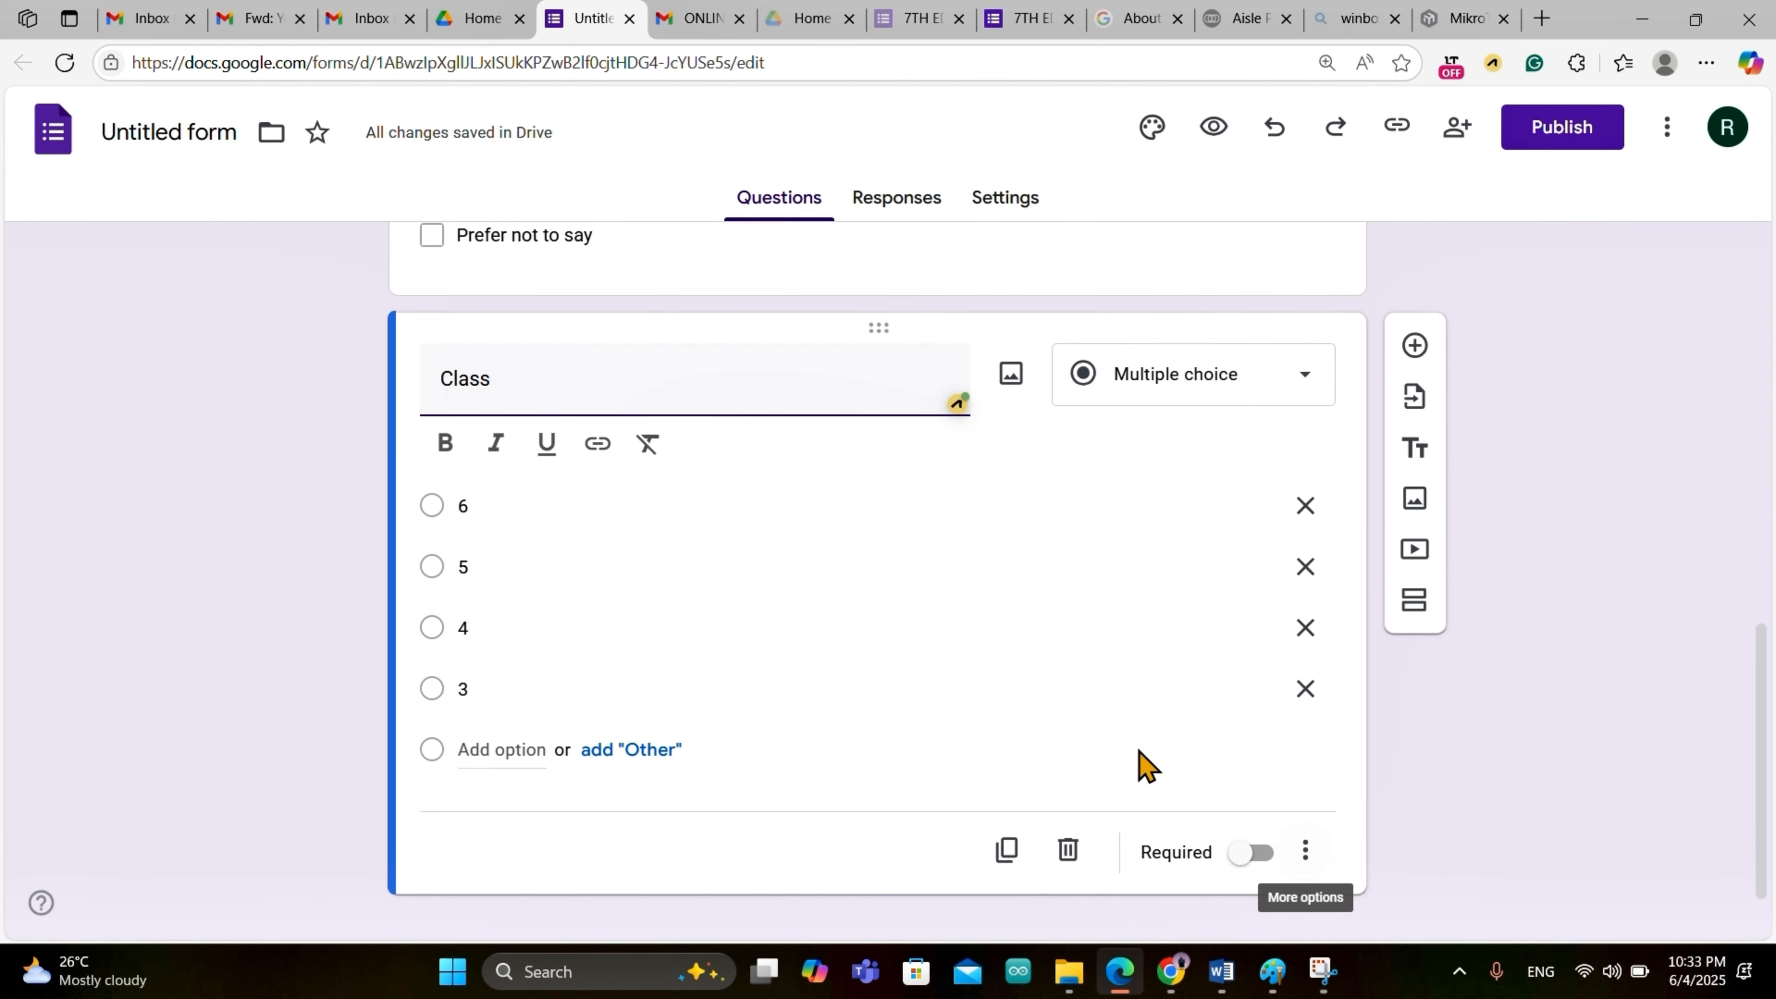
scroll(1138, 761, up, 15)
scroll(1049, 630, down, 1)
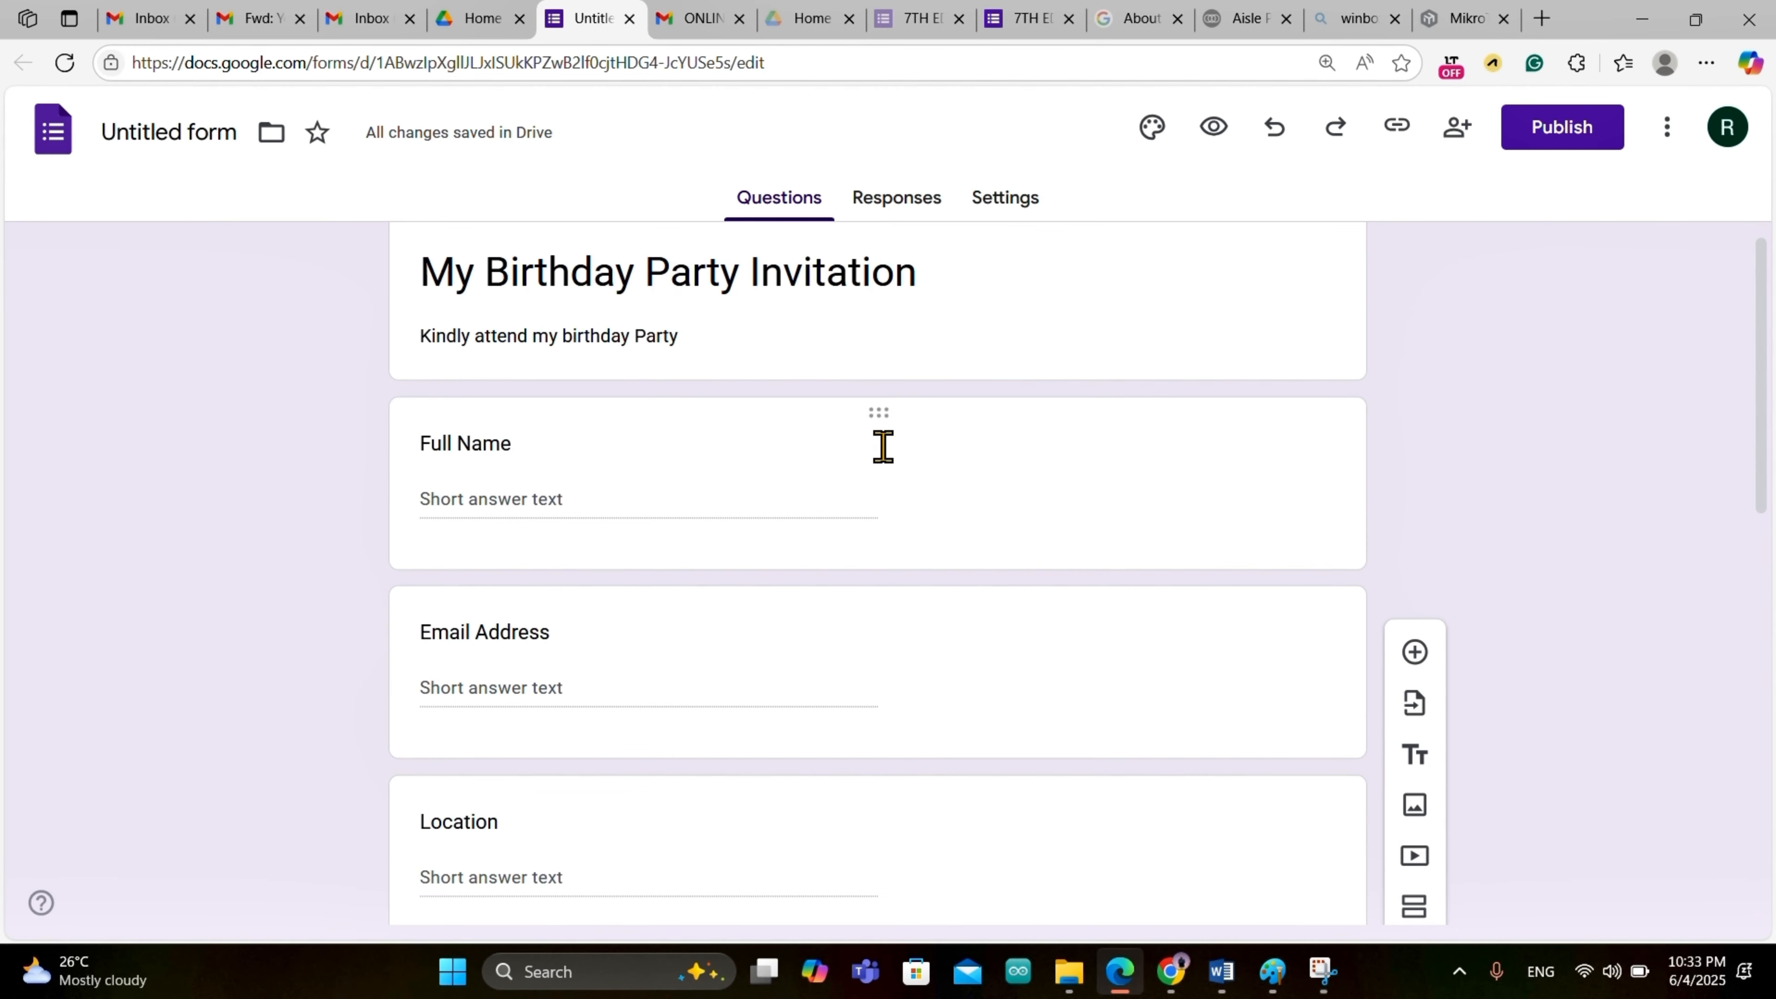
click(954, 490)
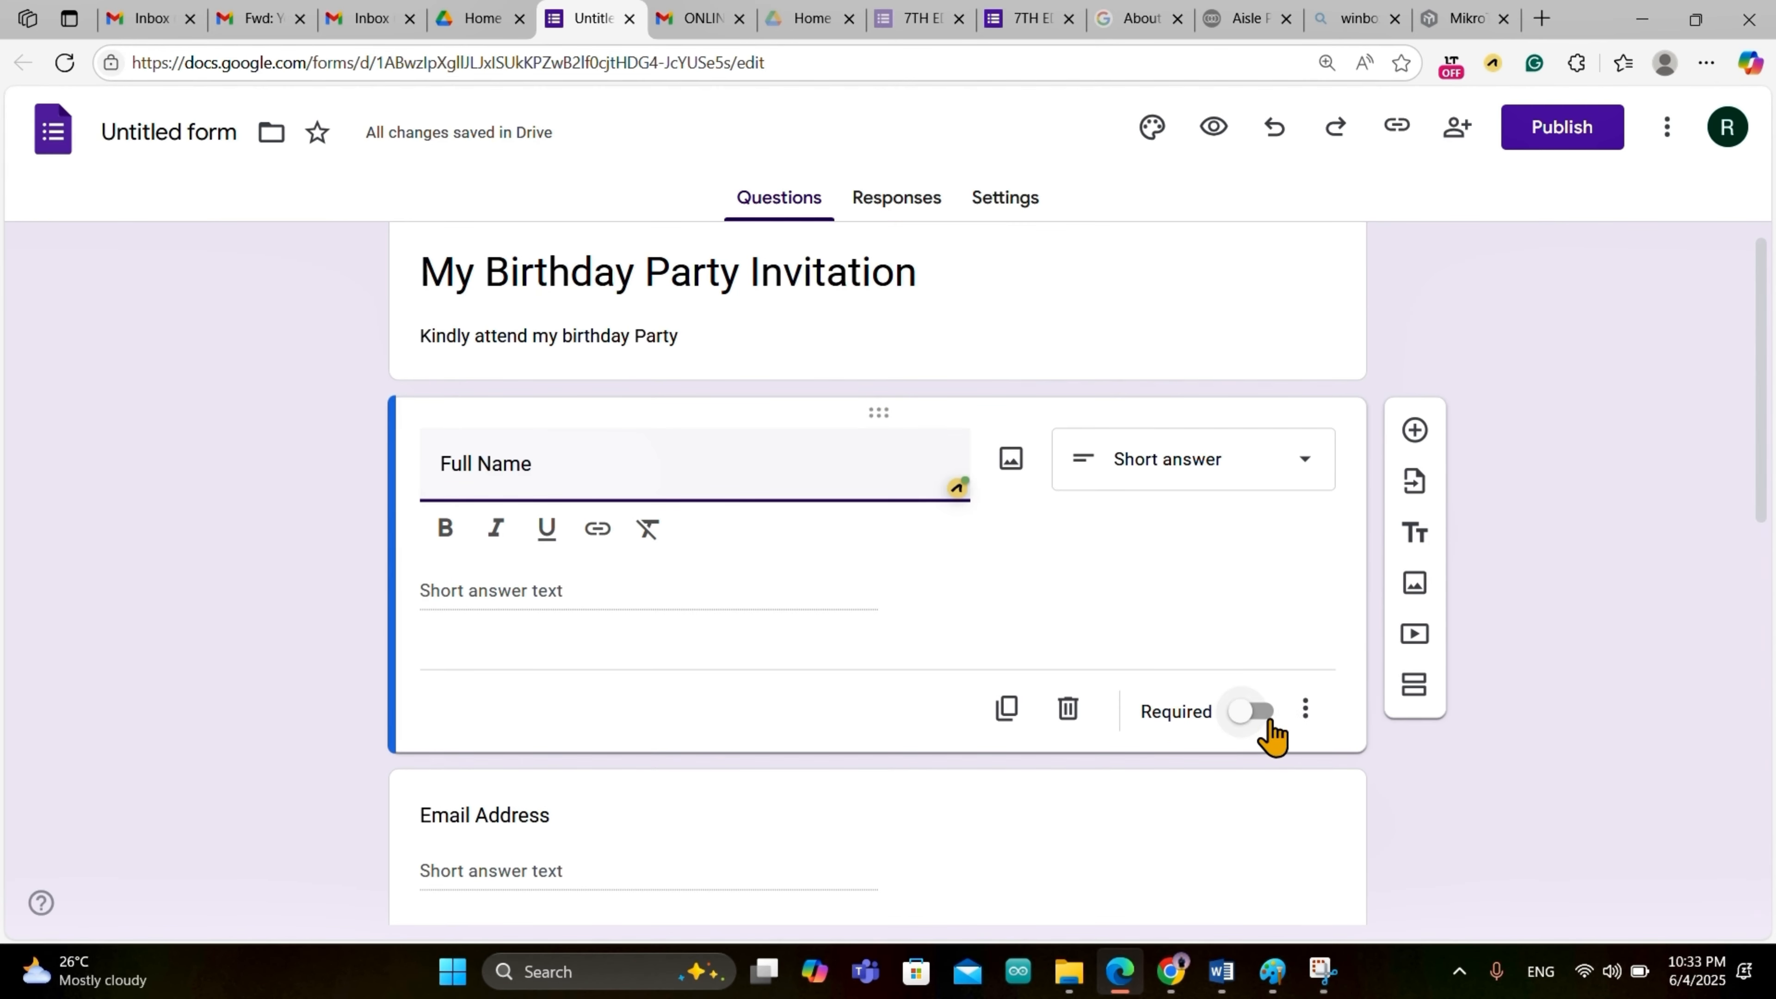
click(1251, 670)
scroll(1253, 674, down, 4)
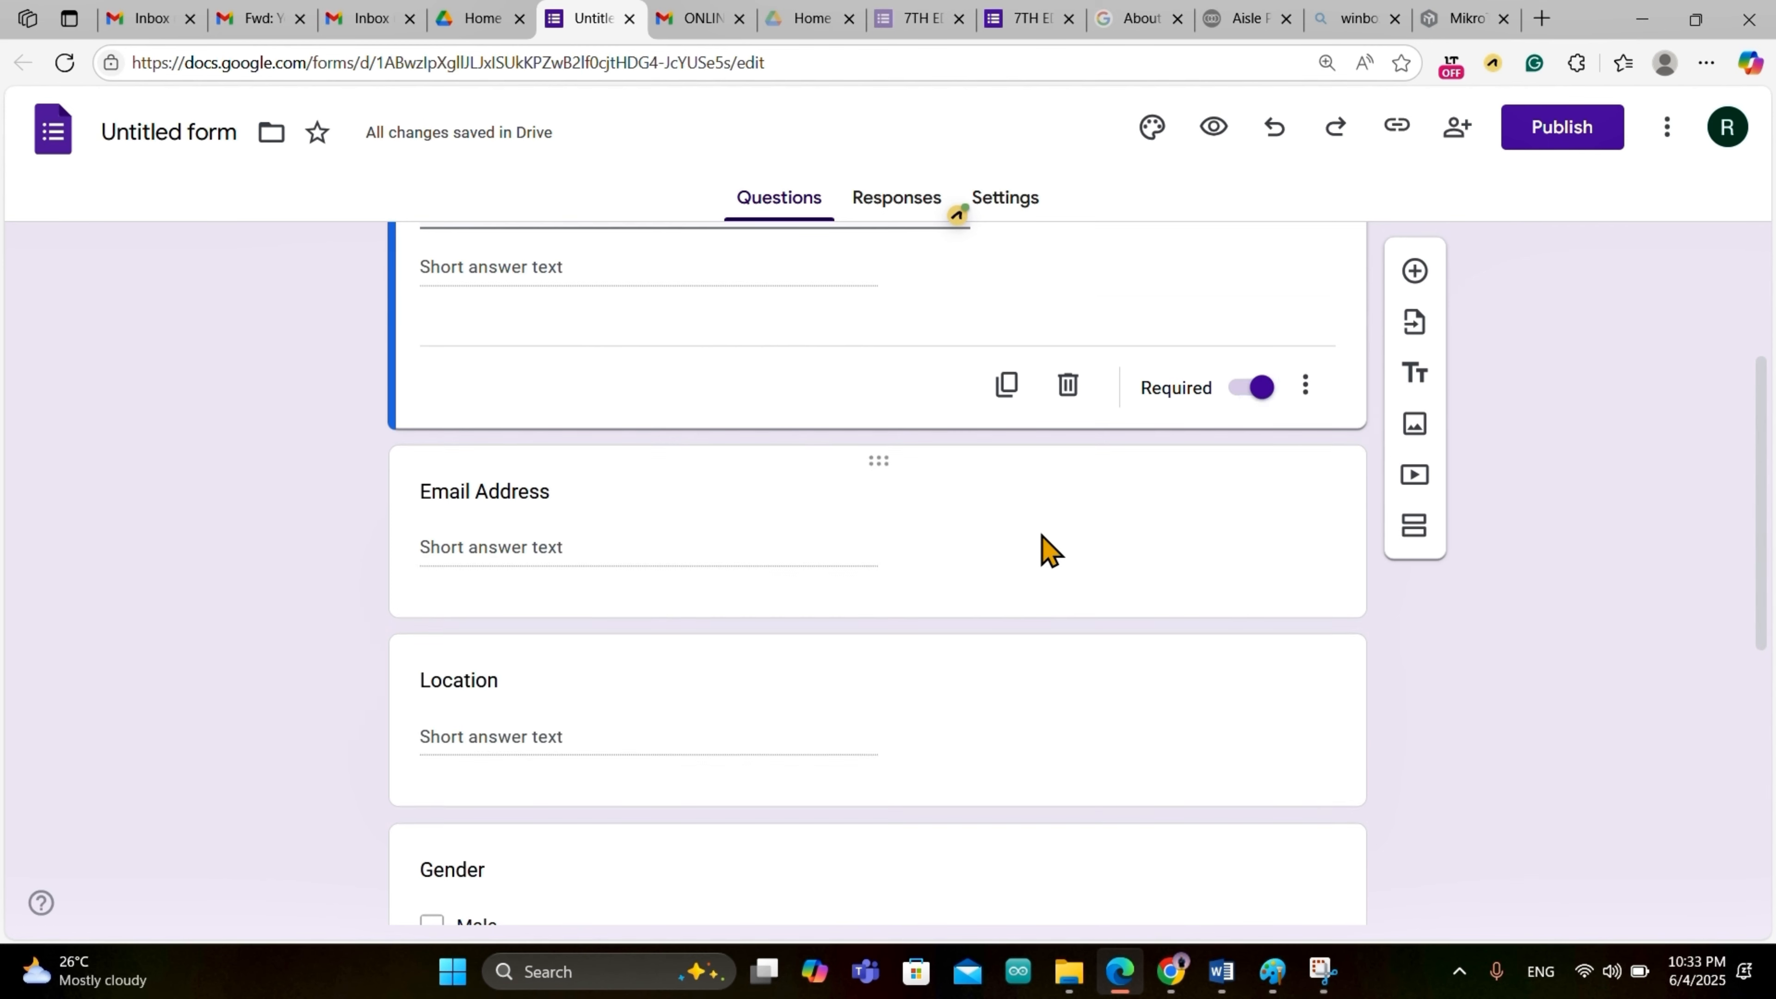
click(1056, 552)
click(1242, 638)
scroll(1242, 638, down, 1)
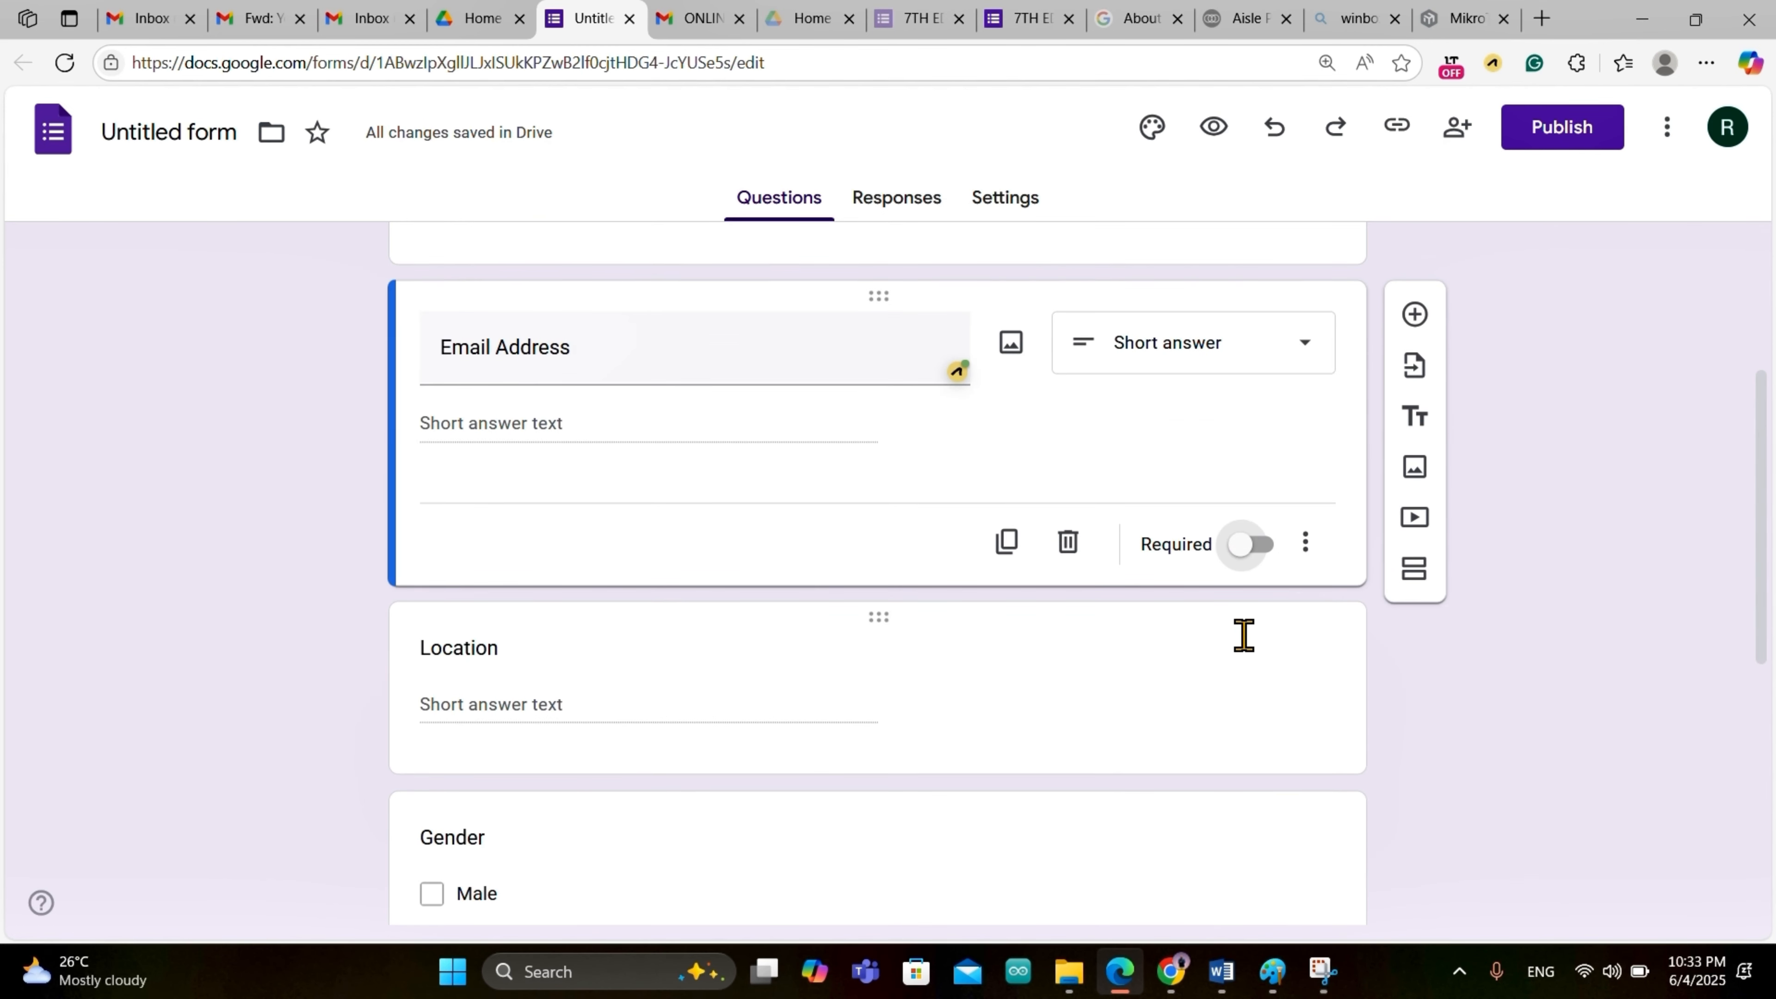
click(1257, 546)
Step: Mark the Location, Gender and Class questions as required
scroll(1249, 551, down, 3)
click(1209, 532)
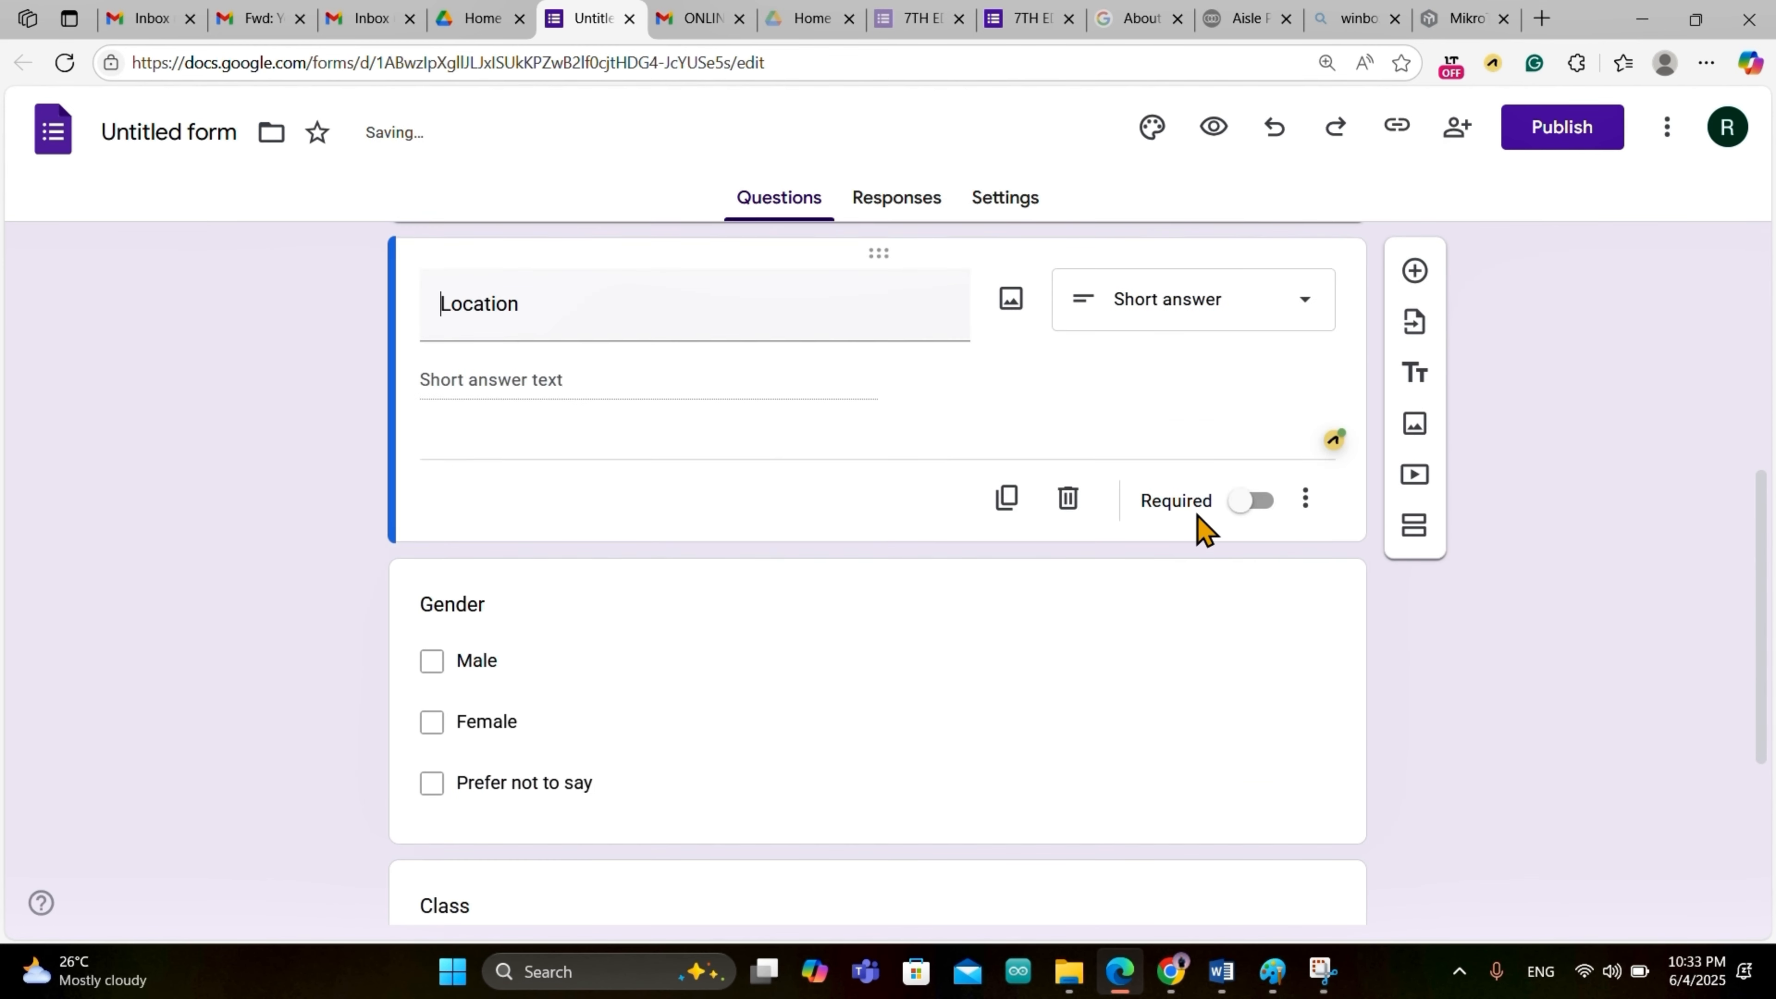
click(1242, 563)
click(1243, 505)
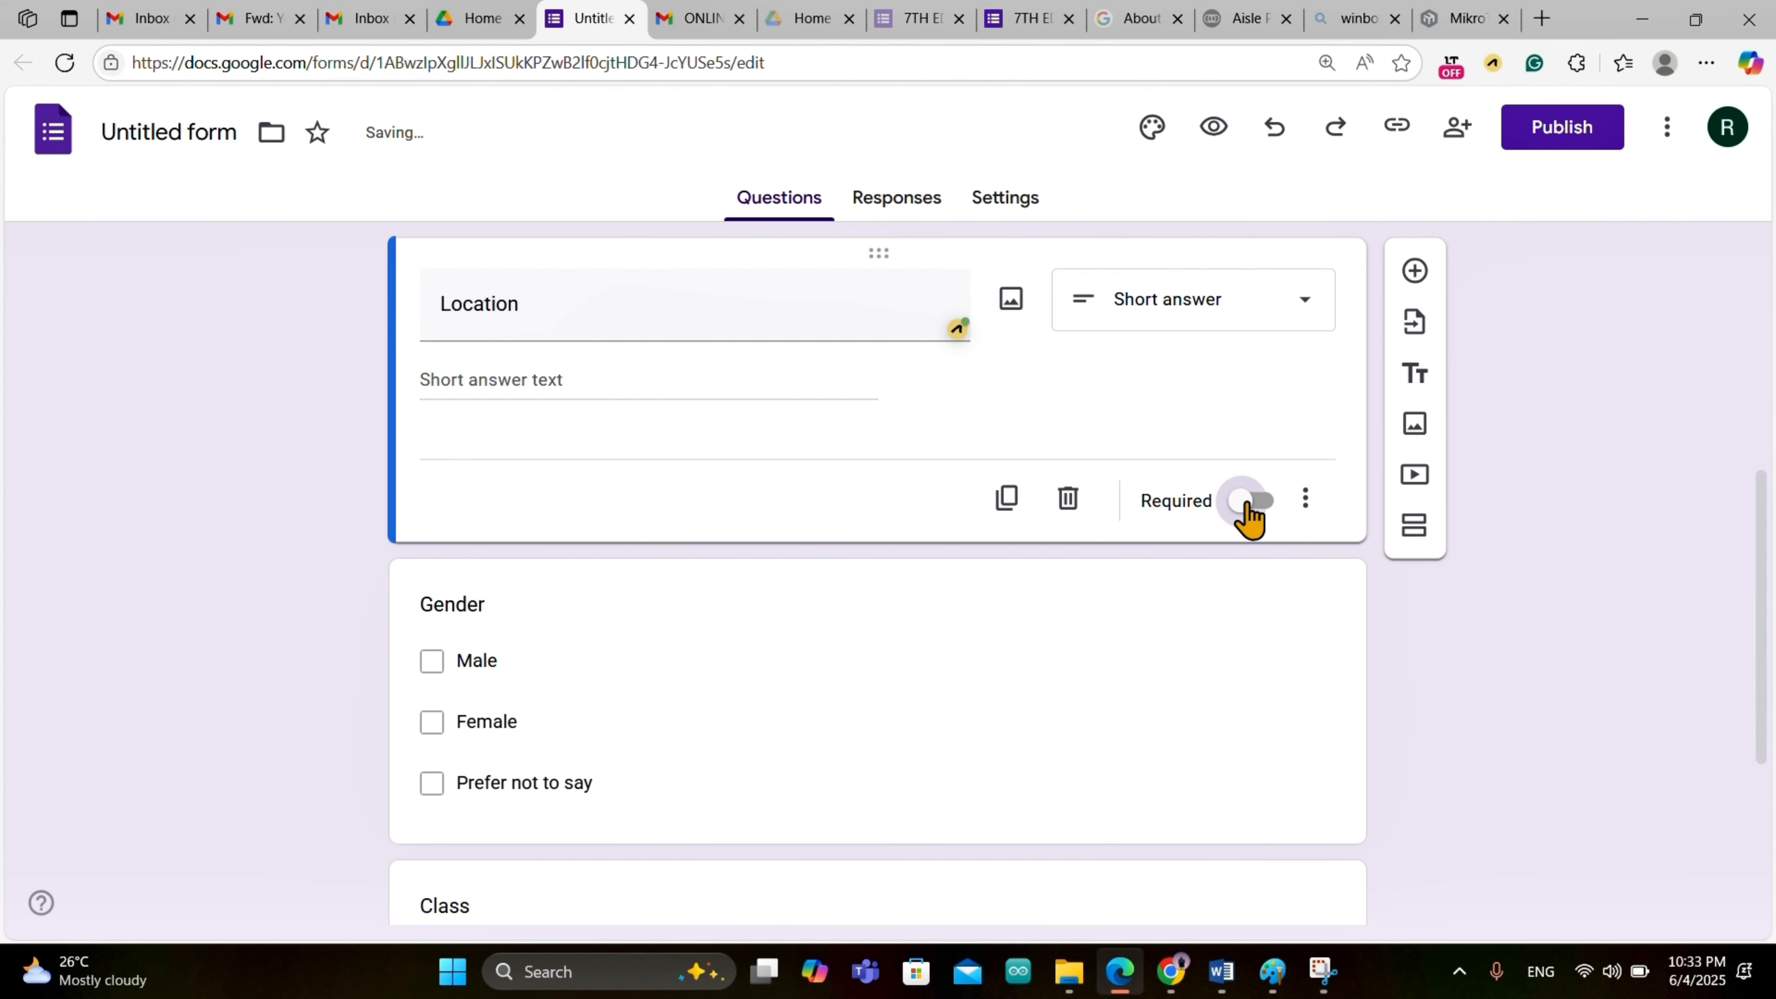
scroll(1248, 501, down, 3)
click(1247, 501)
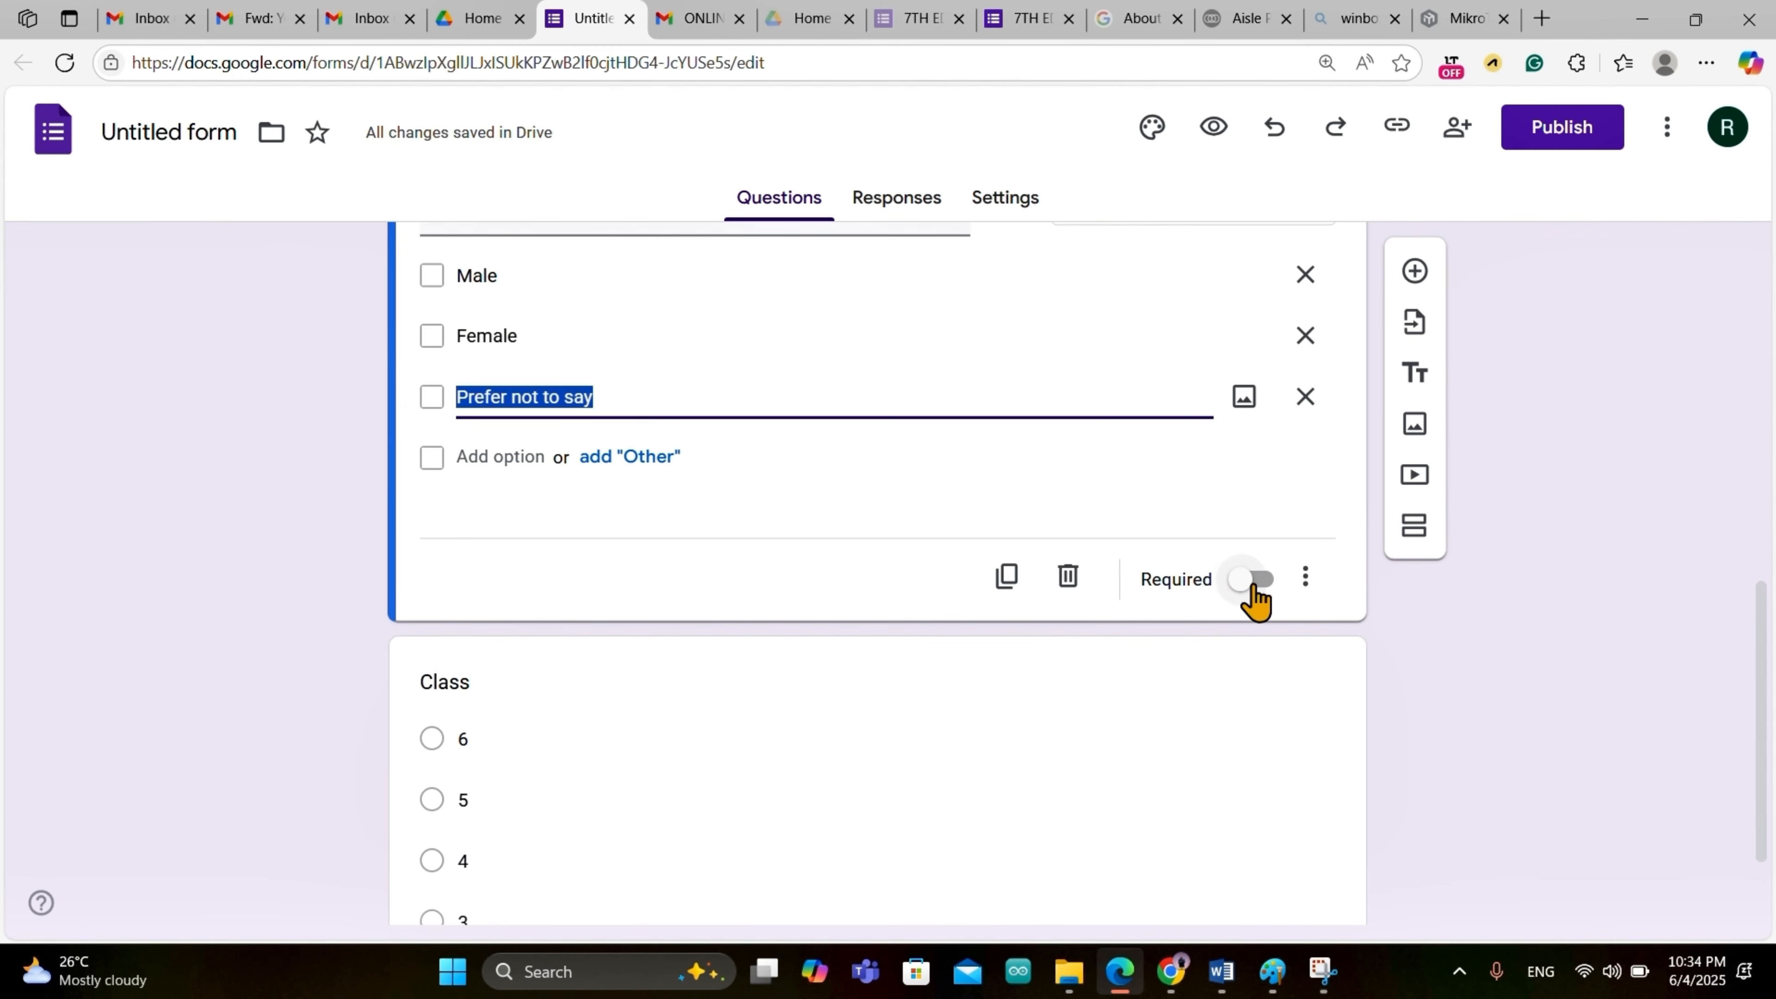
click(1251, 580)
scroll(1256, 595, down, 2)
click(1268, 599)
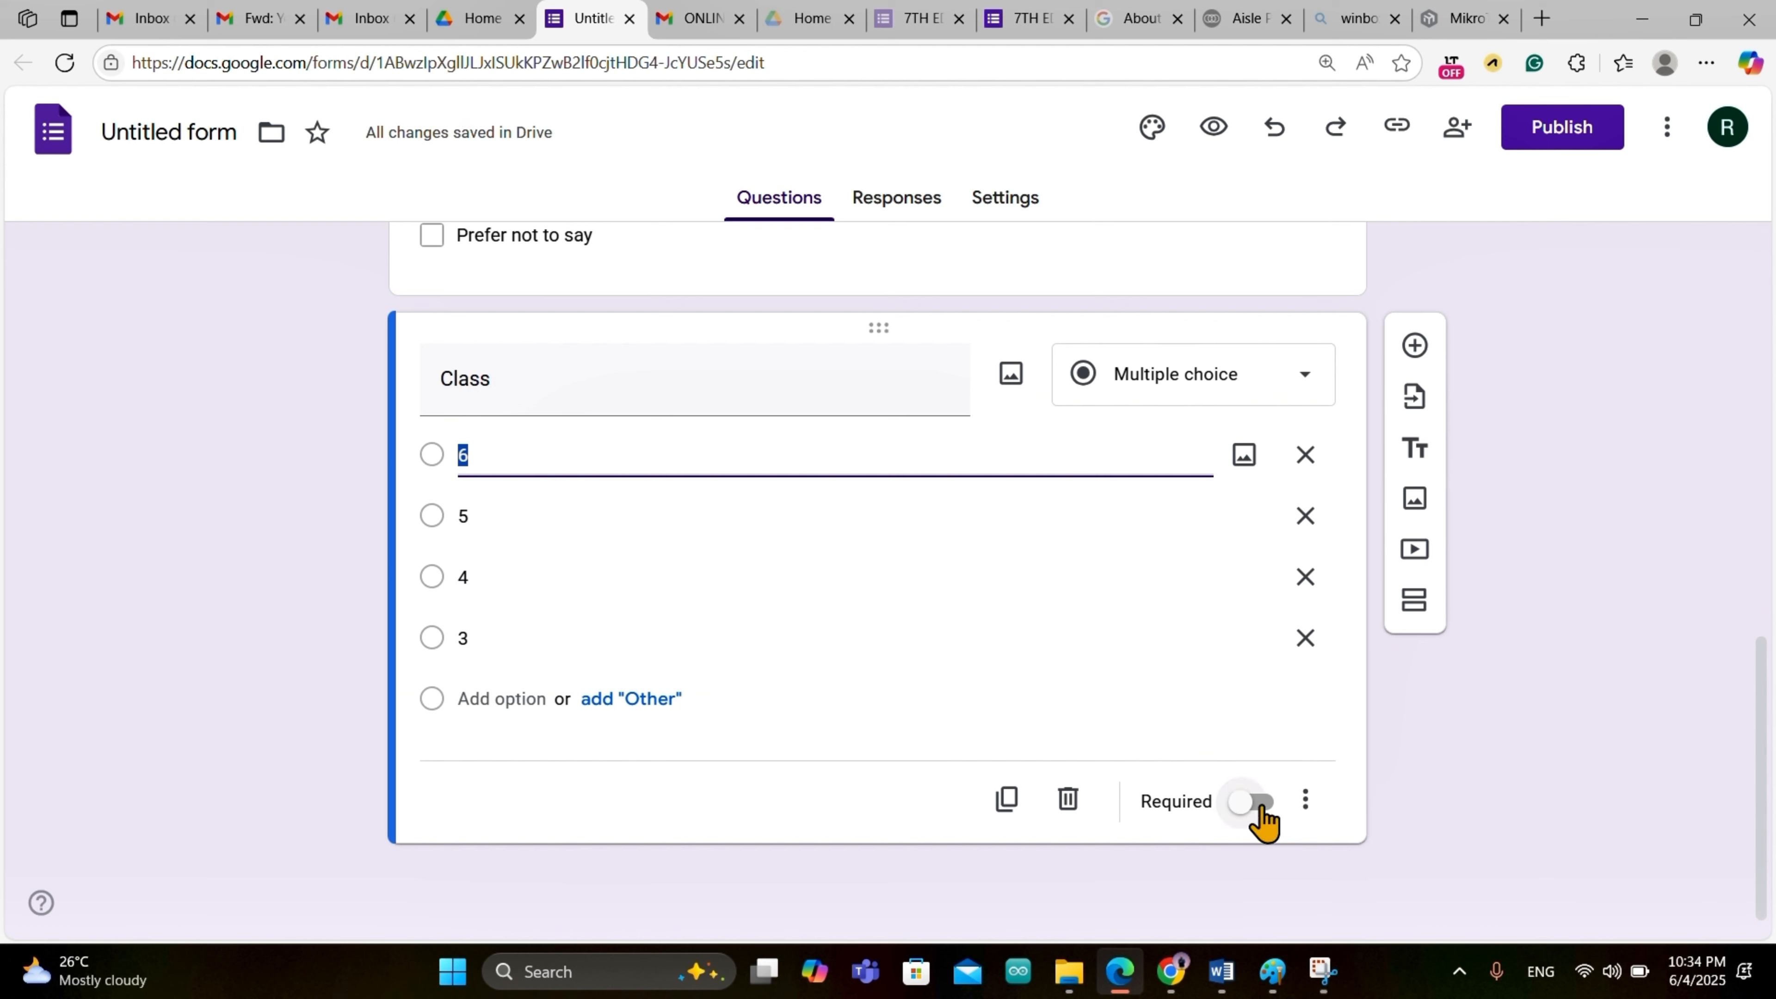
click(1257, 801)
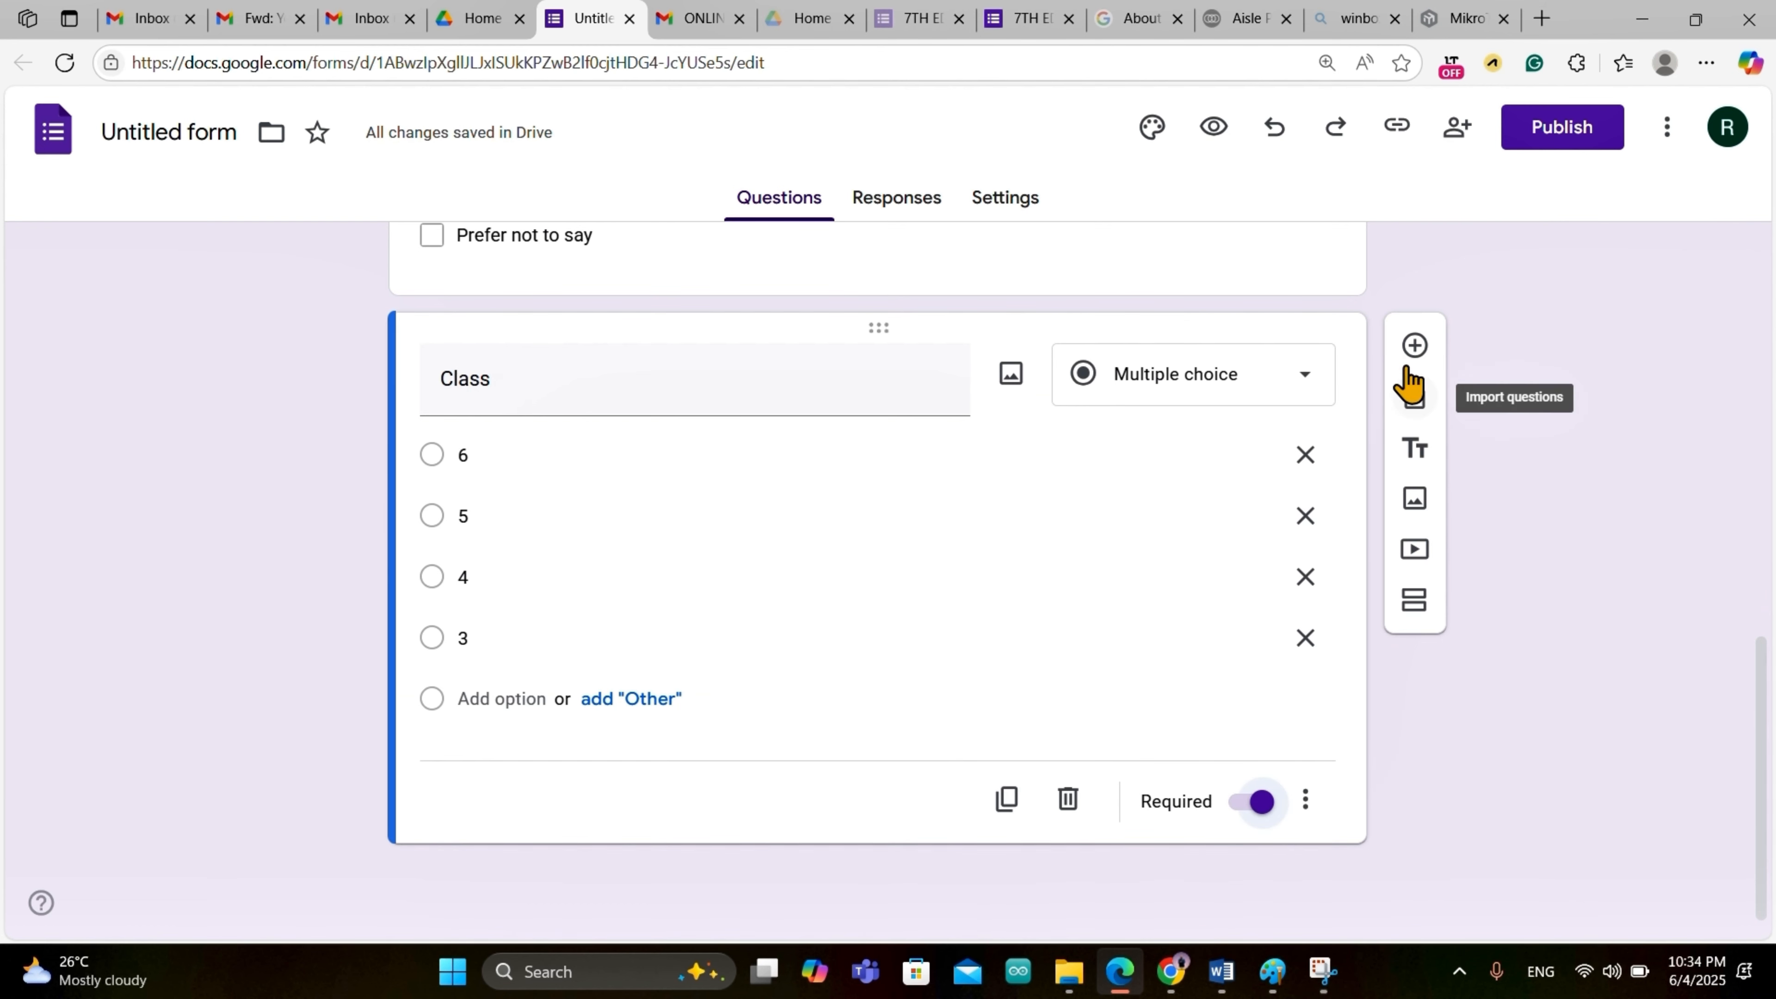
Step: Add a short-answer 'Comment' question after Class and close the Grammarly popup
click(1416, 345)
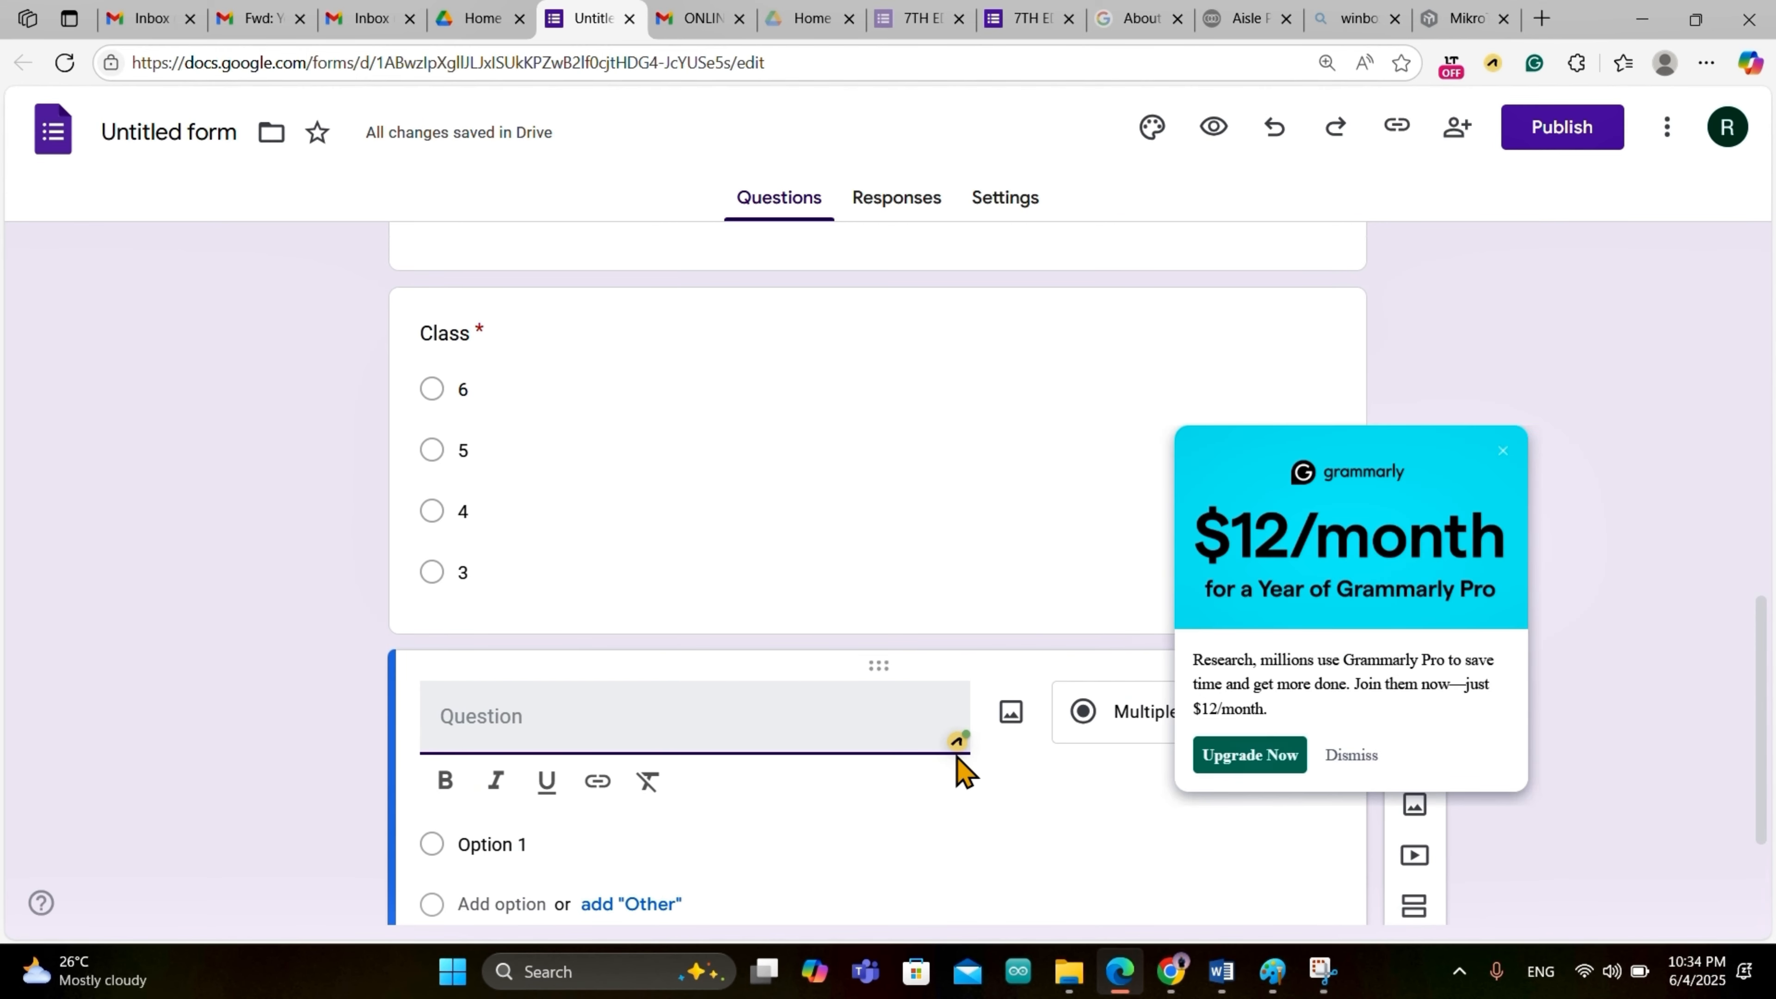
text(Cu)
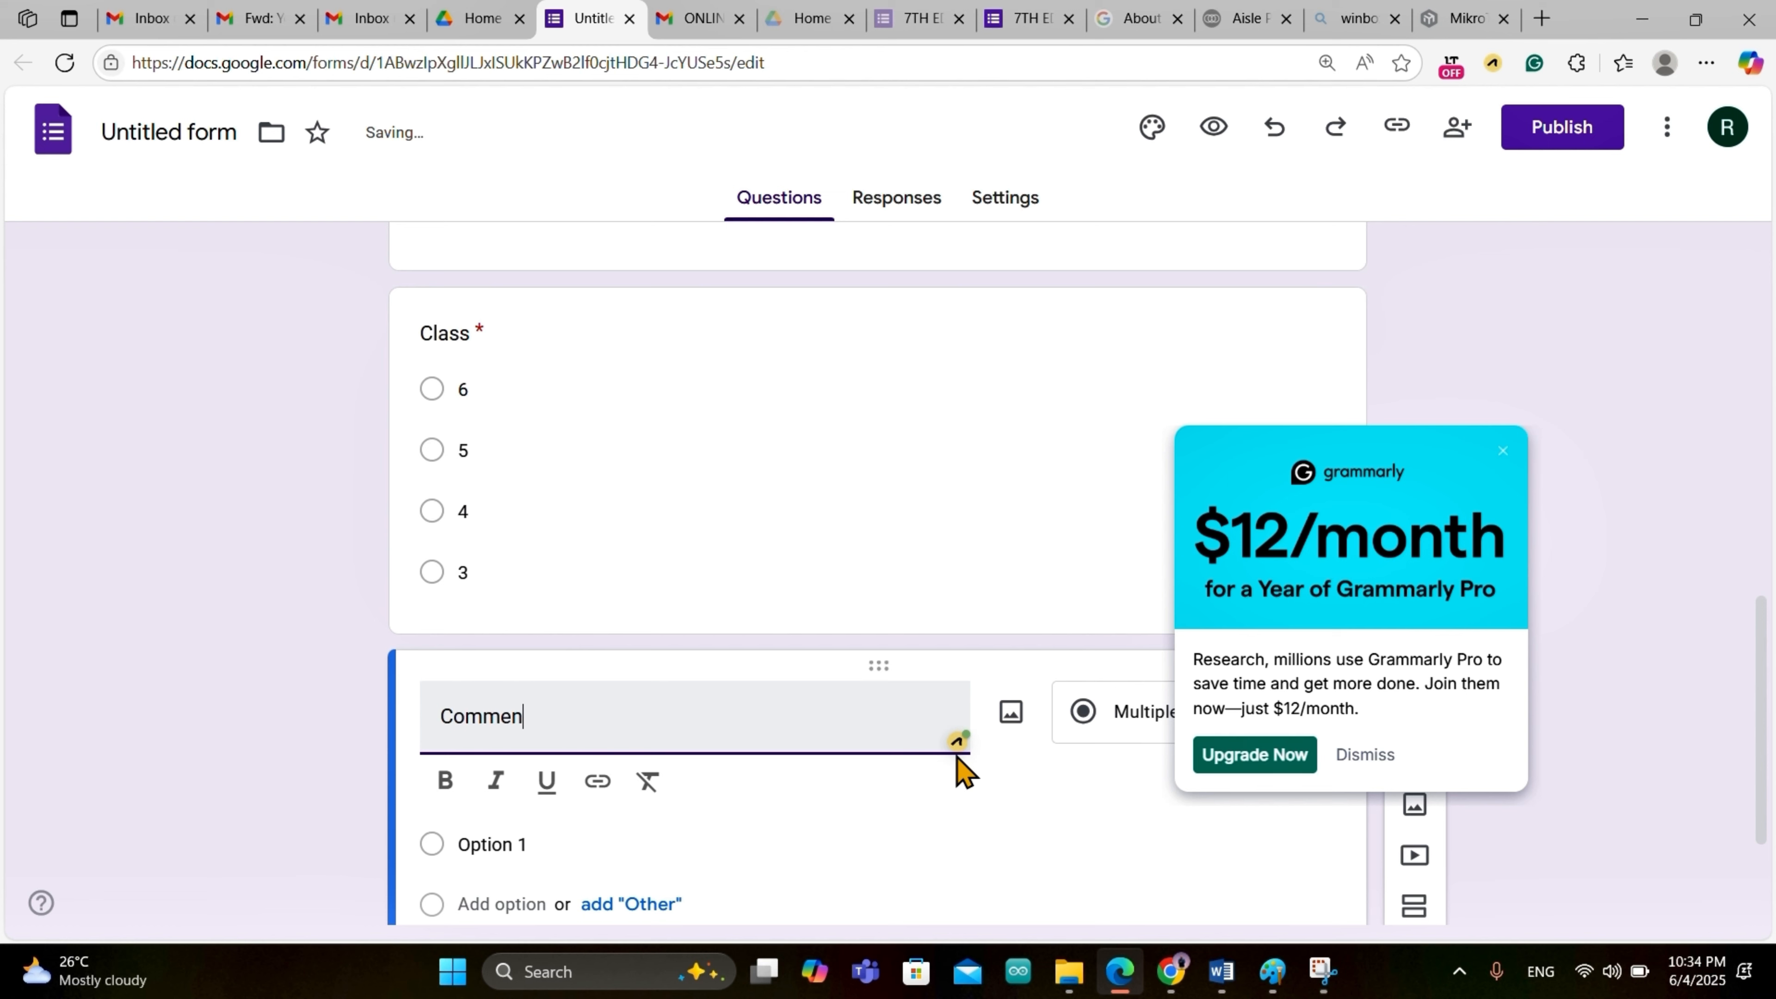
drag(1035, 775, 1121, 714)
click(1121, 715)
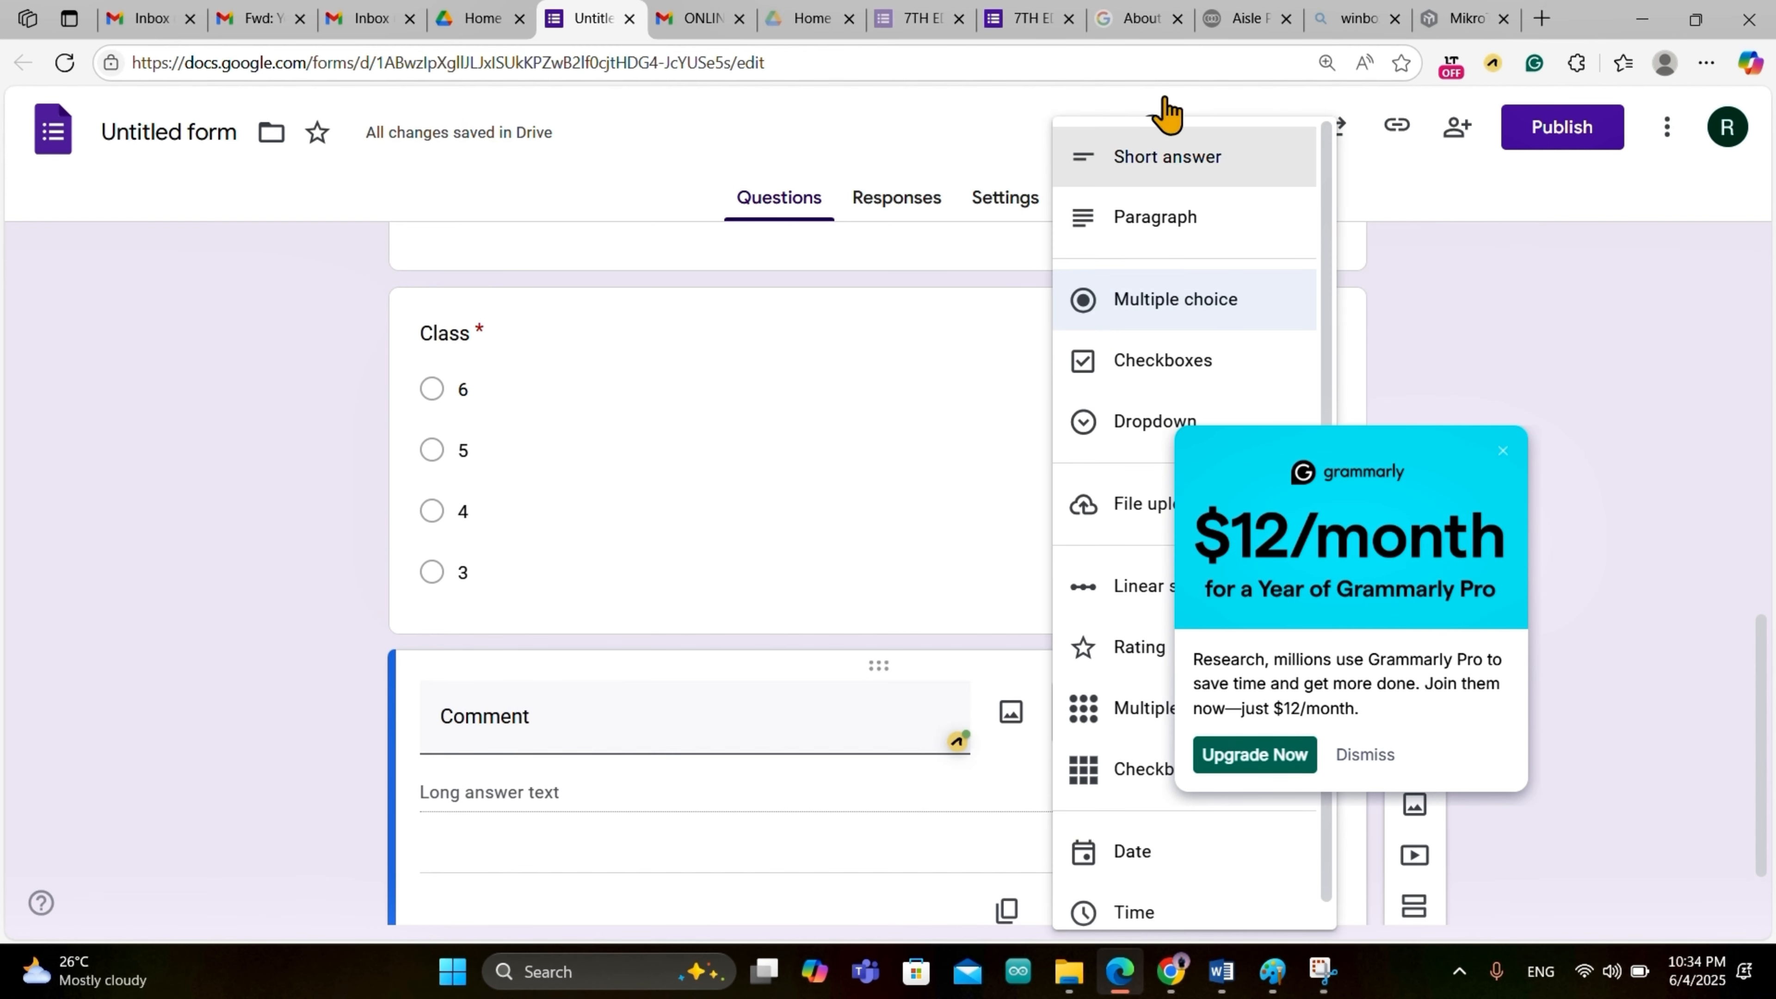
click(1171, 181)
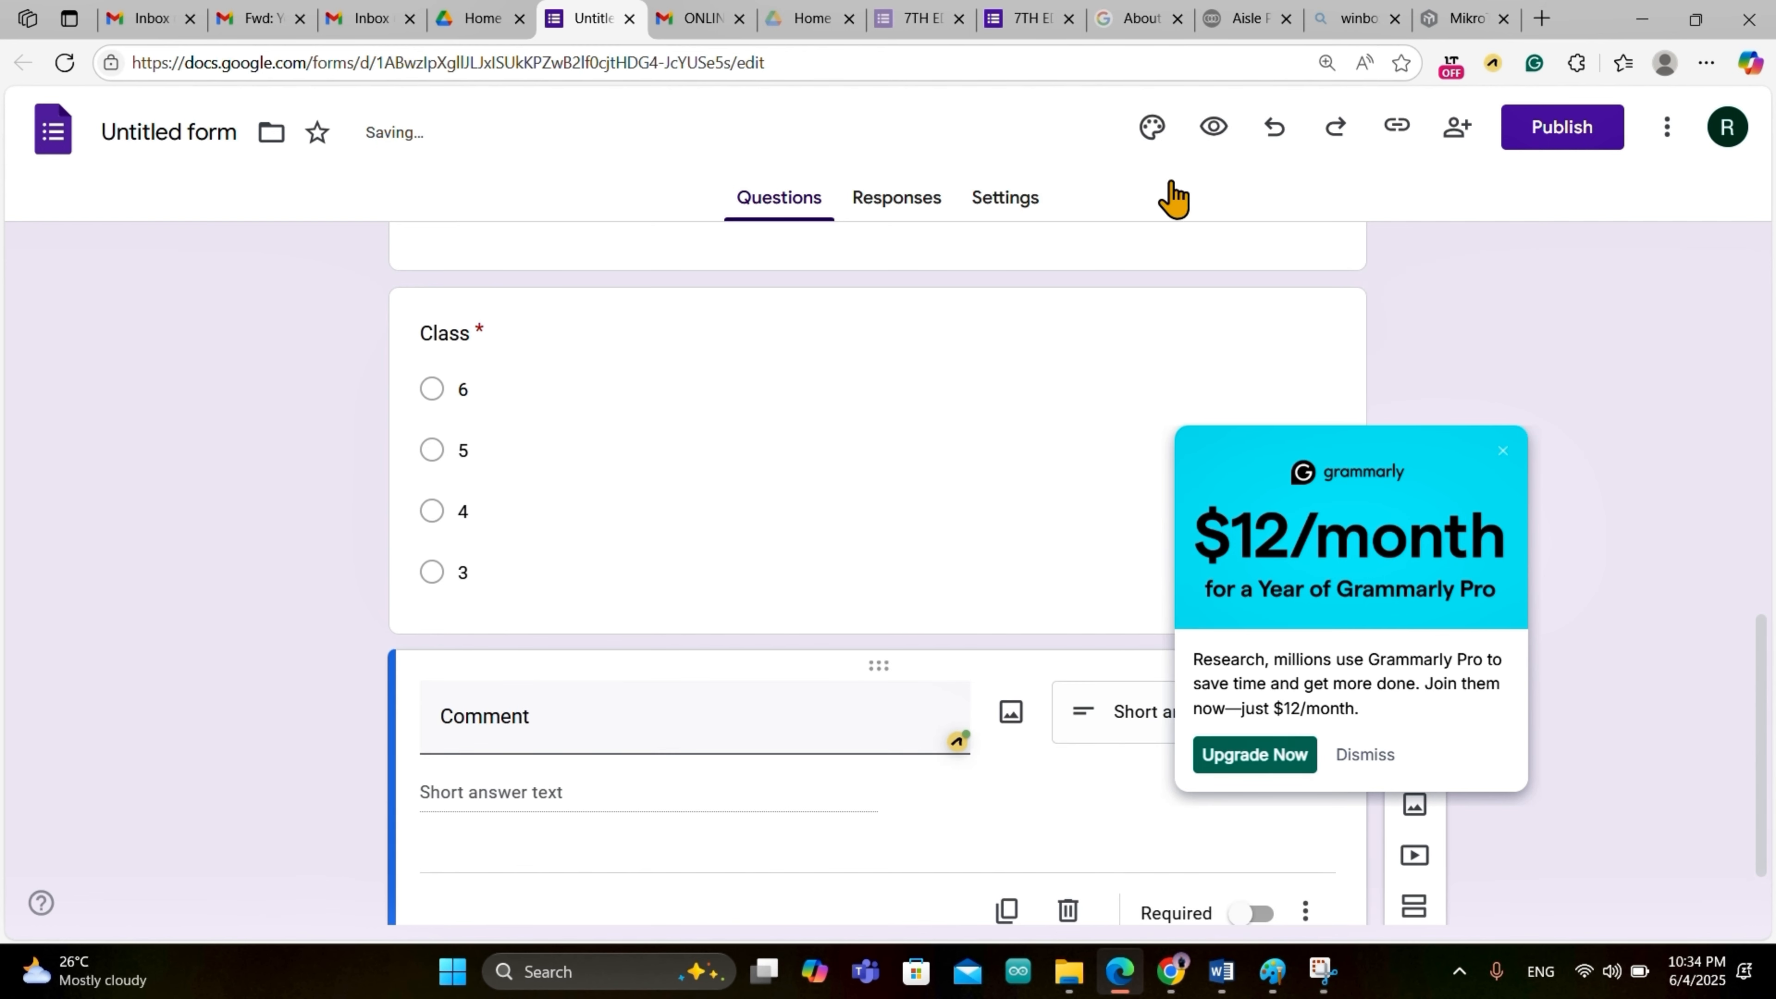
click(1367, 756)
scroll(1175, 762, down, 2)
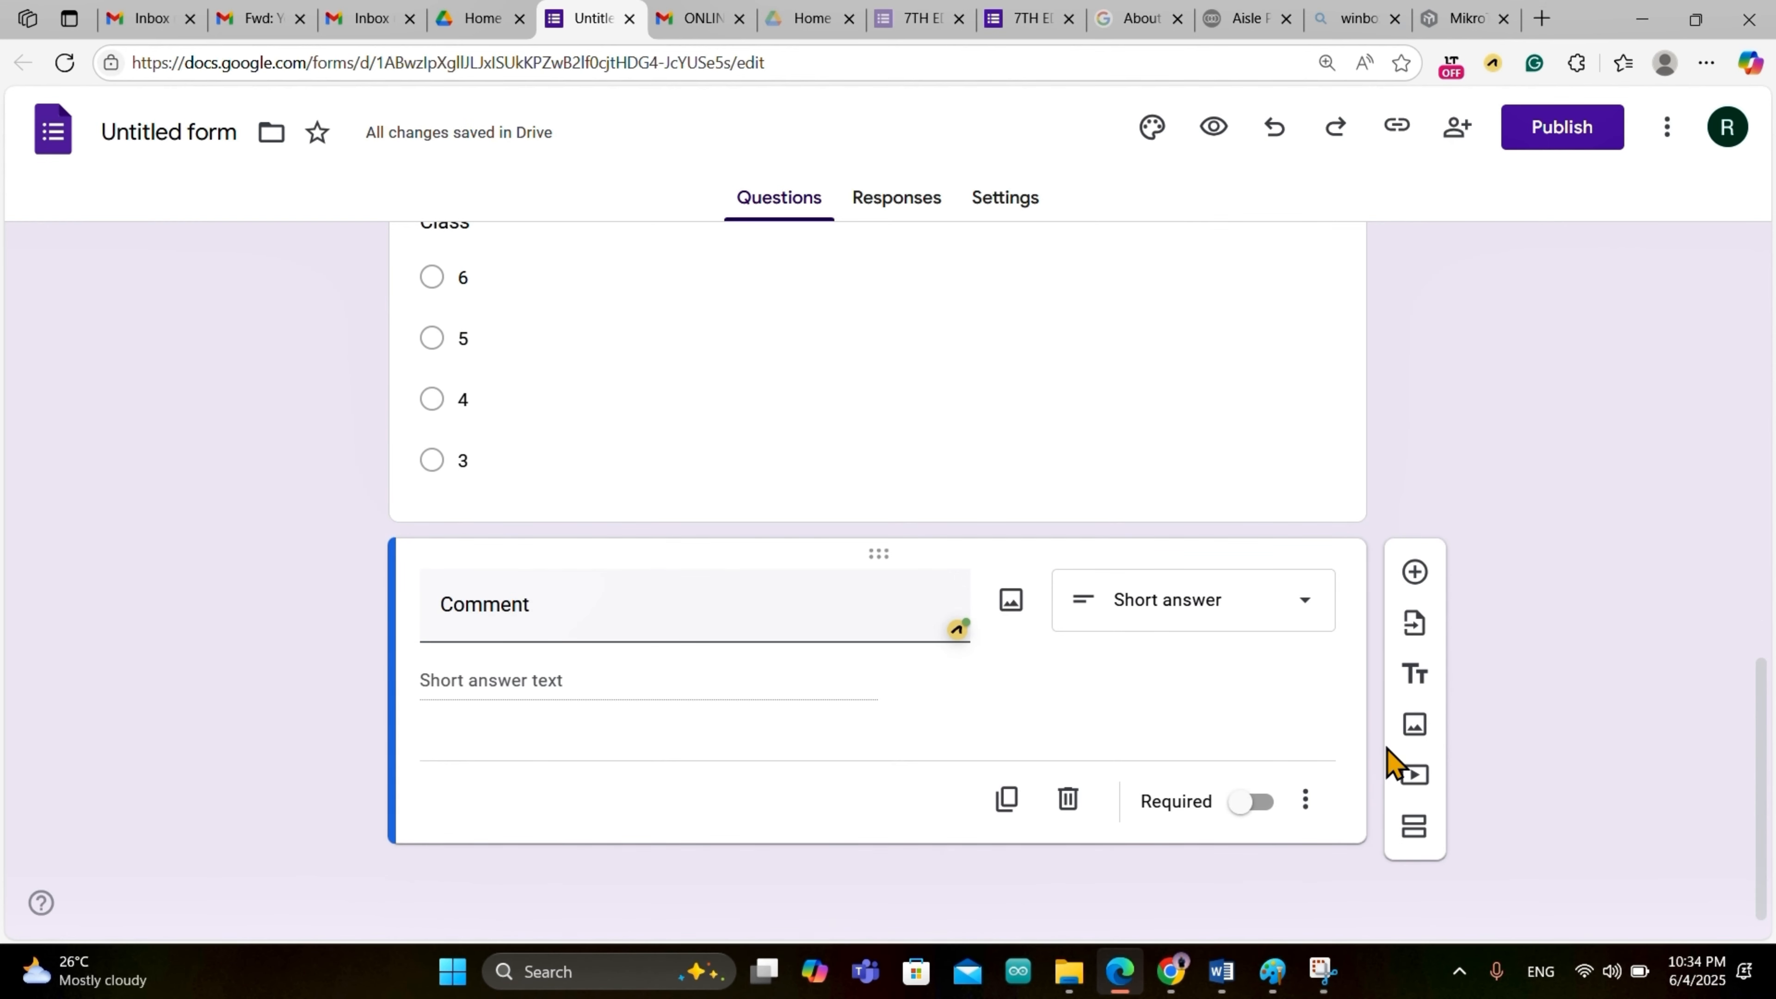
scroll(1244, 728, up, 3)
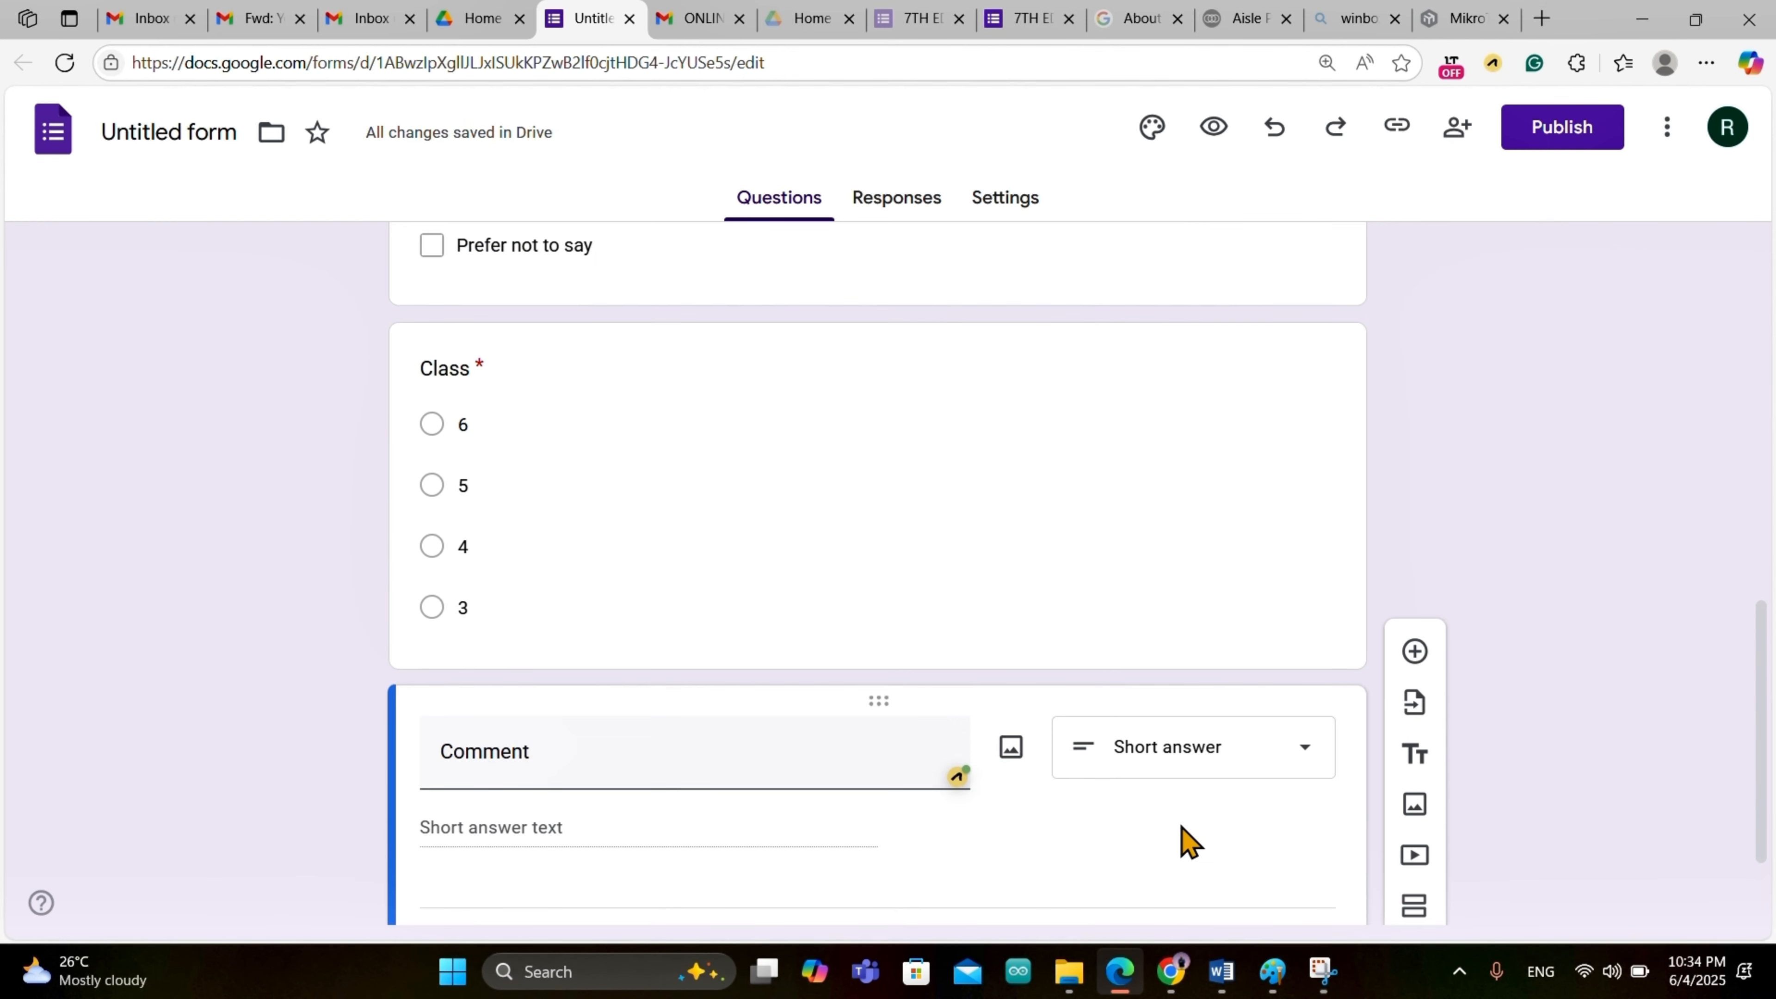
scroll(920, 448, up, 6)
scroll(917, 452, up, 4)
scroll(917, 451, down, 10)
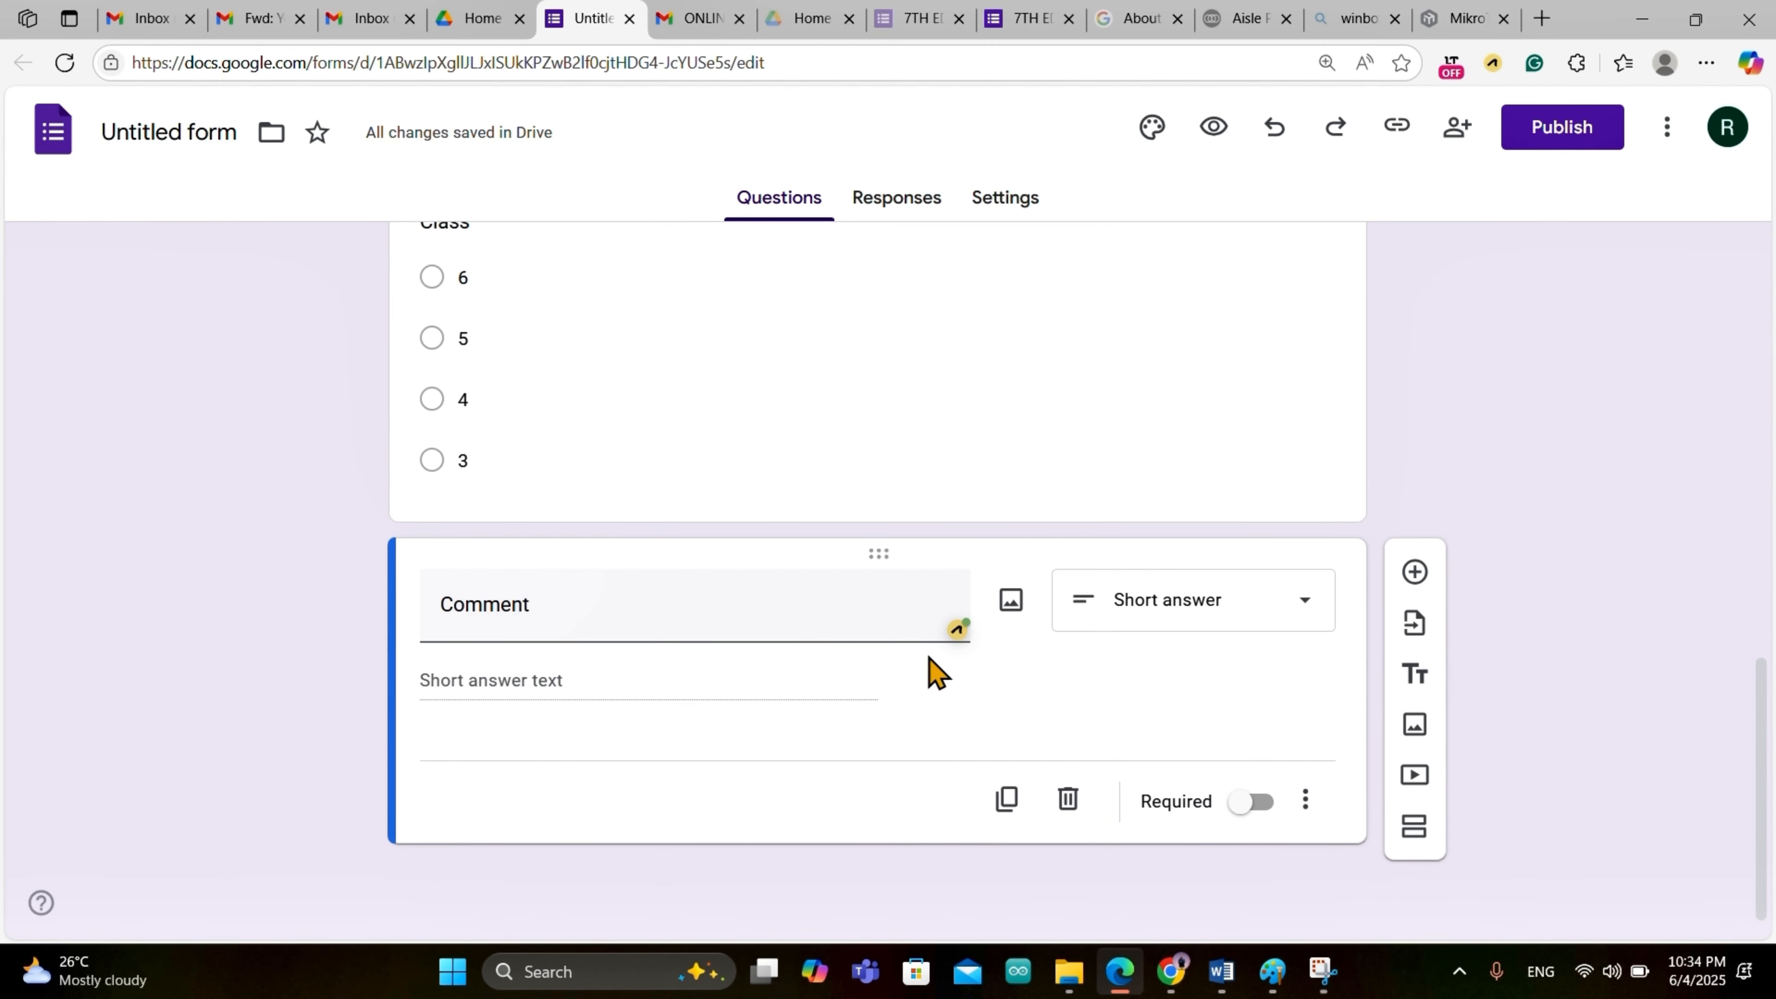
Step: Add a checkbox question after Comment with the options Yes and No
click(1414, 571)
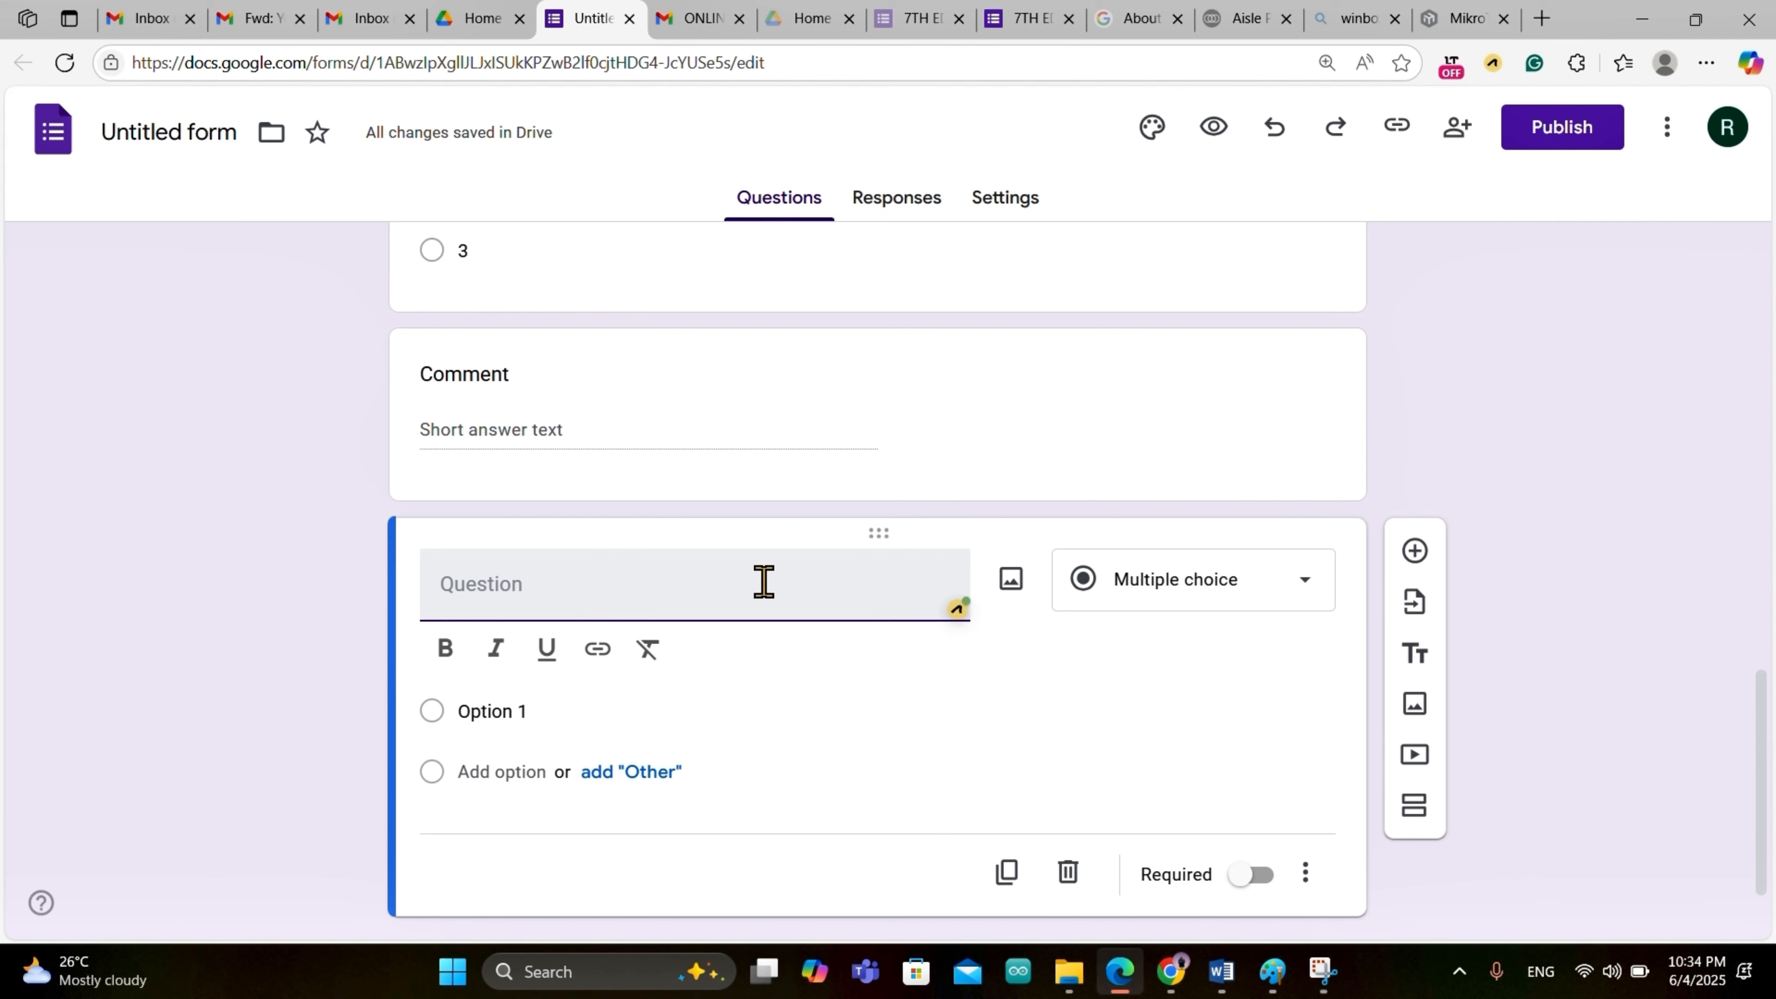
click(1259, 598)
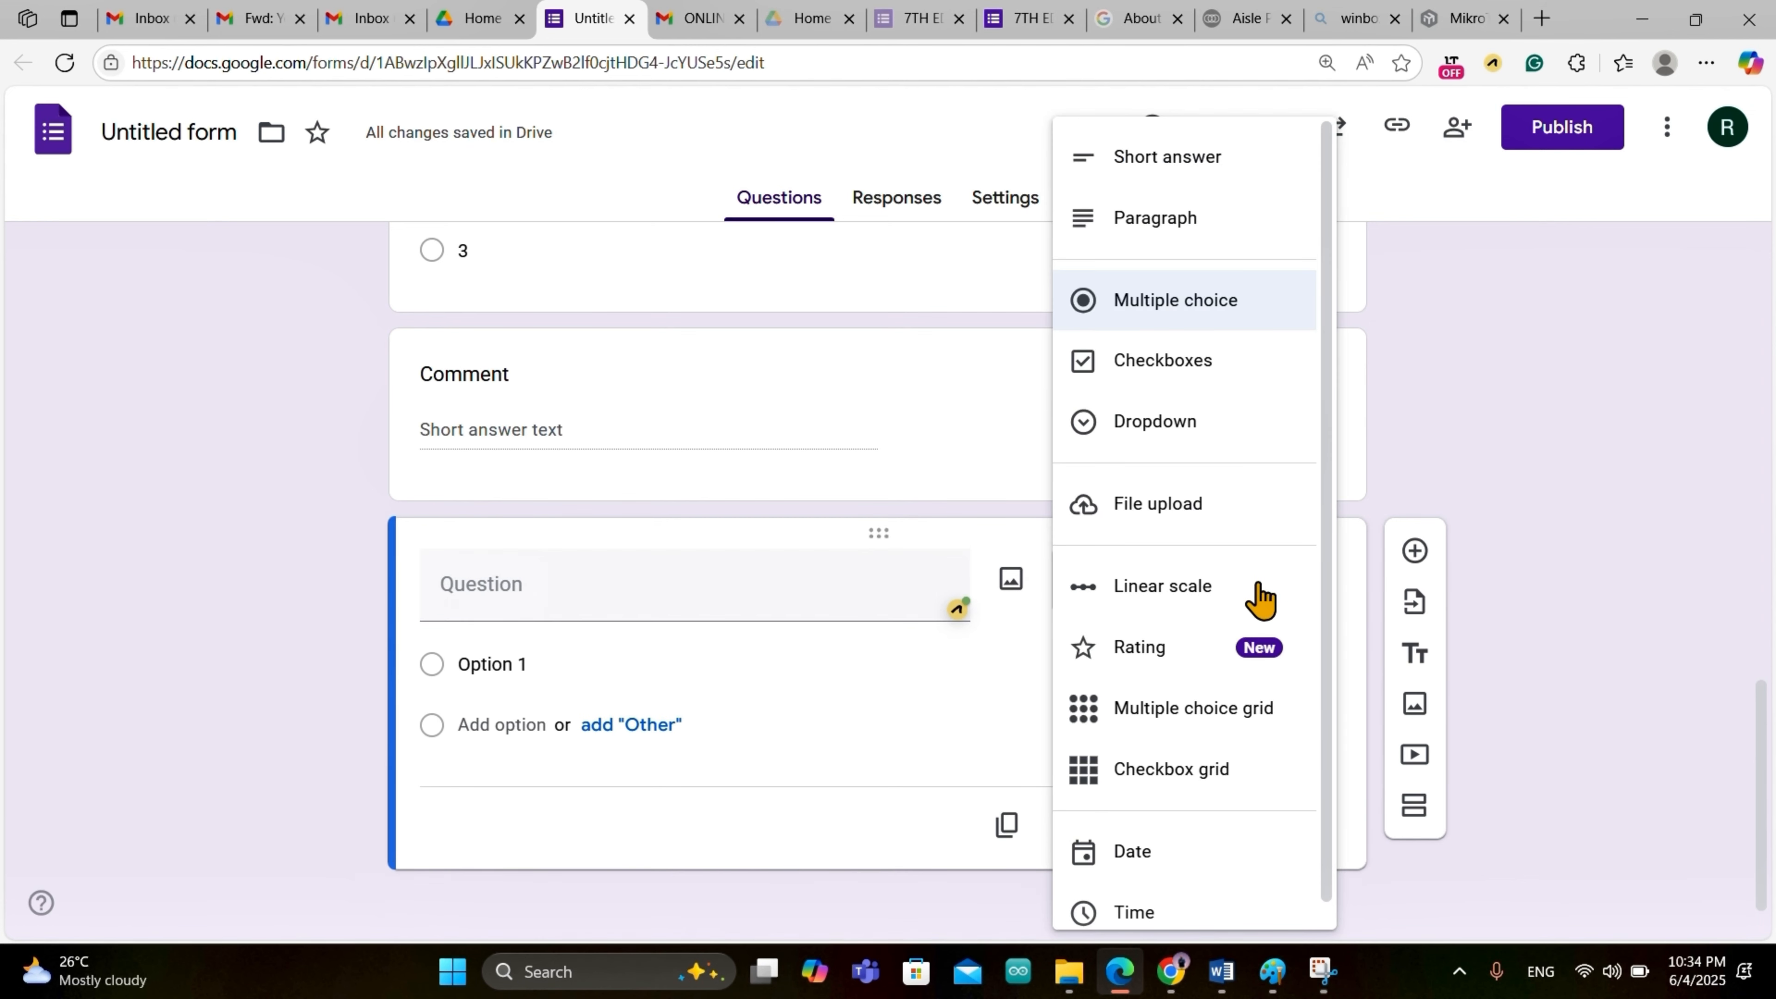
click(1210, 381)
click(551, 659)
text(Y)
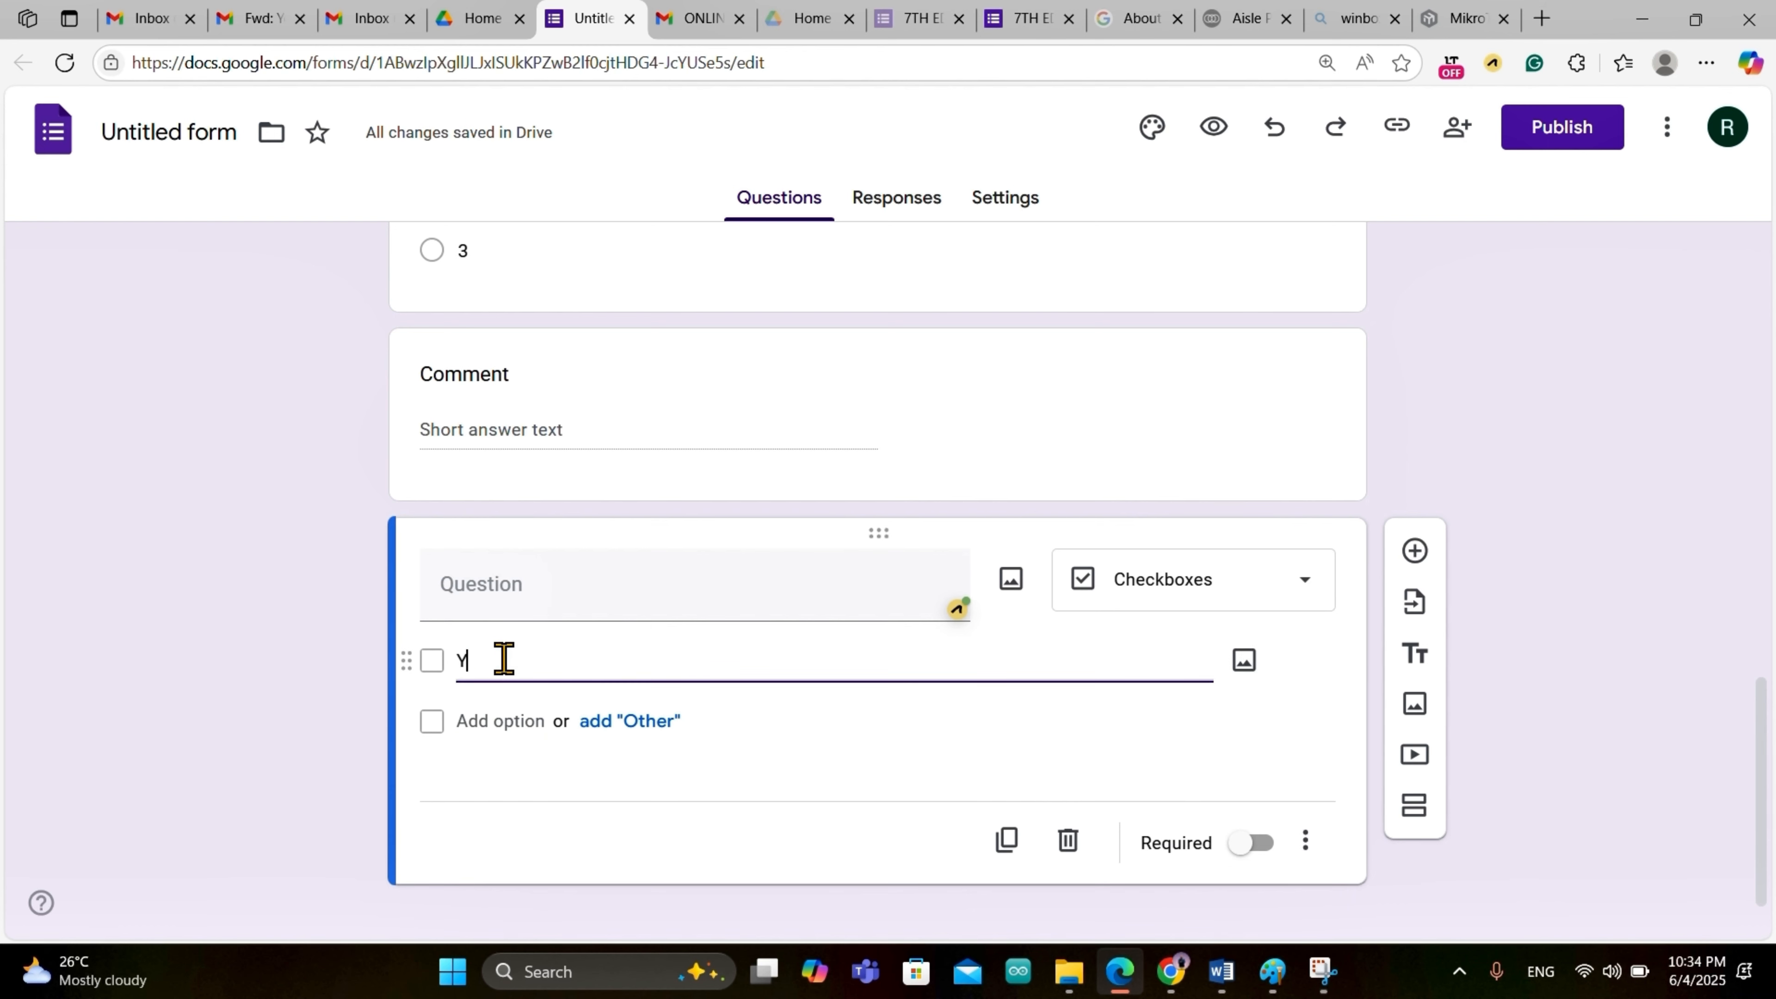
text(es)
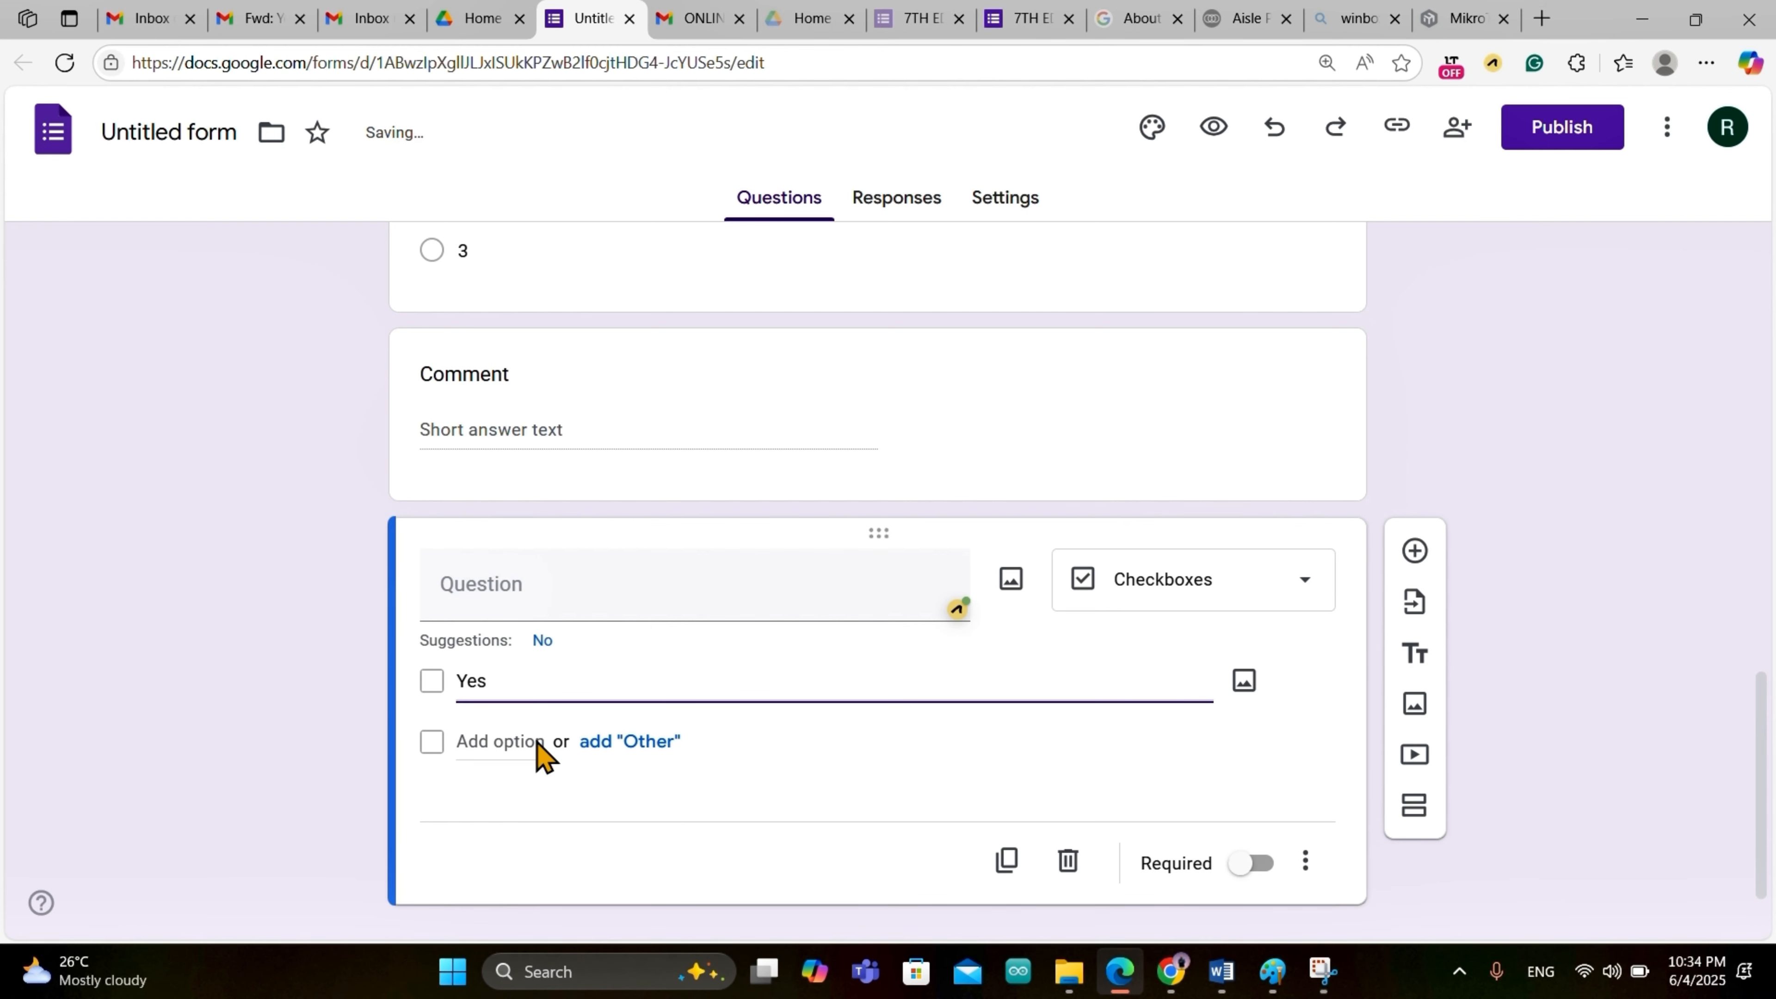
click(549, 640)
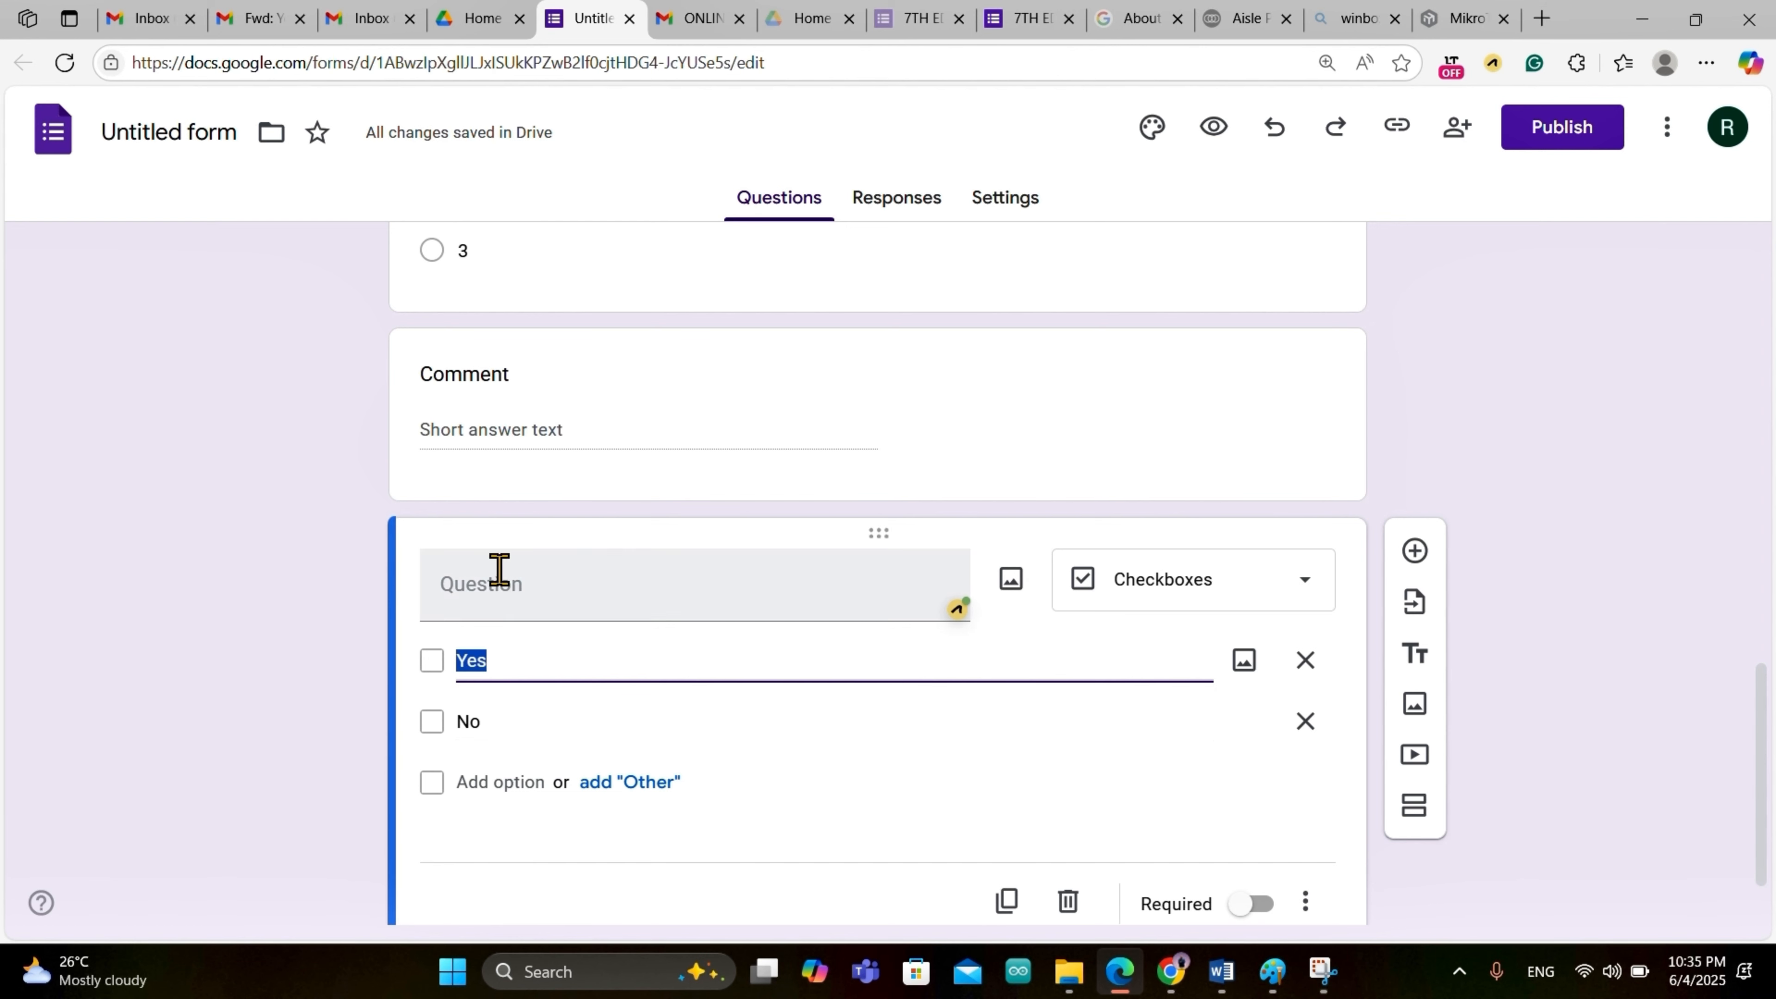
Step: Title the checkbox question 'Accept the use of Personal Info'
click(508, 599)
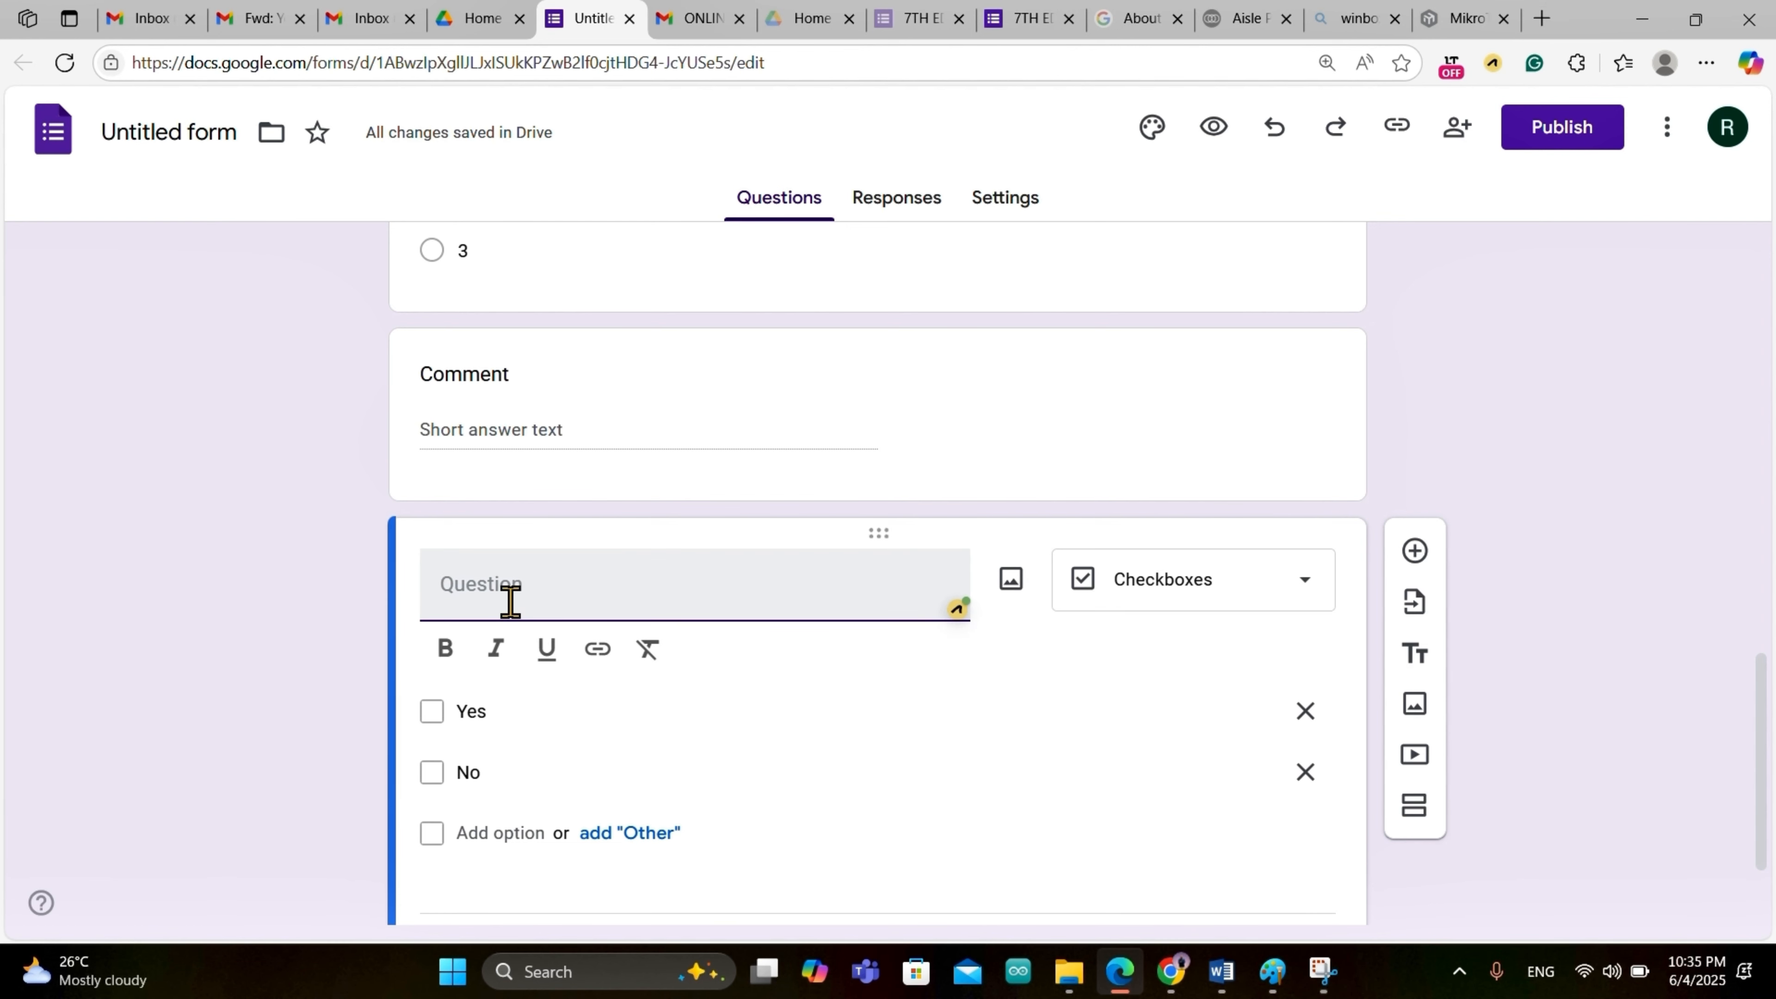
text(Accept the use of )
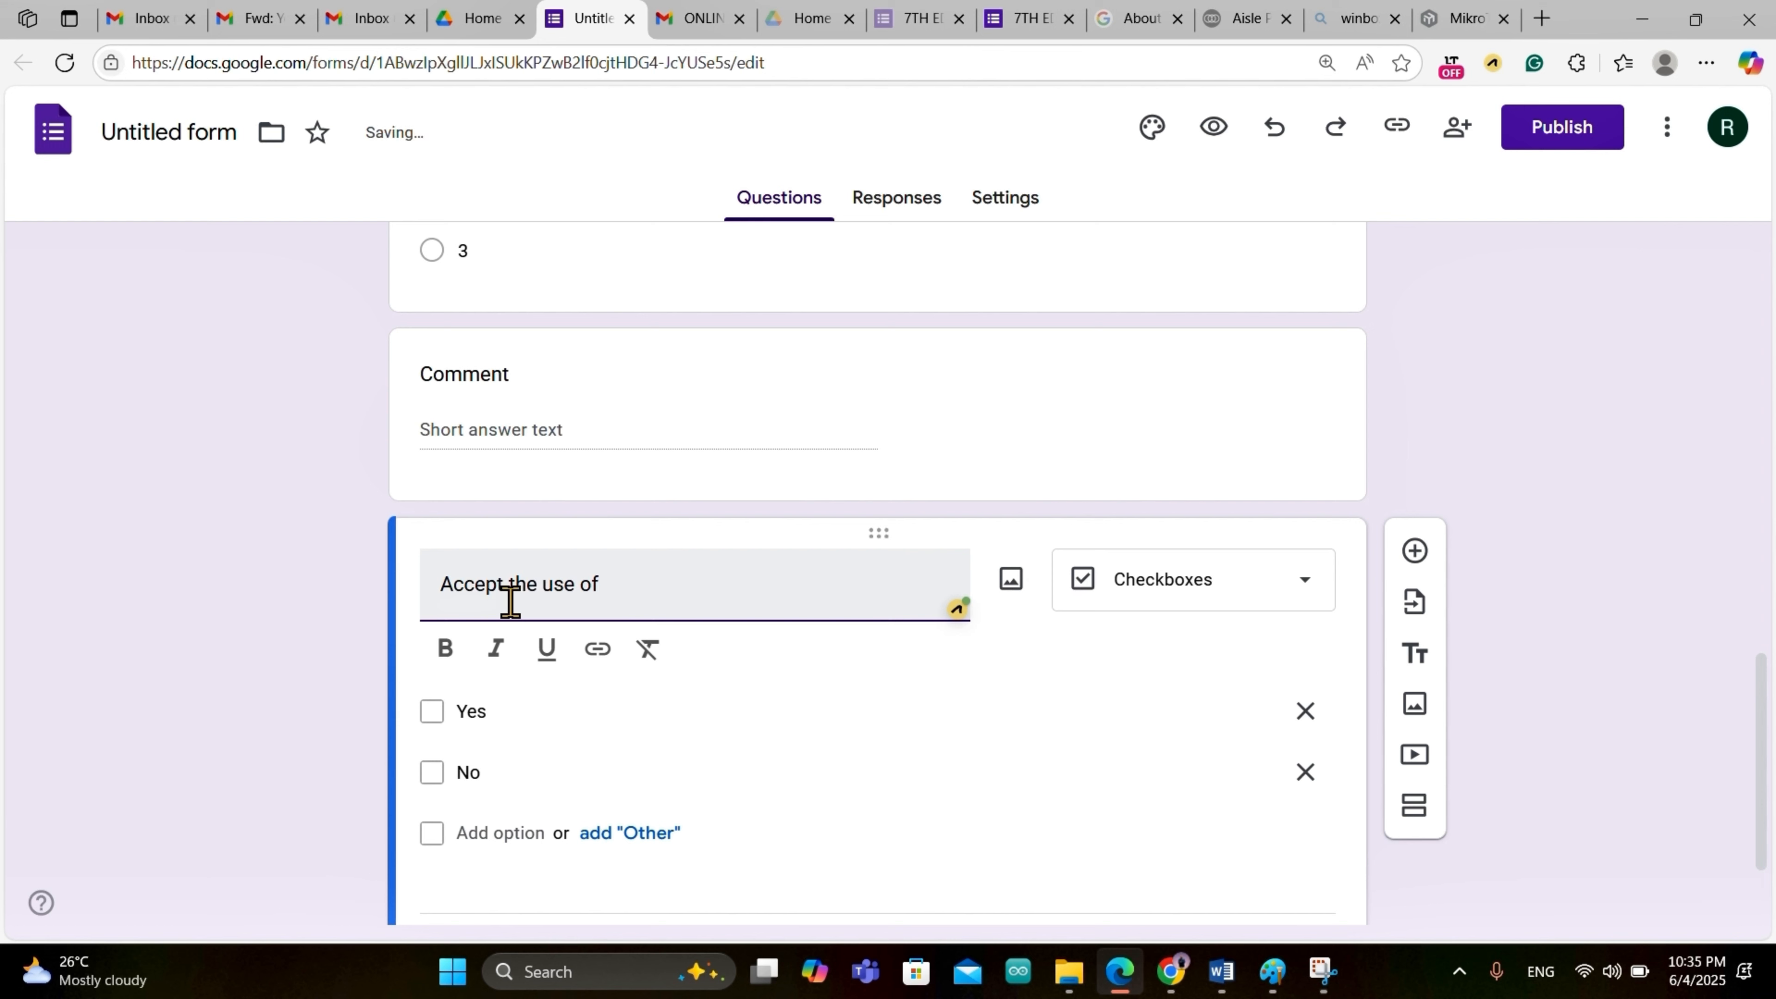
text(Personal Info)
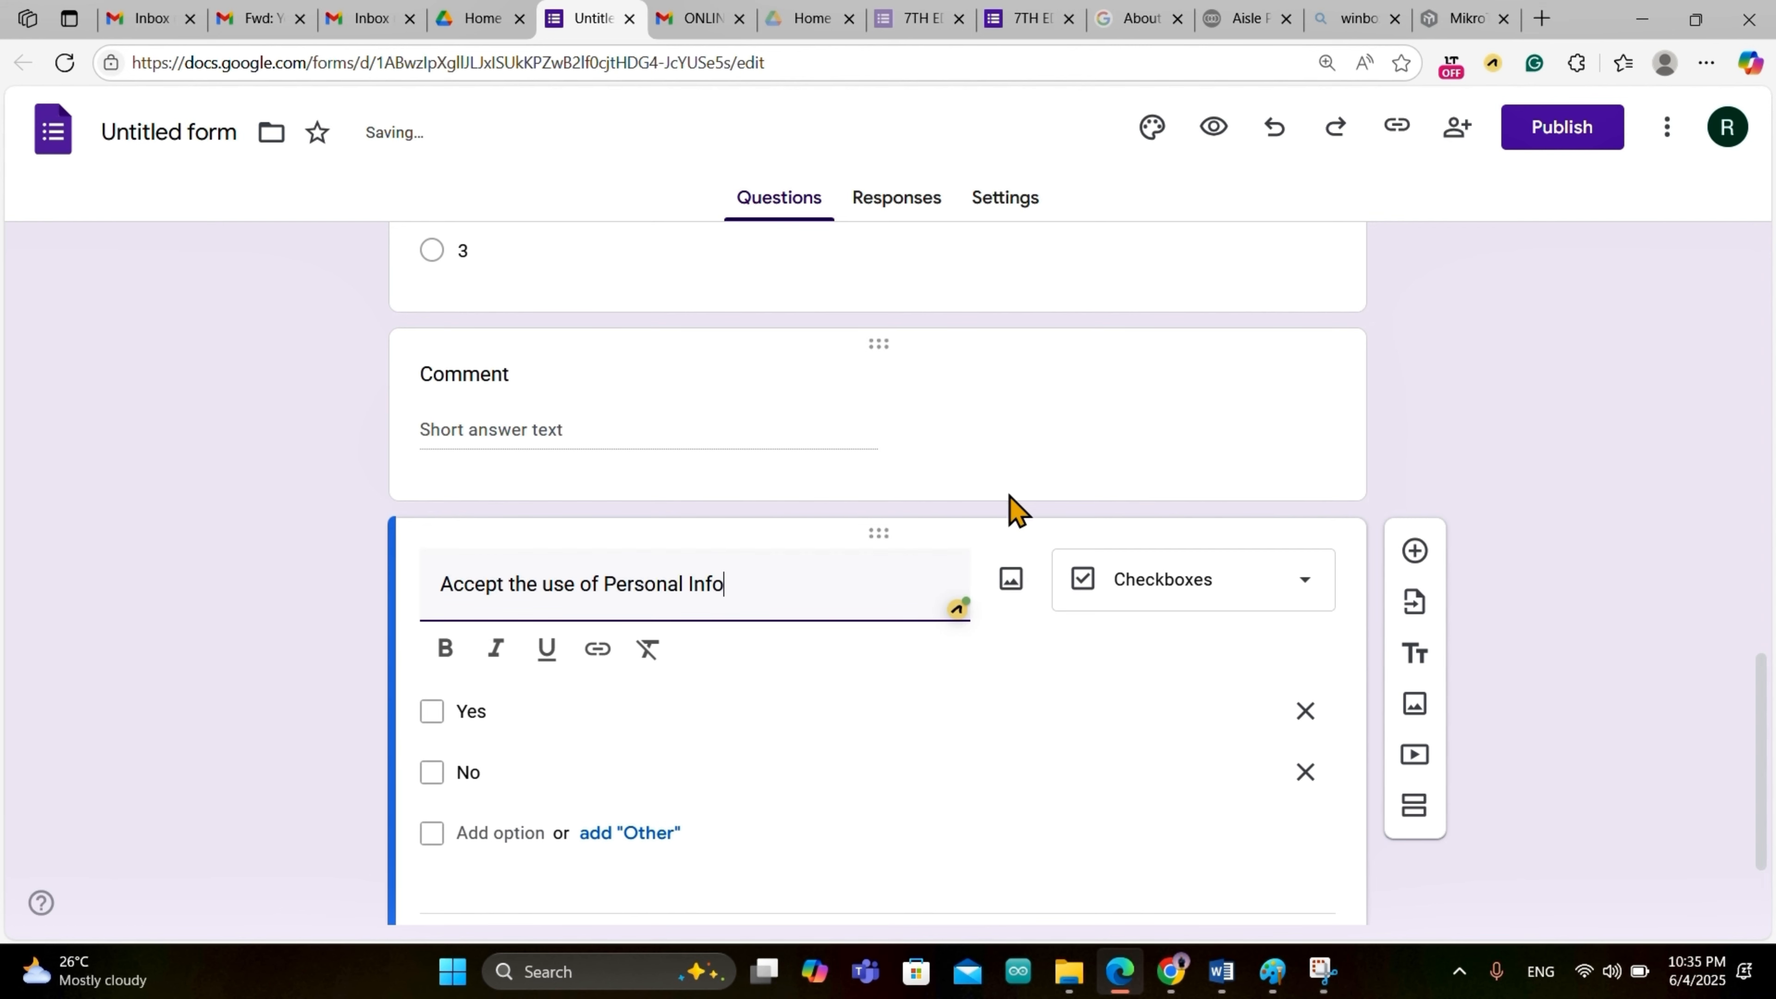
scroll(1020, 508, down, 2)
click(859, 768)
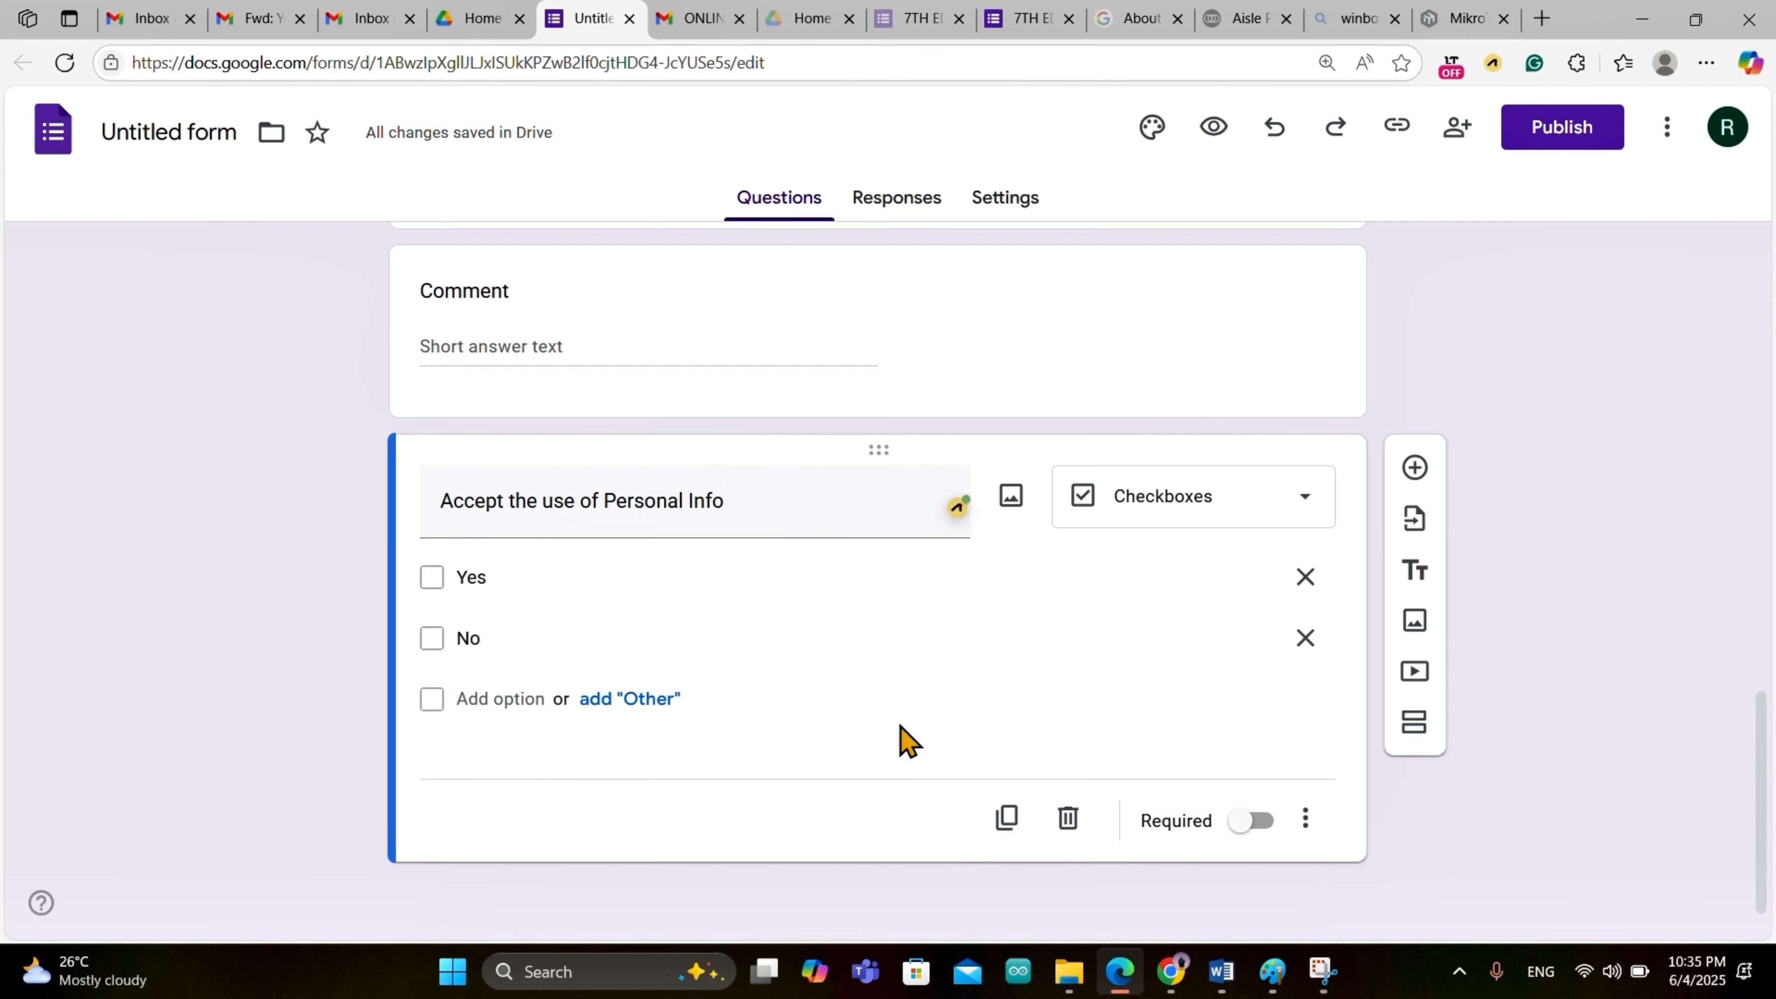
scroll(901, 727, up, 20)
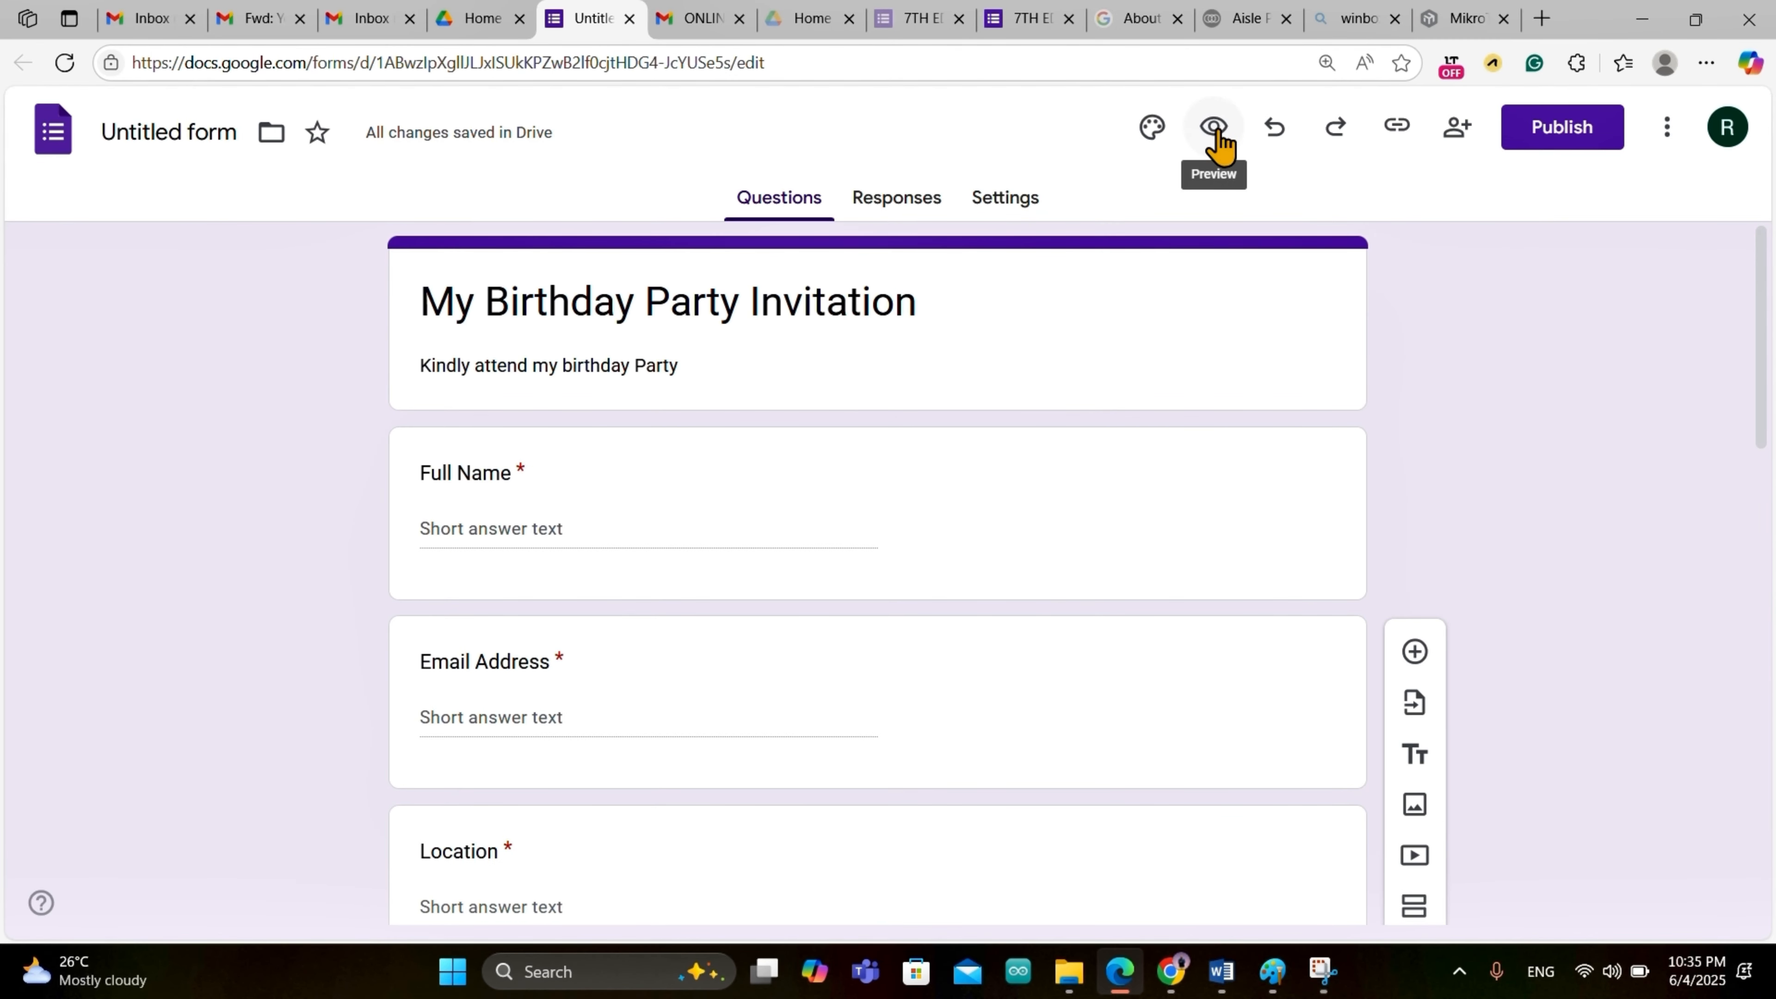
click(1216, 126)
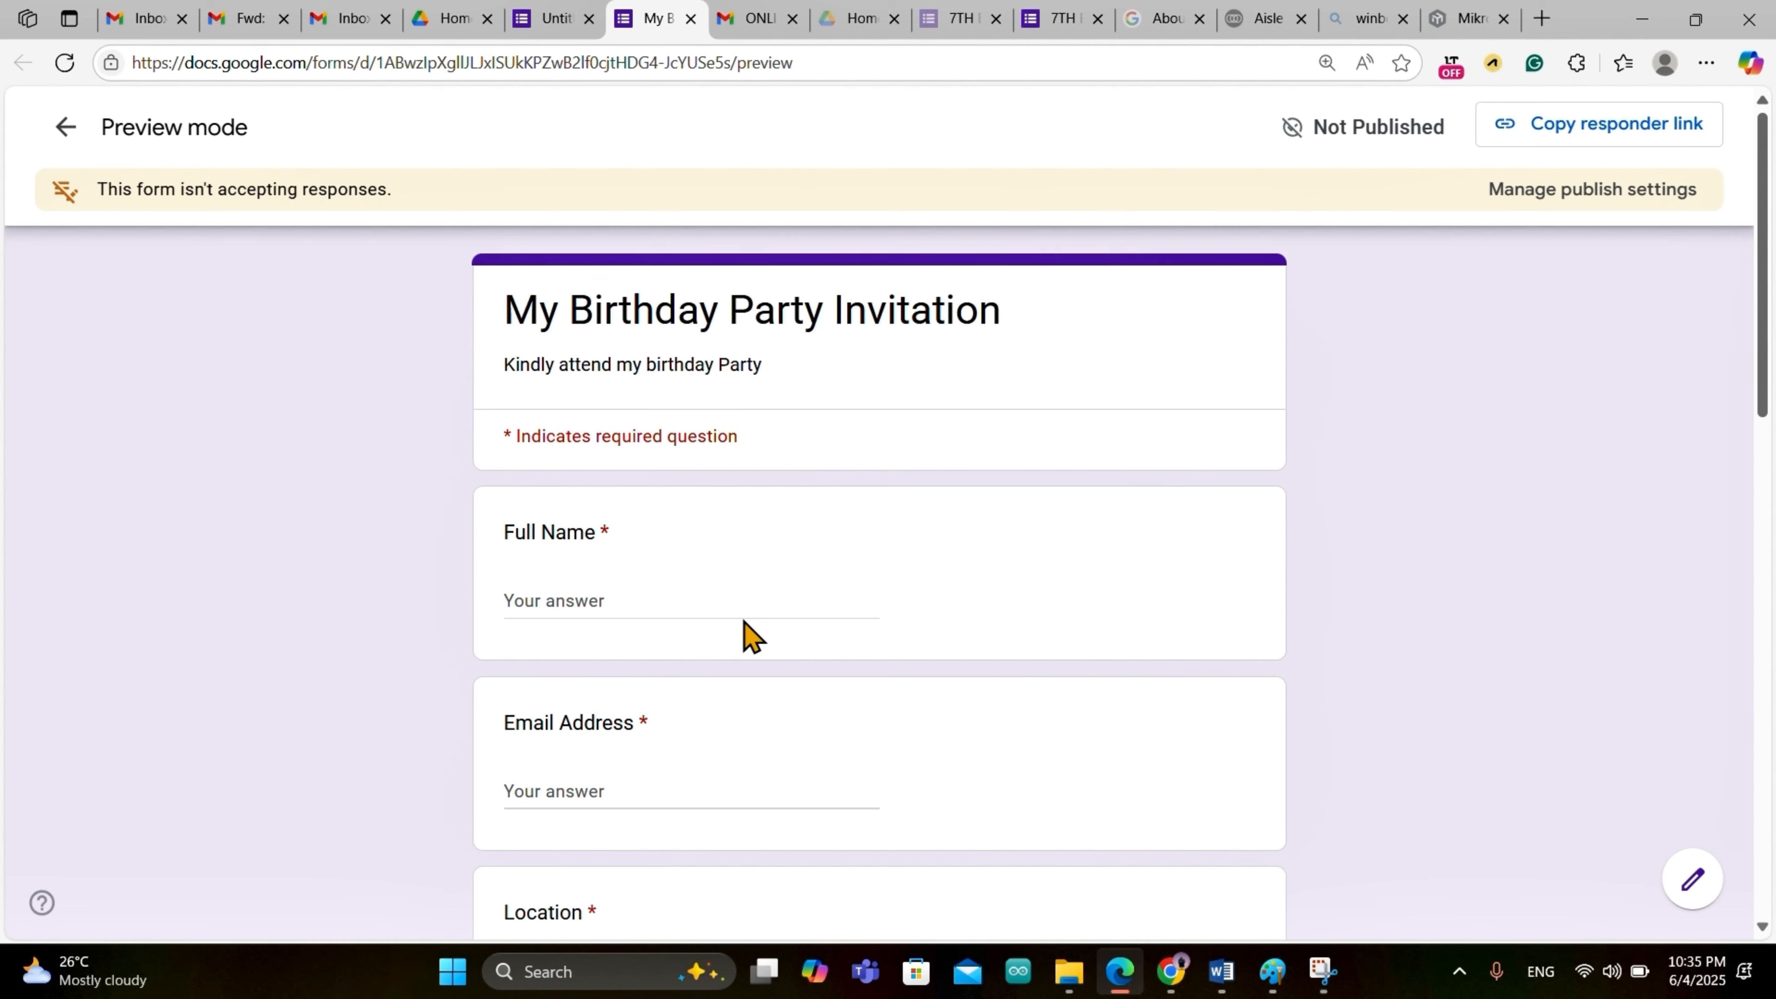
scroll(749, 633, down, 1)
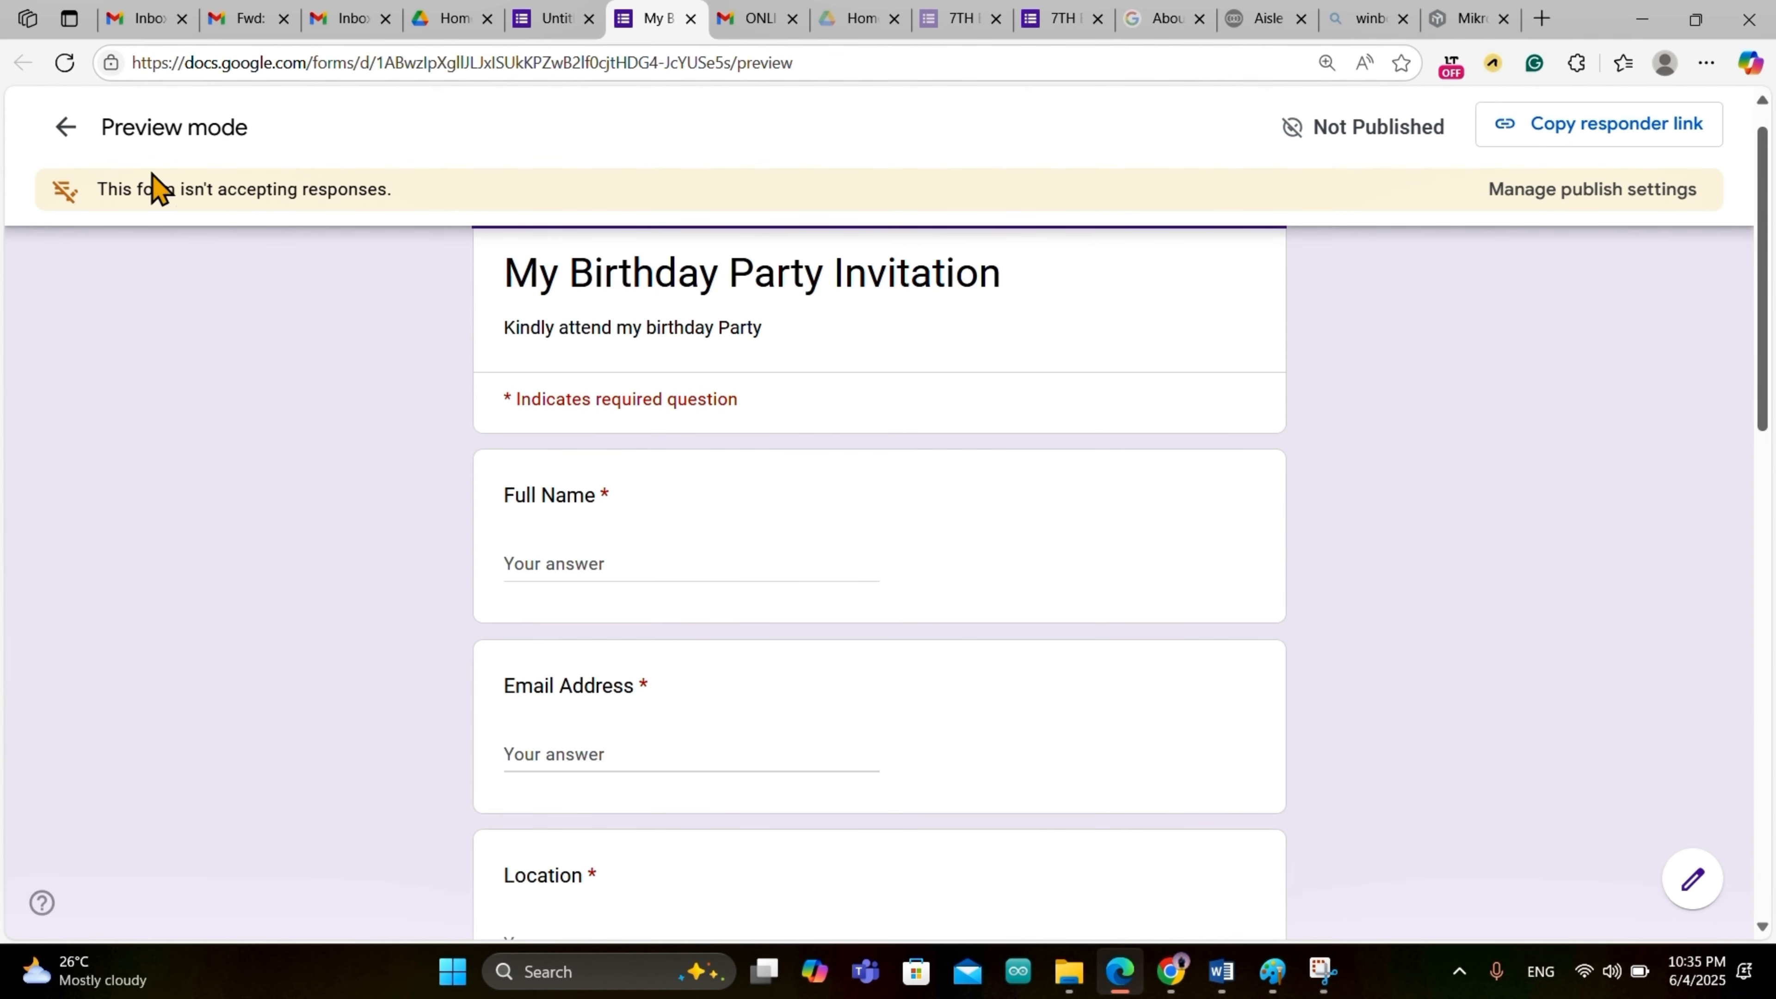
scroll(842, 476, down, 2)
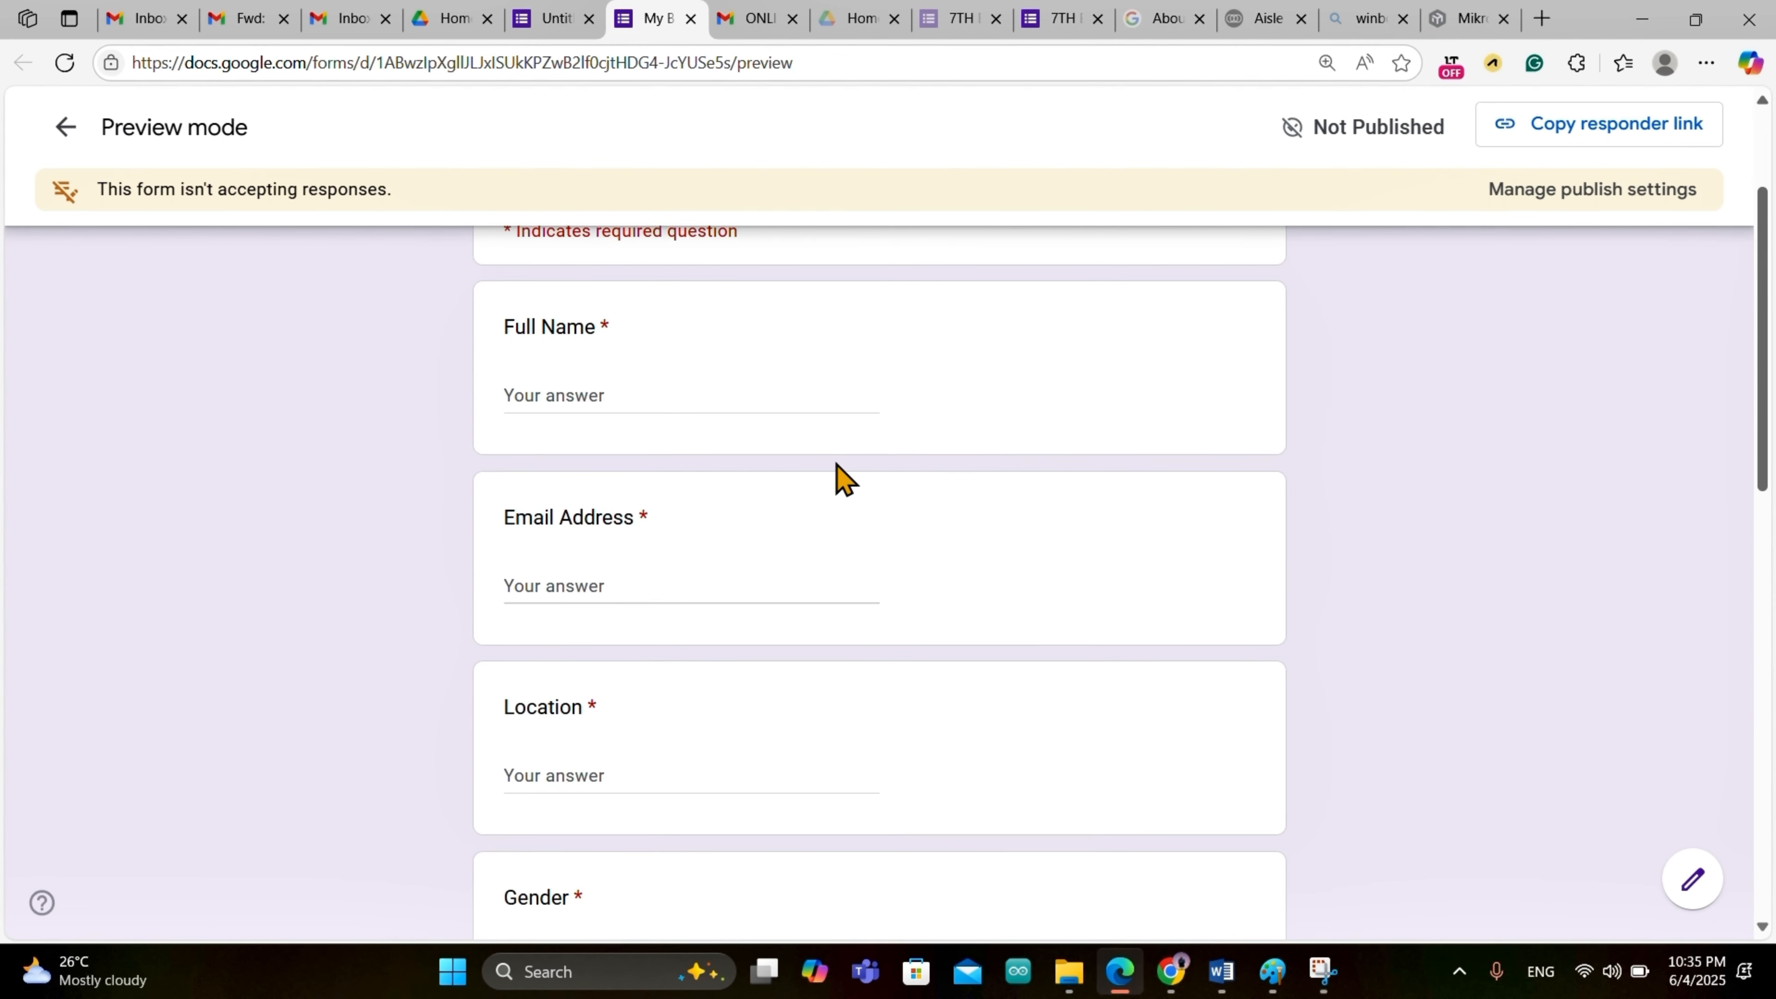
scroll(842, 476, up, 1)
scroll(841, 476, down, 5)
scroll(844, 478, down, 10)
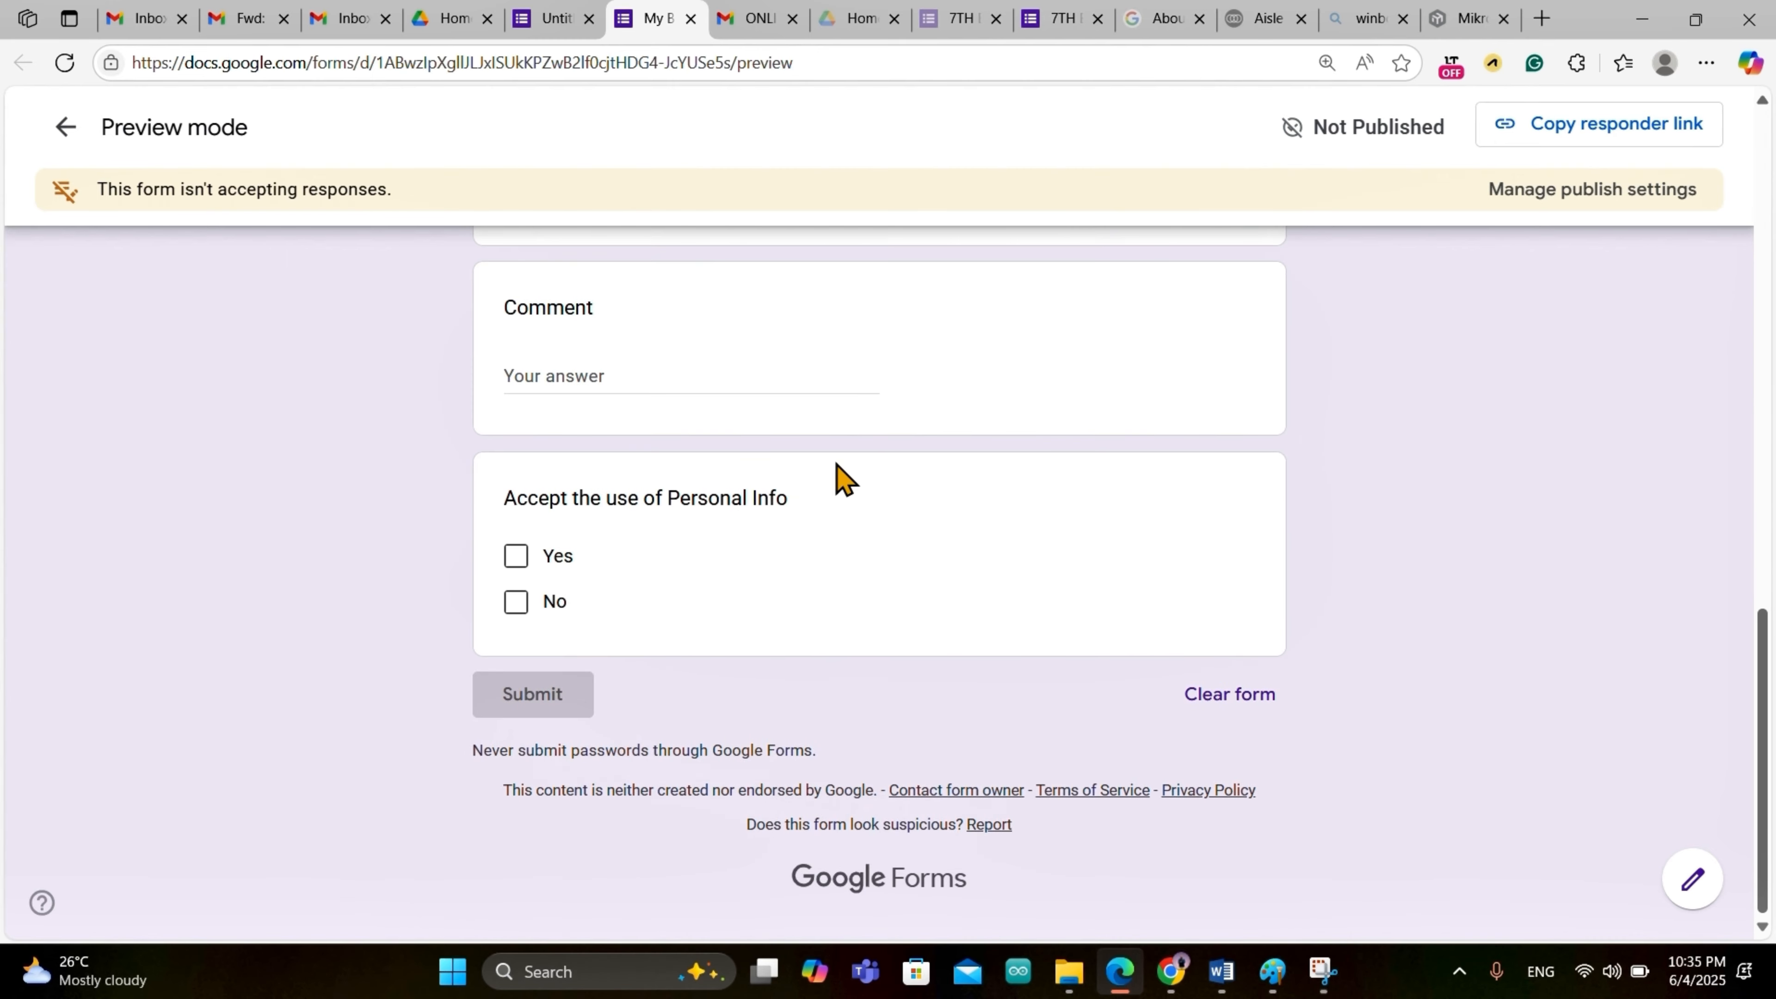
scroll(844, 478, up, 10)
scroll(844, 478, up, 5)
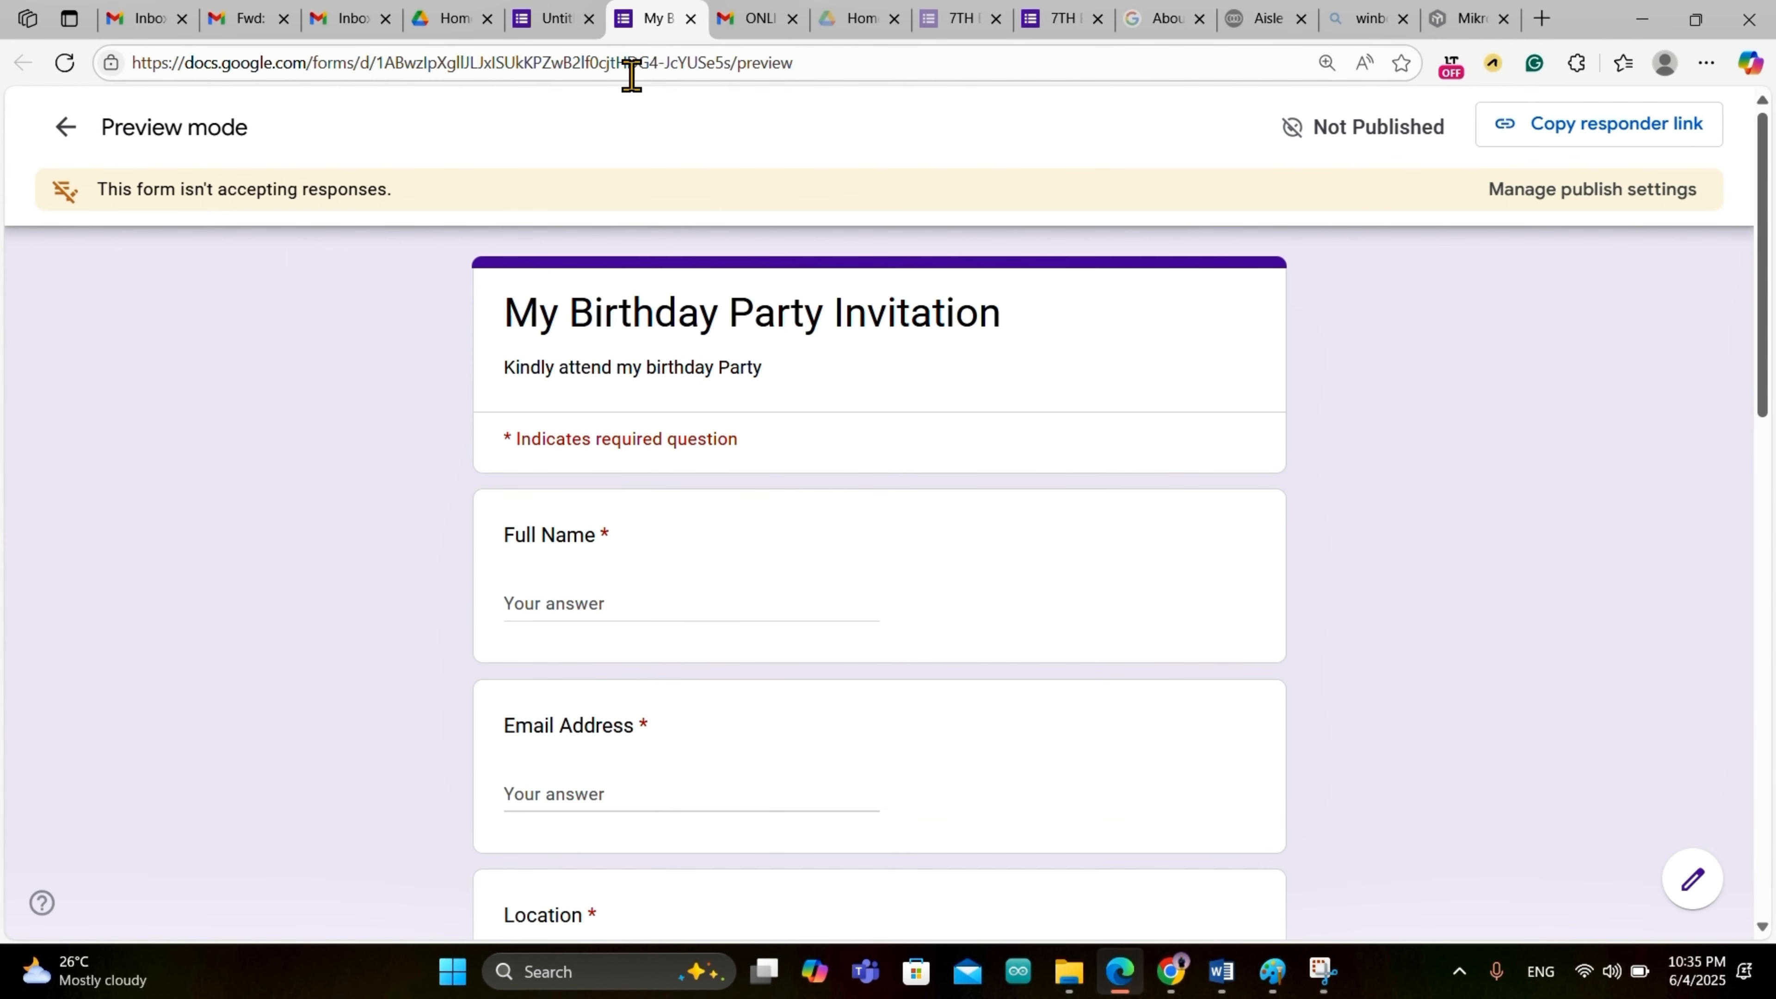
click(61, 130)
scroll(904, 734, down, 10)
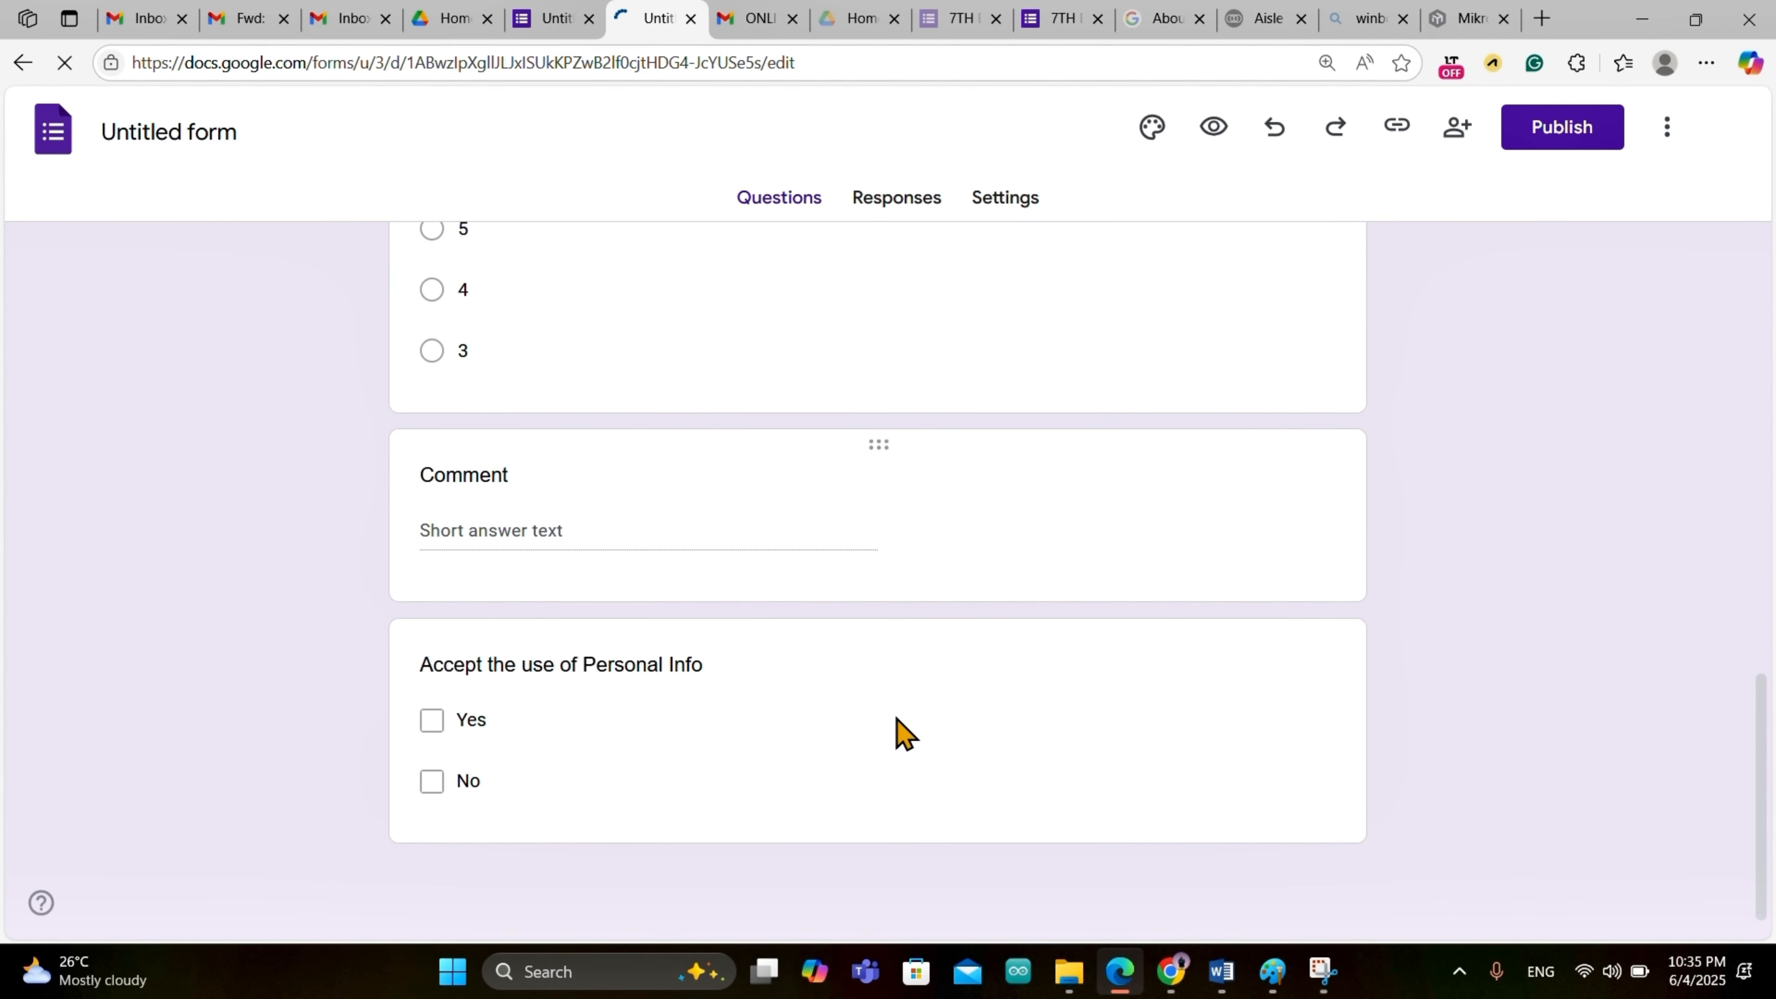
Step: Publish the birthday invitation form and dismiss the response management tip
click(1549, 129)
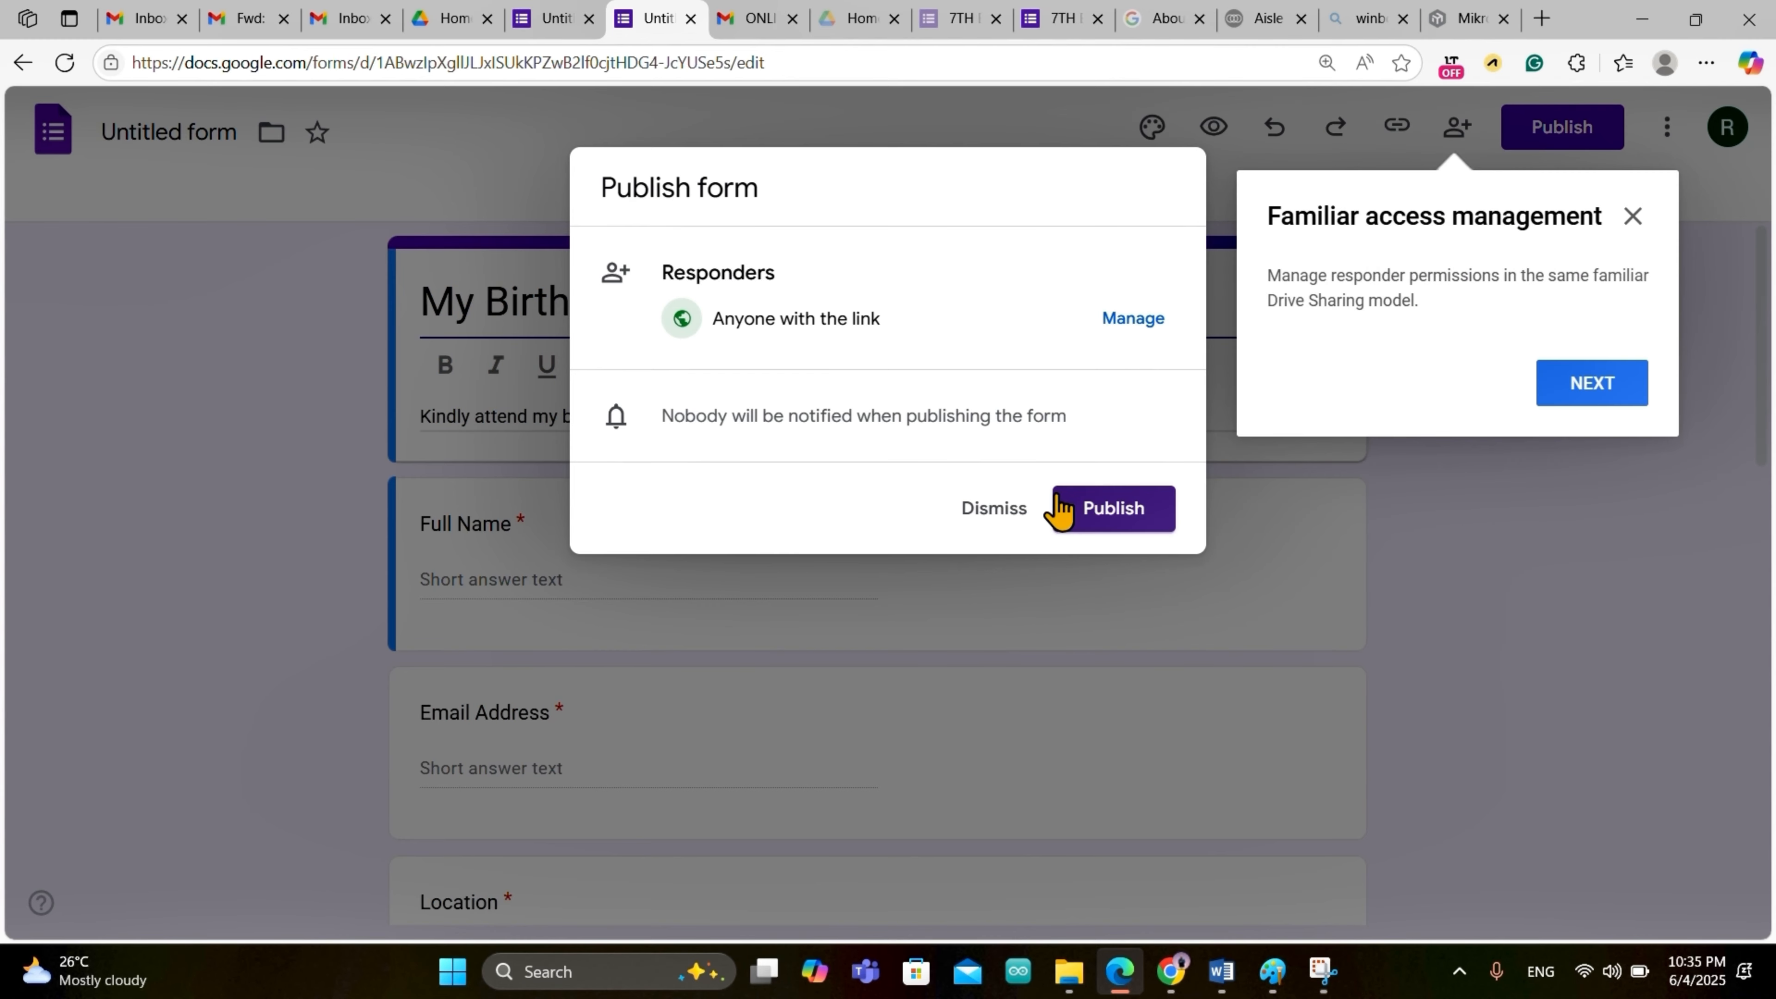
click(1117, 510)
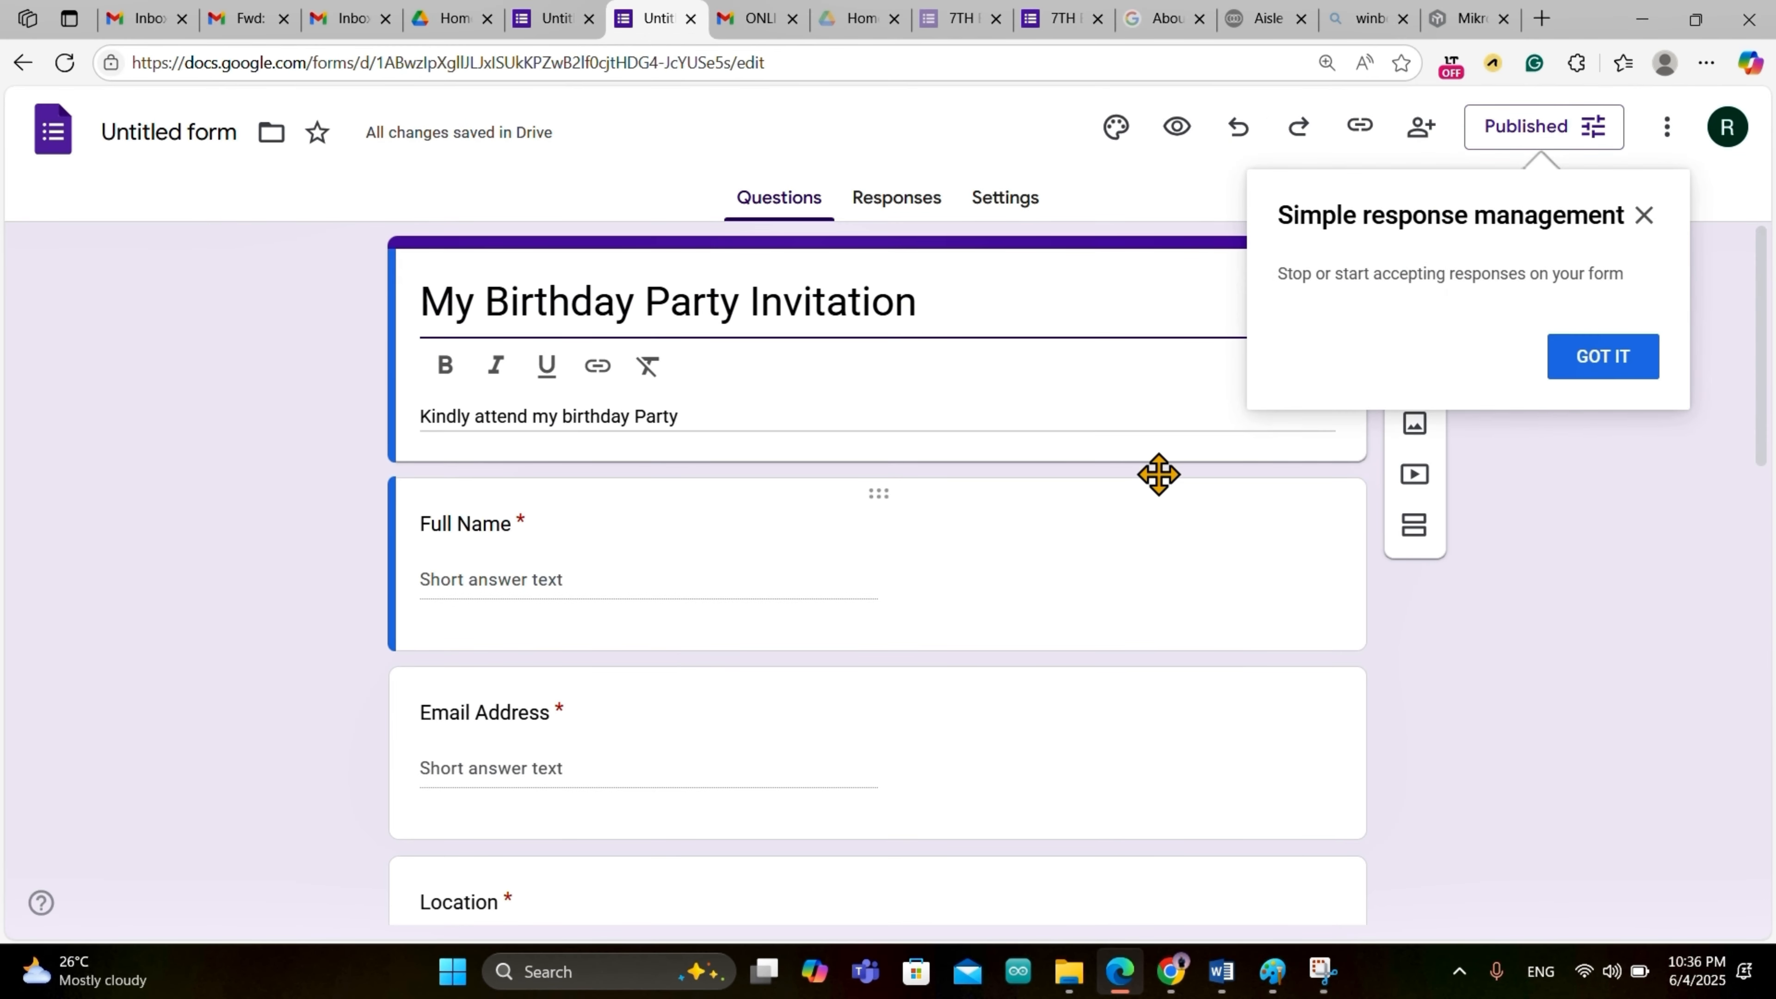
click(1615, 371)
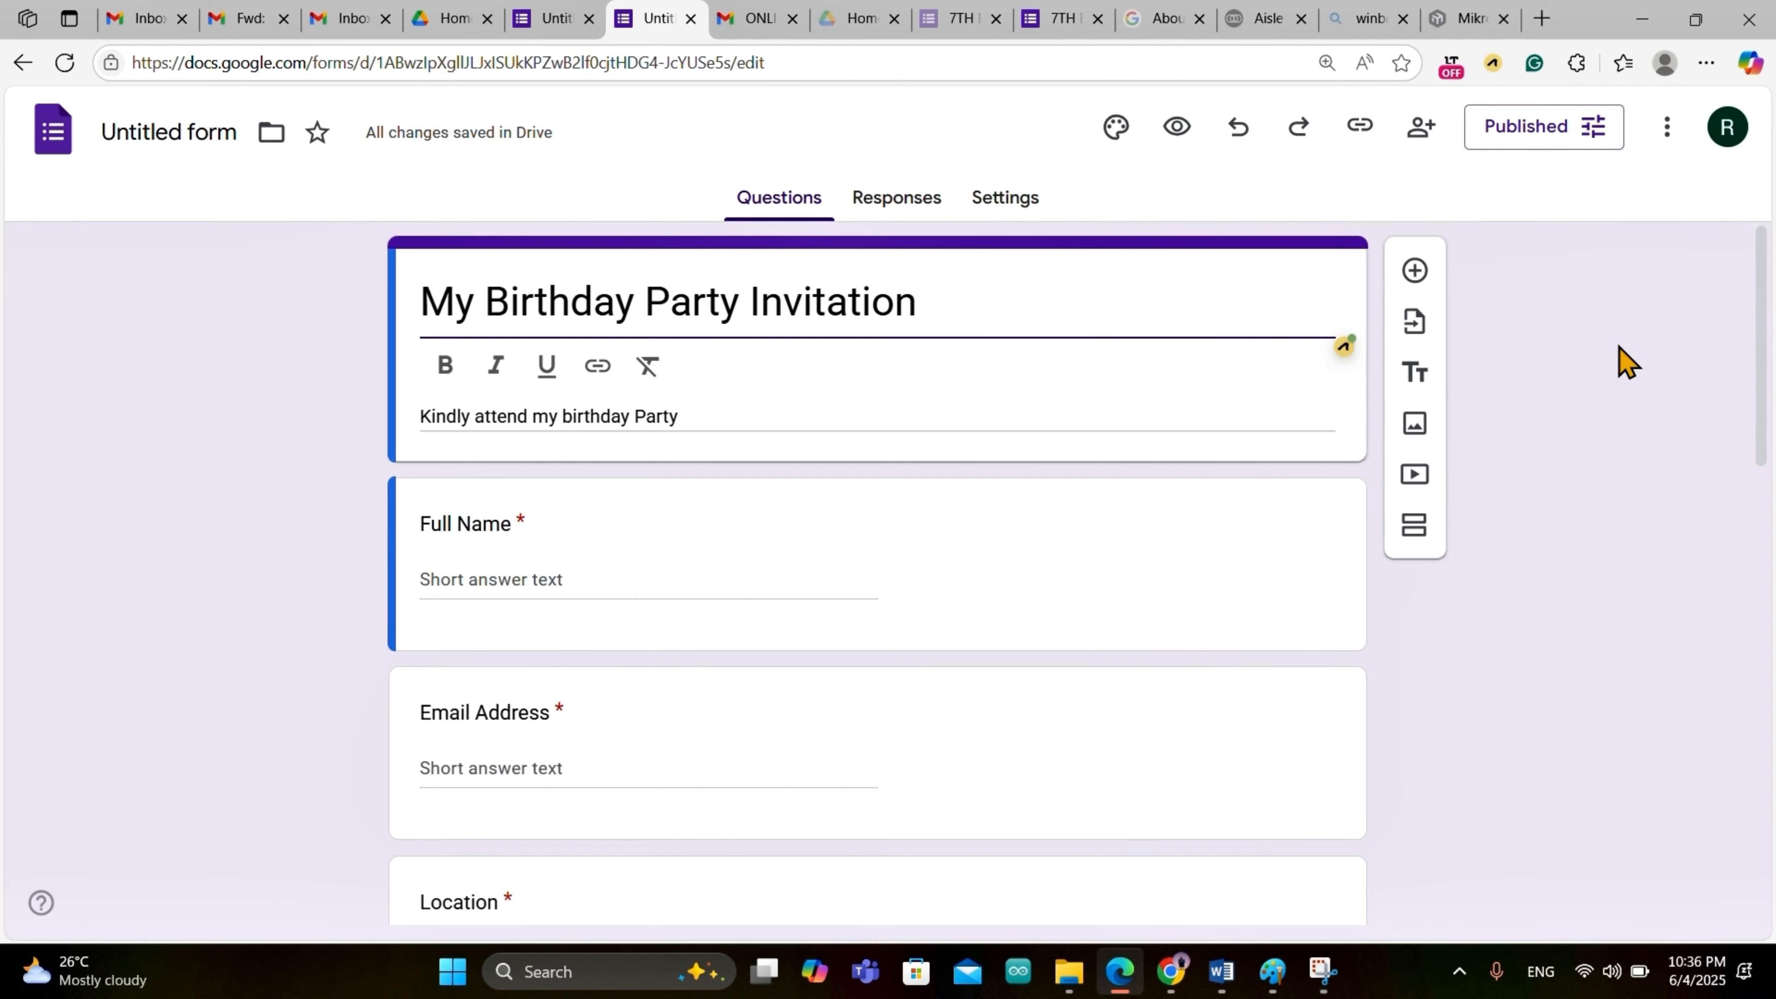
Step: Copy the published form's responder link from its options
click(1577, 141)
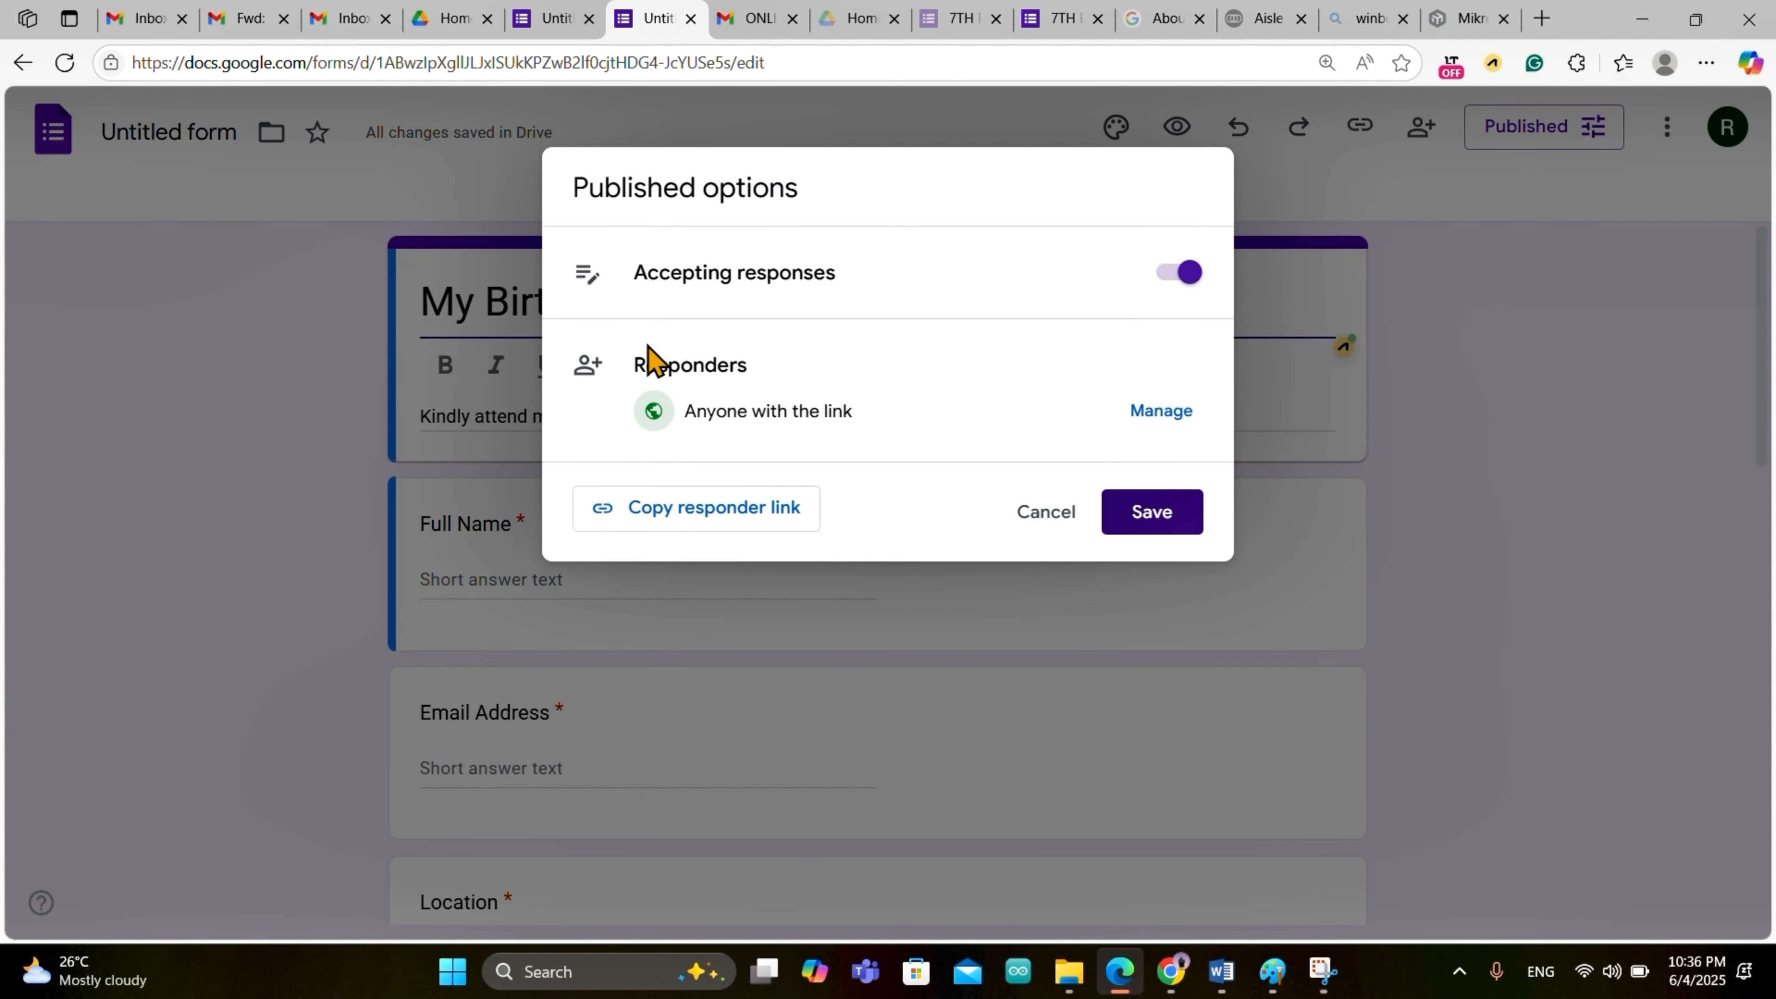
click(686, 522)
click(937, 665)
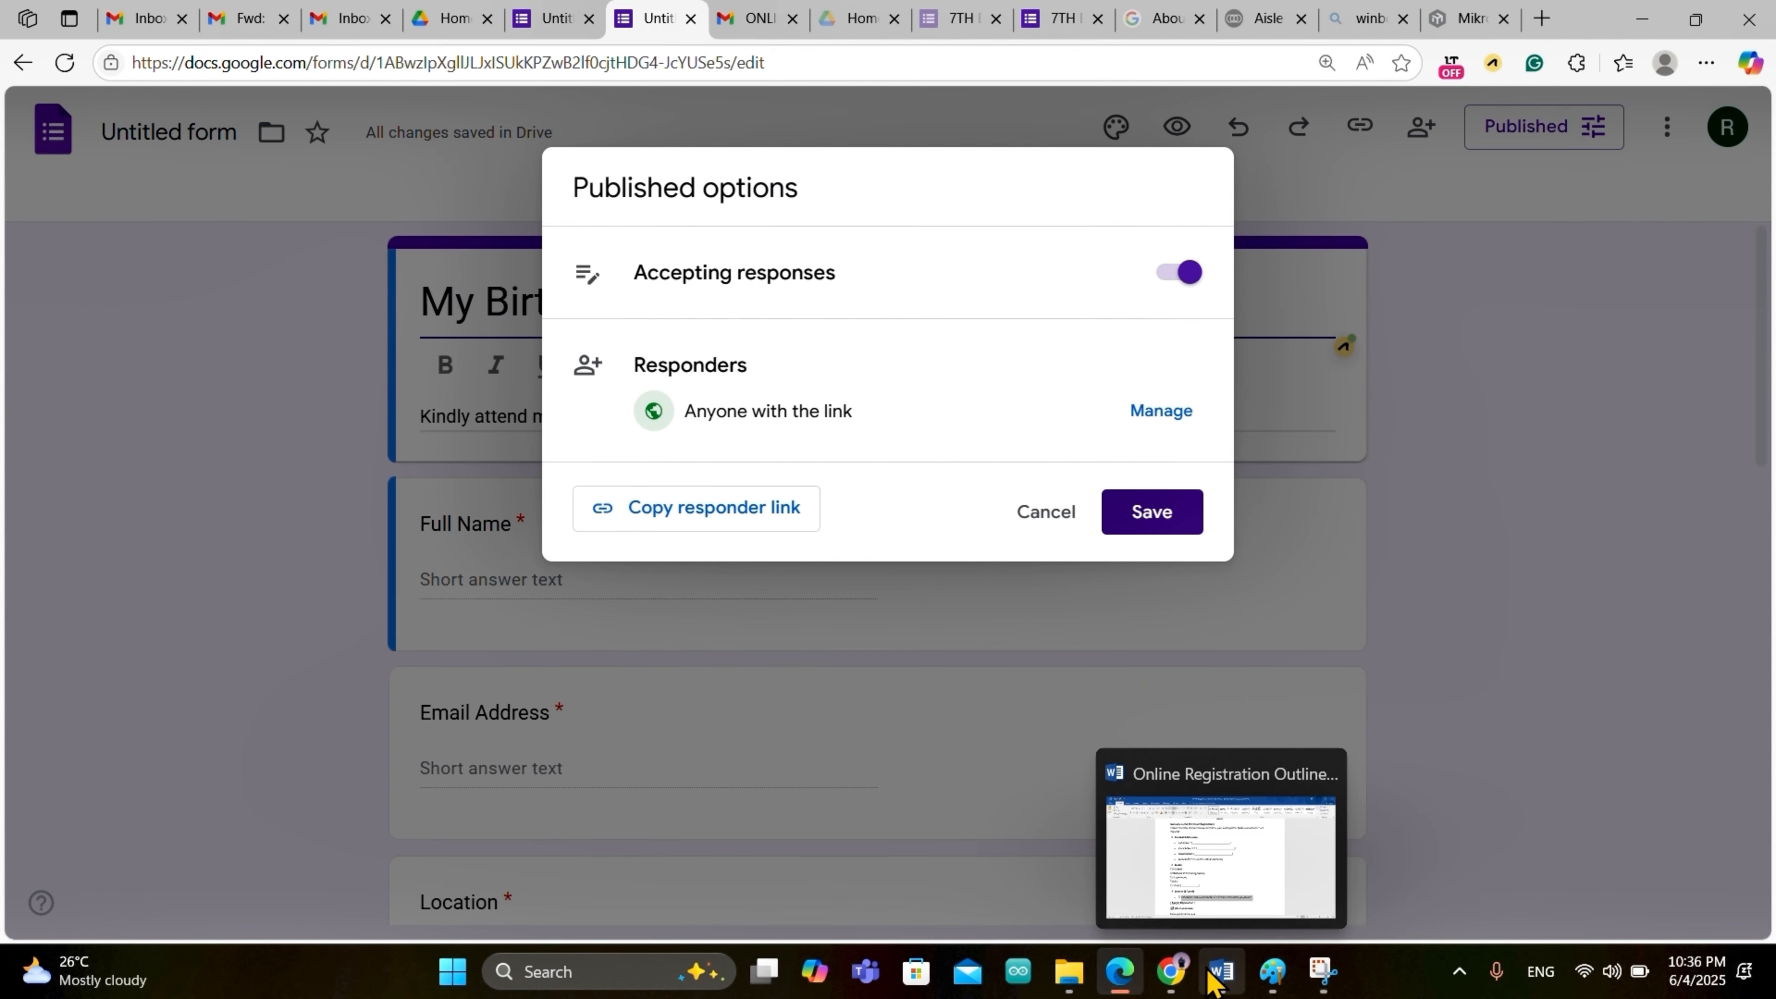
mouse_move(1167, 971)
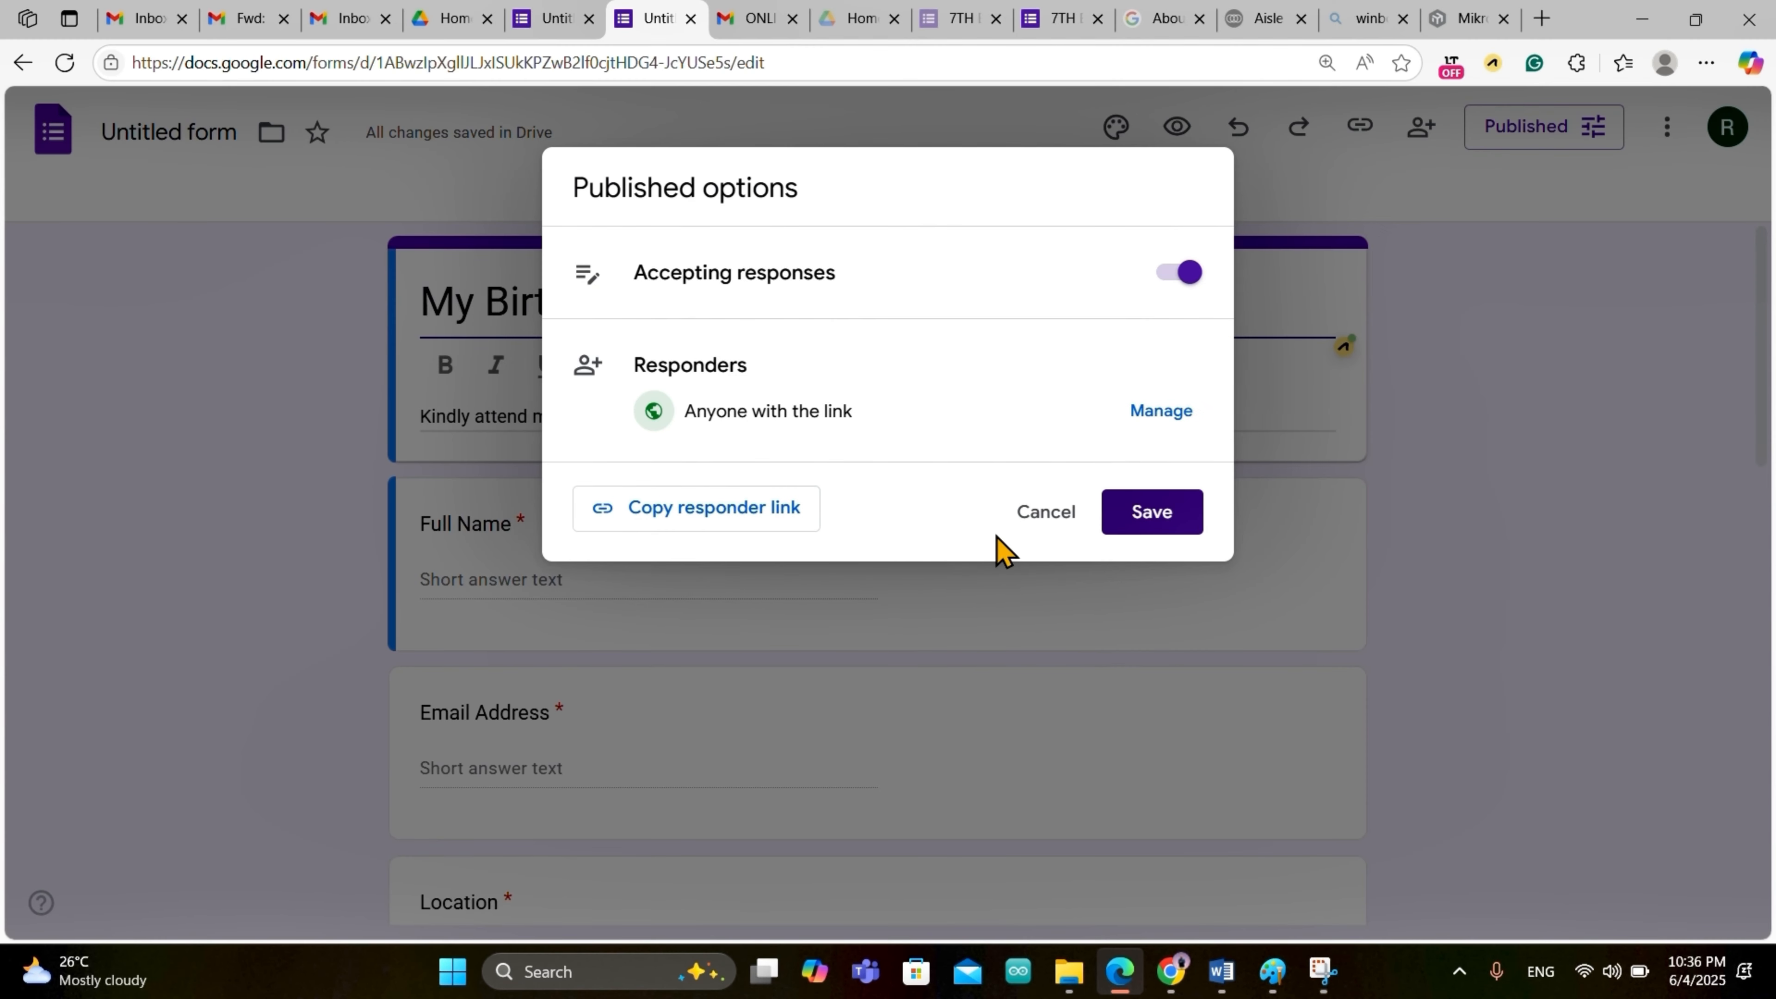
Step: Share the form with the collaborator's email address as an Editor and send the invitation
click(1162, 413)
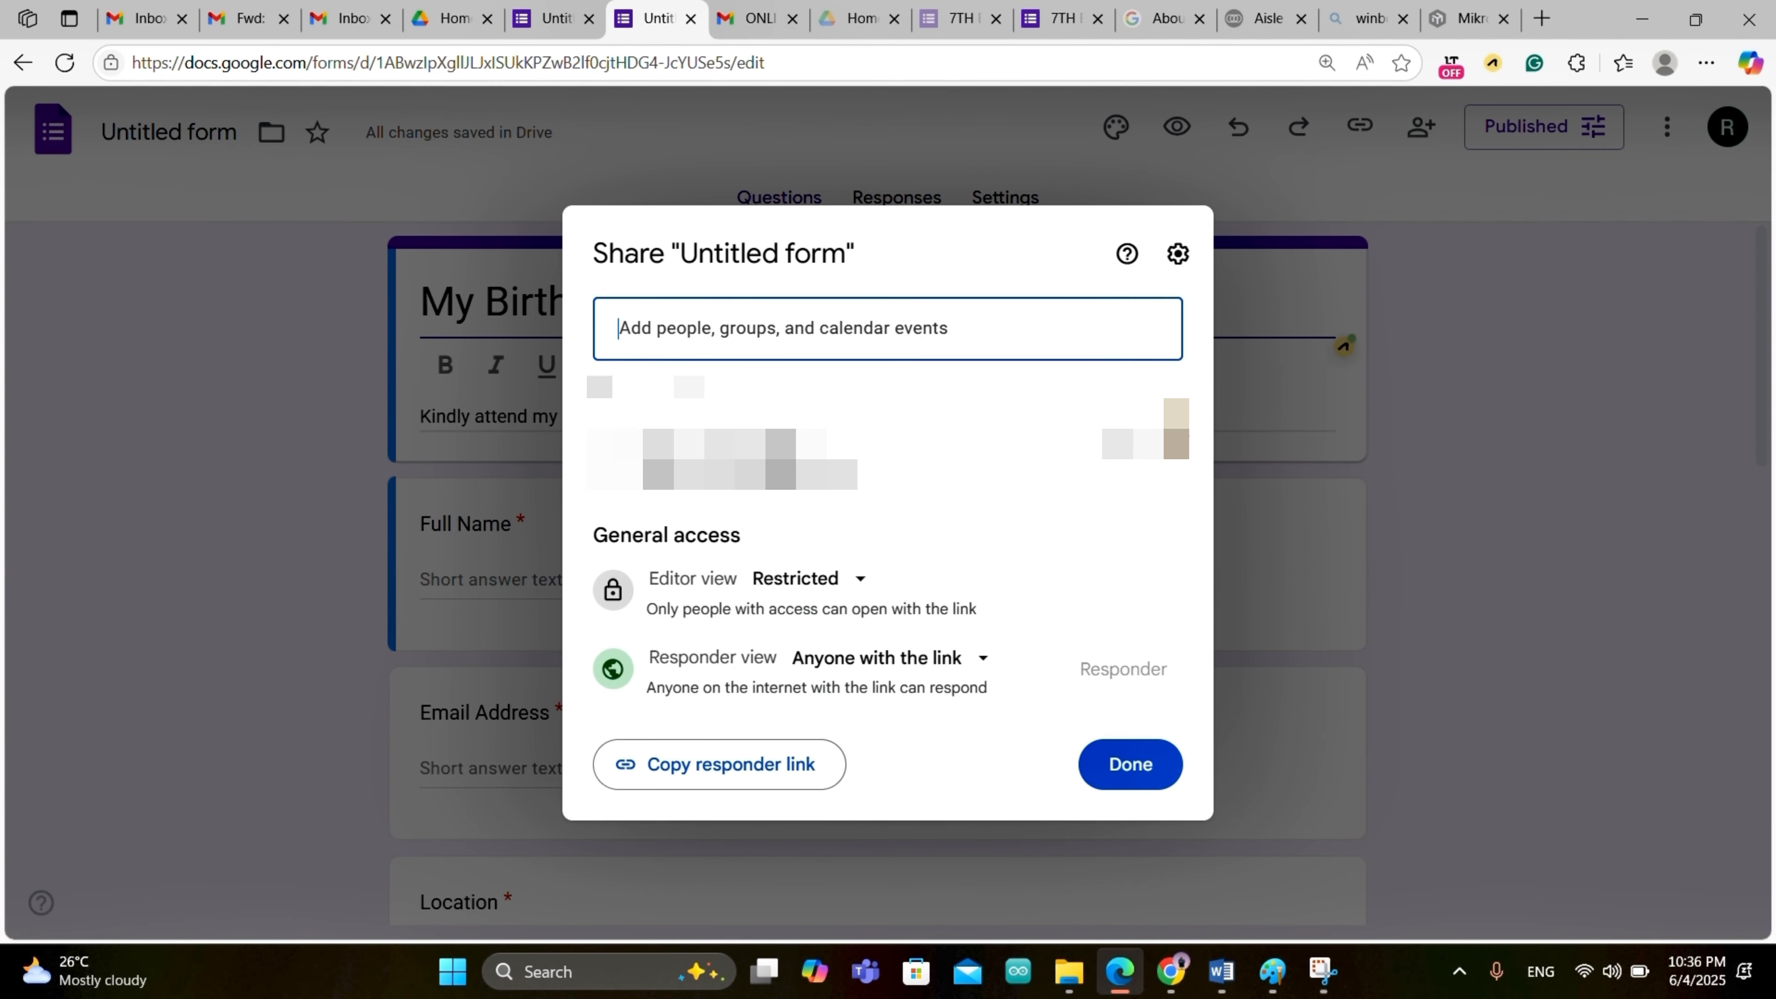
click(778, 329)
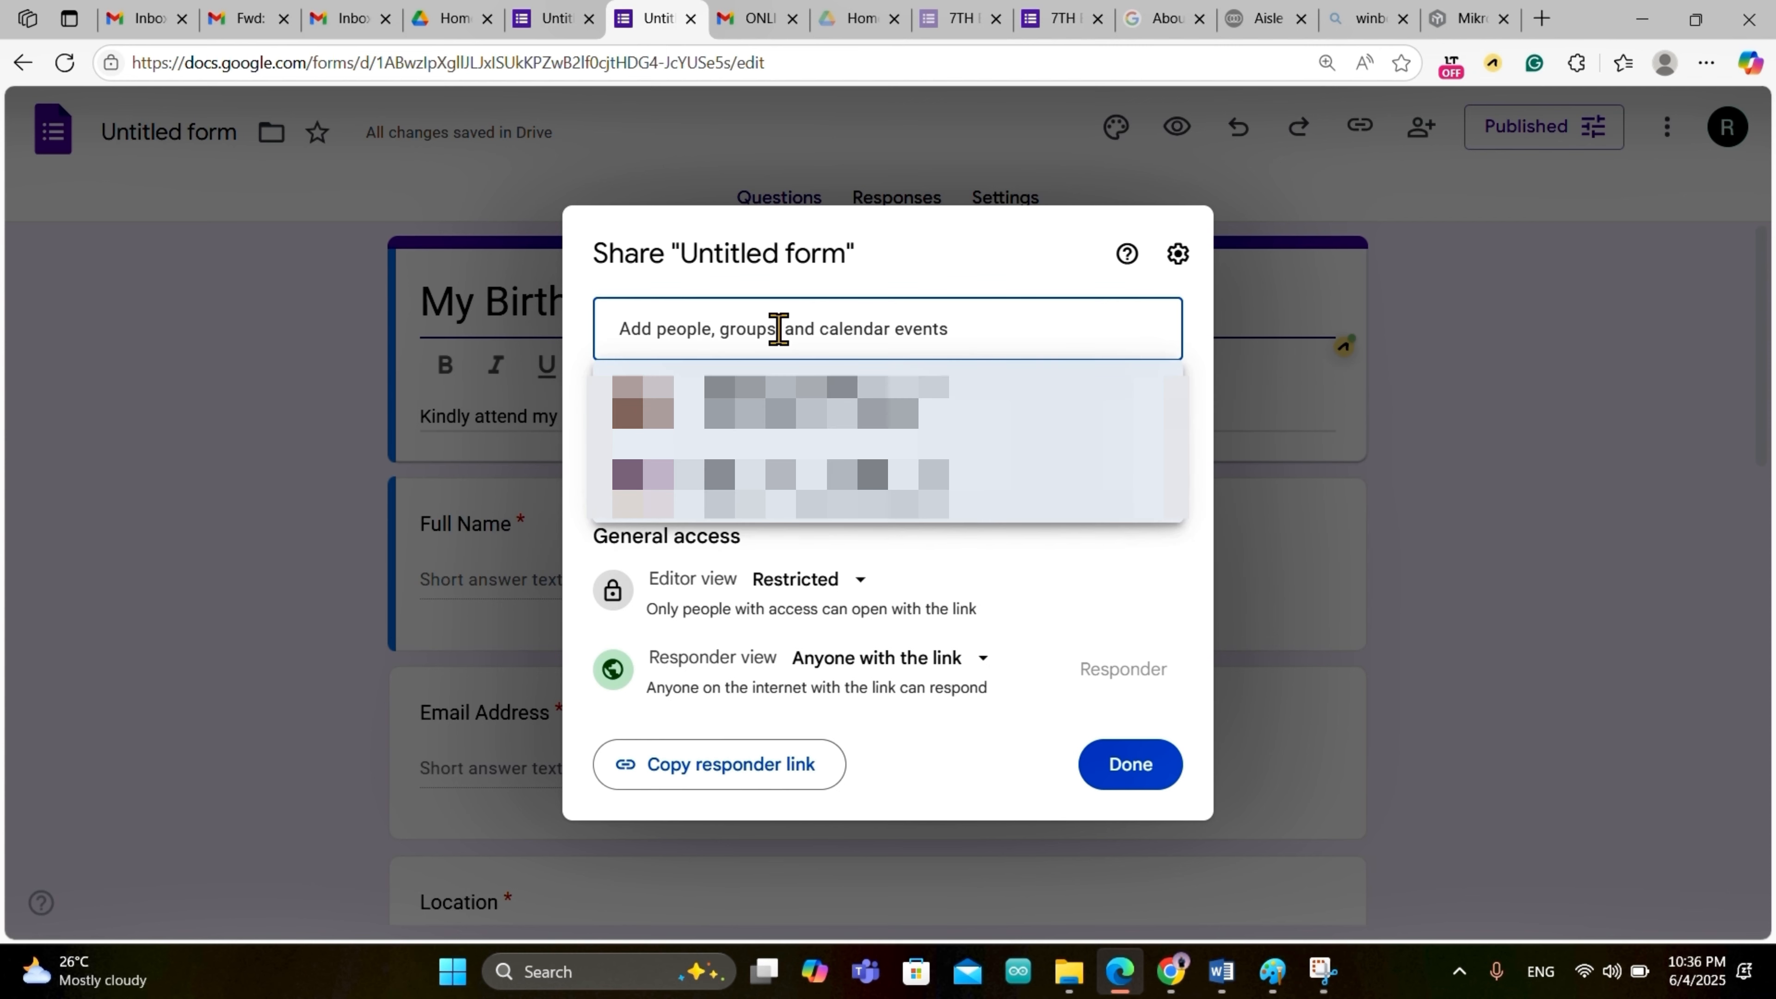
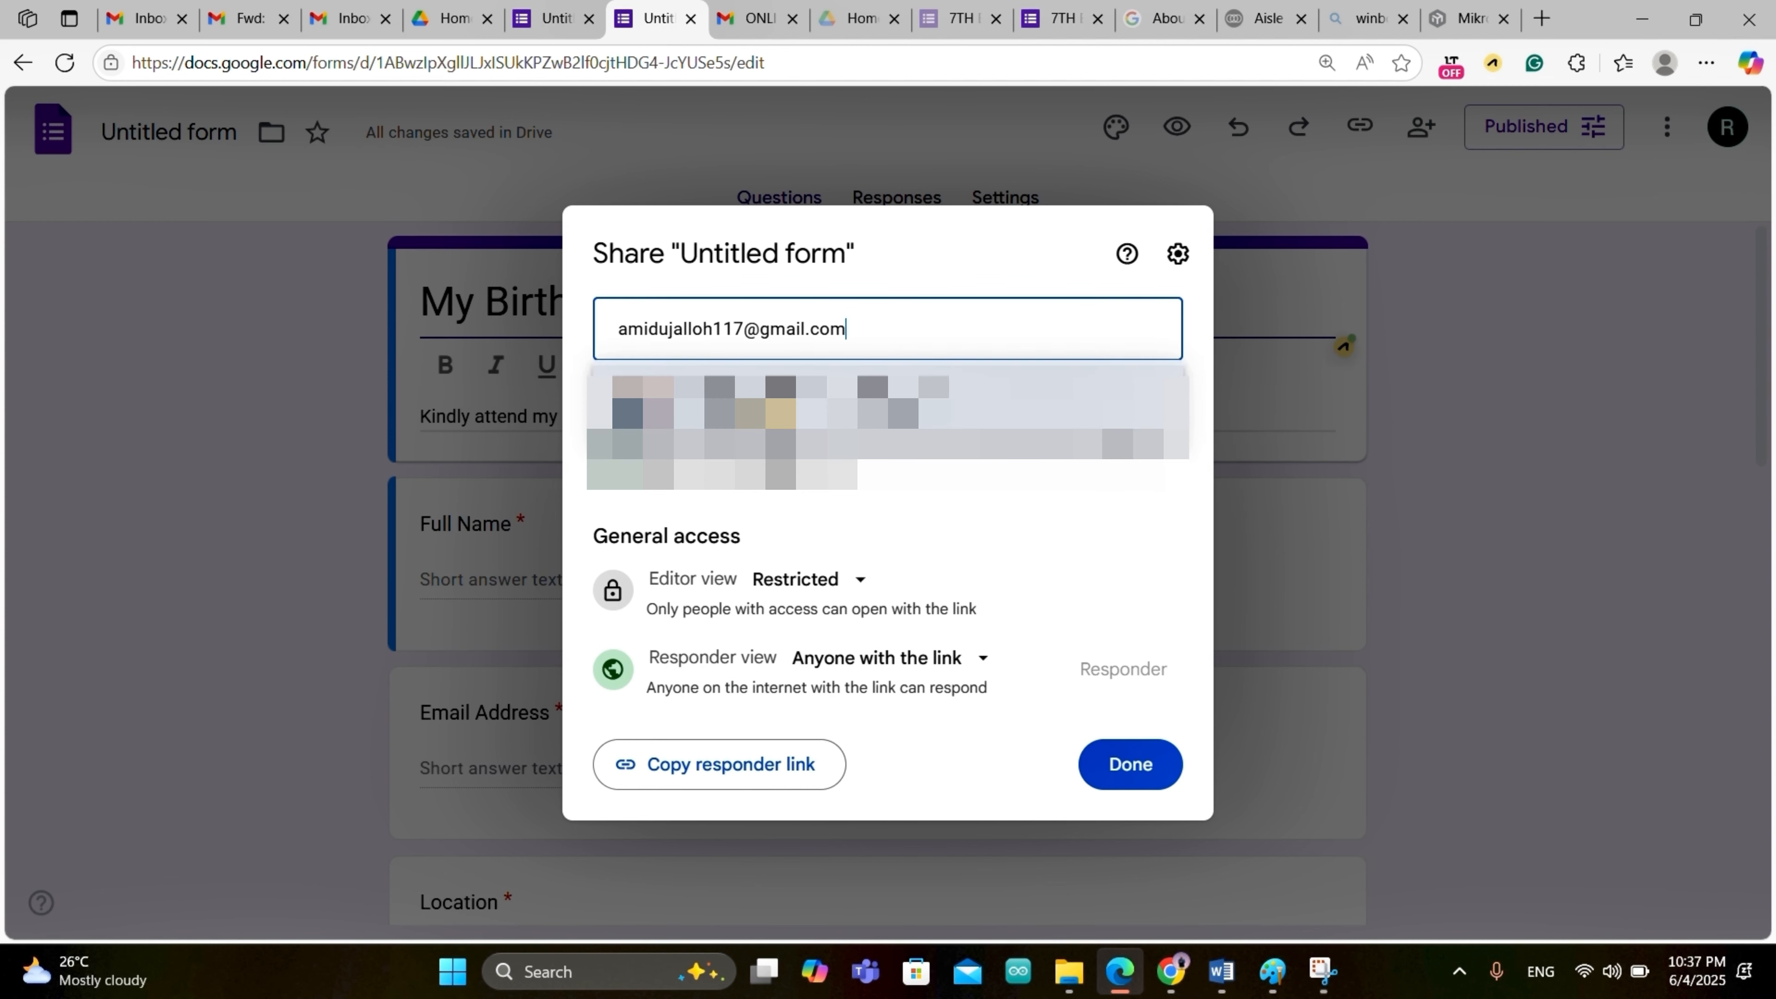
click(678, 448)
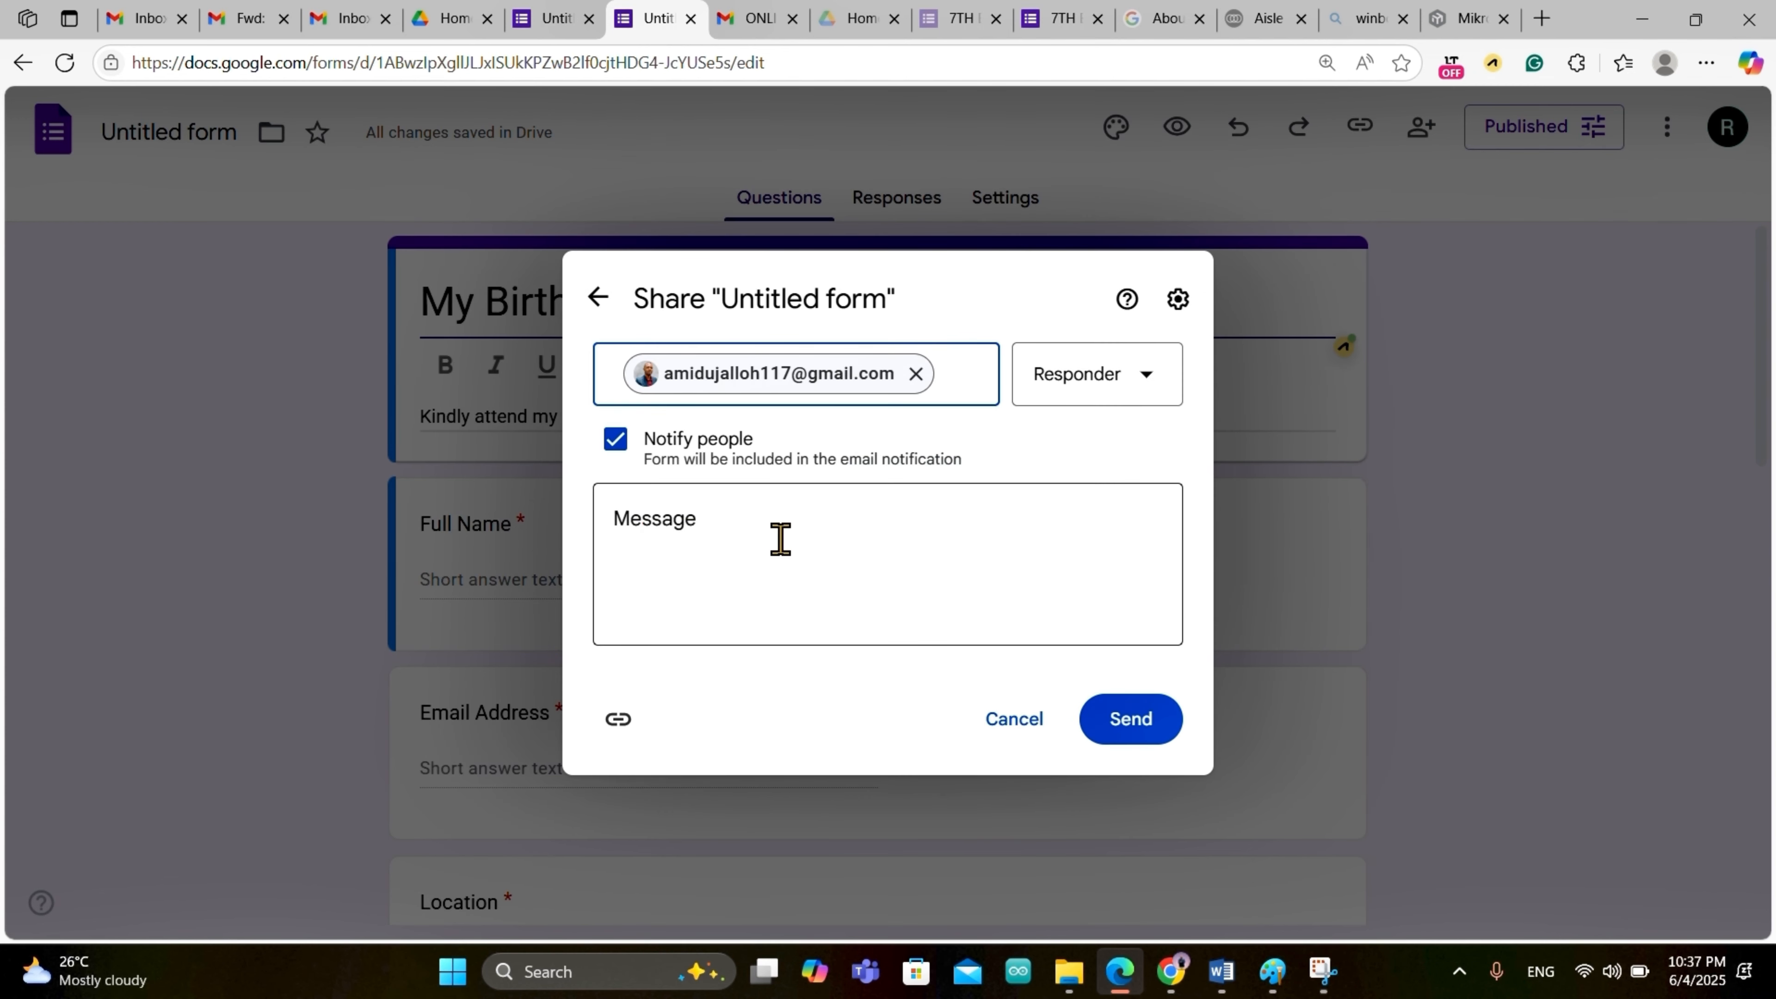
click(1146, 378)
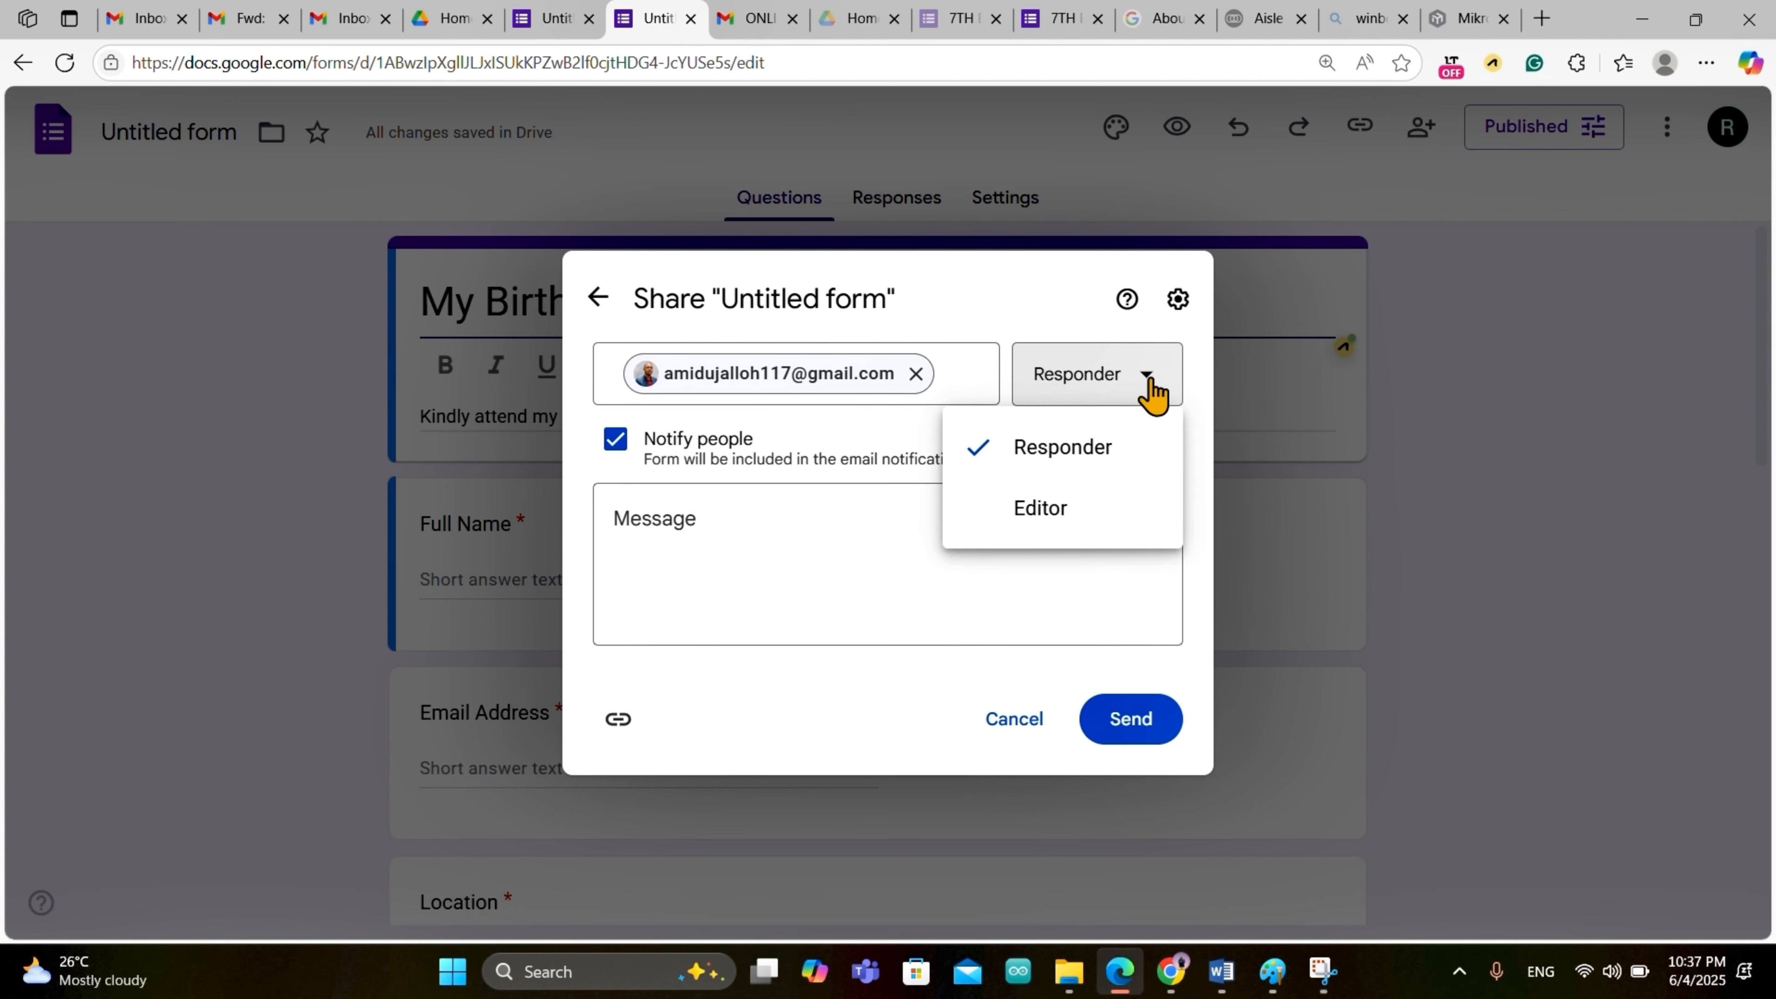
click(1058, 512)
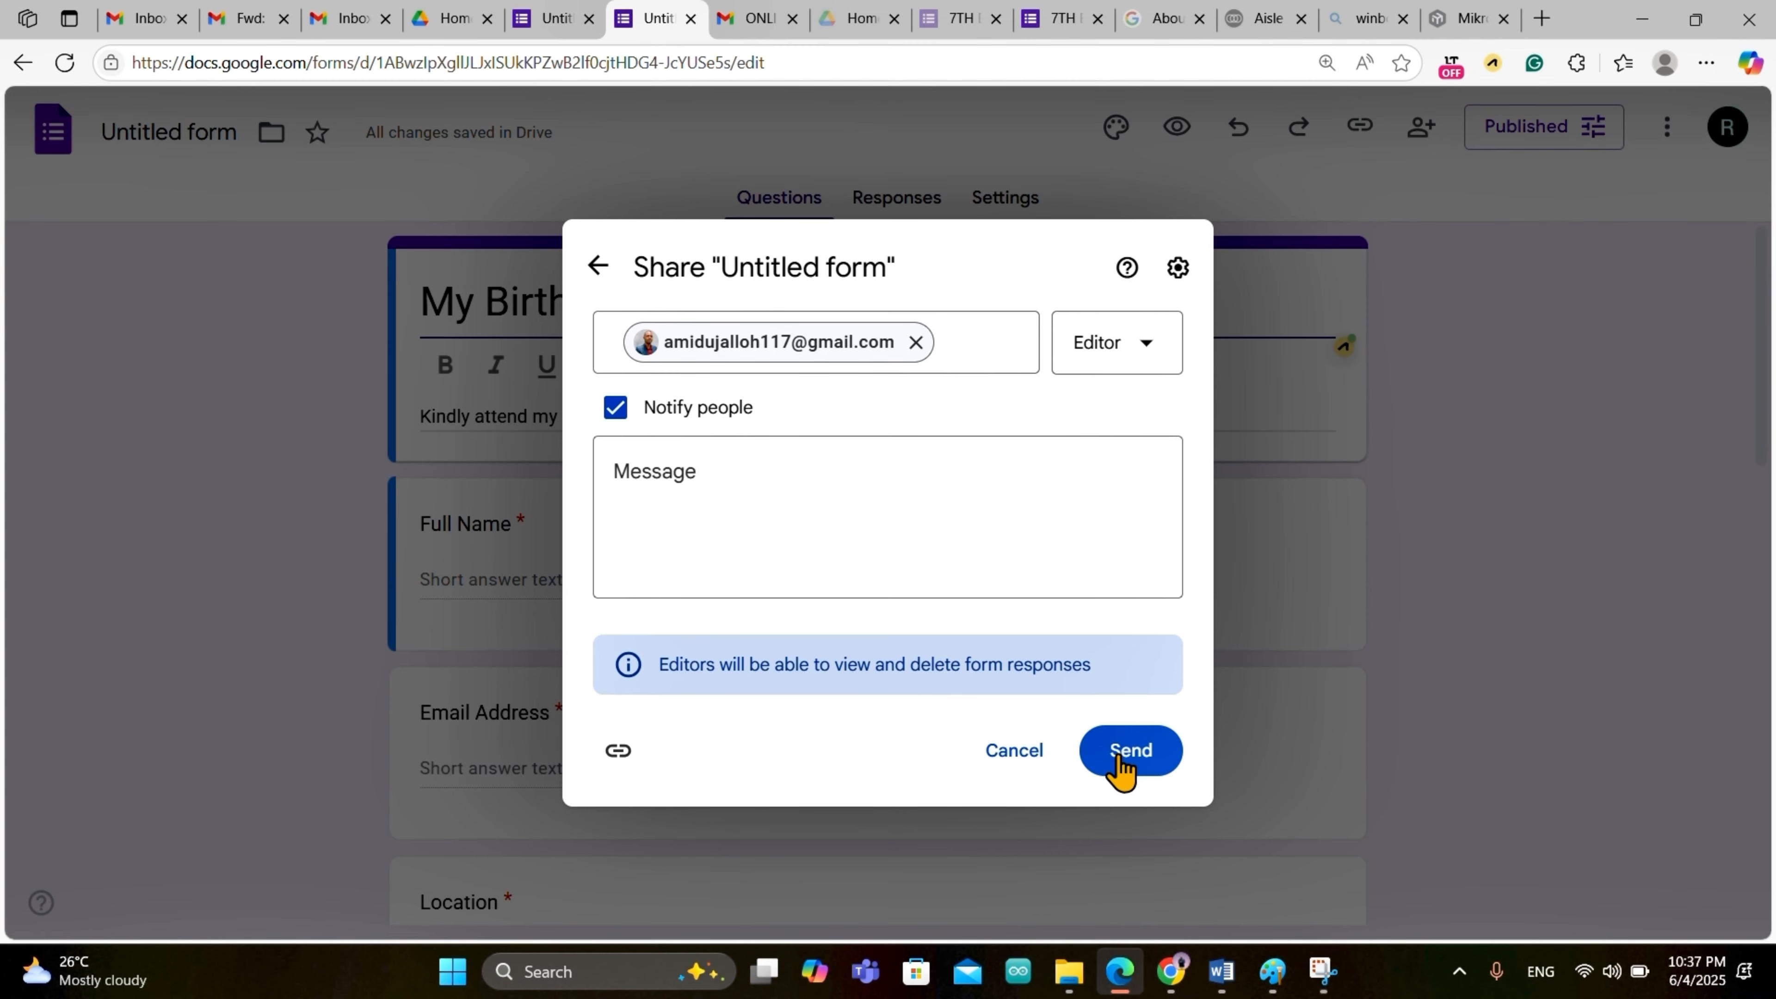
click(1119, 767)
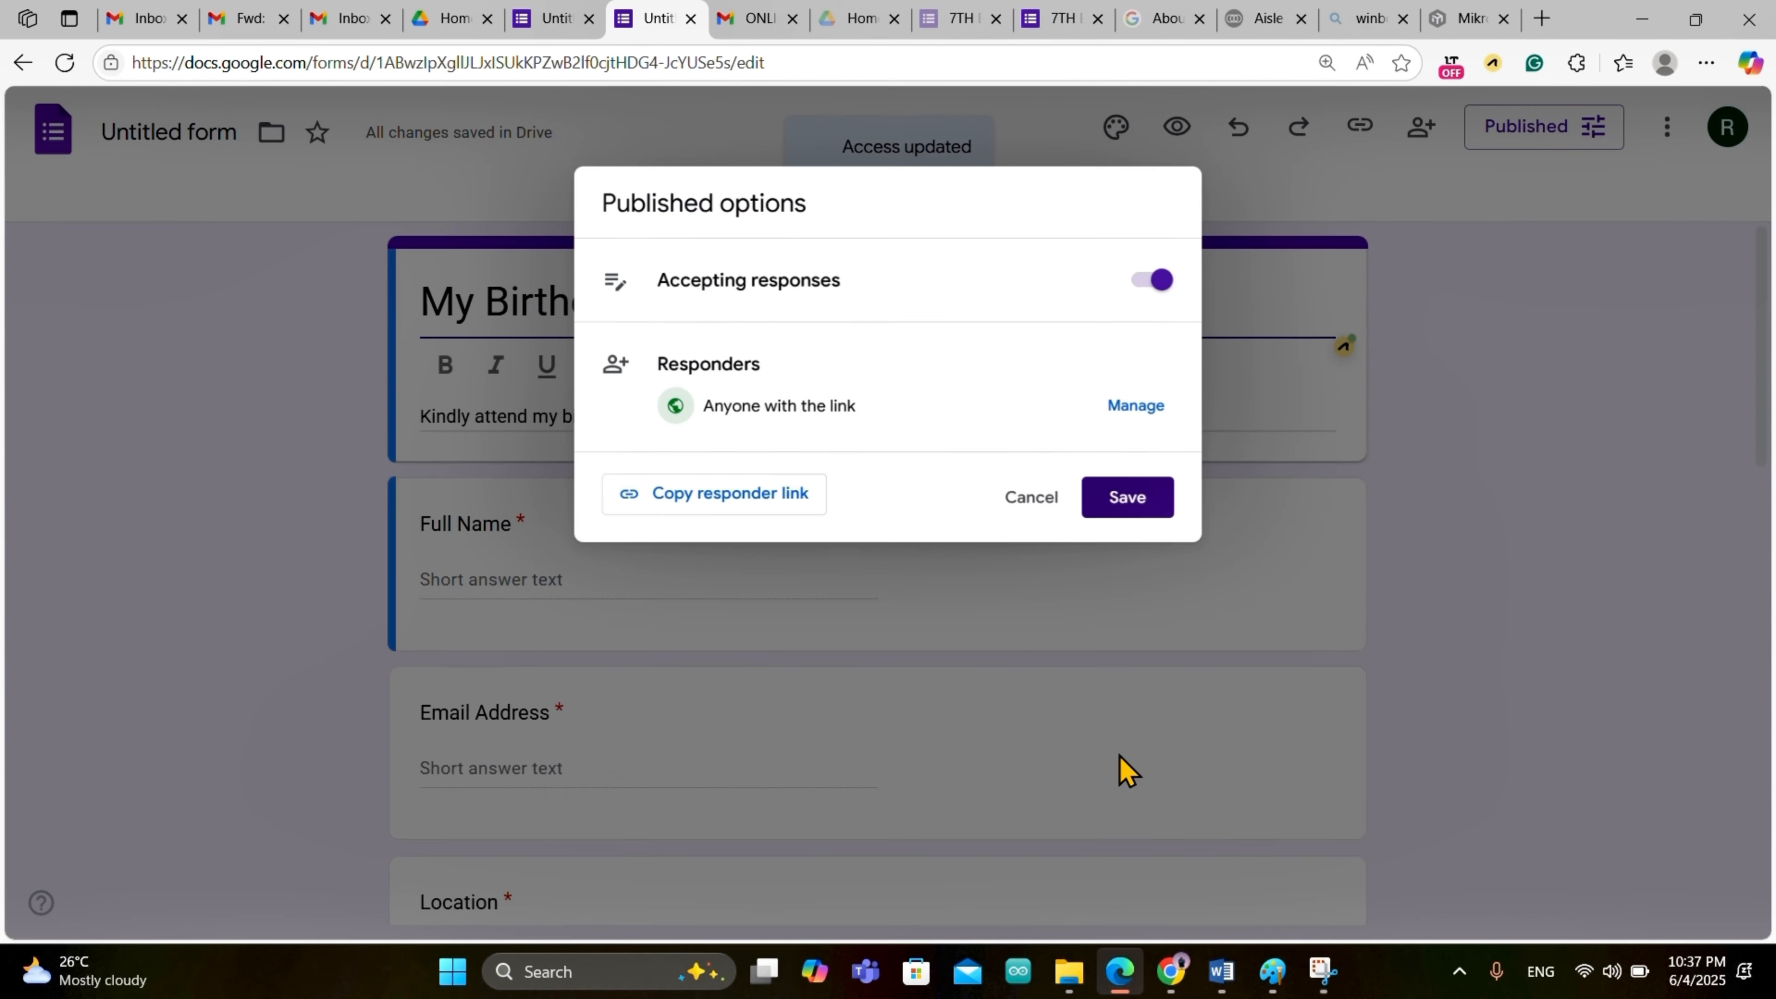
Step: Load the copied responder link in a new browser tab
click(1542, 19)
key(ctrl+v)
key(Return)
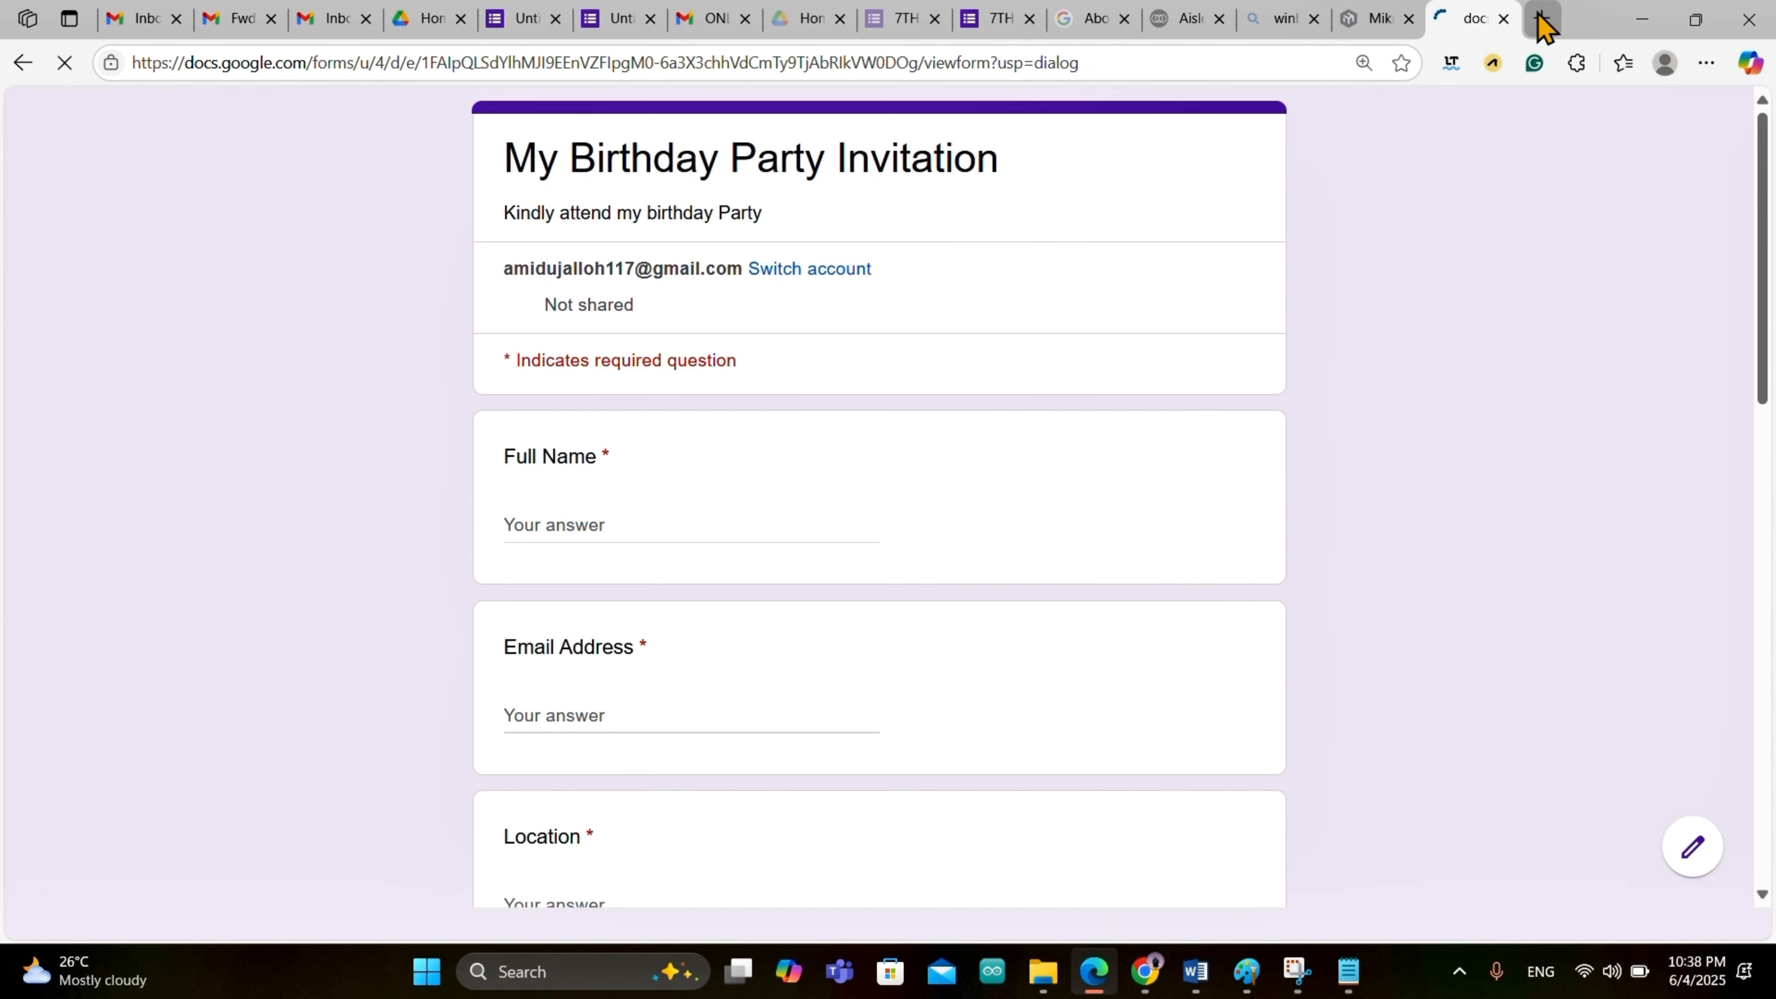
Step: Enter the respondent's full name and email address on the invitation form
scroll(777, 702, down, 10)
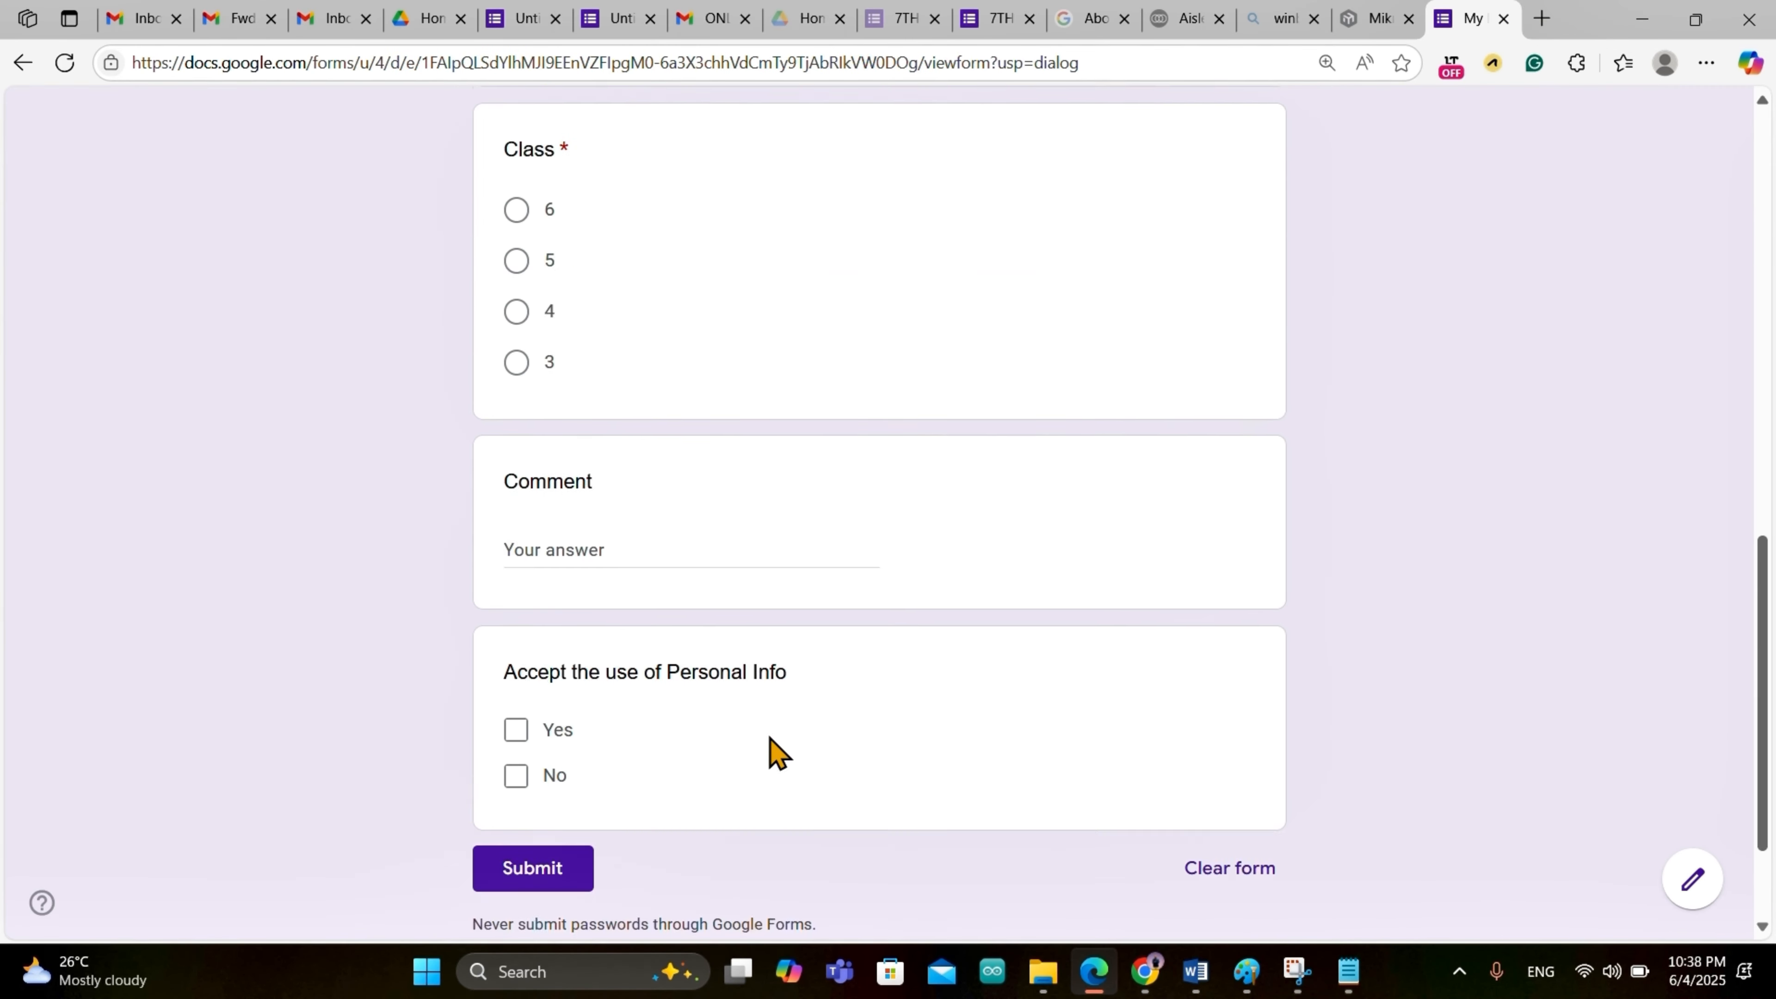
scroll(777, 752, up, 10)
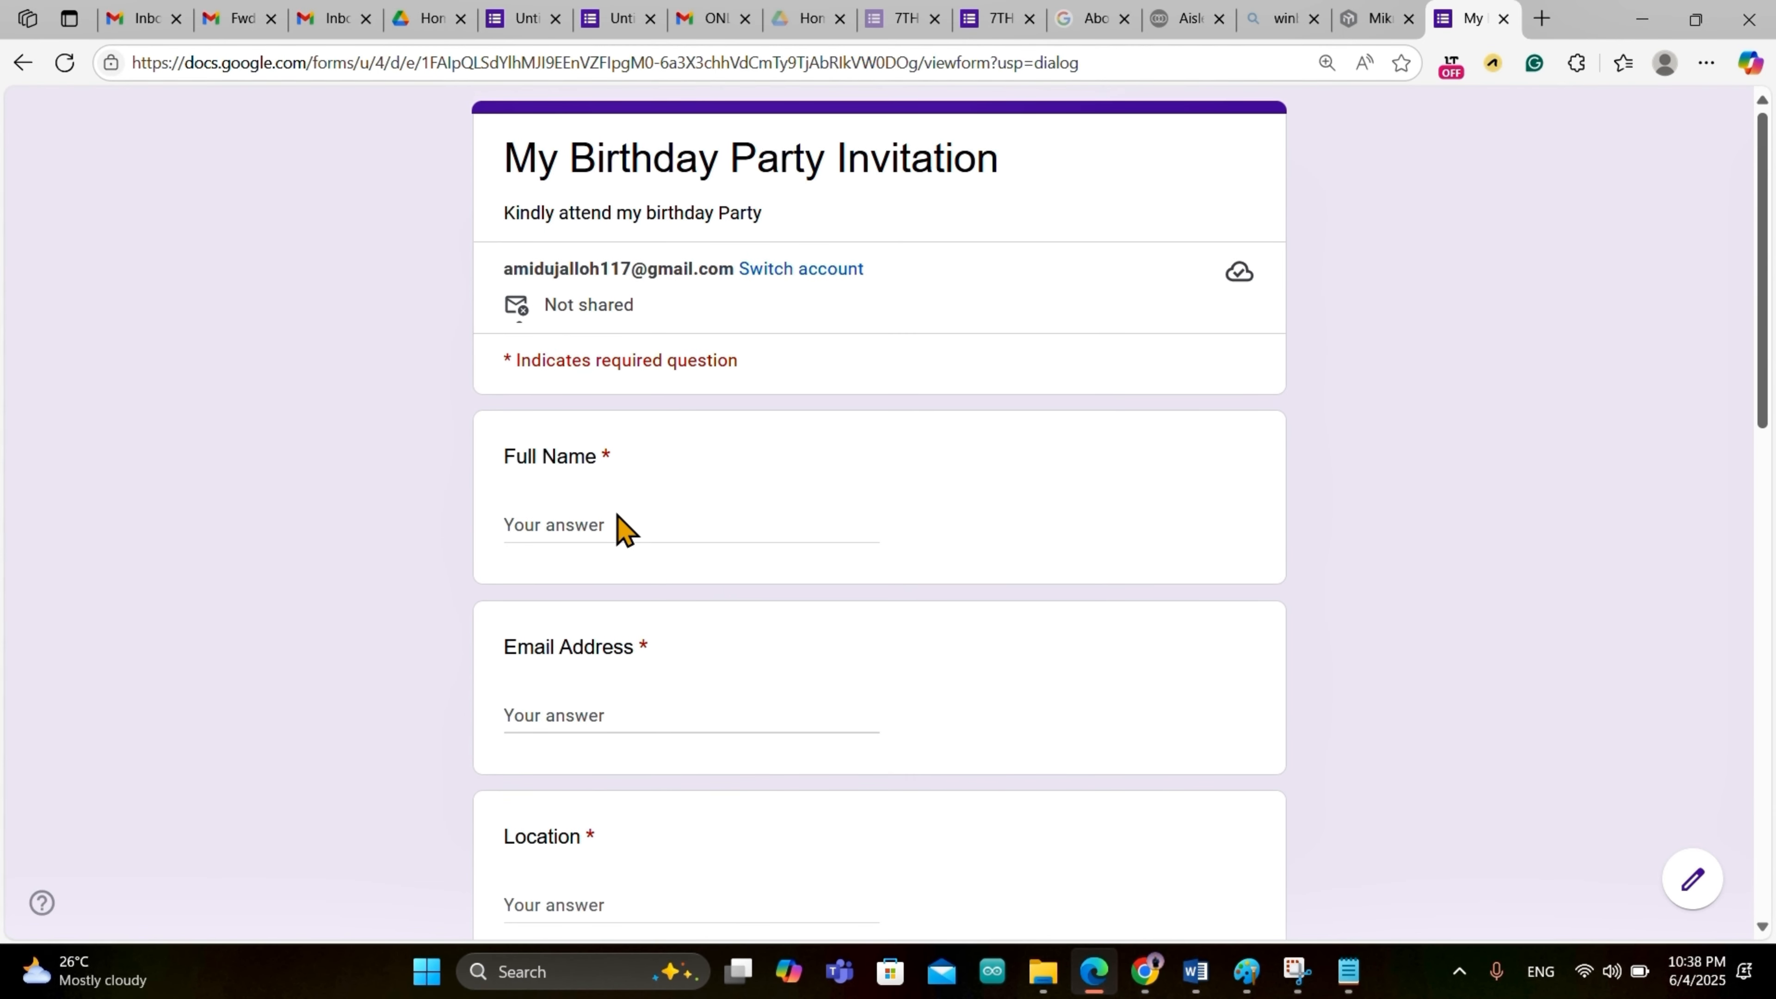
click(515, 514)
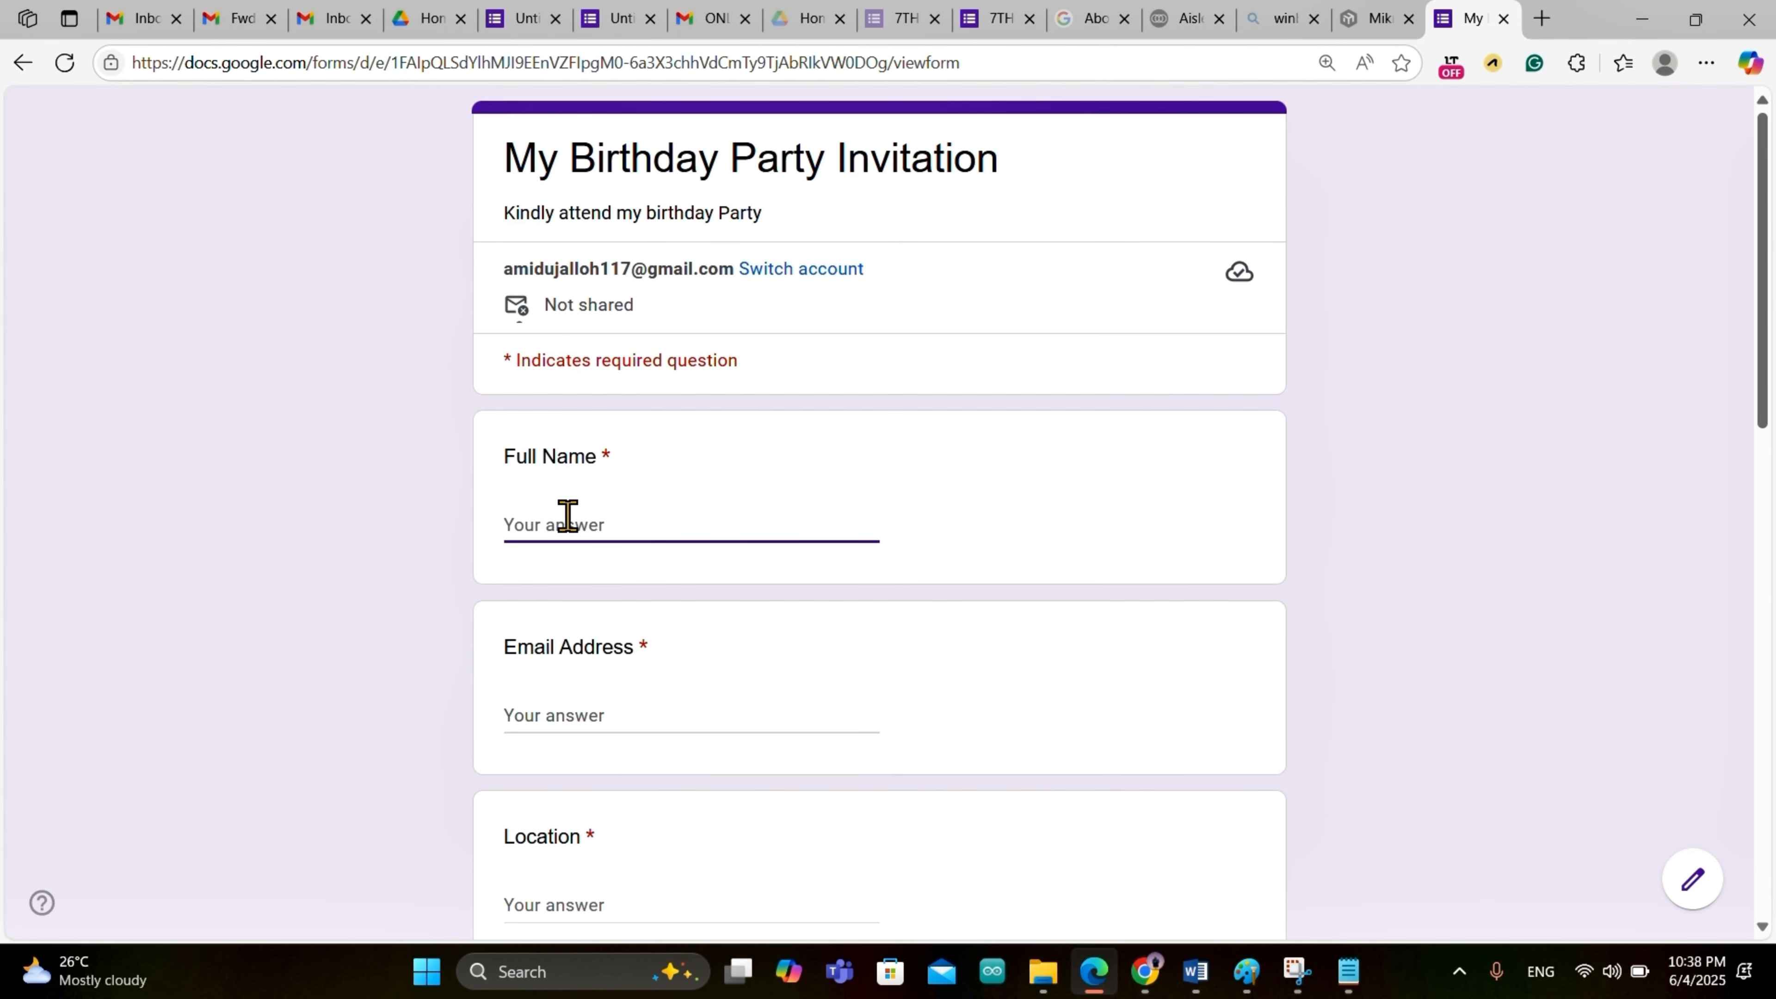
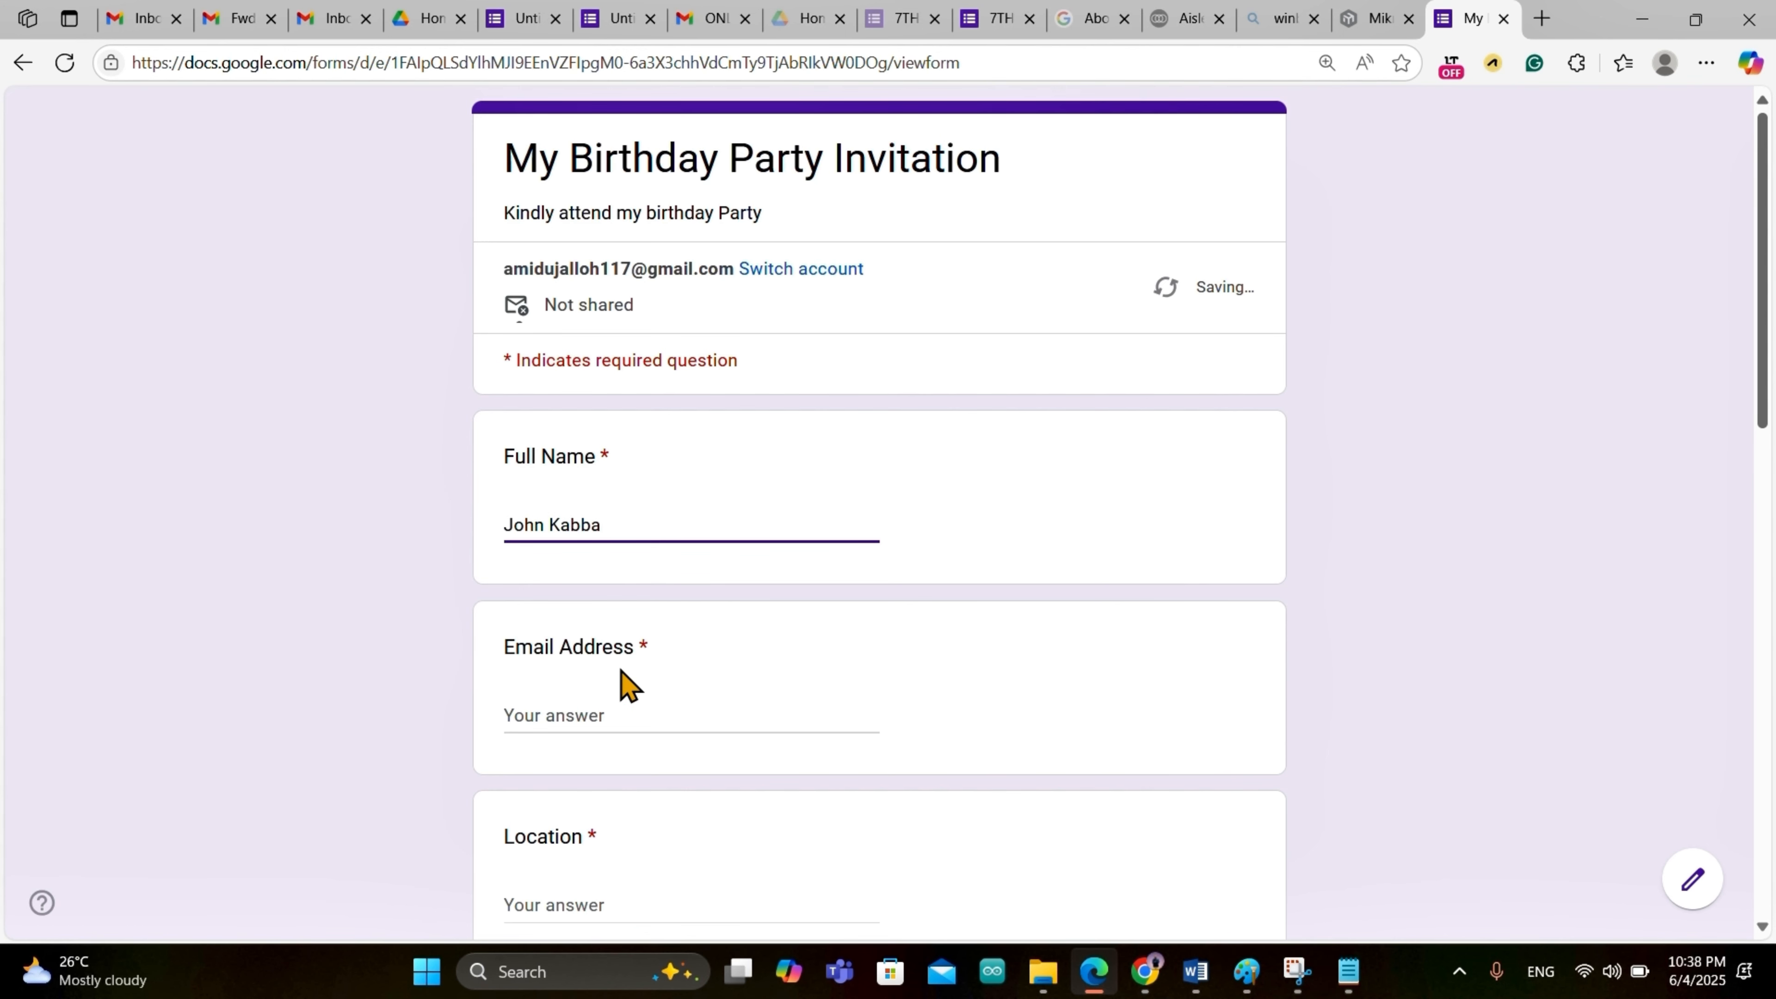
click(594, 717)
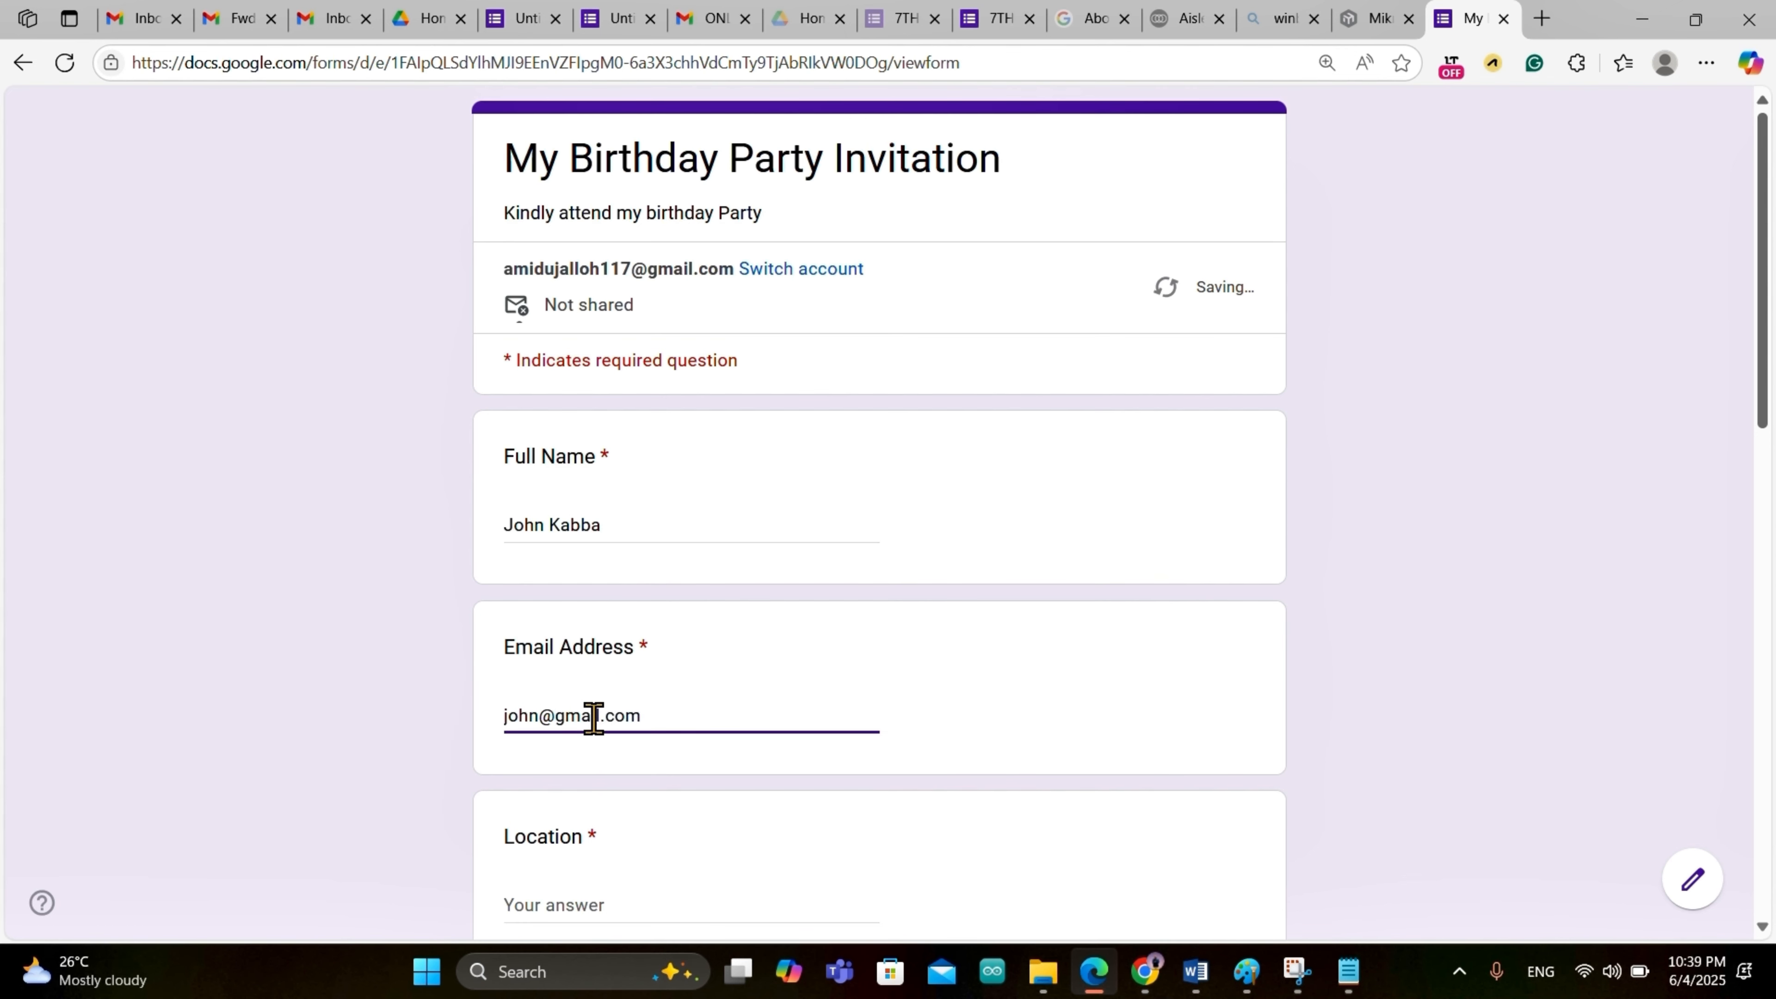
Step: Fill in the location, choose Male for Gender and select class 6
scroll(593, 717, down, 3)
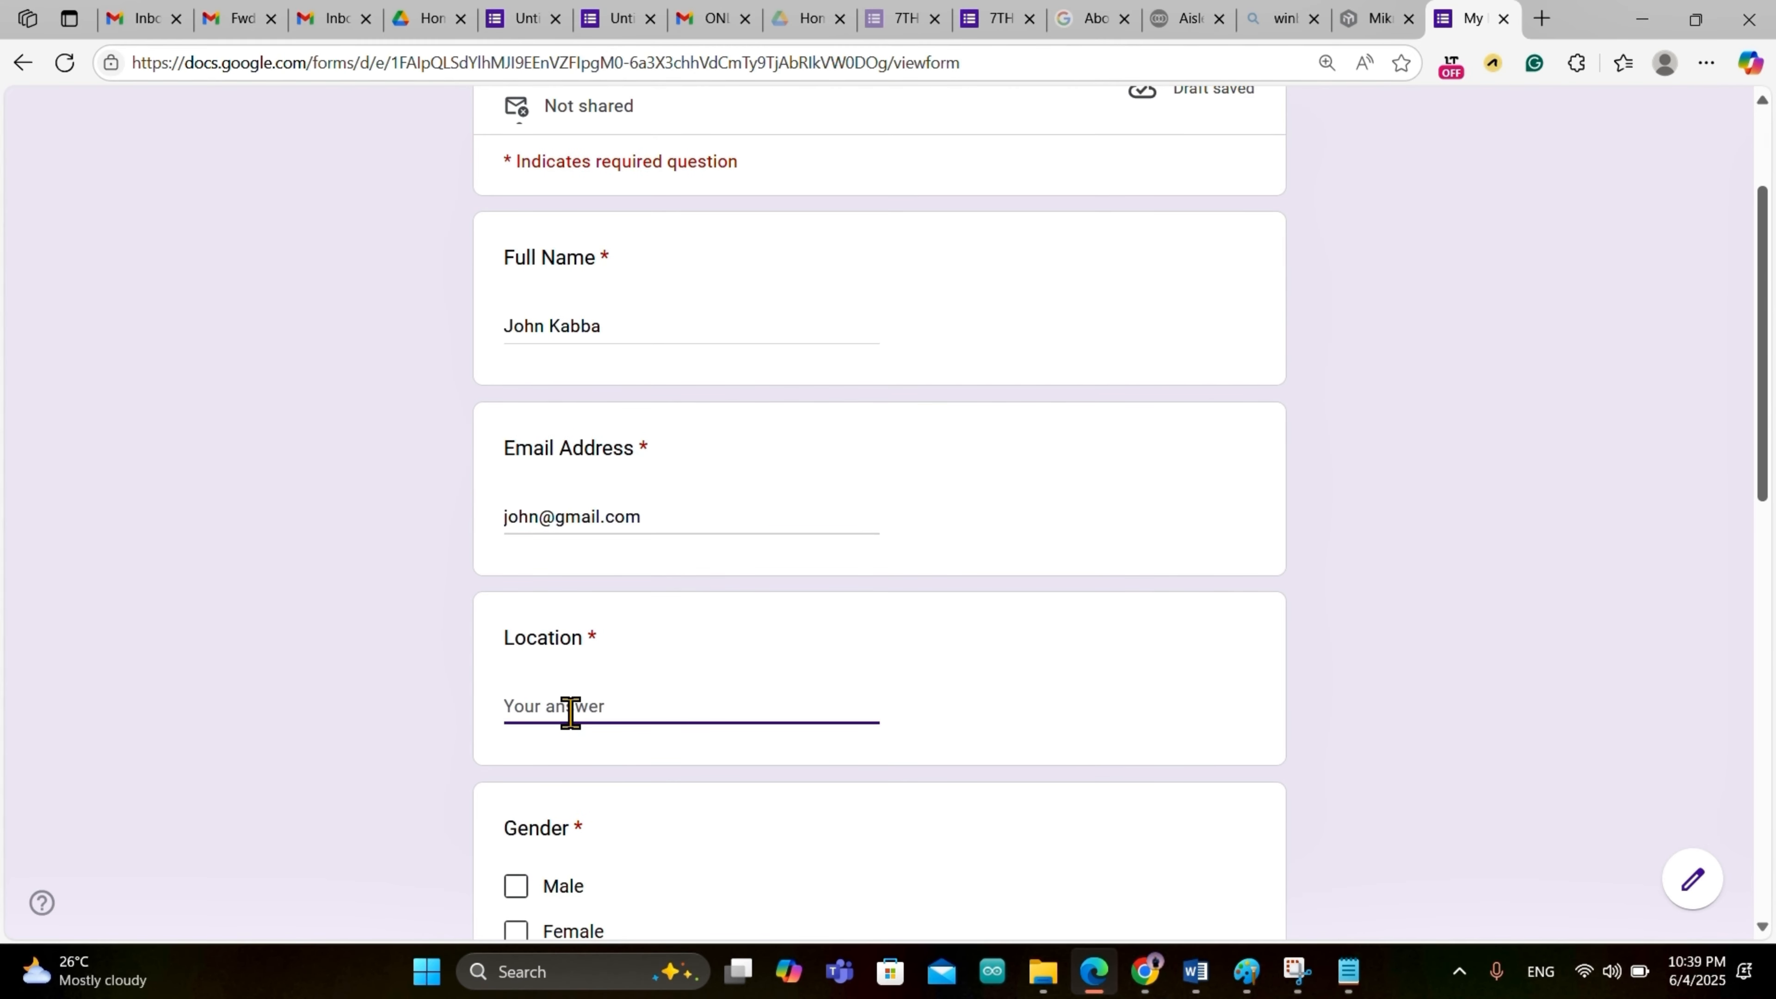
text(BO City)
scroll(570, 712, down, 5)
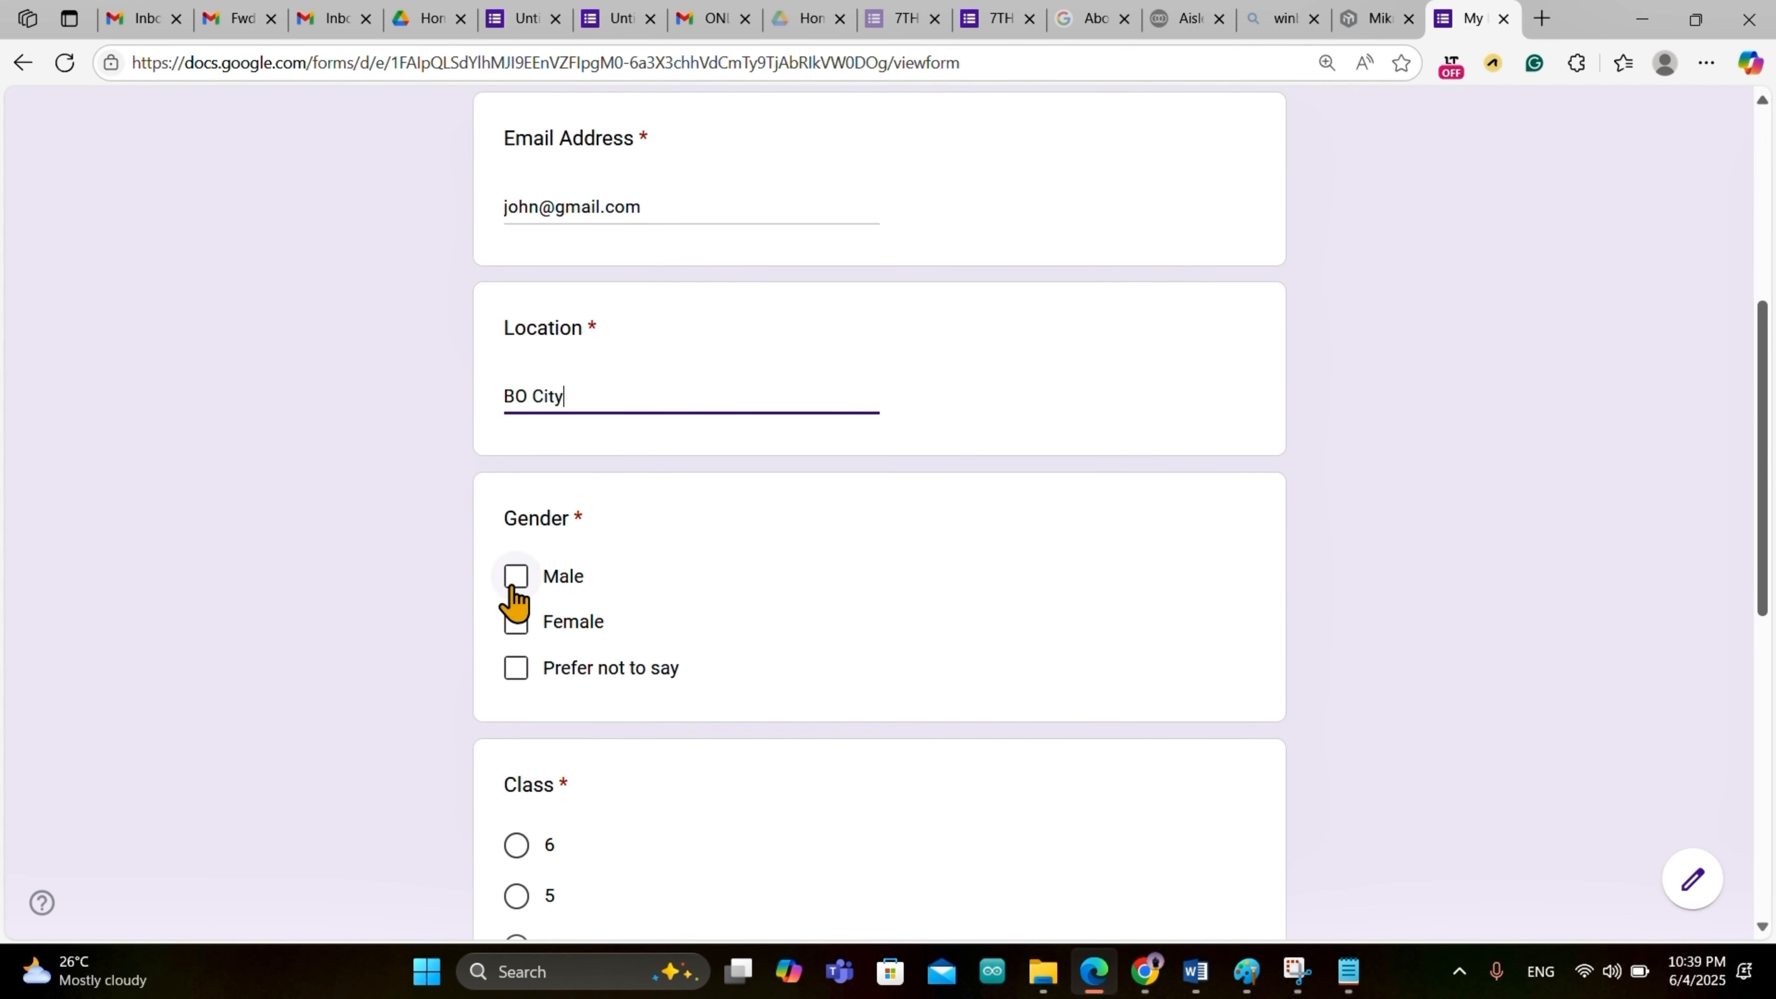
click(518, 578)
scroll(662, 645, down, 5)
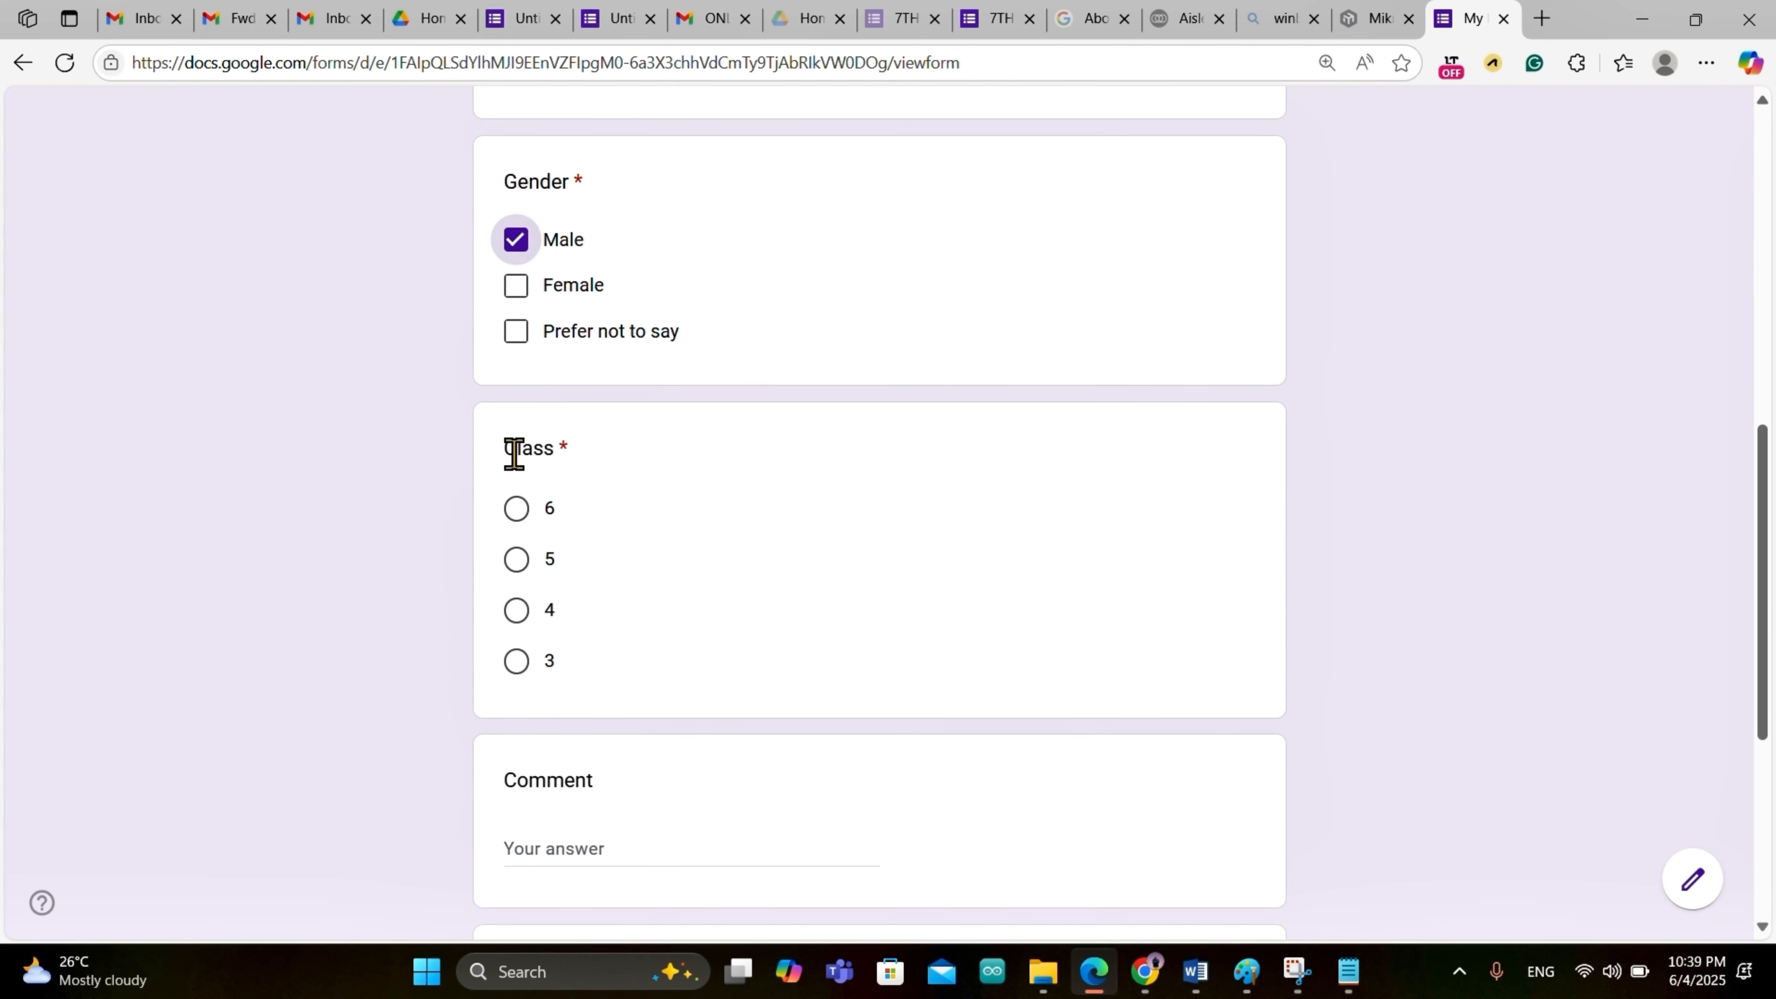
click(515, 513)
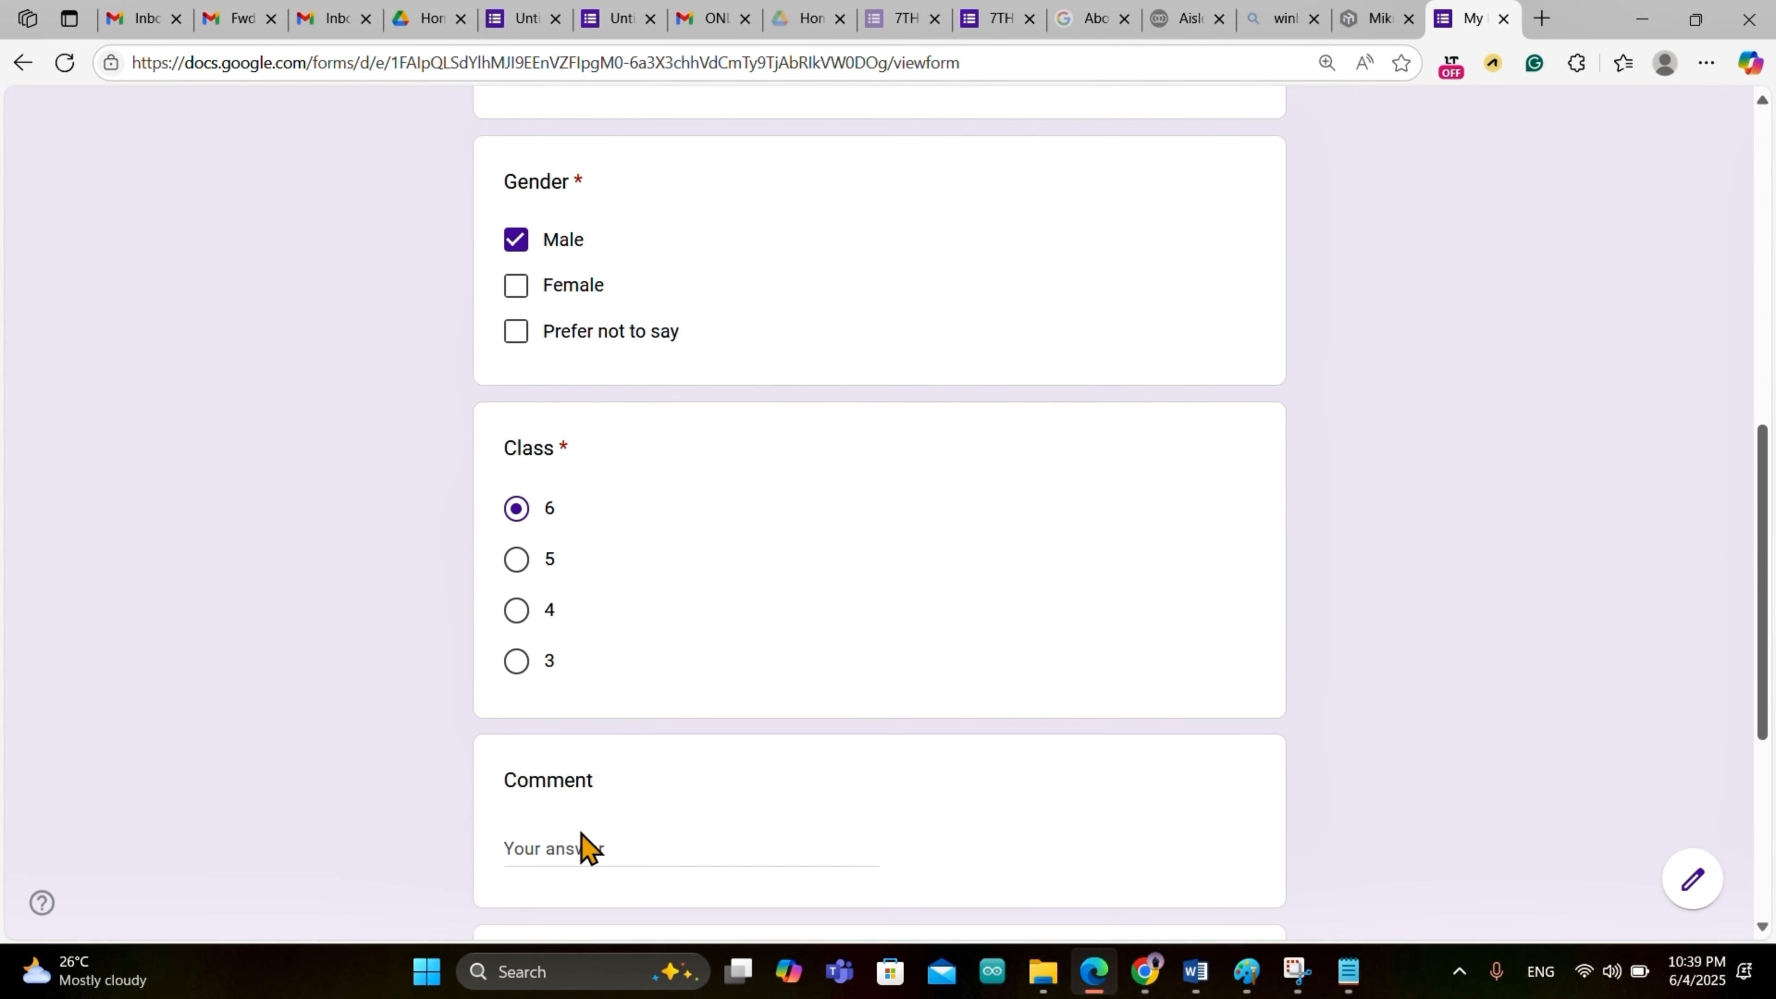
Step: Add the comment 'i love the Idea', answer Yes to personal info, and submit the response
click(560, 851)
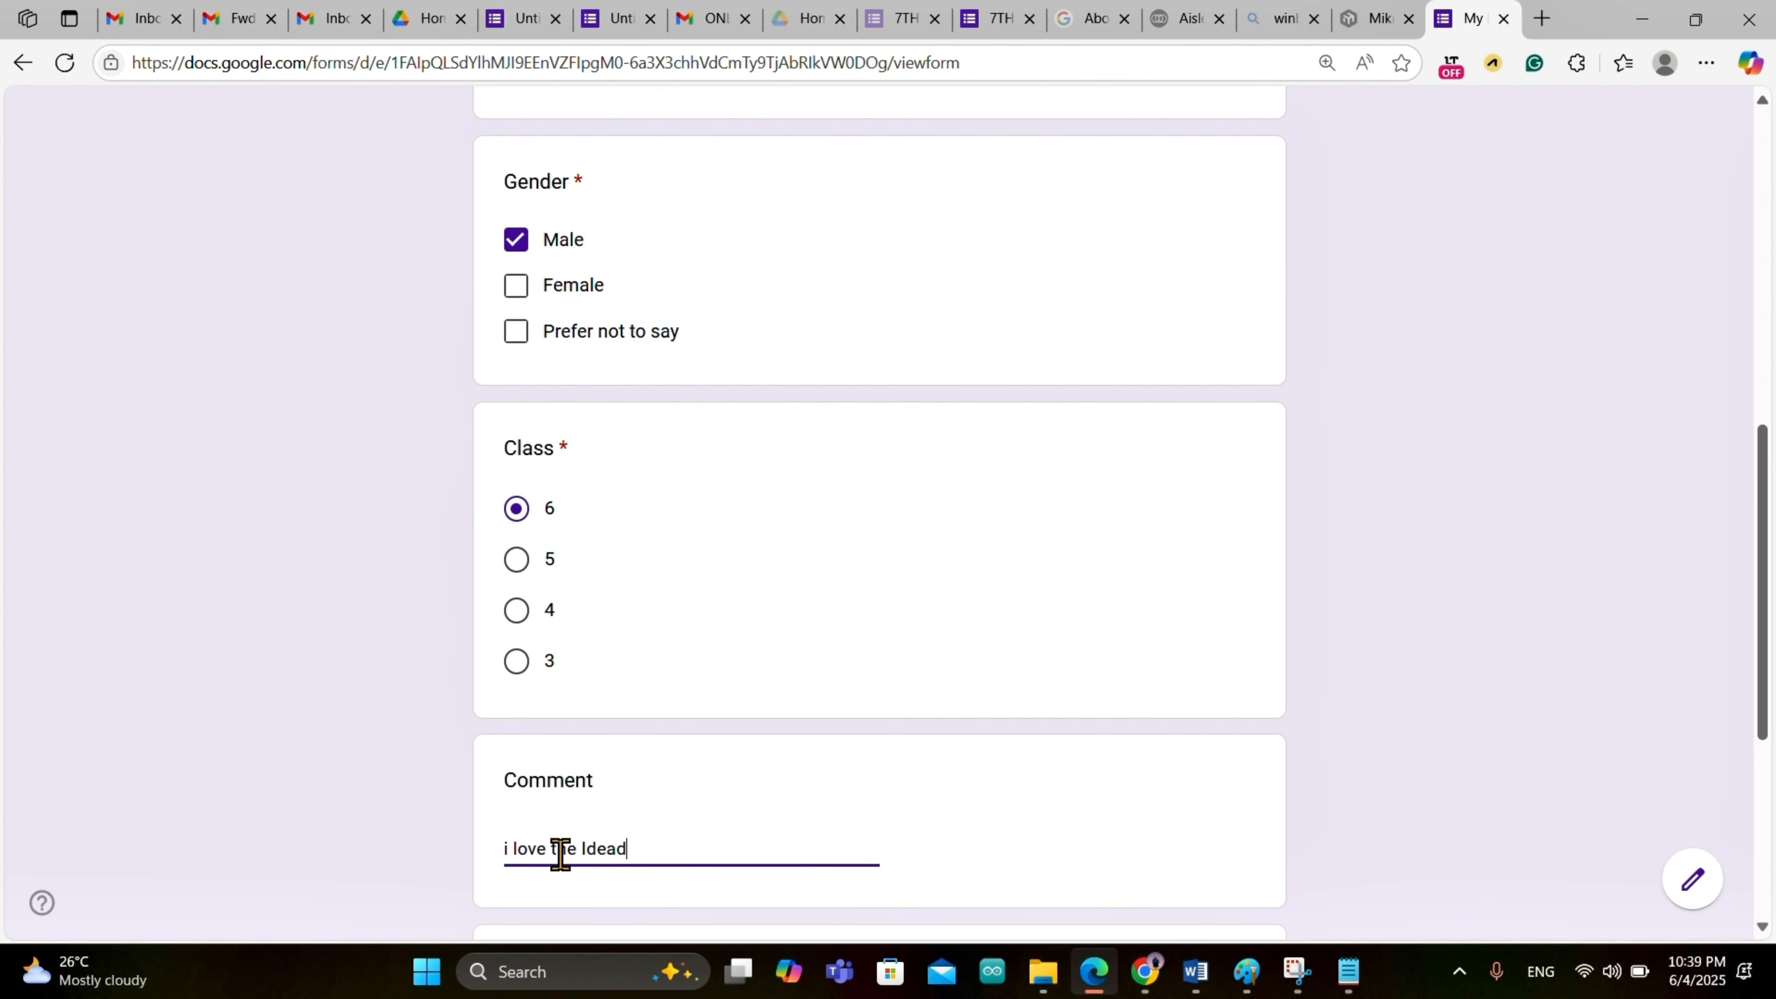
scroll(560, 854, down, 3)
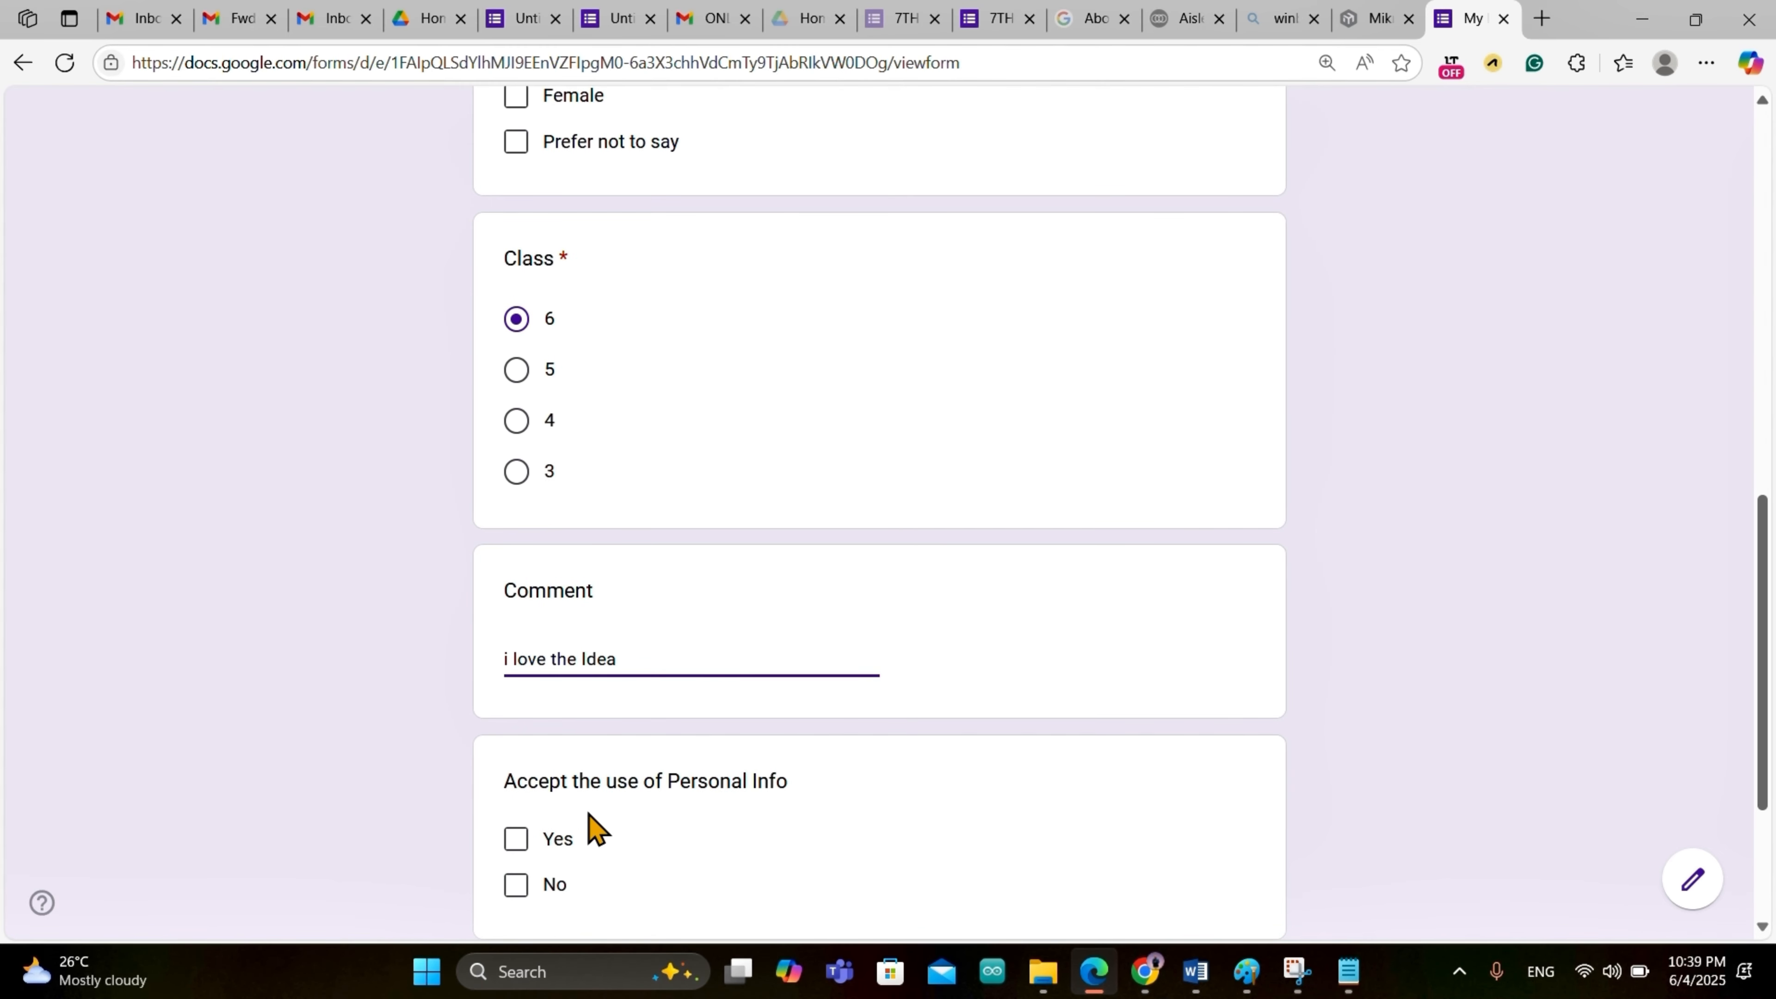
scroll(589, 829, down, 3)
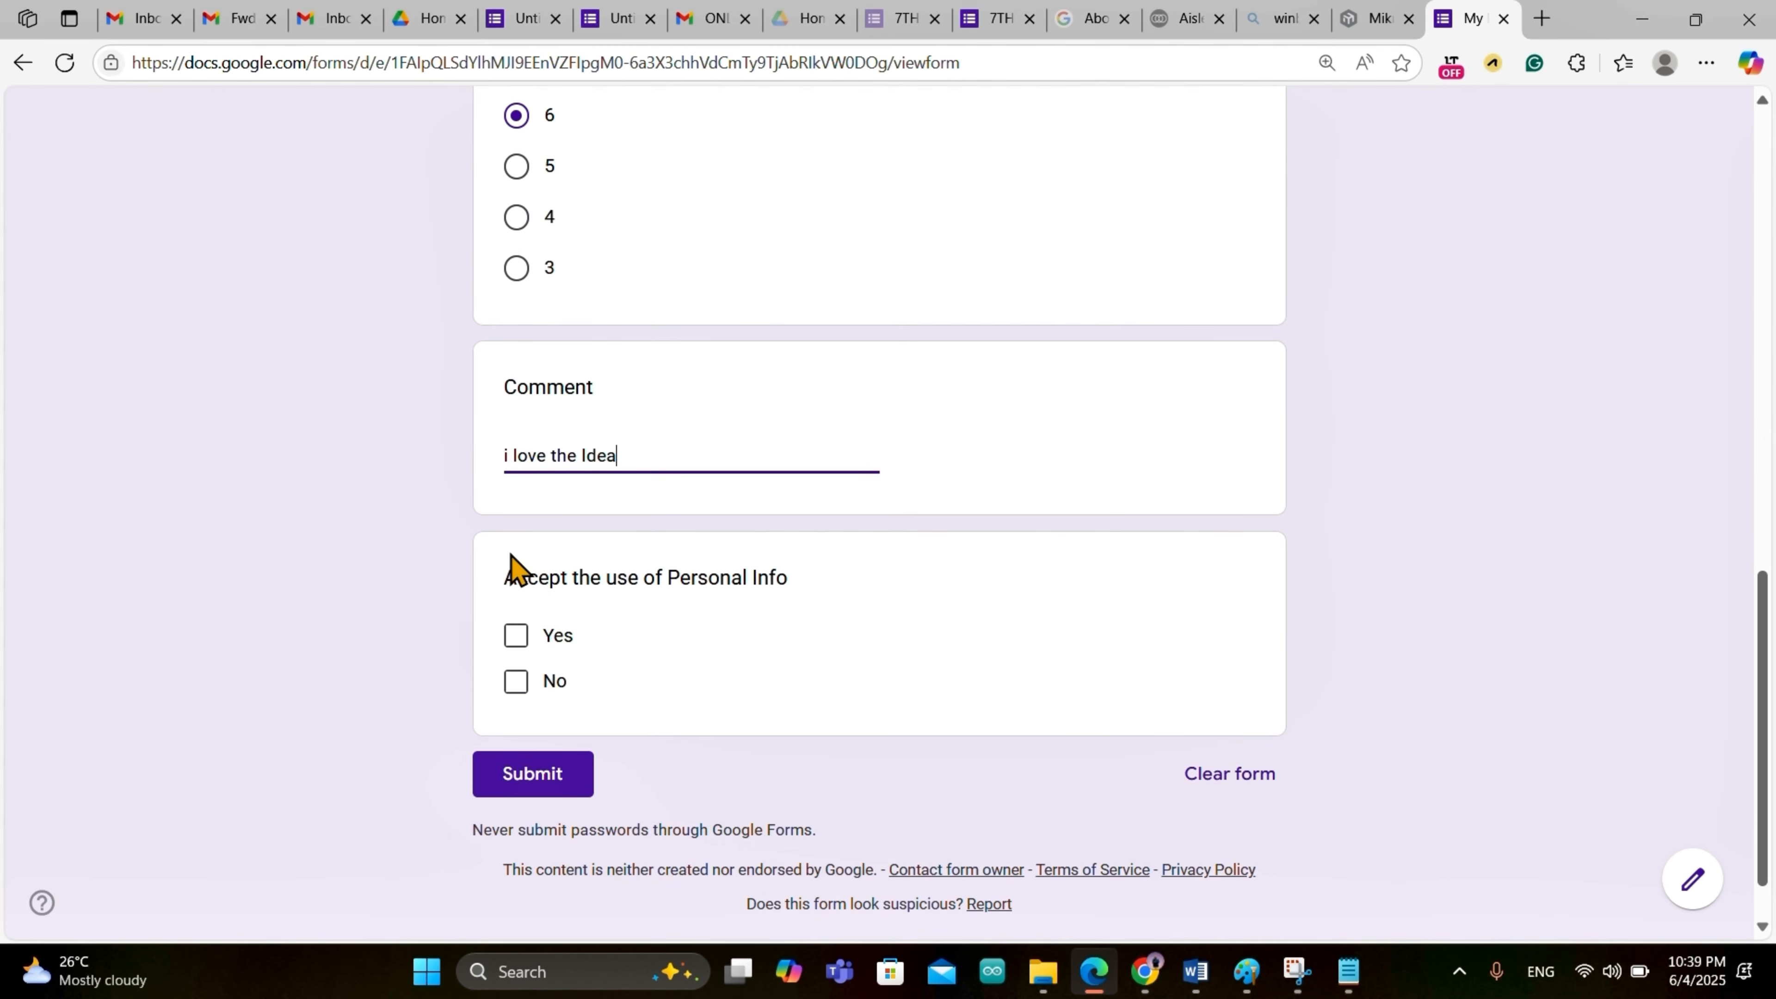
click(511, 638)
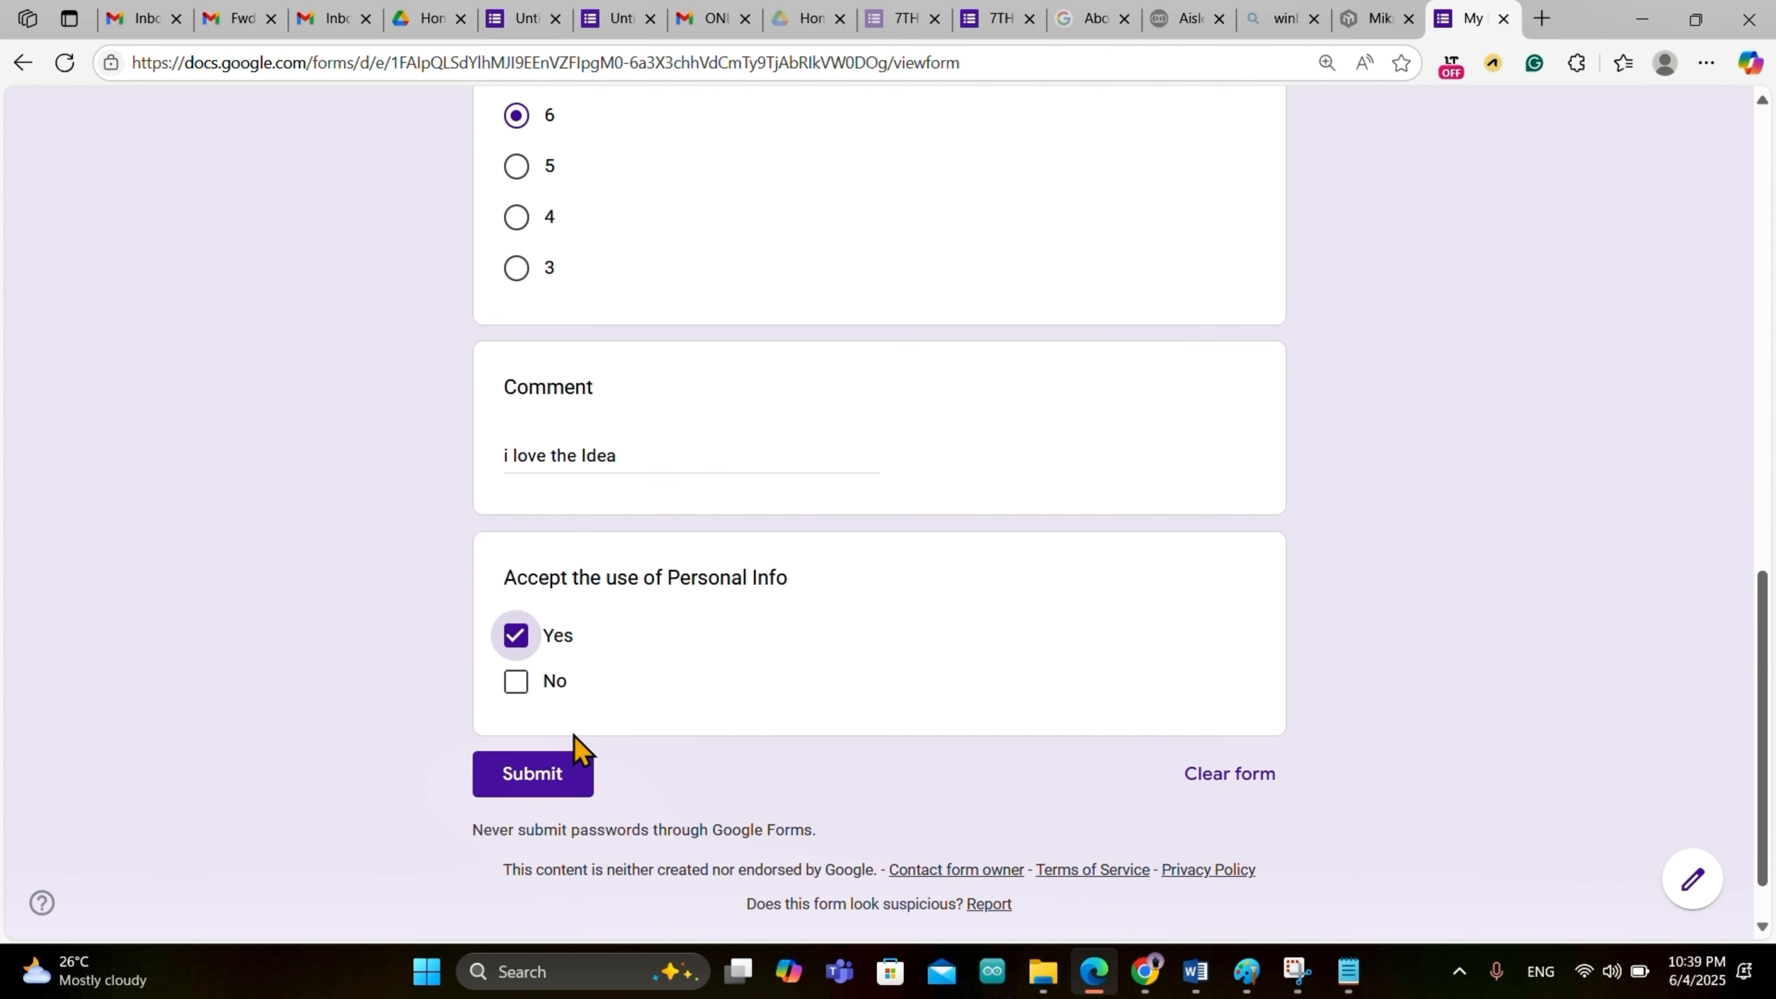
scroll(575, 782, up, 5)
scroll(563, 734, down, 6)
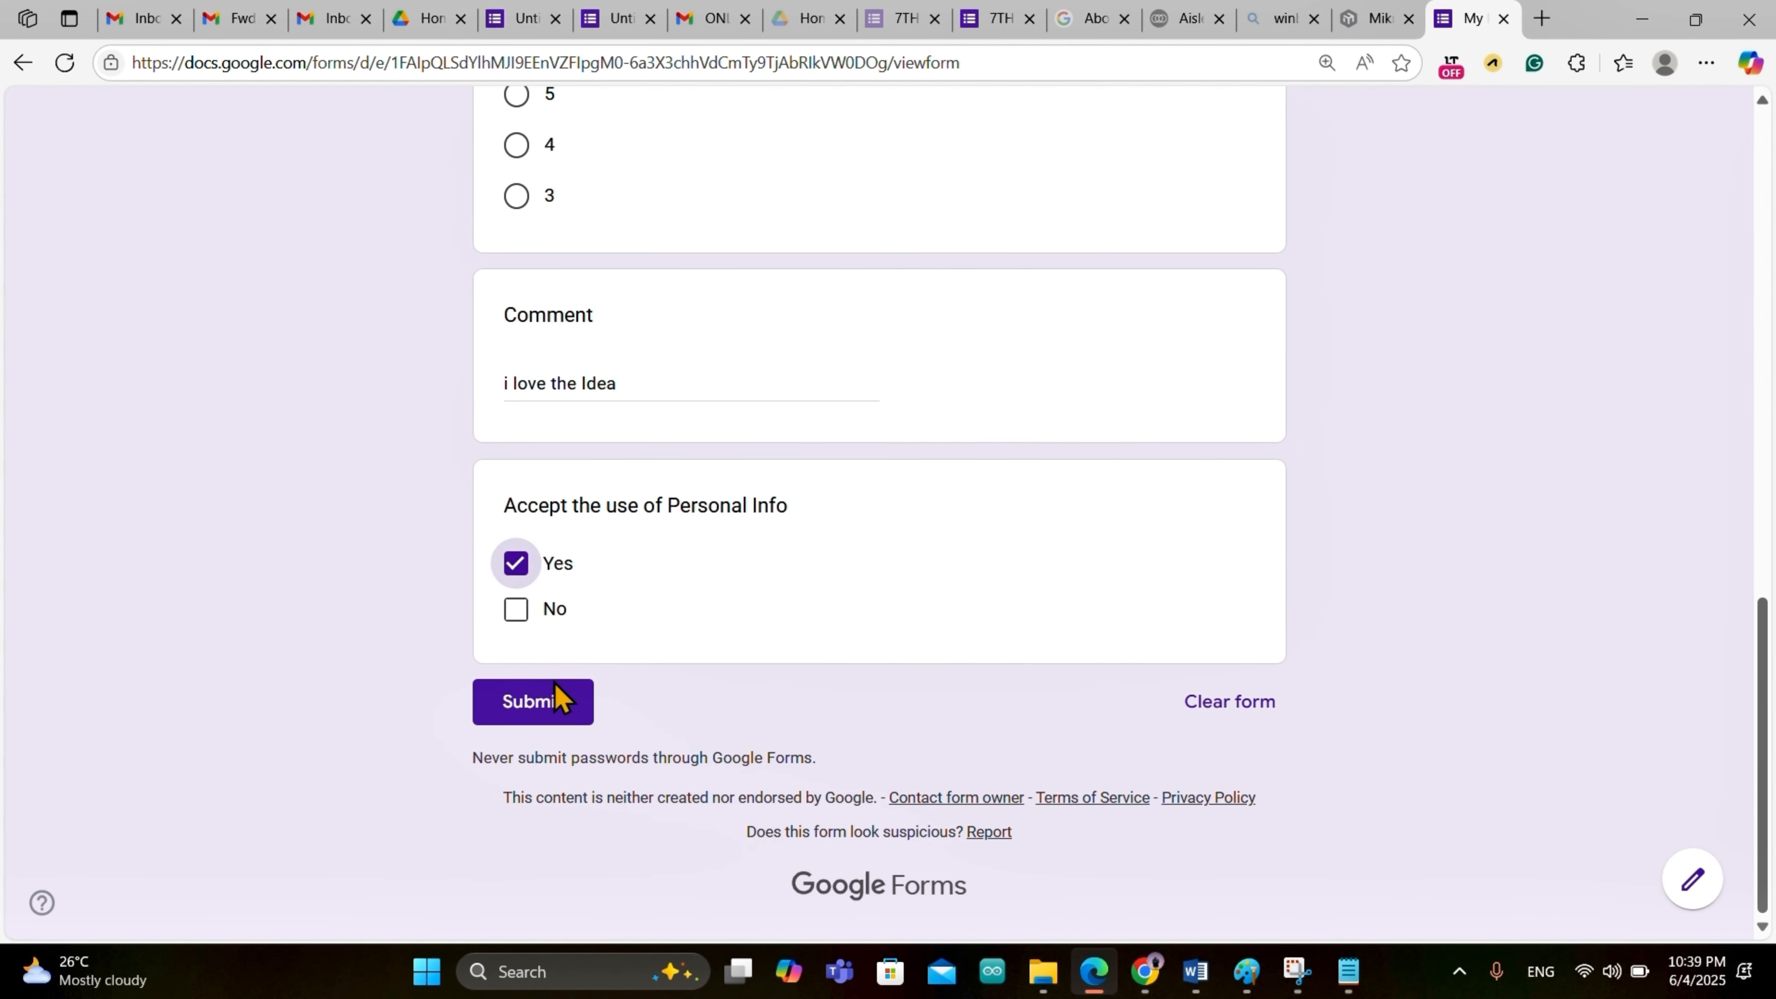
click(556, 697)
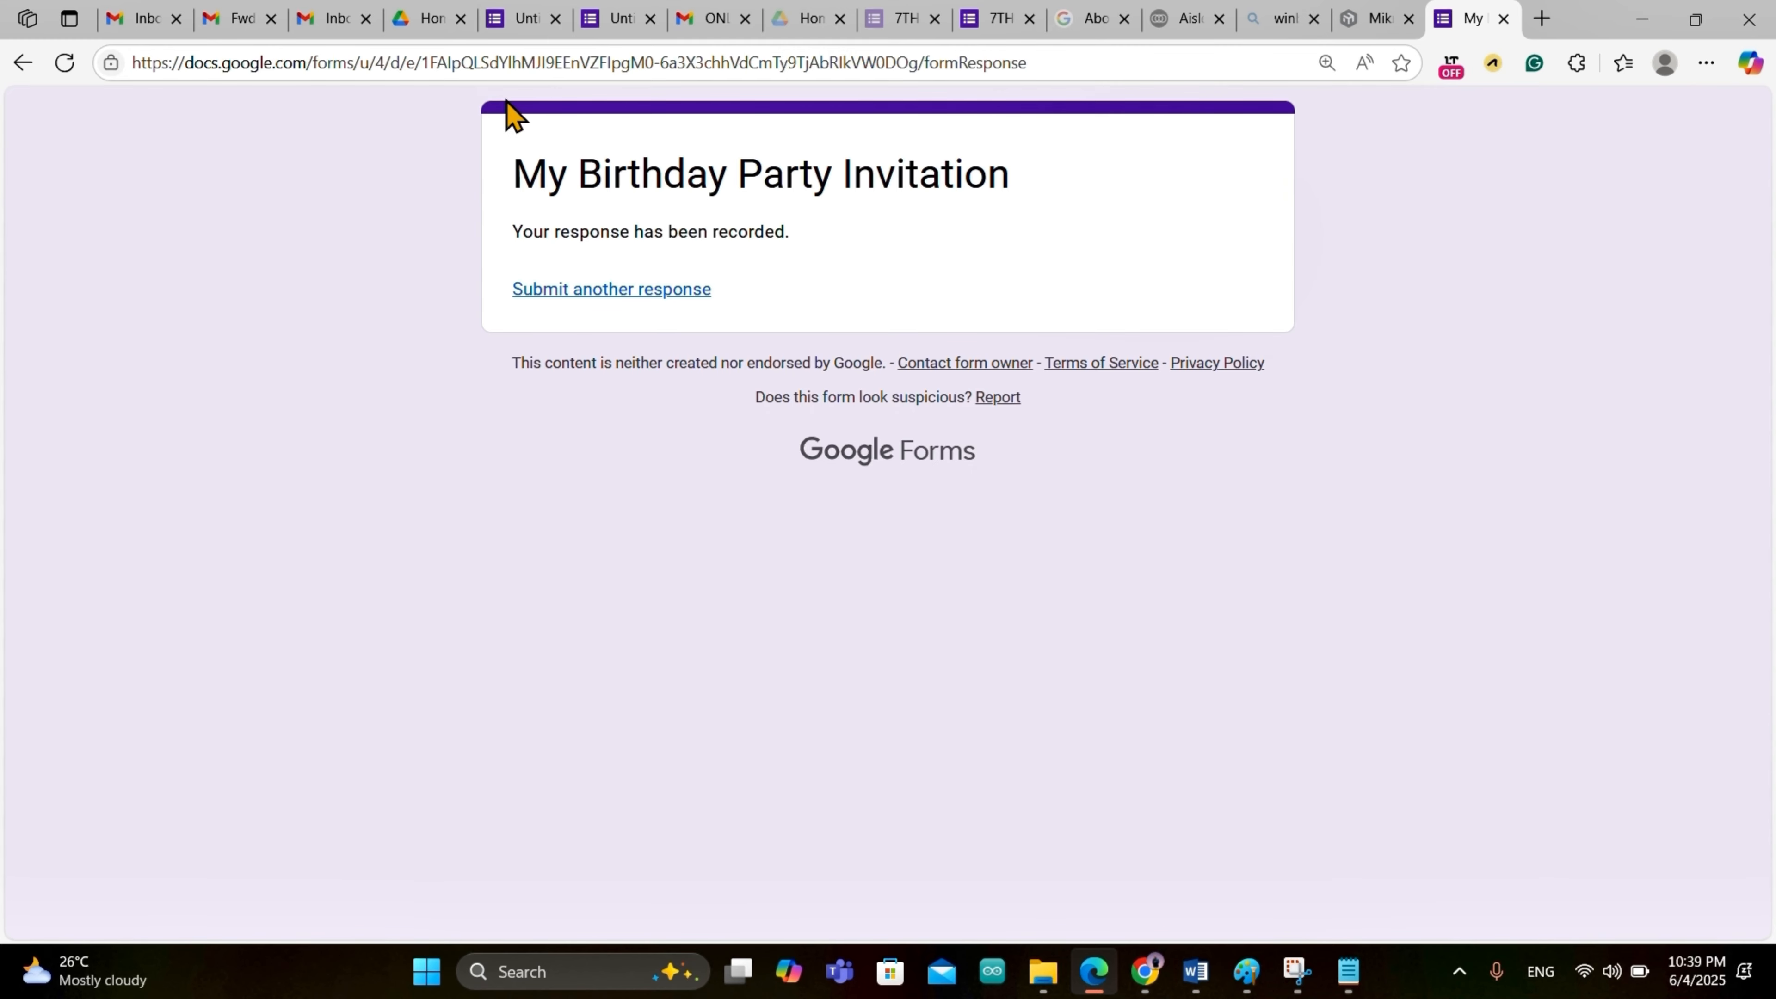
click(519, 21)
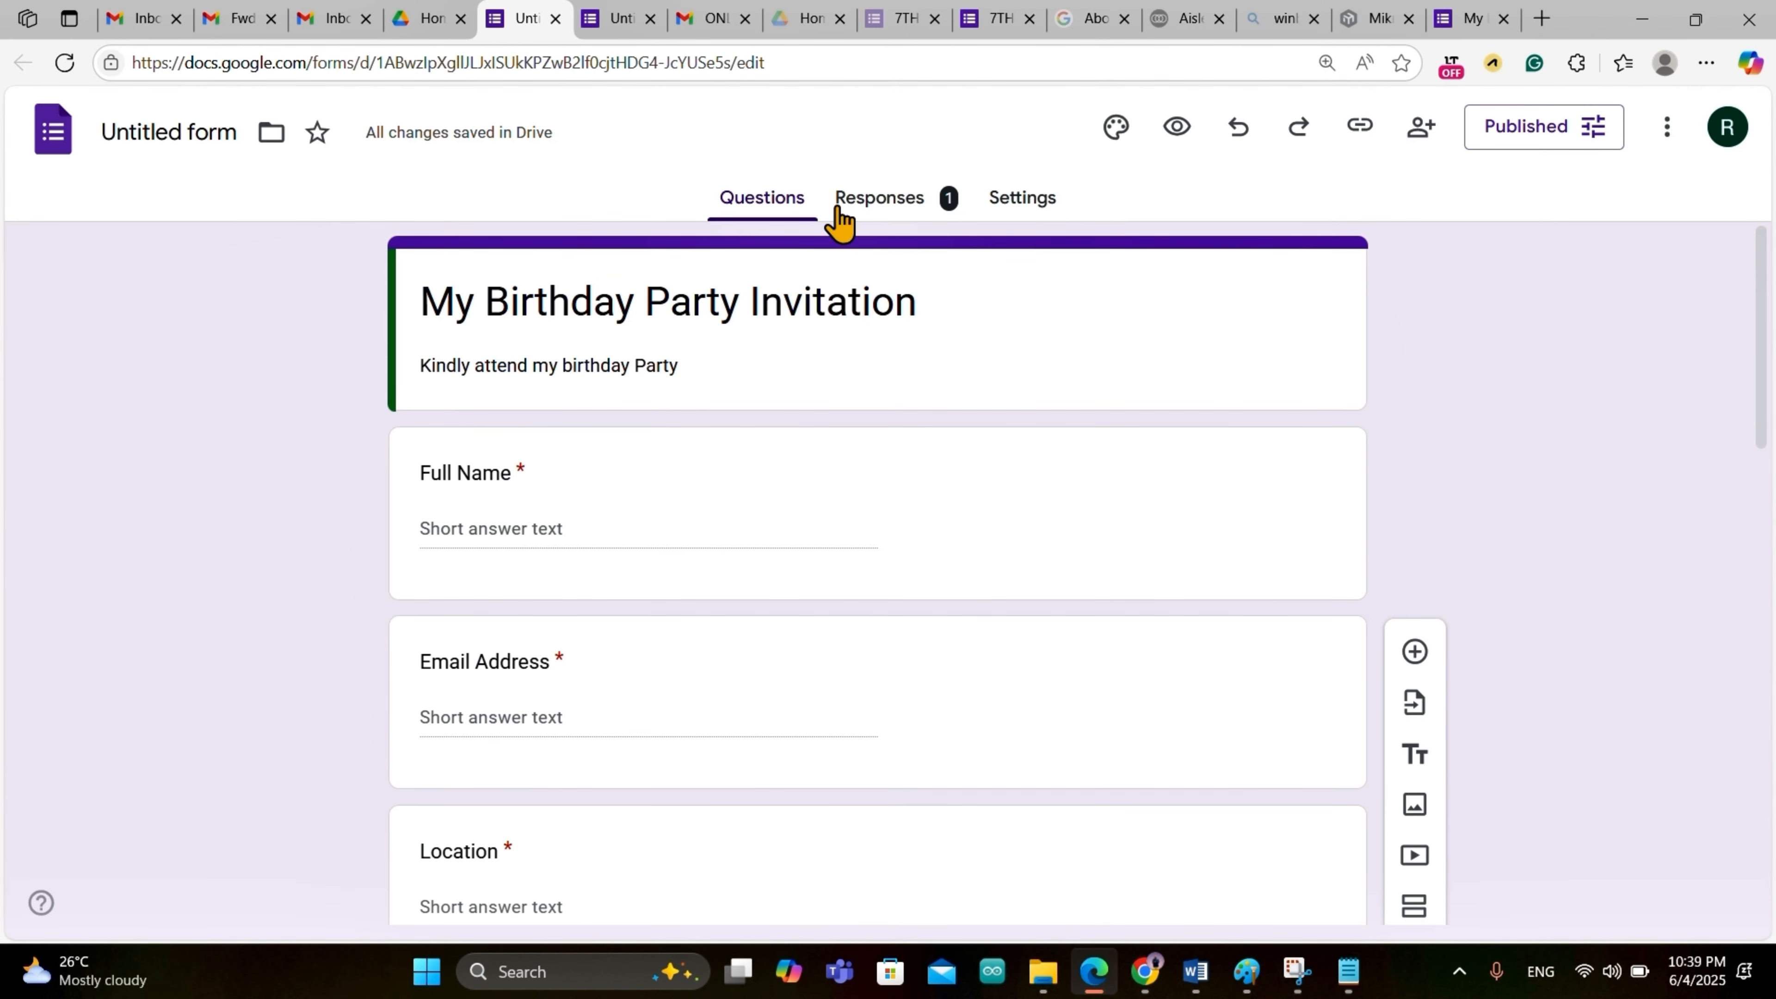
Step: From the Responses tab, link responses to a new 'Untitled form (Responses)' spreadsheet
click(900, 205)
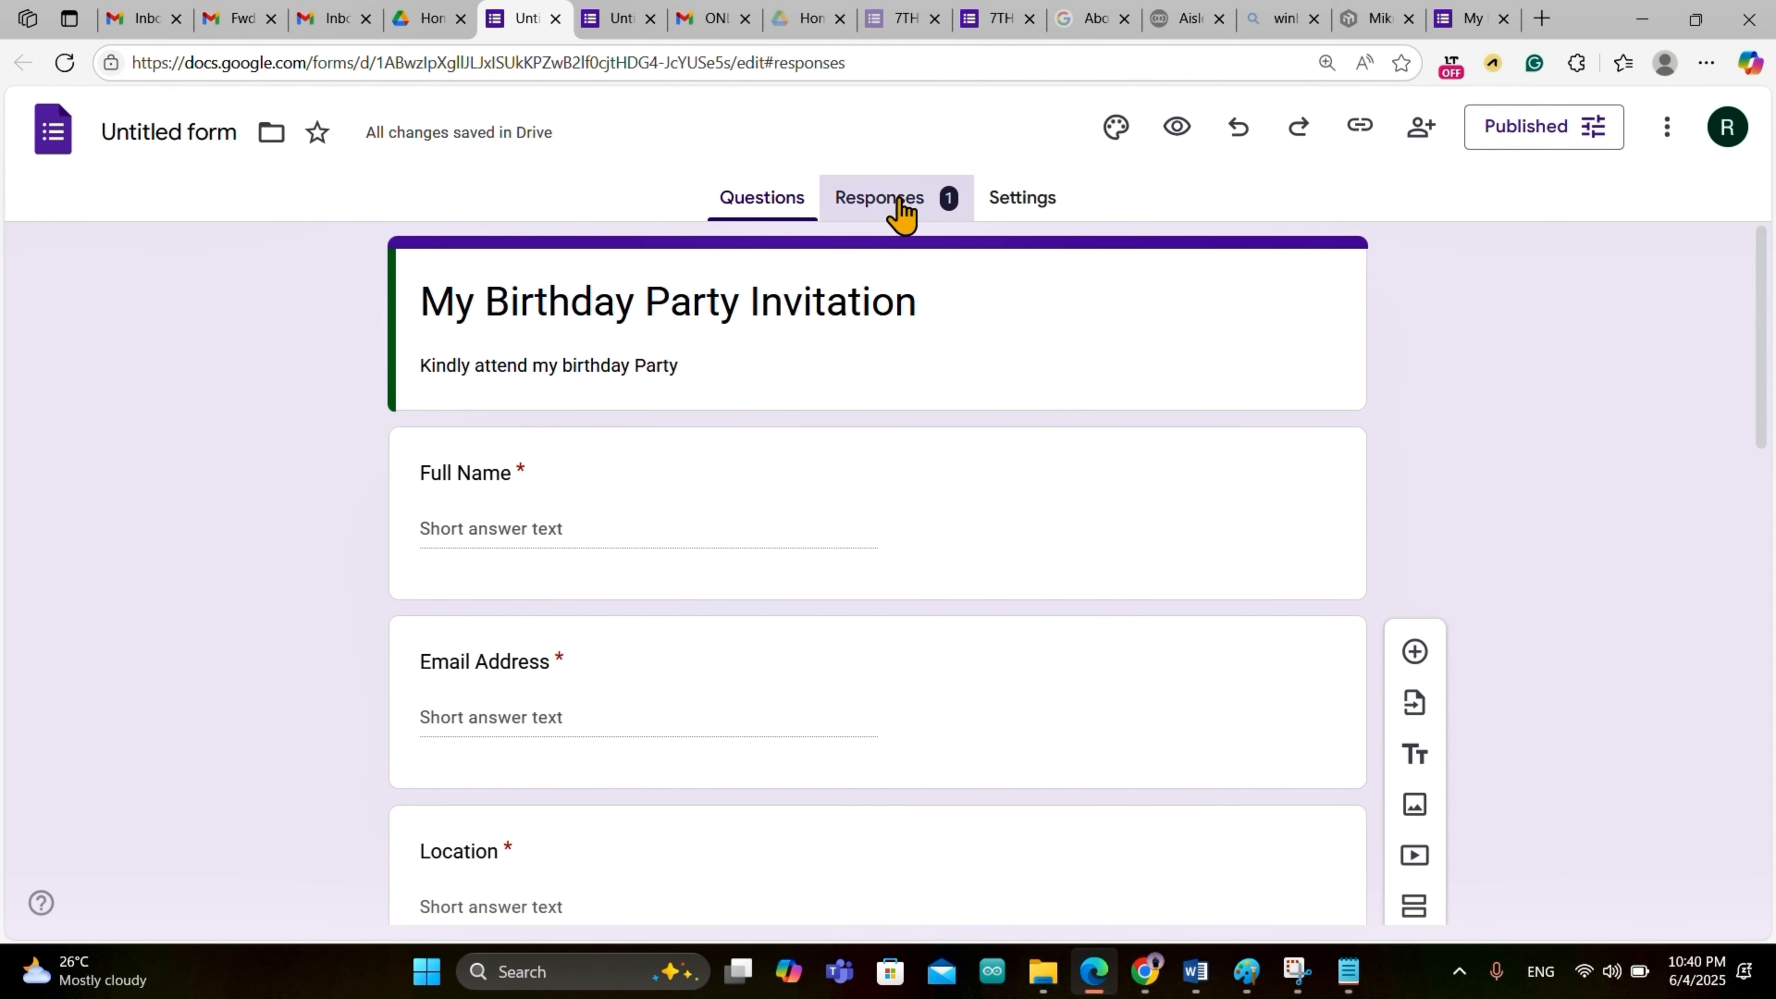
scroll(853, 580, down, 10)
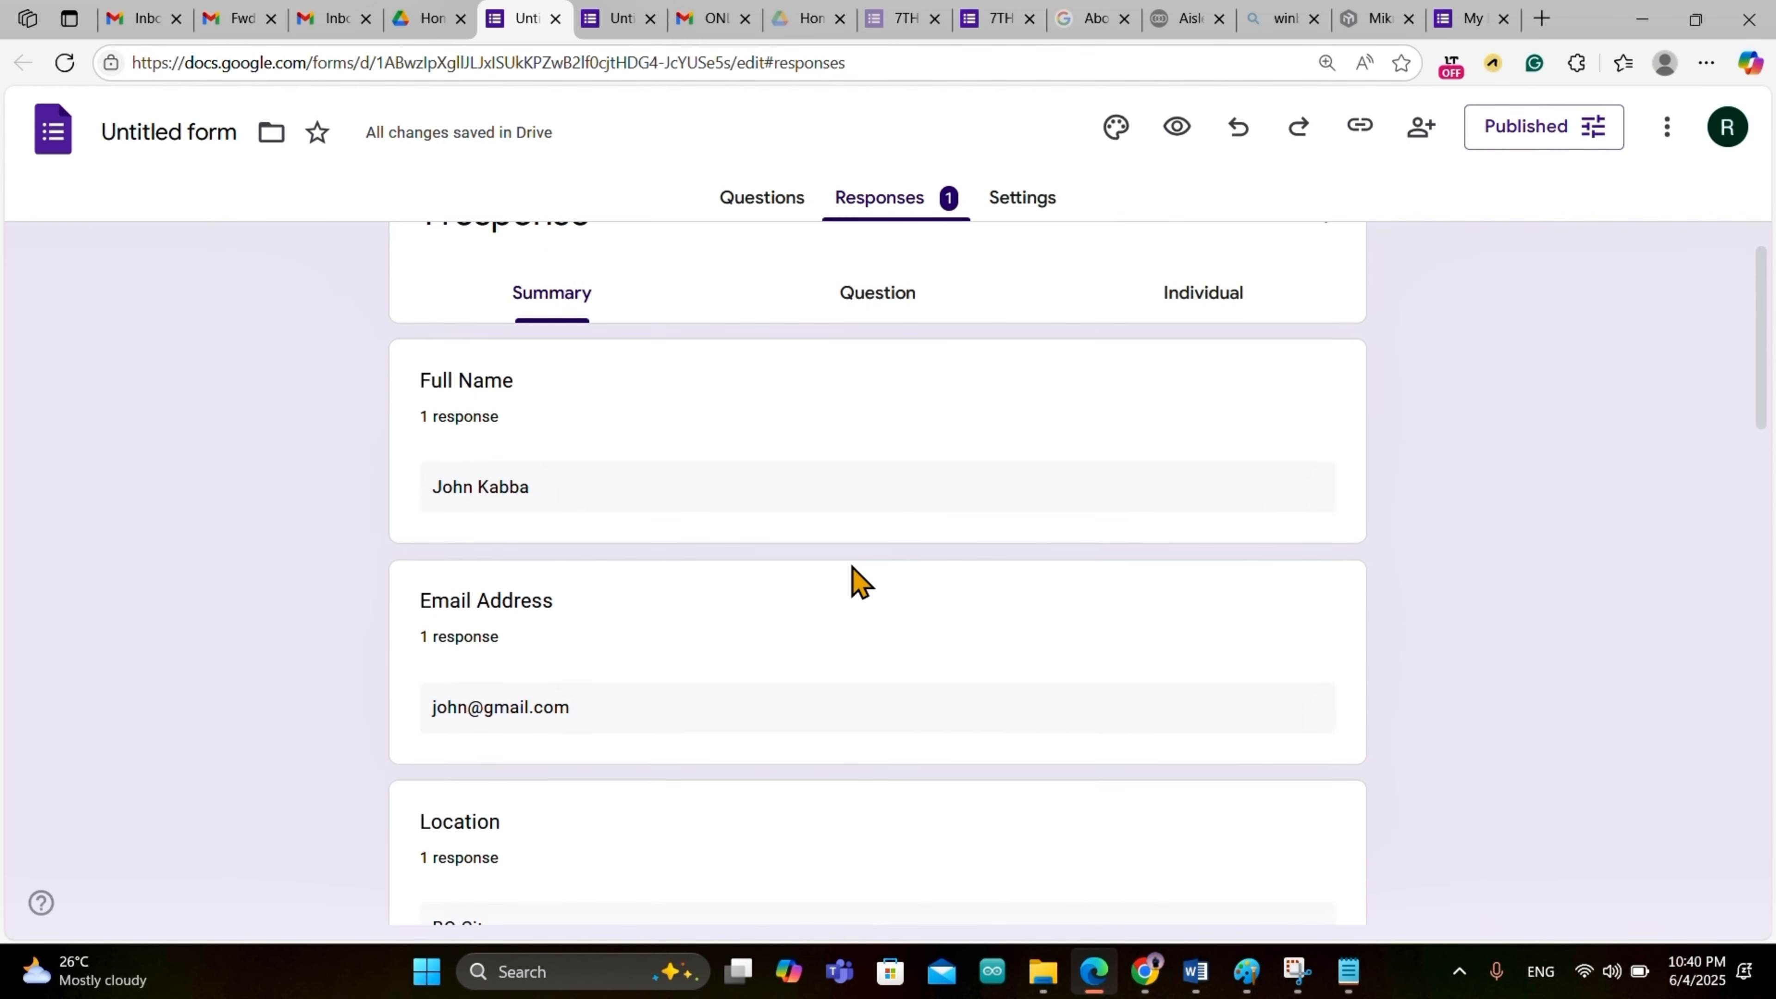
scroll(859, 581, down, 15)
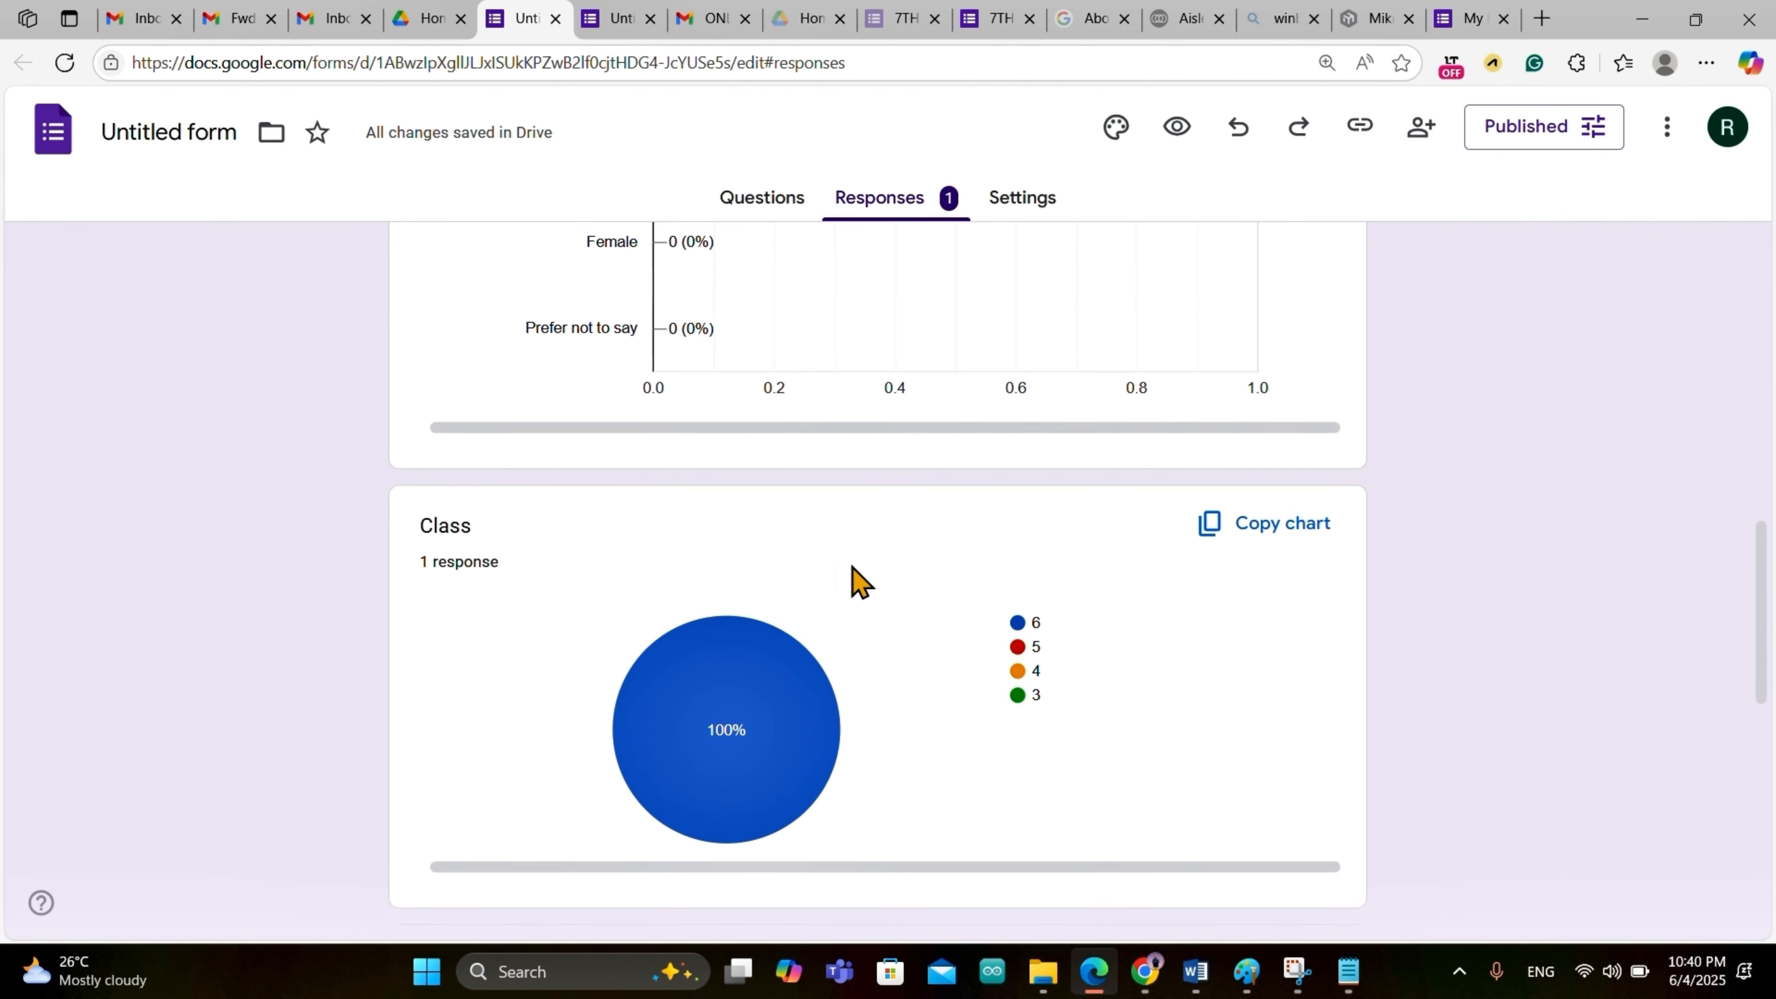
scroll(859, 581, up, 8)
scroll(853, 570, up, 12)
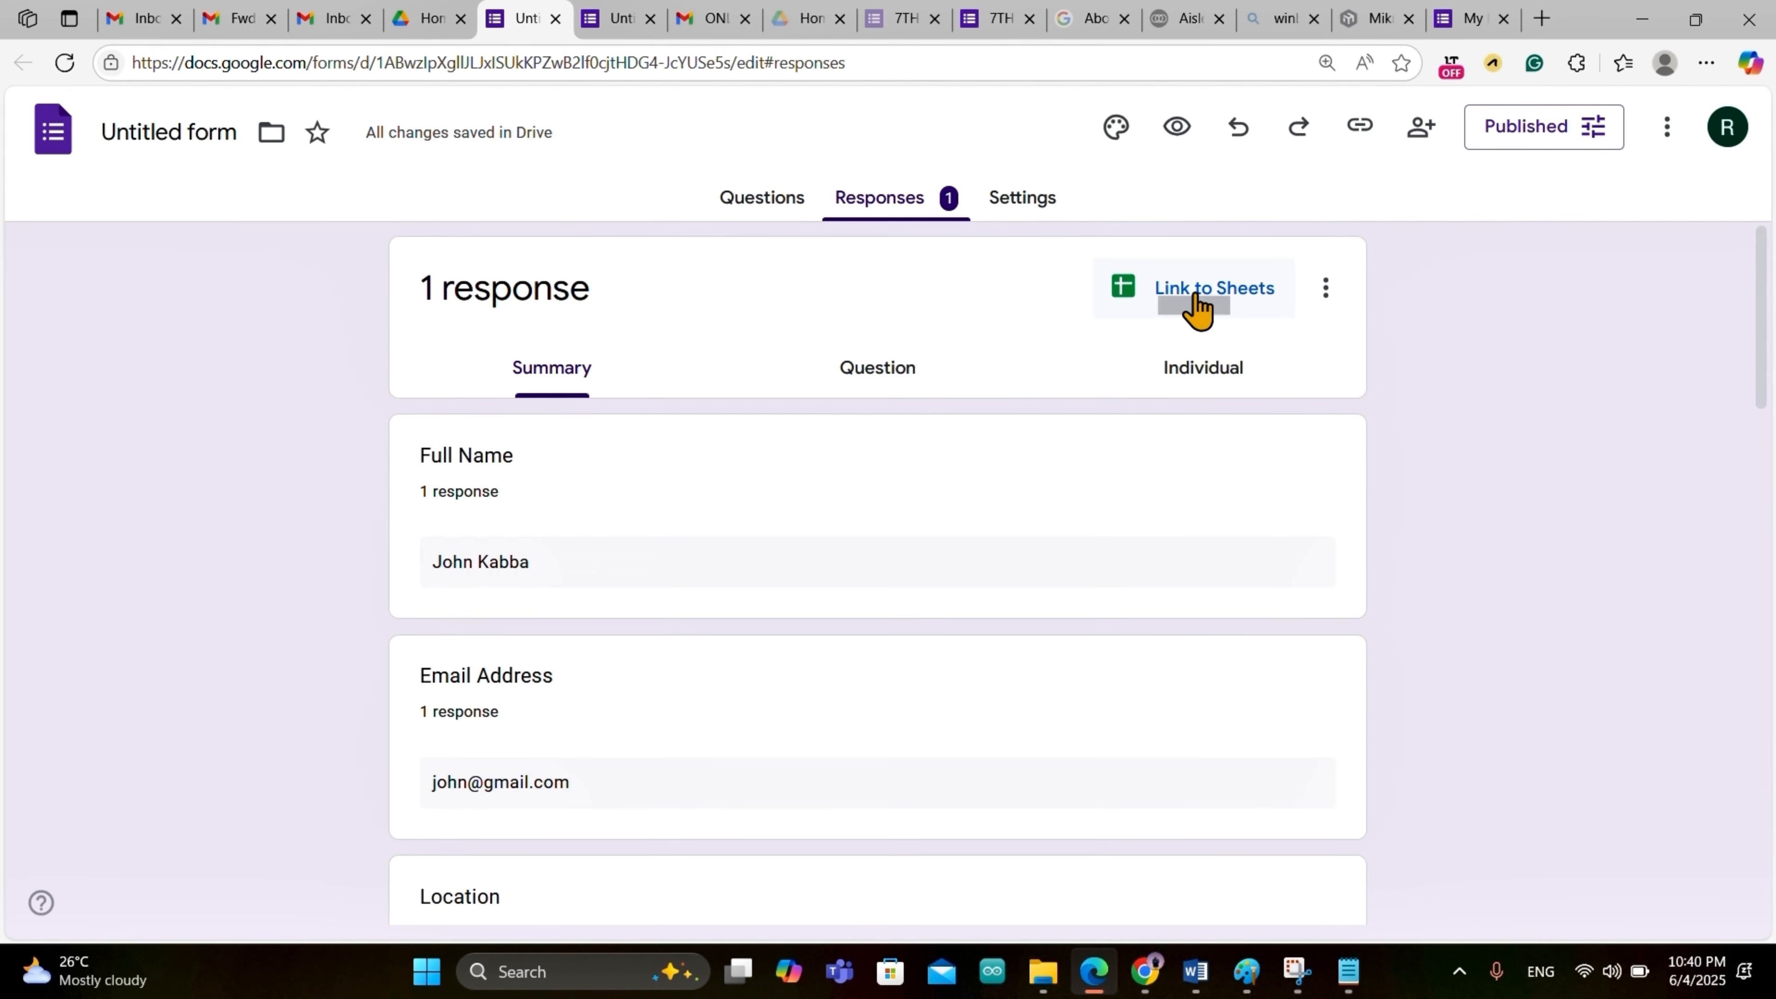
click(1197, 308)
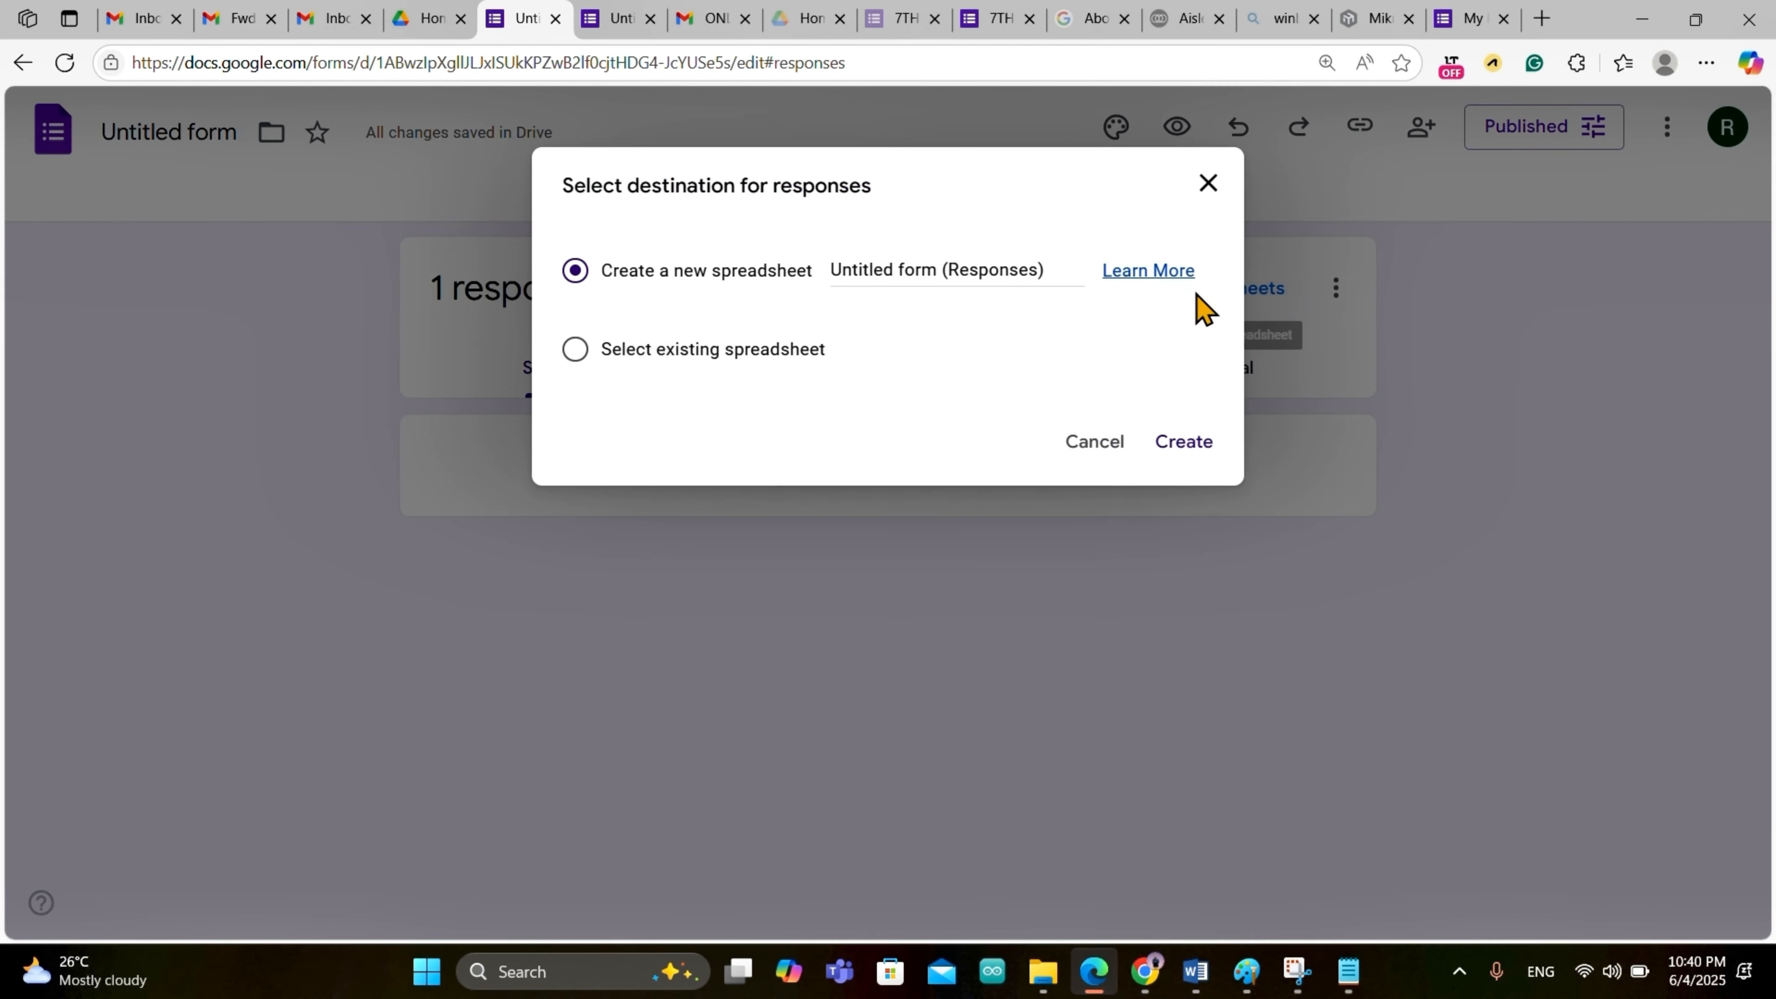
click(1193, 440)
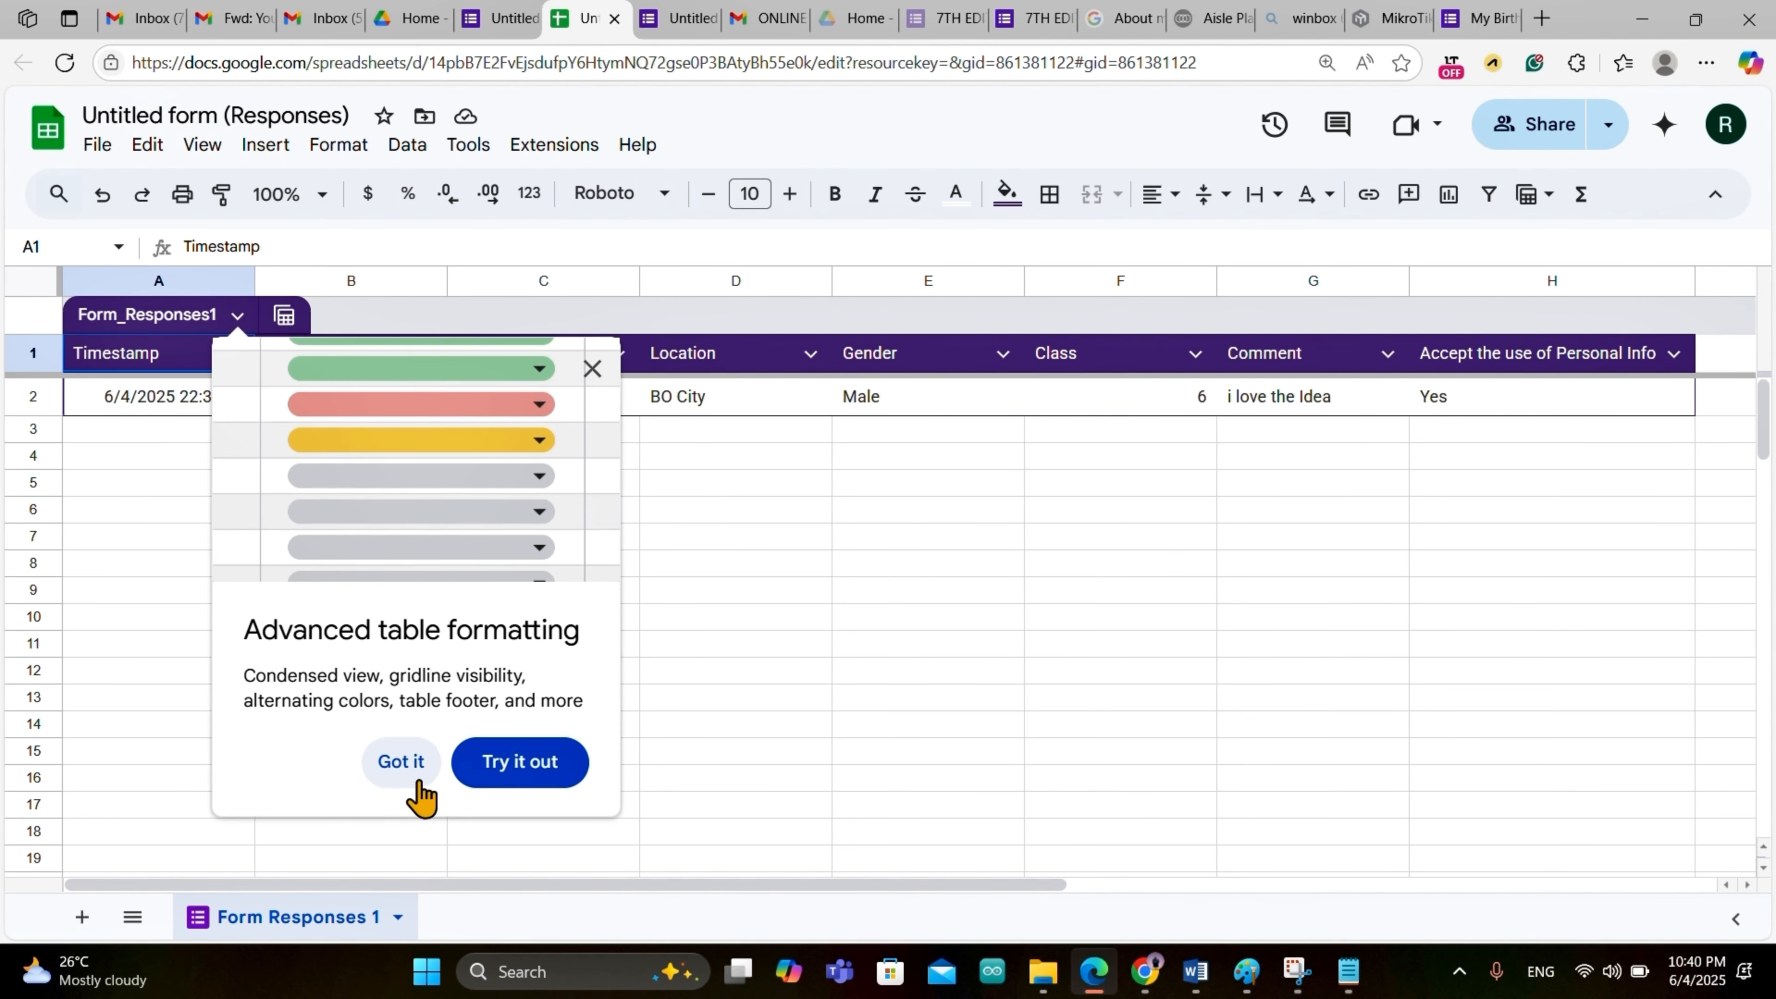
Step: Dismiss the Advanced table formatting tip to reveal the Form Responses 1 table with the test row
click(409, 764)
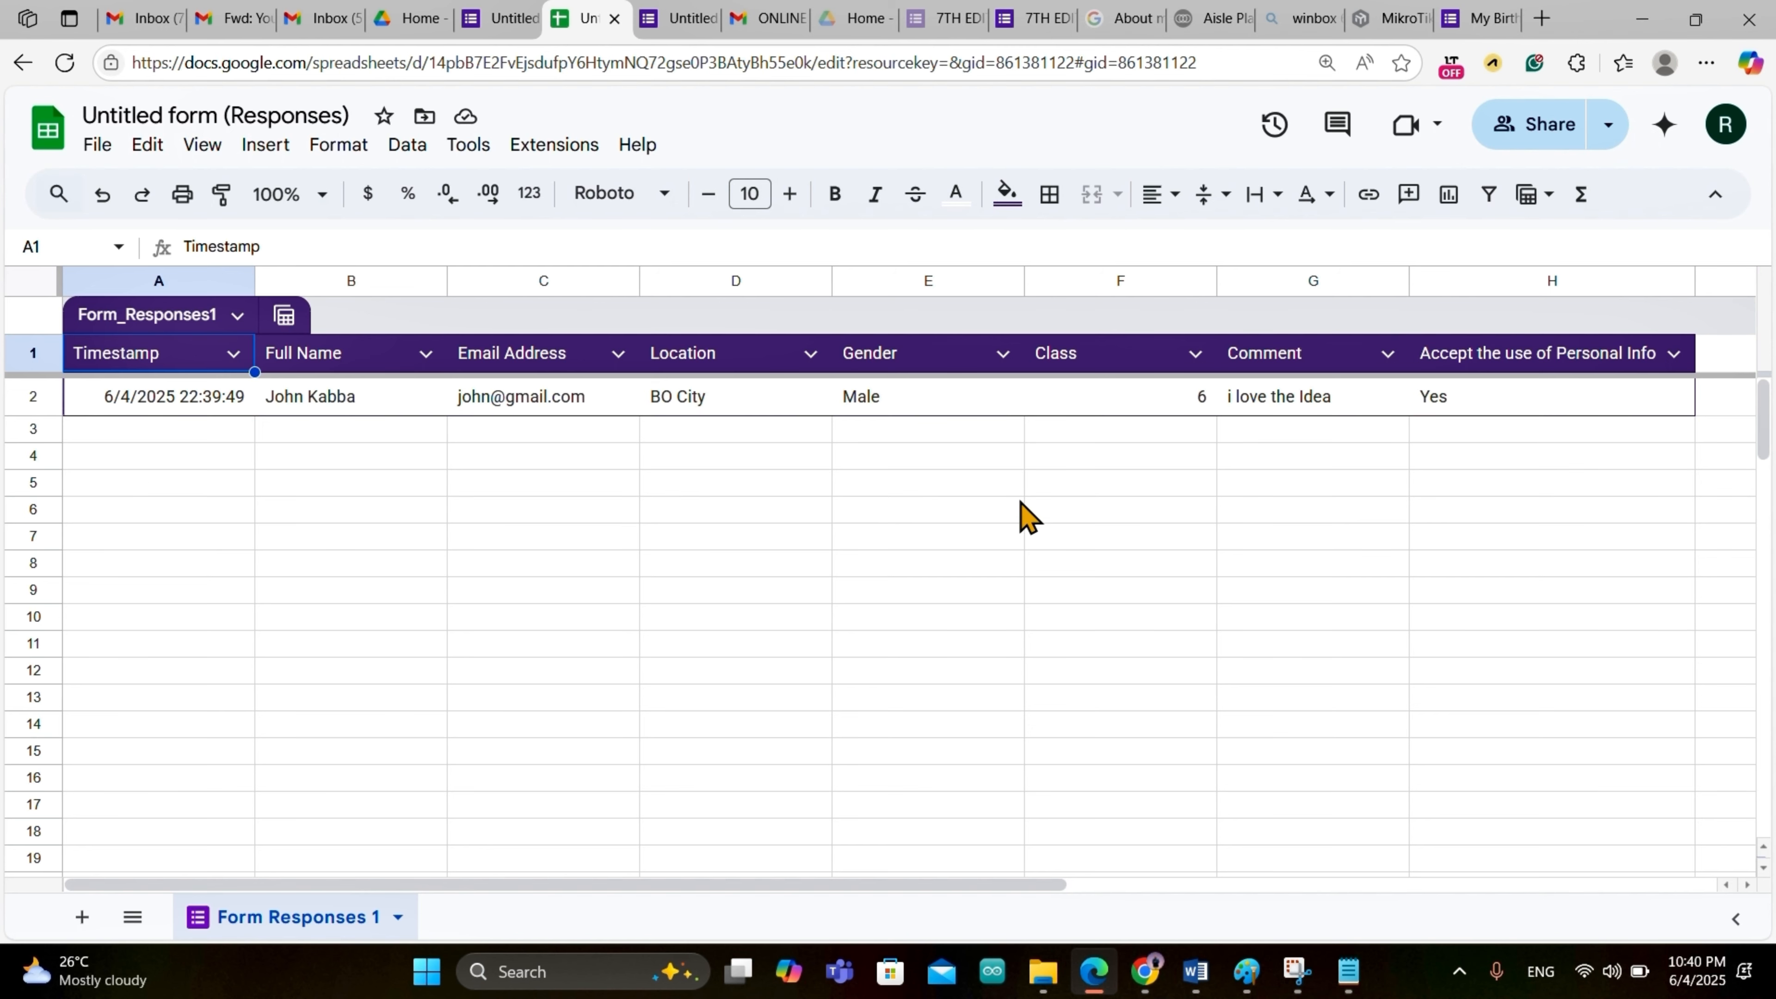
scroll(1023, 517, down, 3)
scroll(1024, 517, up, 3)
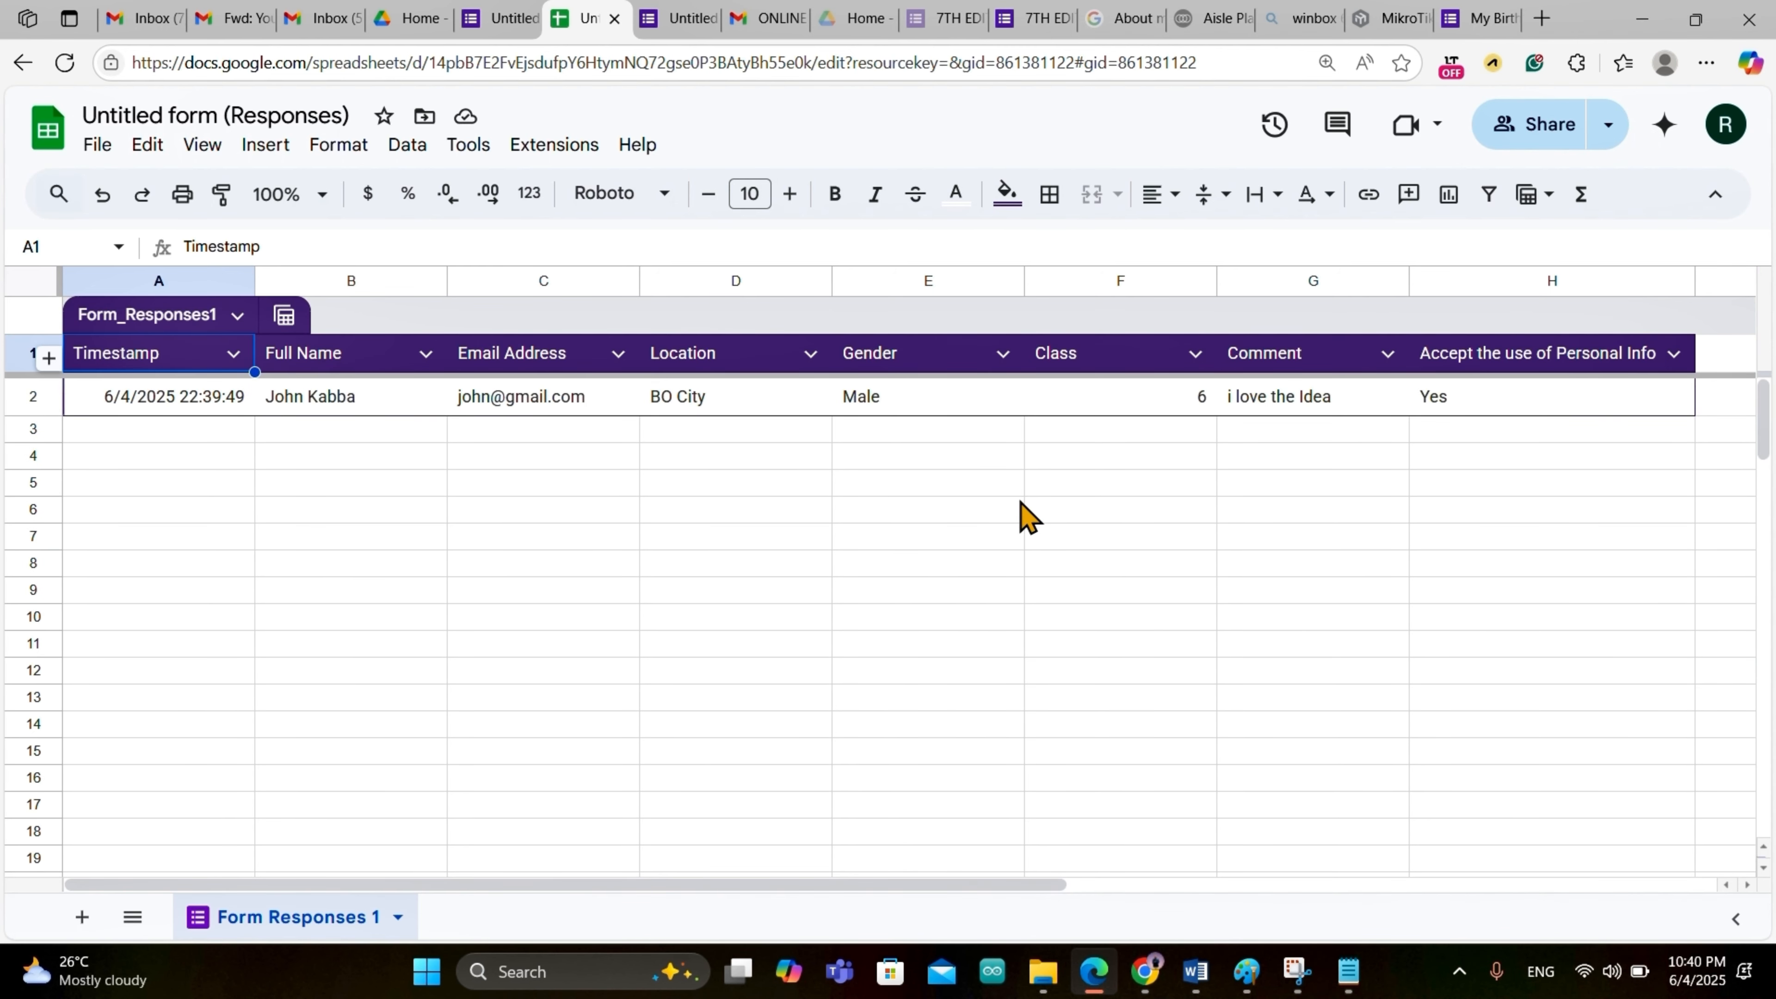